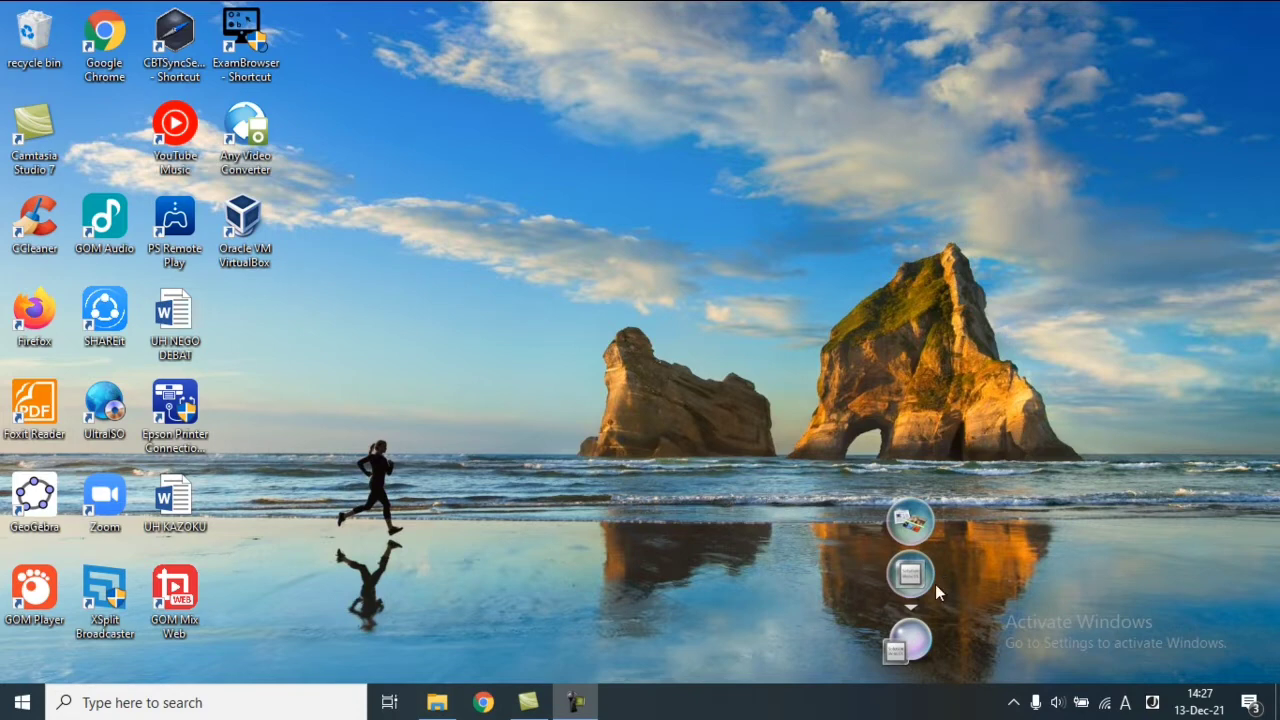
Confirm the Wi-Fi network is connected, then launch Google Chrome.
click(1110, 705)
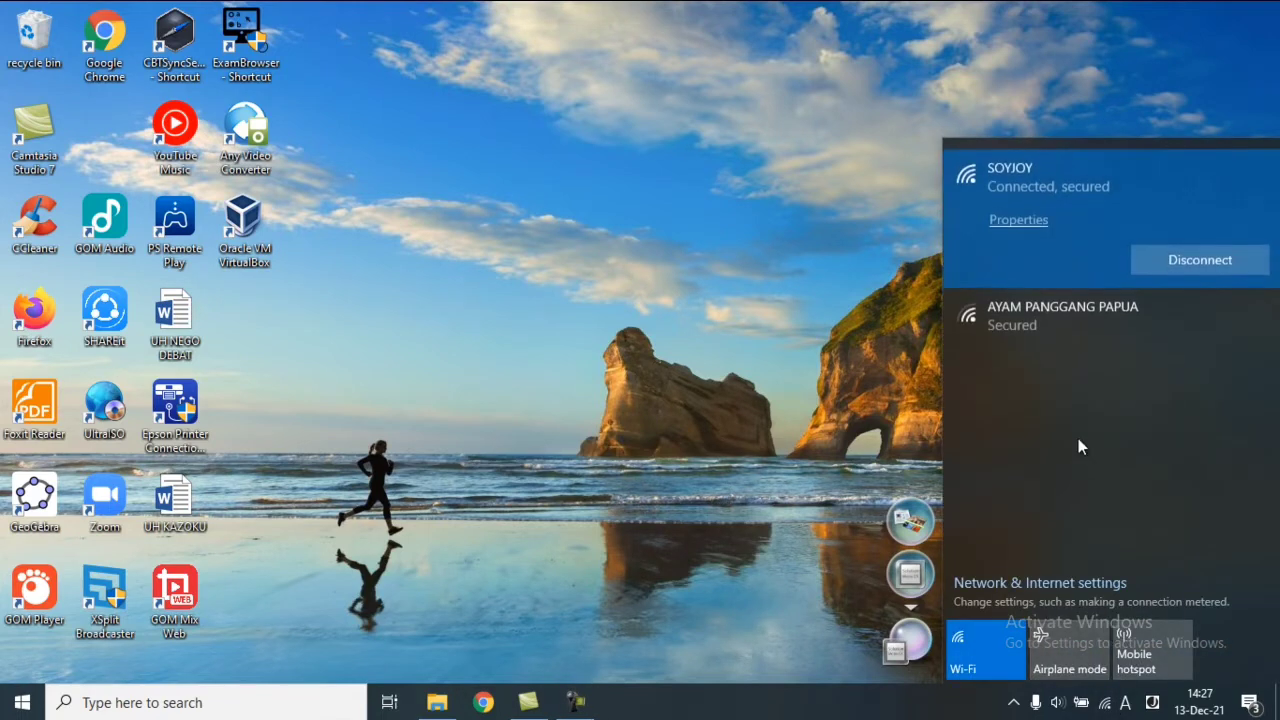
click(766, 257)
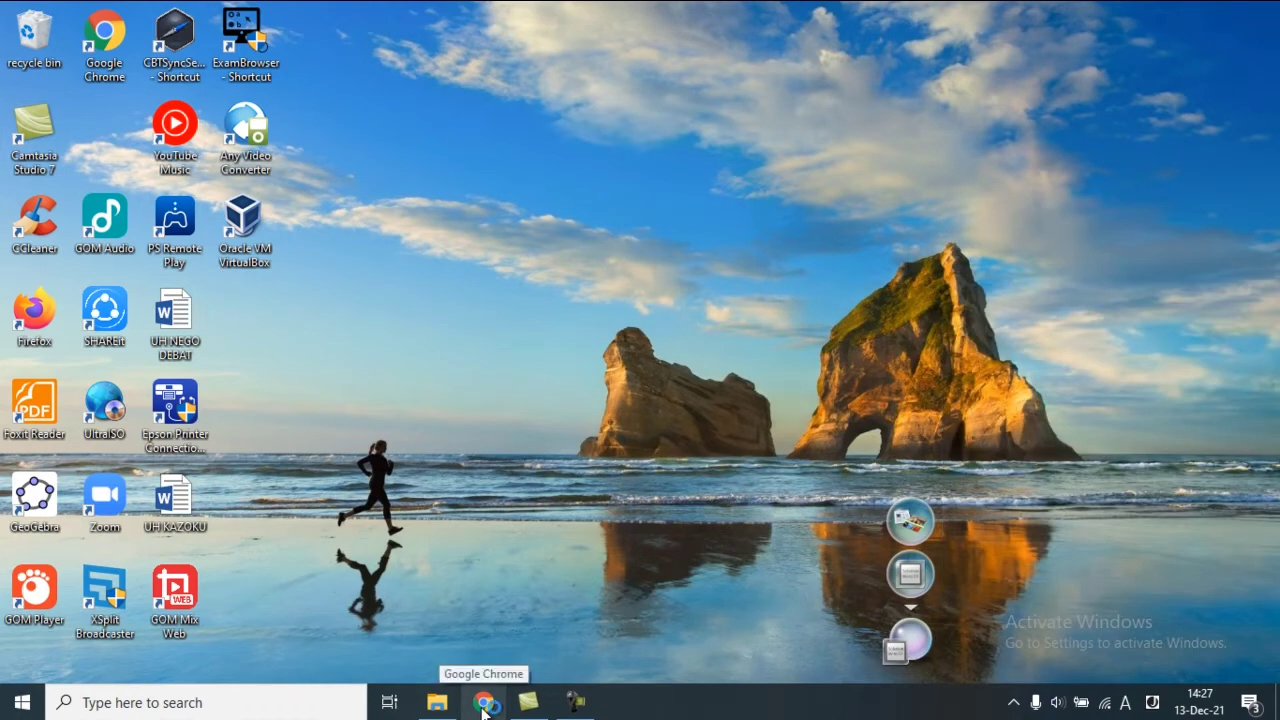
click(483, 703)
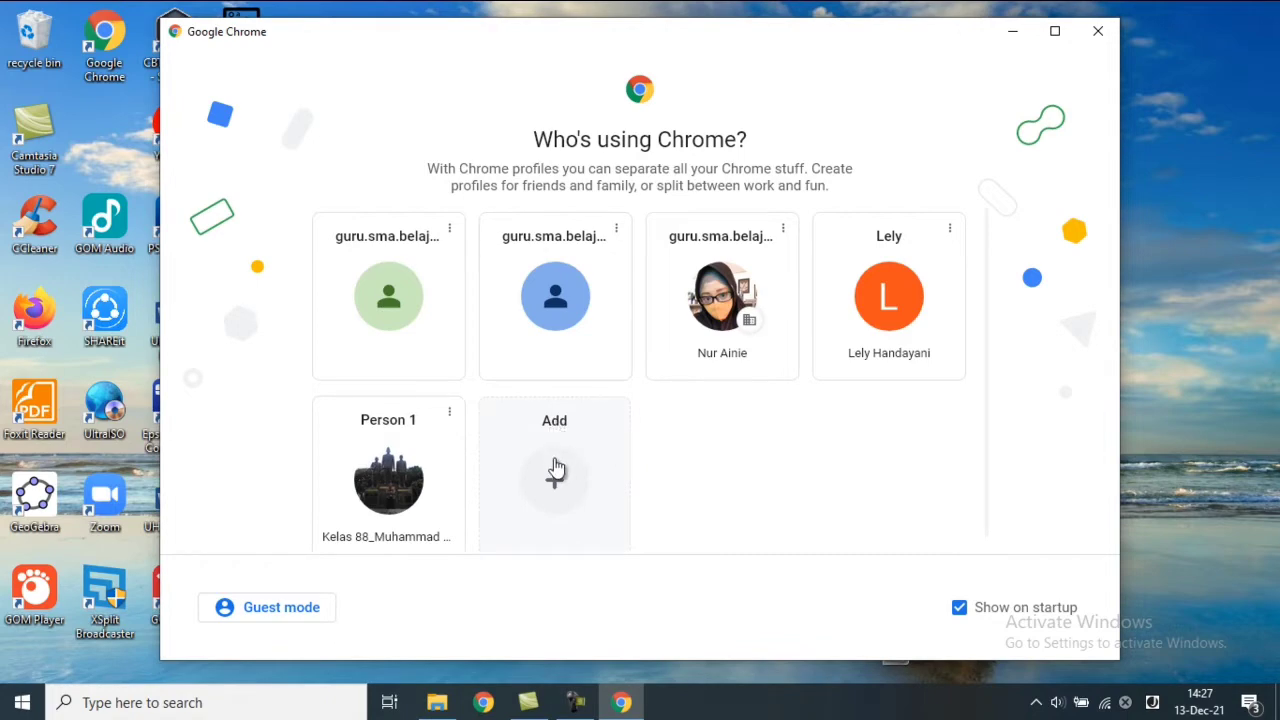
Add a new Chrome profile and enter the teacher account's e-mail address to sign in.
click(556, 470)
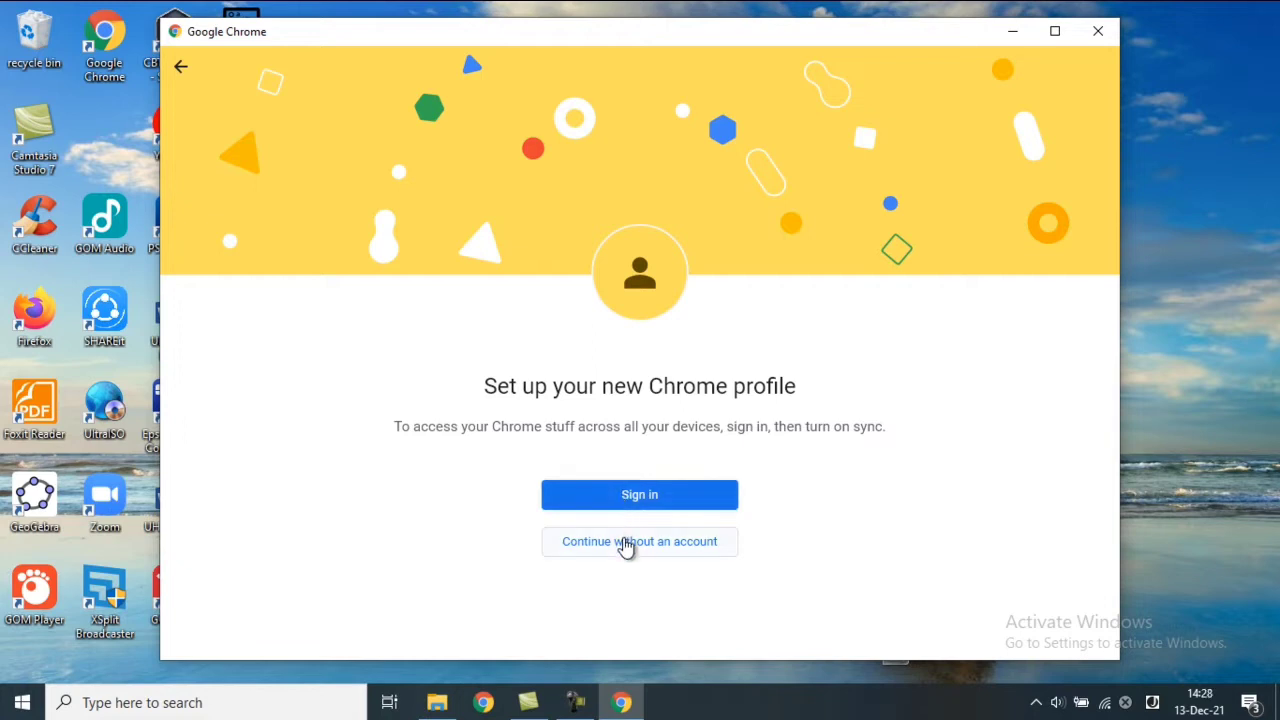
click(675, 500)
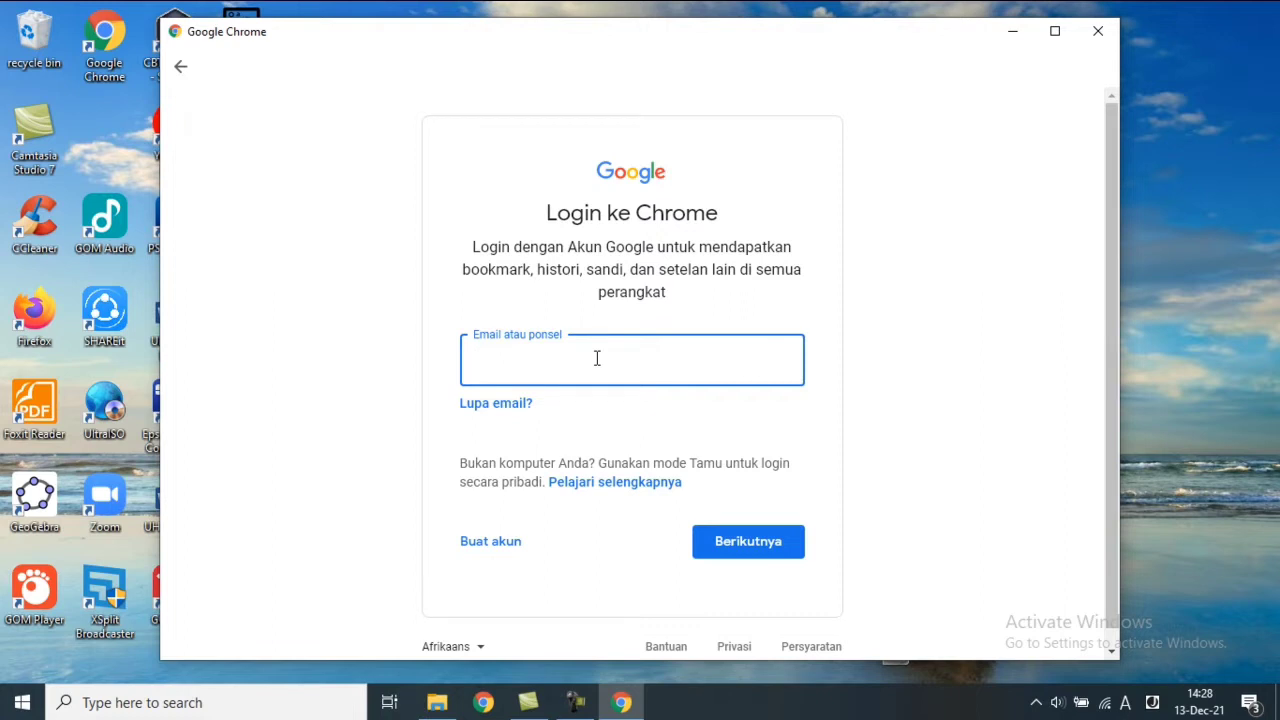
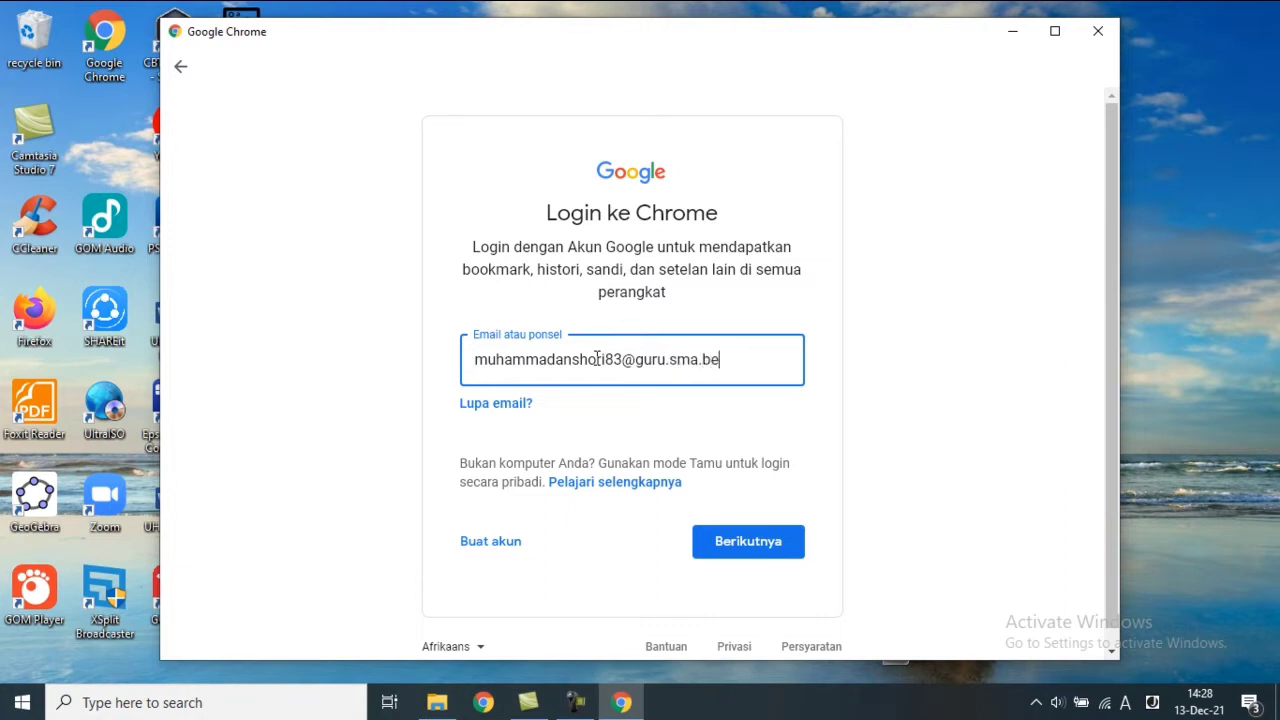
Sign in with the account password, accept the managed profile, and decline sync.
click(756, 563)
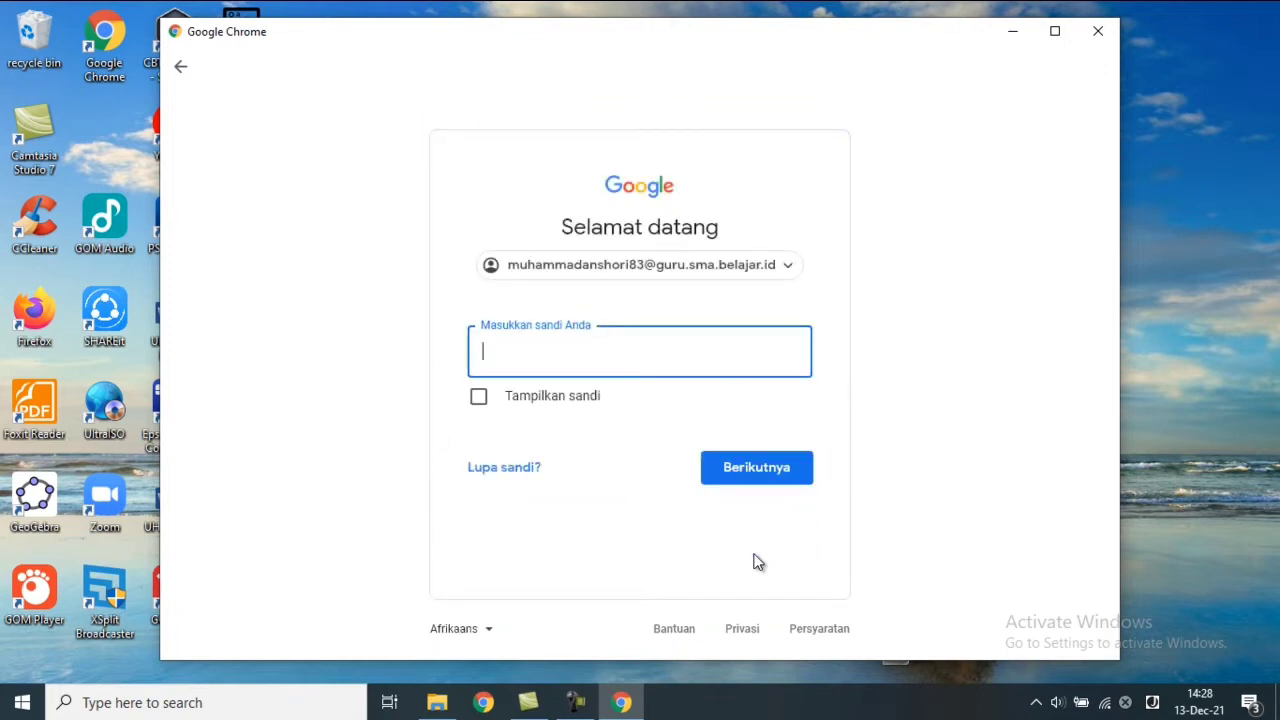
text(*****************)
click(758, 463)
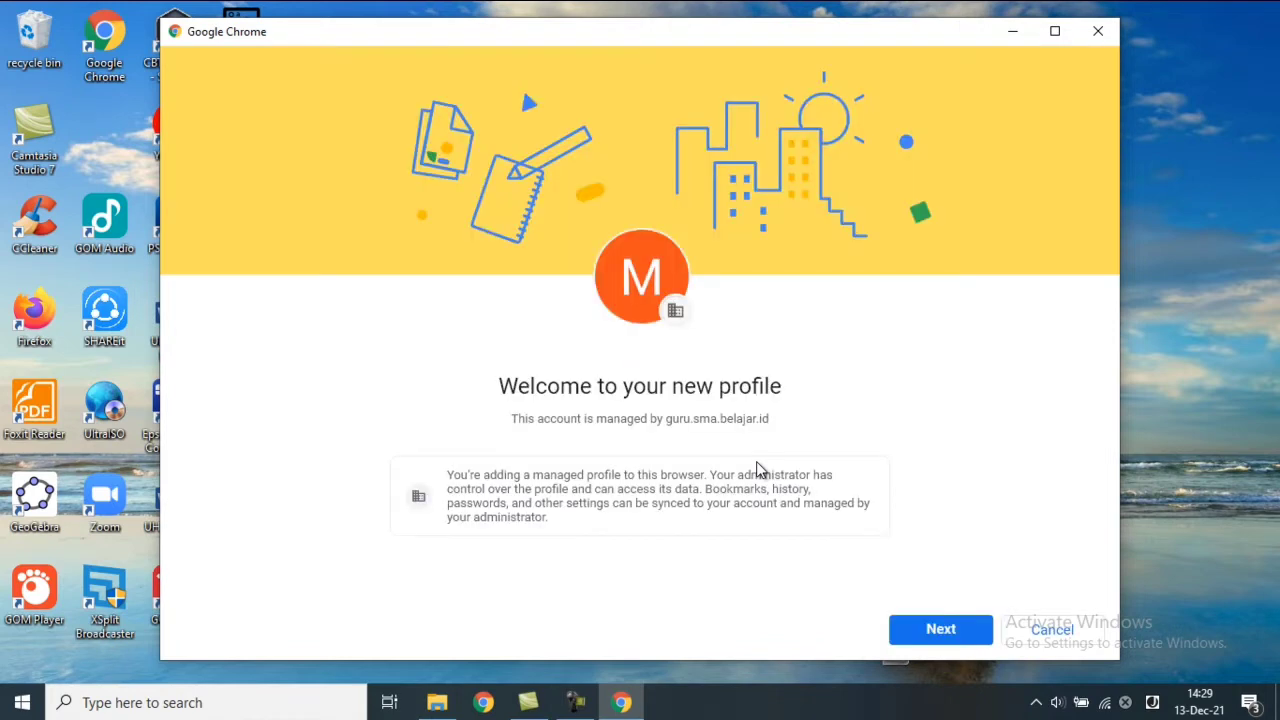
click(921, 640)
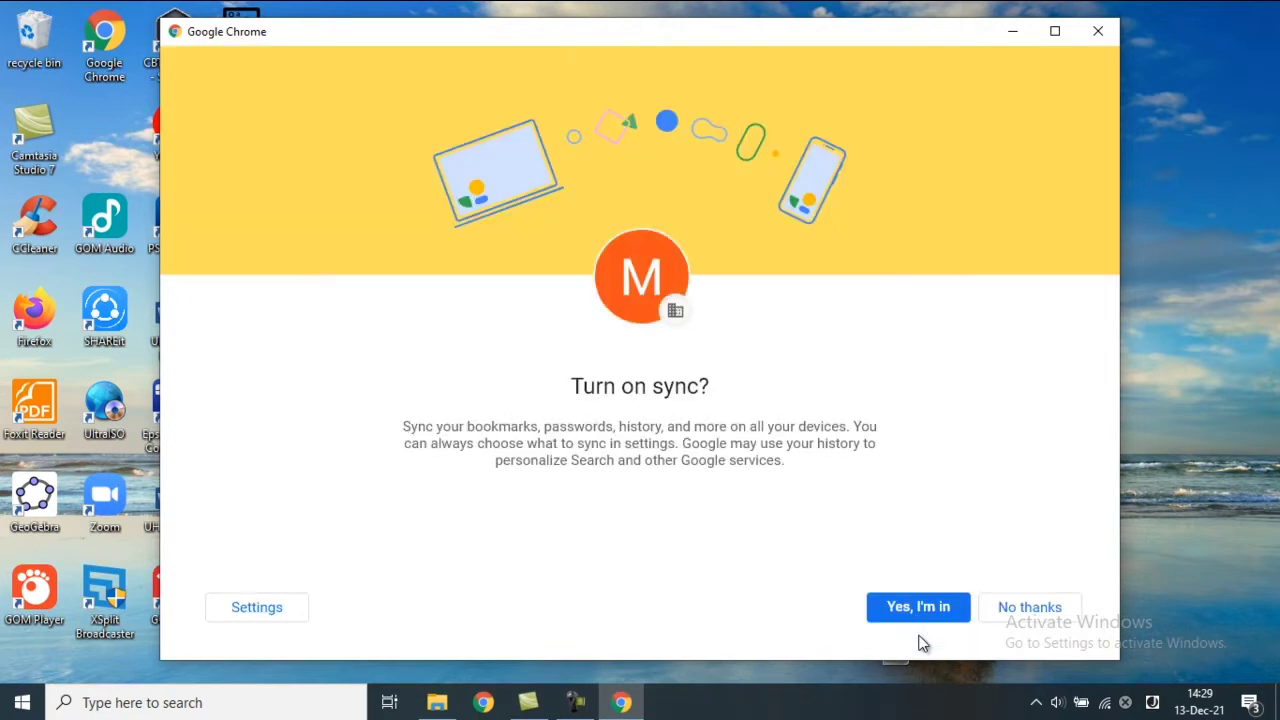
click(1030, 607)
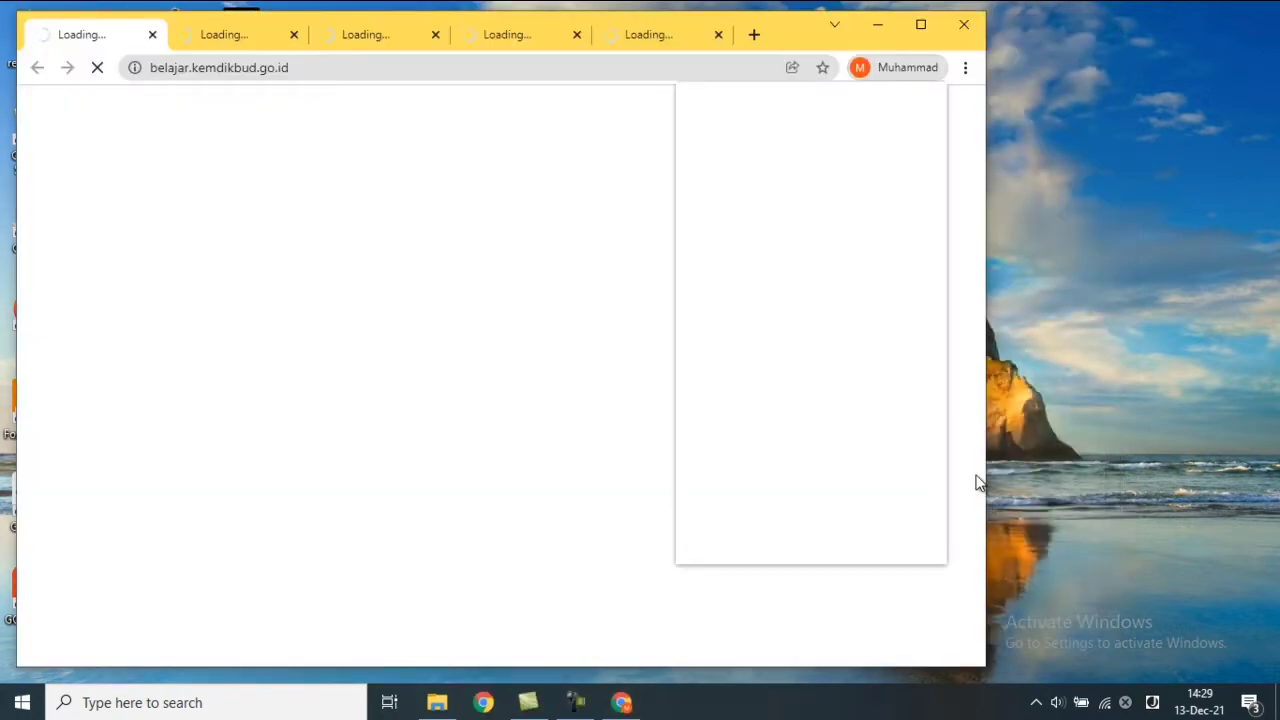
Maximise Chrome, close the Gmail, Drive and Classroom startup tabs, and open a blank tab.
click(921, 27)
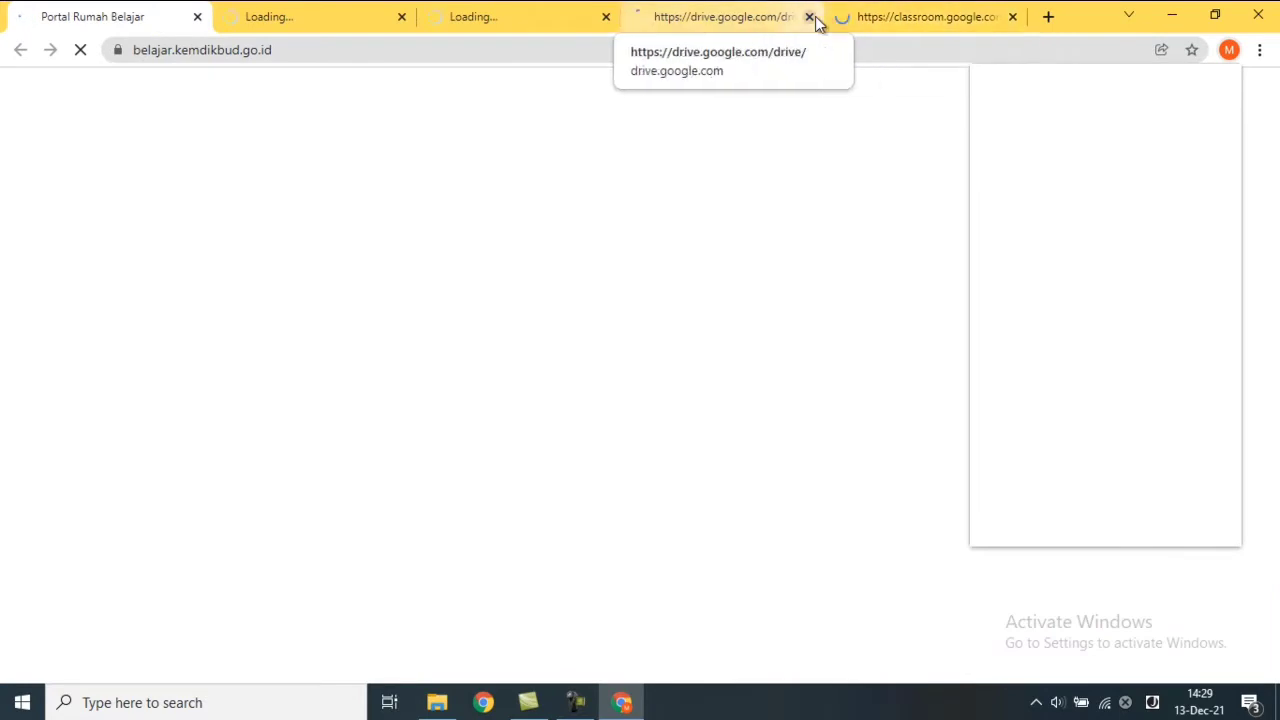
click(401, 17)
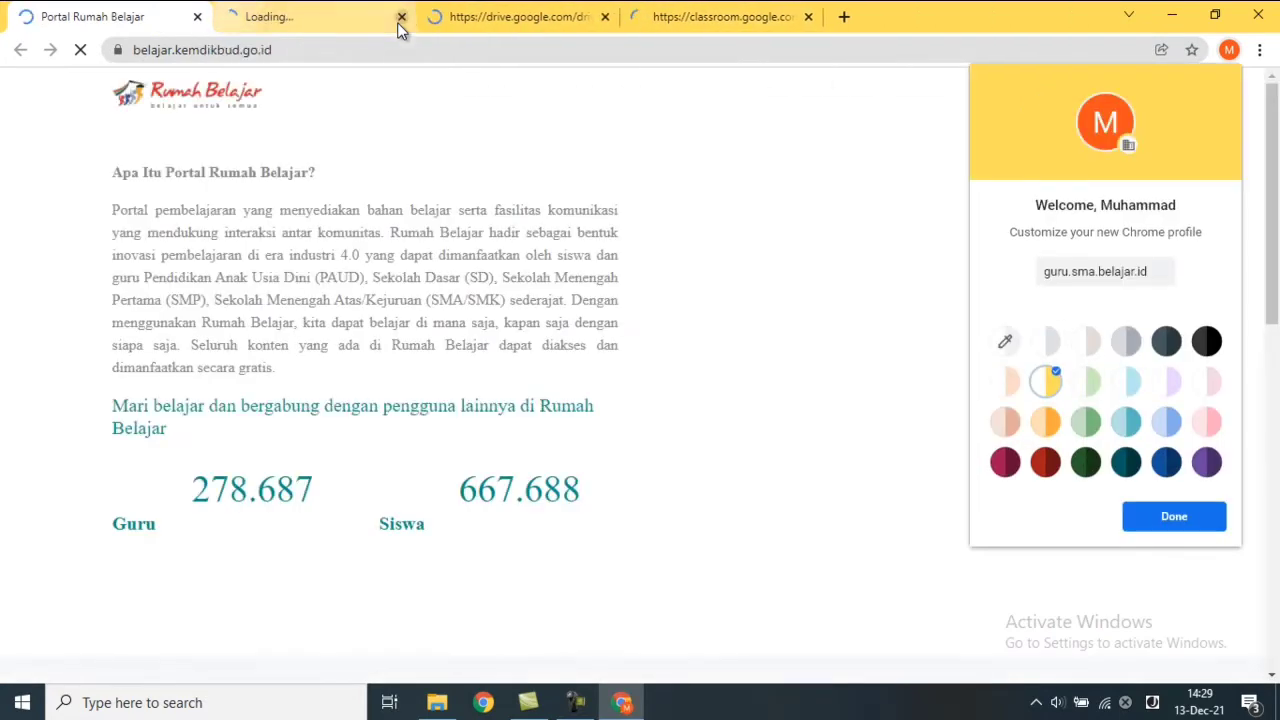
click(400, 18)
click(400, 18)
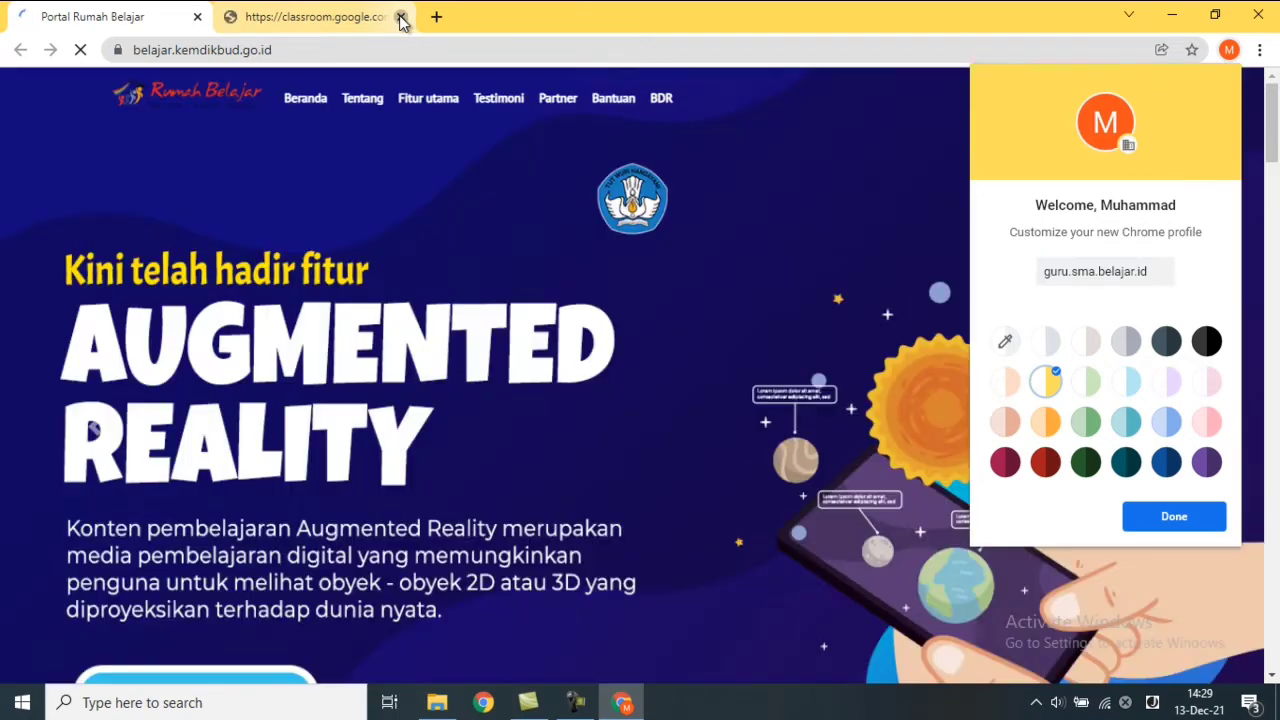
click(400, 17)
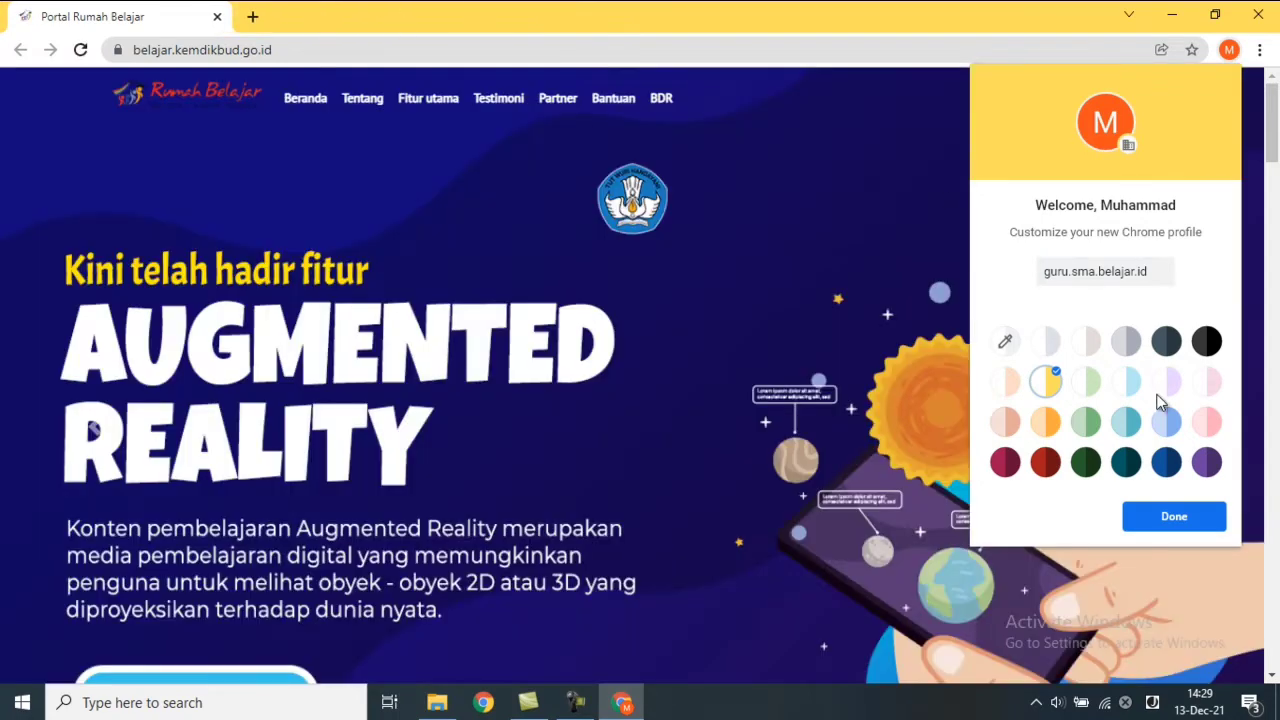
click(1184, 520)
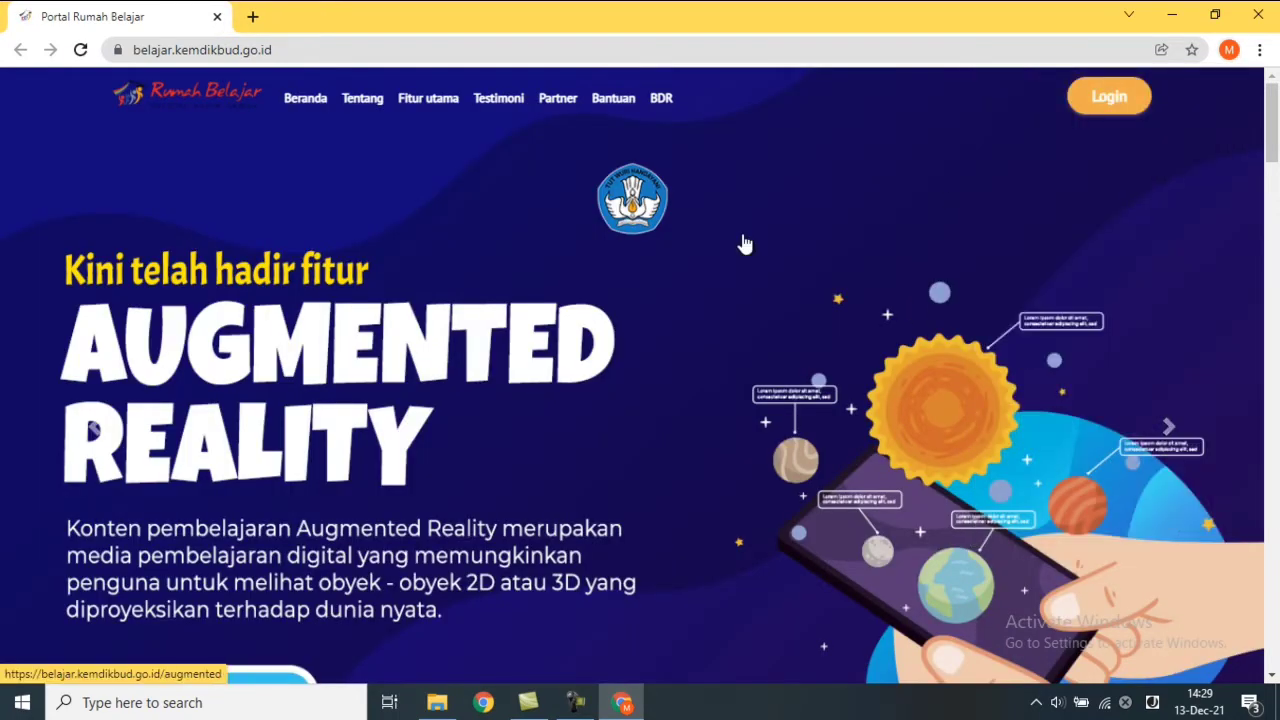
click(253, 17)
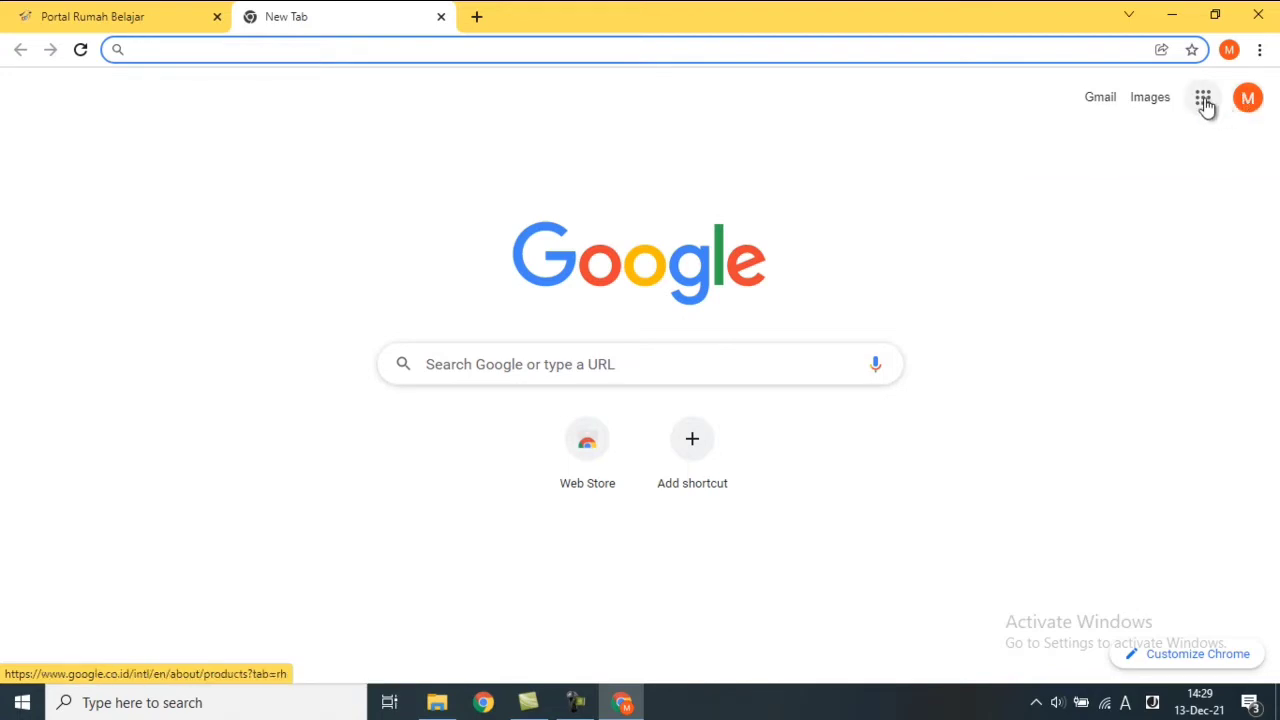
Go to Google Forms through the Google apps menu.
click(1204, 100)
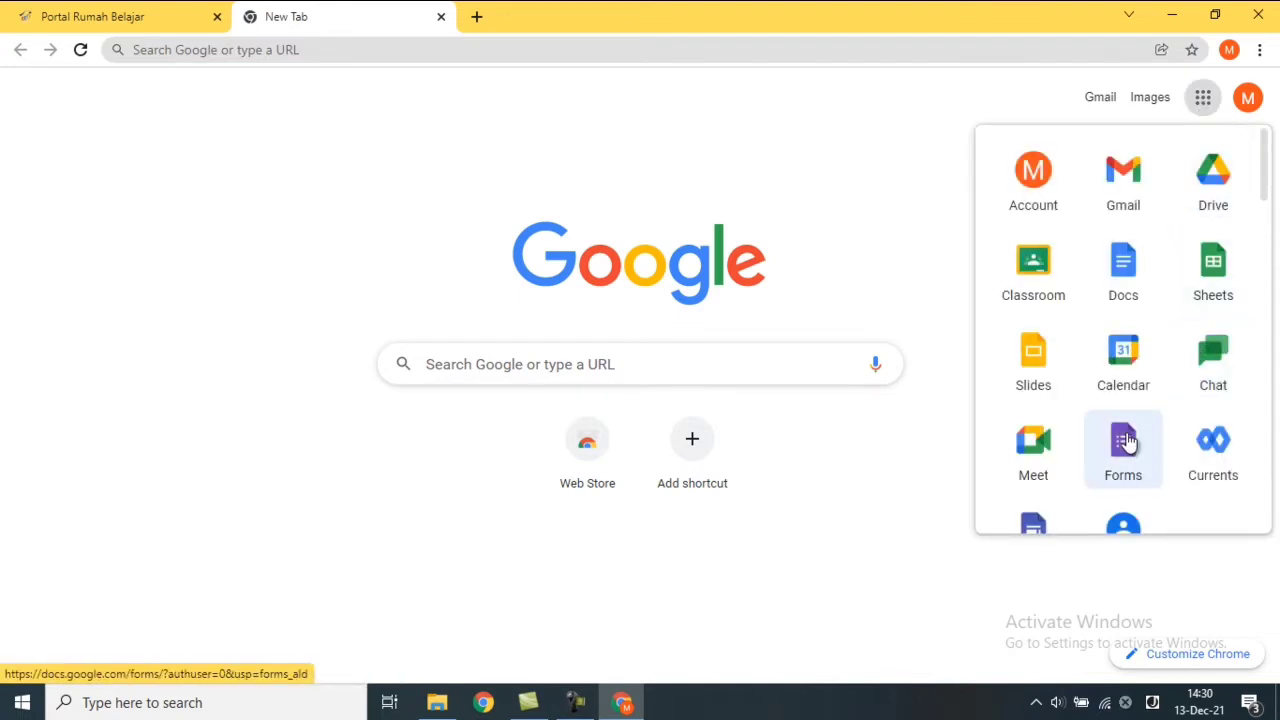
click(1125, 443)
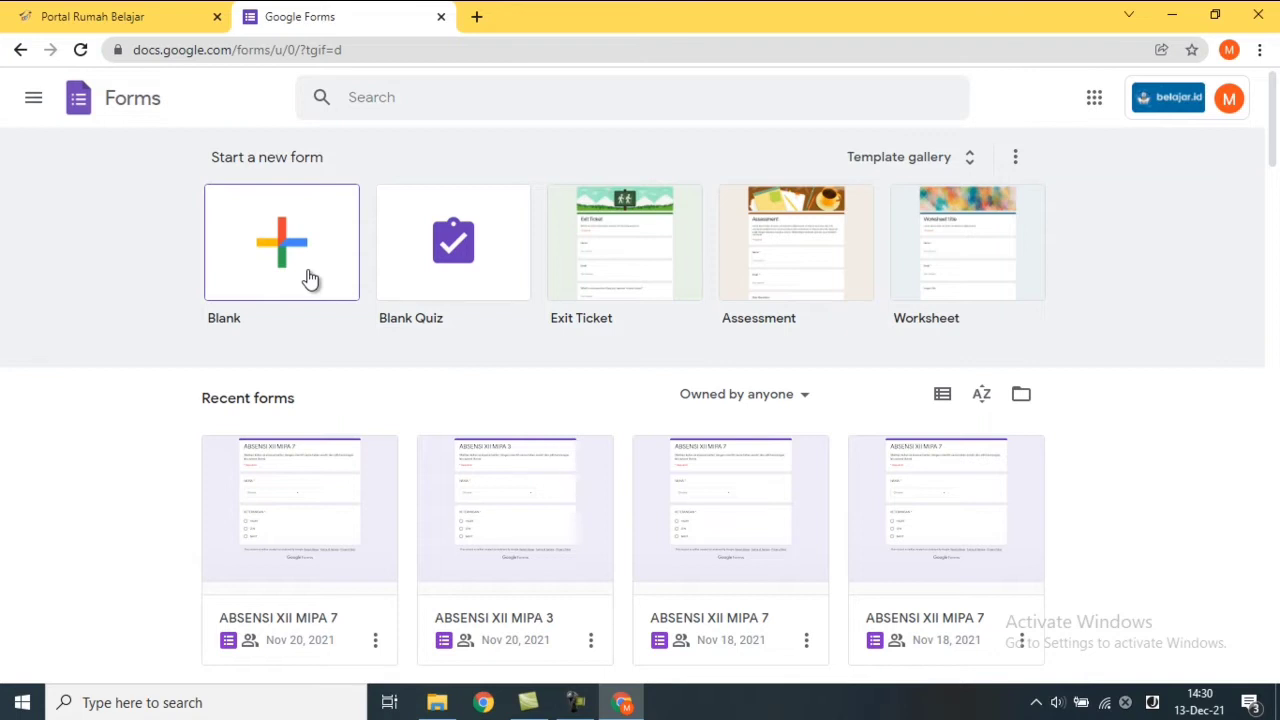
Create a blank Untitled form and view its Settings page.
click(310, 278)
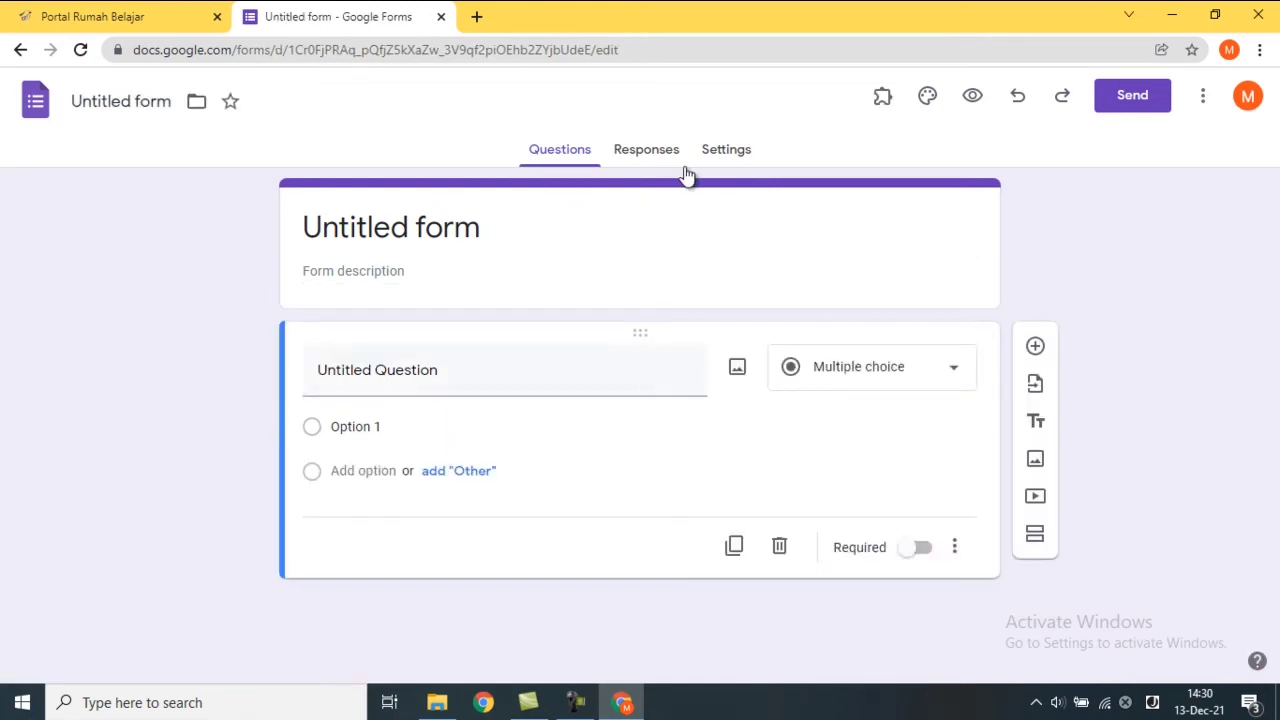
click(727, 155)
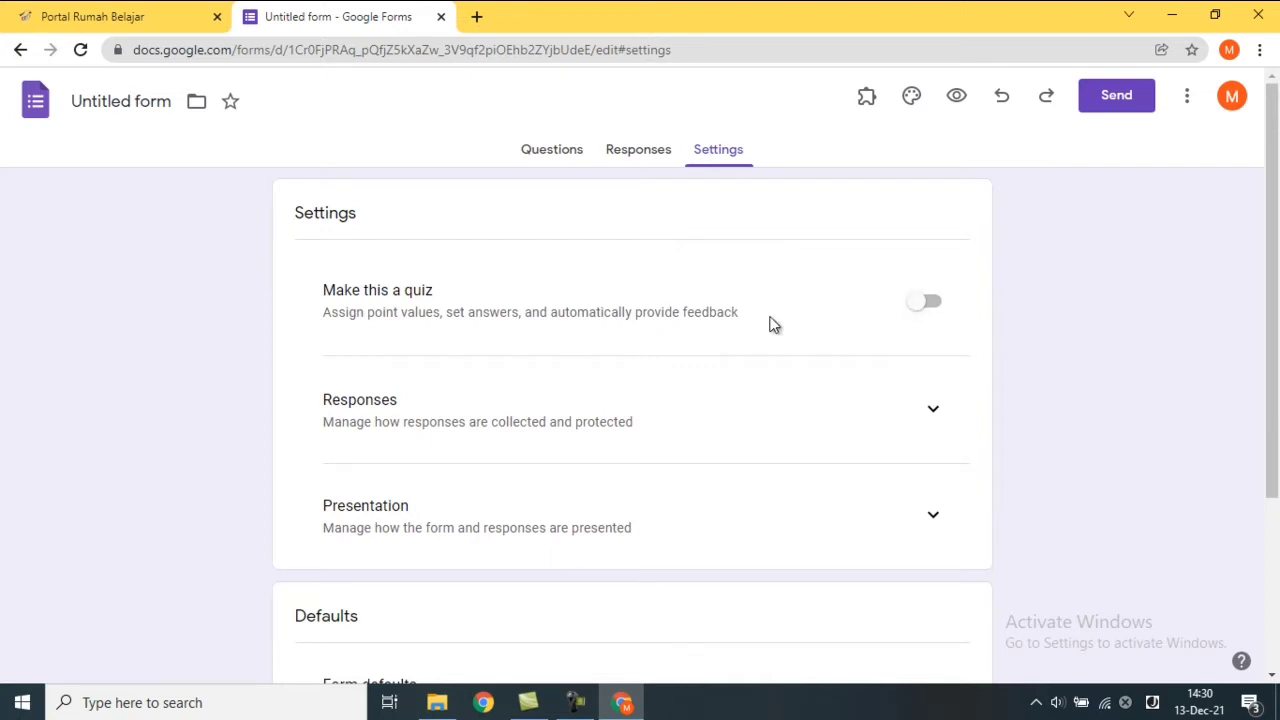
Enable Make this a quiz with grades released Later, after manual review, and Locked mode off.
click(925, 304)
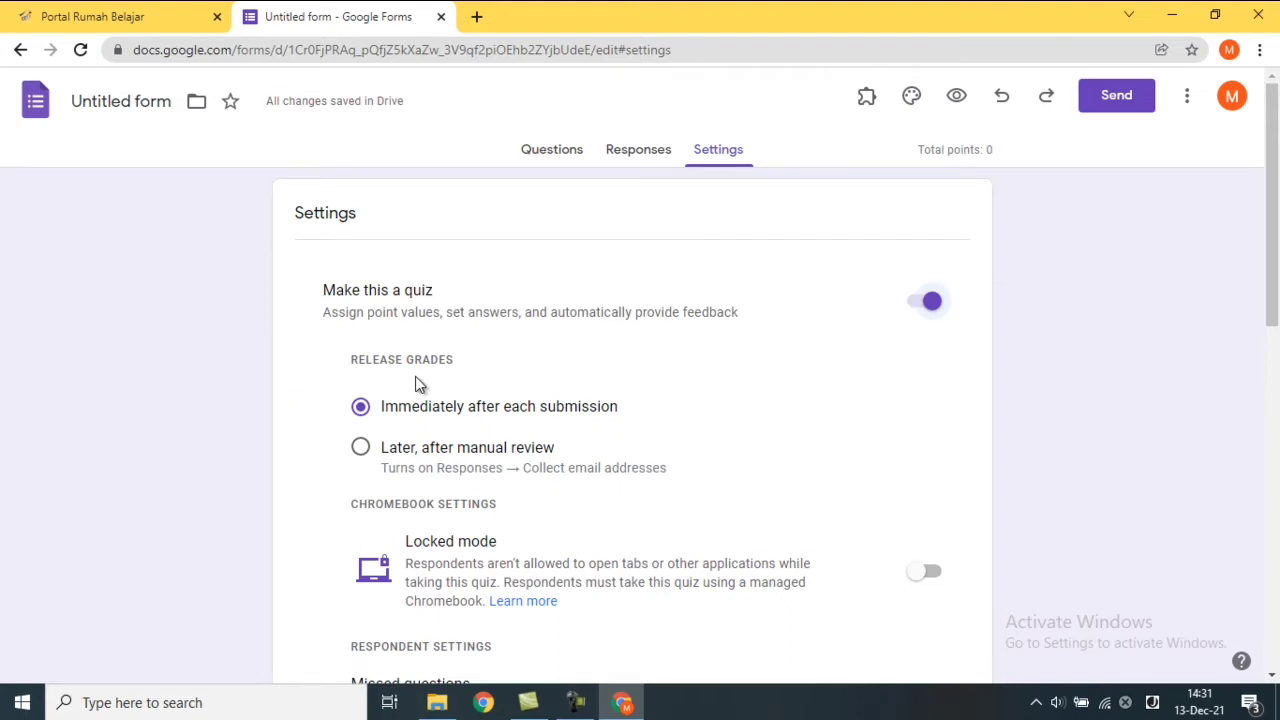
click(424, 452)
drag(1272, 313, 1275, 355)
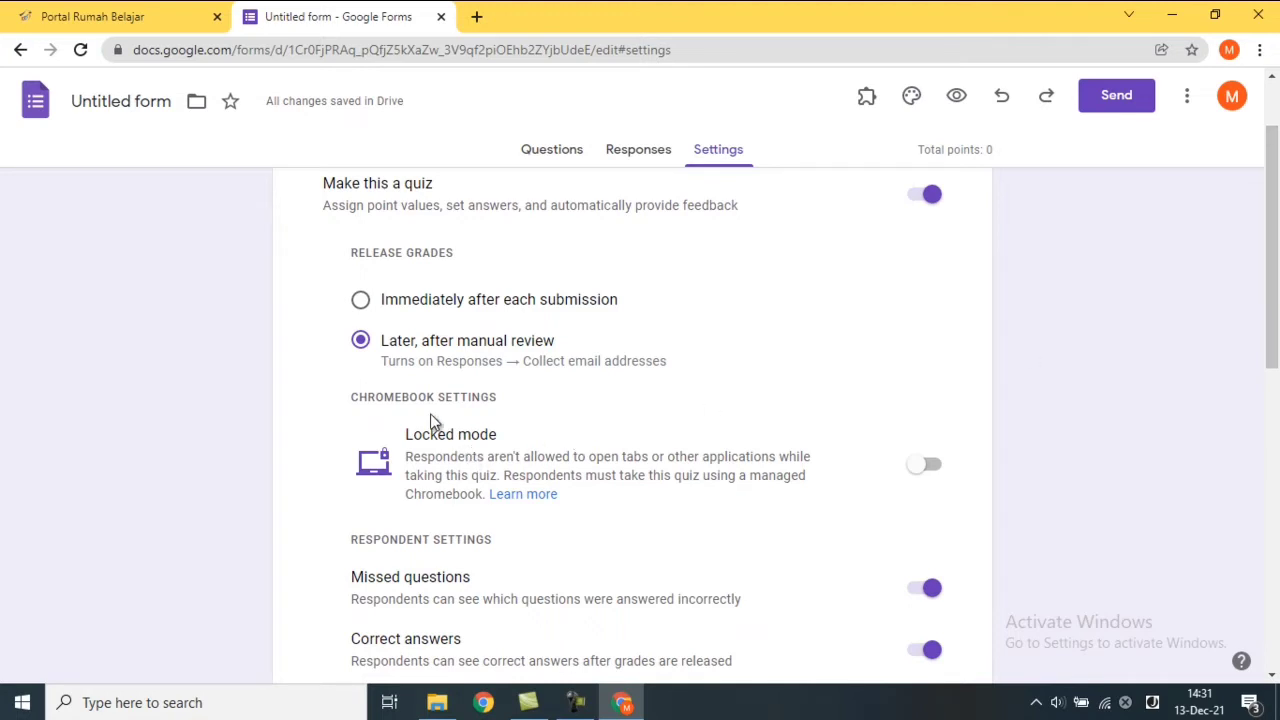
click(925, 472)
click(925, 472)
drag(1271, 354, 1275, 420)
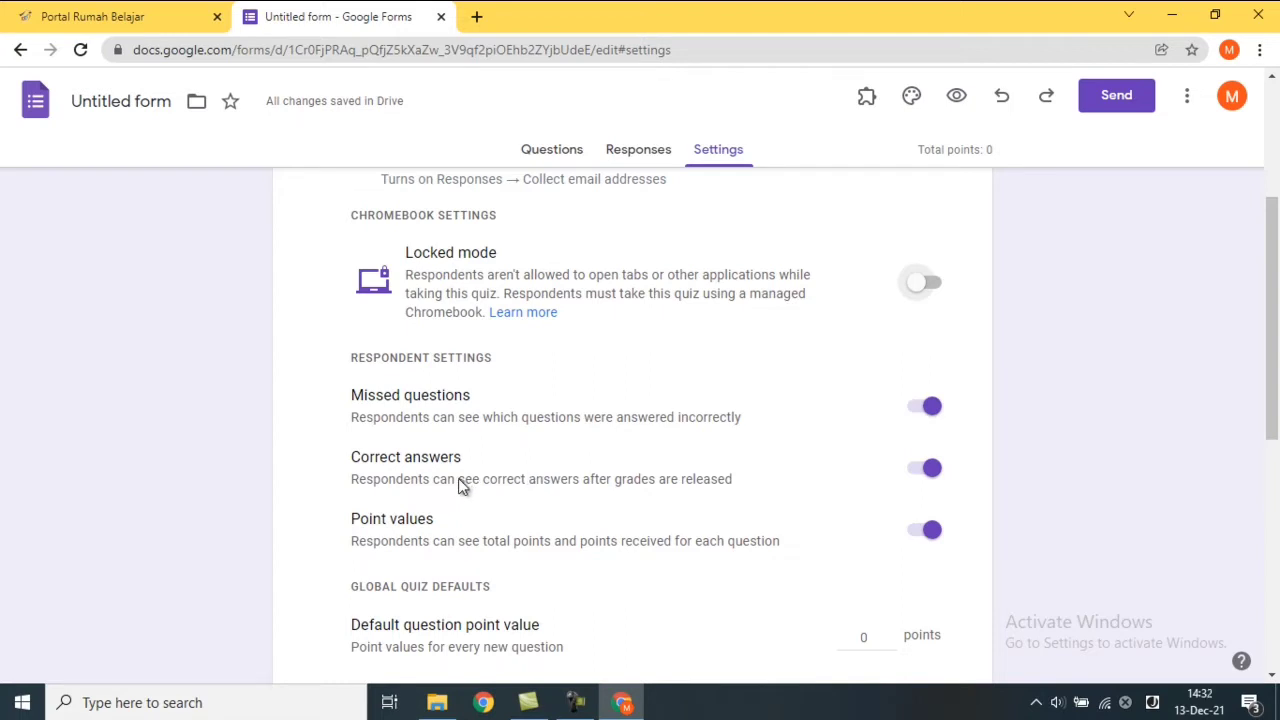
Switch off the Correct answers toggle, leaving Missed questions and Point values on.
click(928, 478)
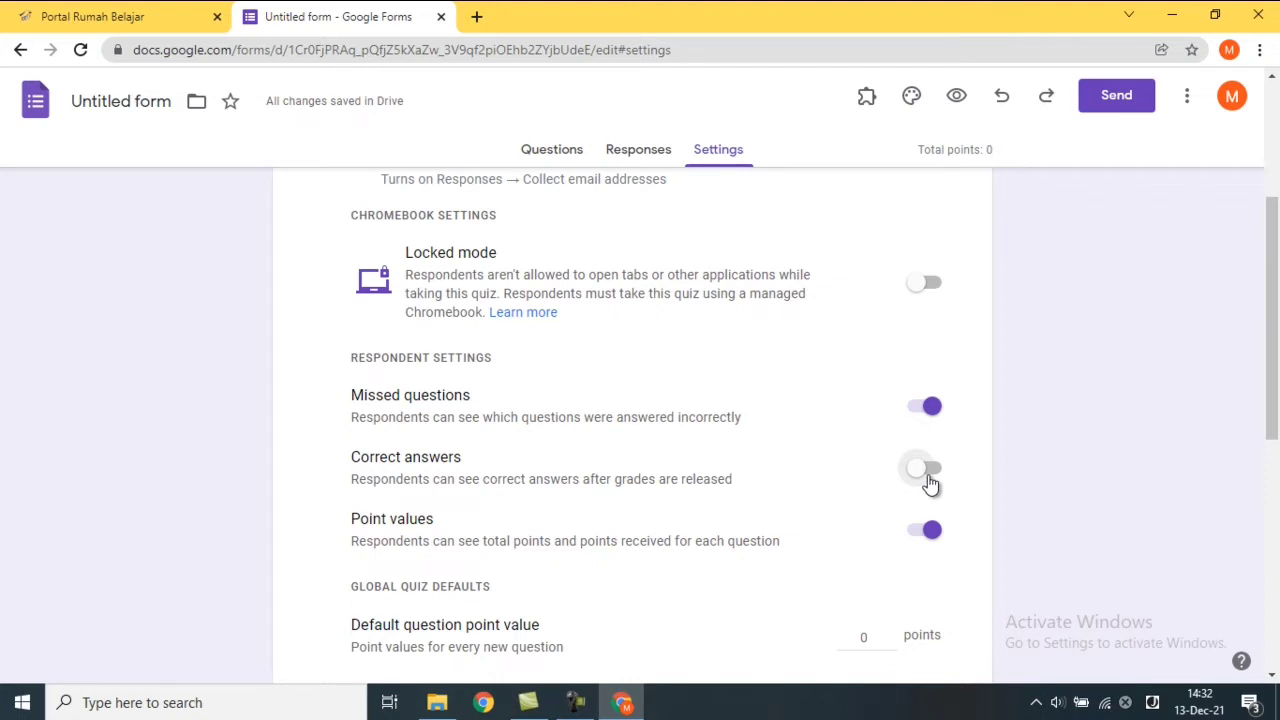
click(928, 478)
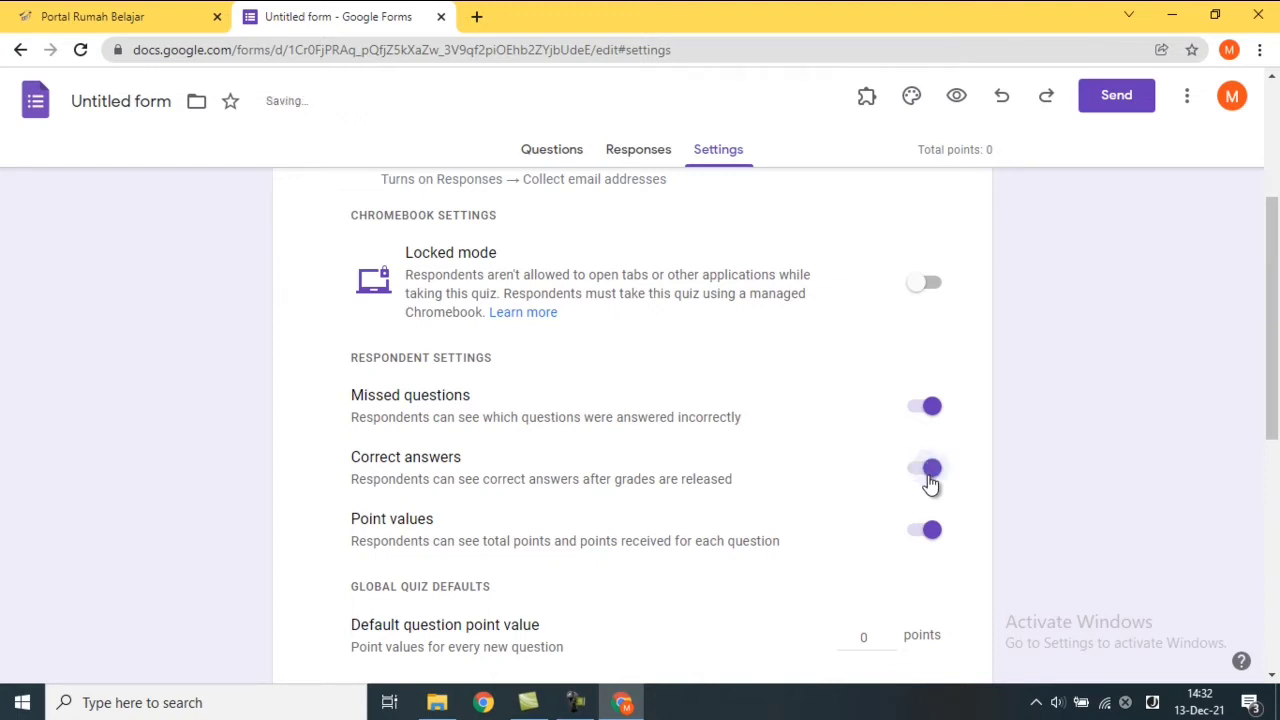
click(932, 472)
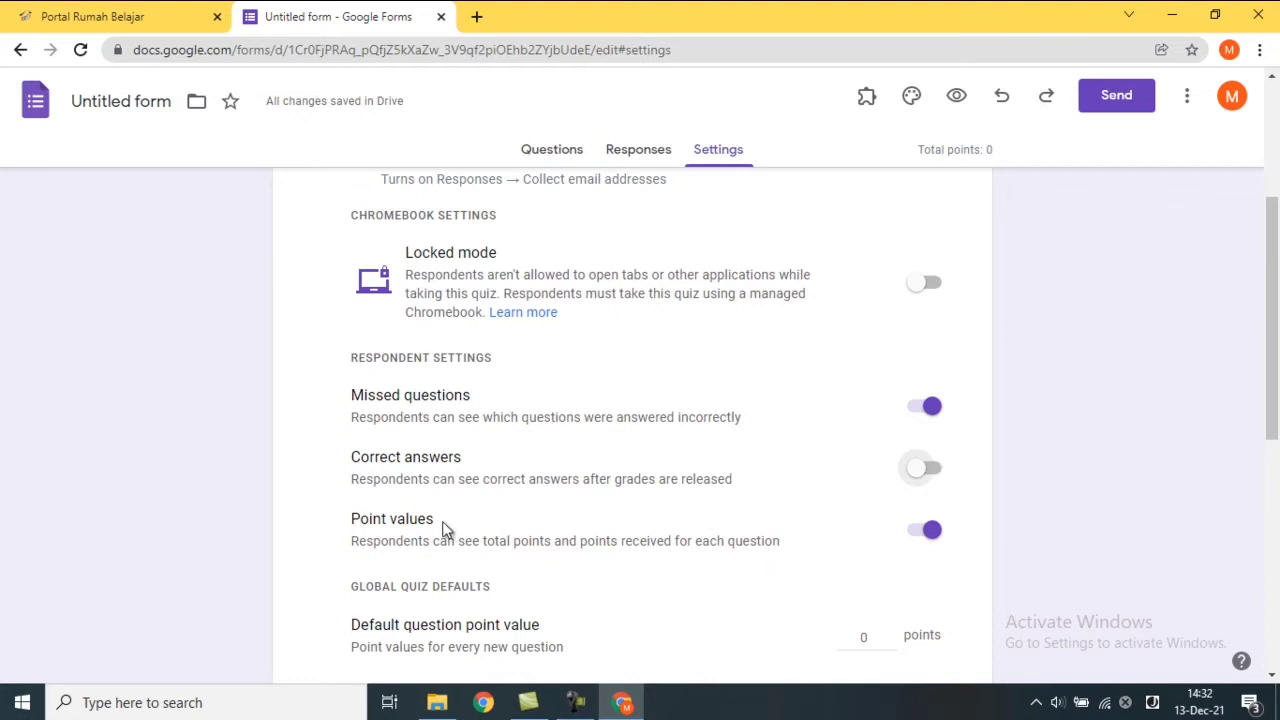
click(931, 536)
click(932, 540)
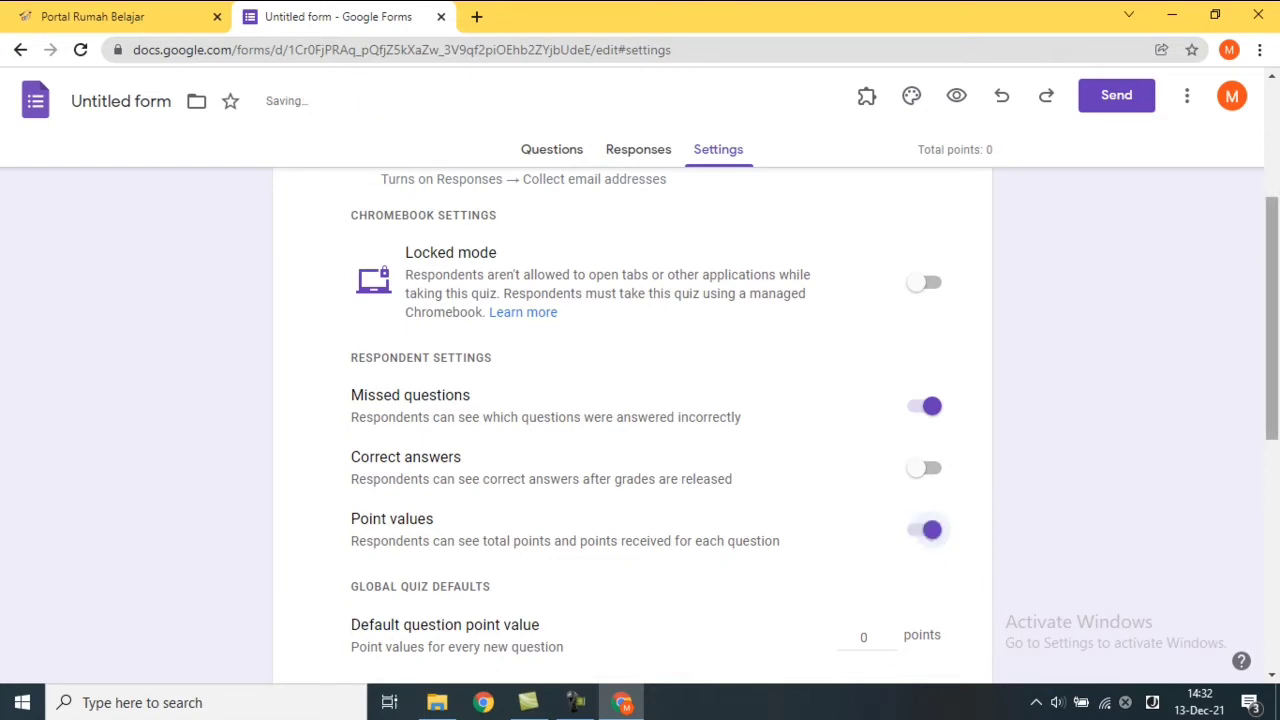
scroll(1276, 420, down, 2)
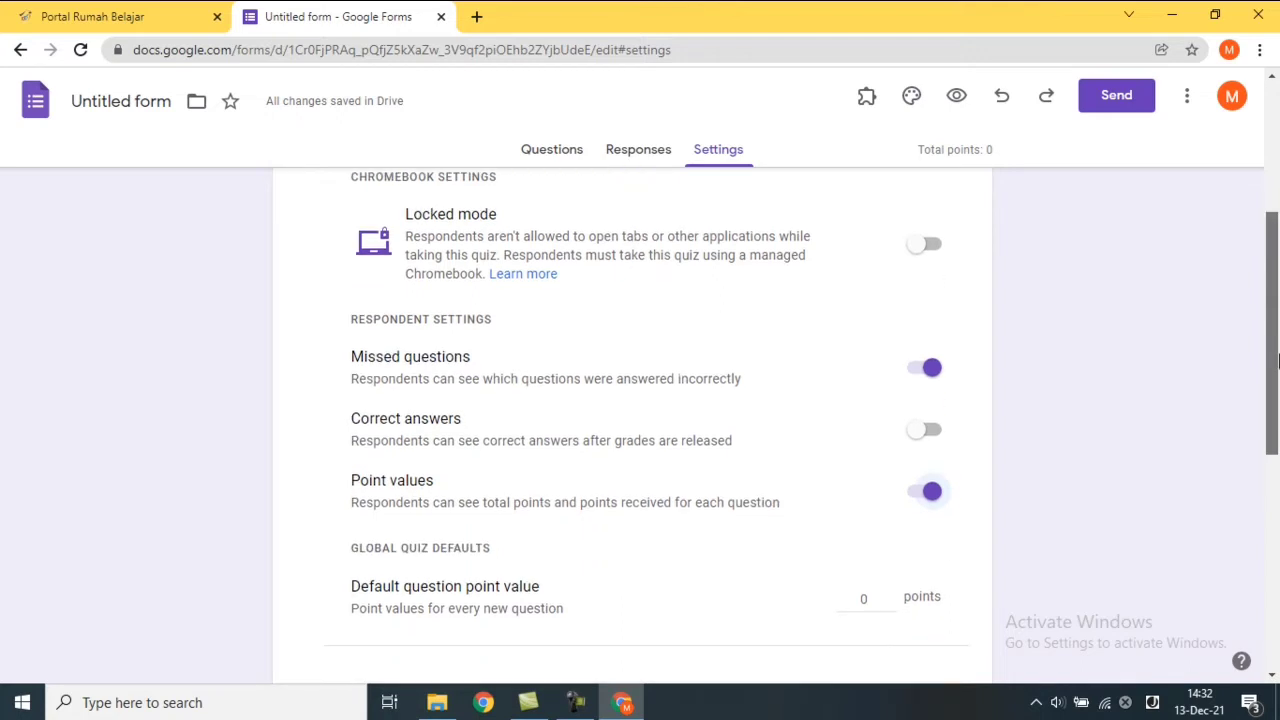
scroll(1276, 420, down, 1)
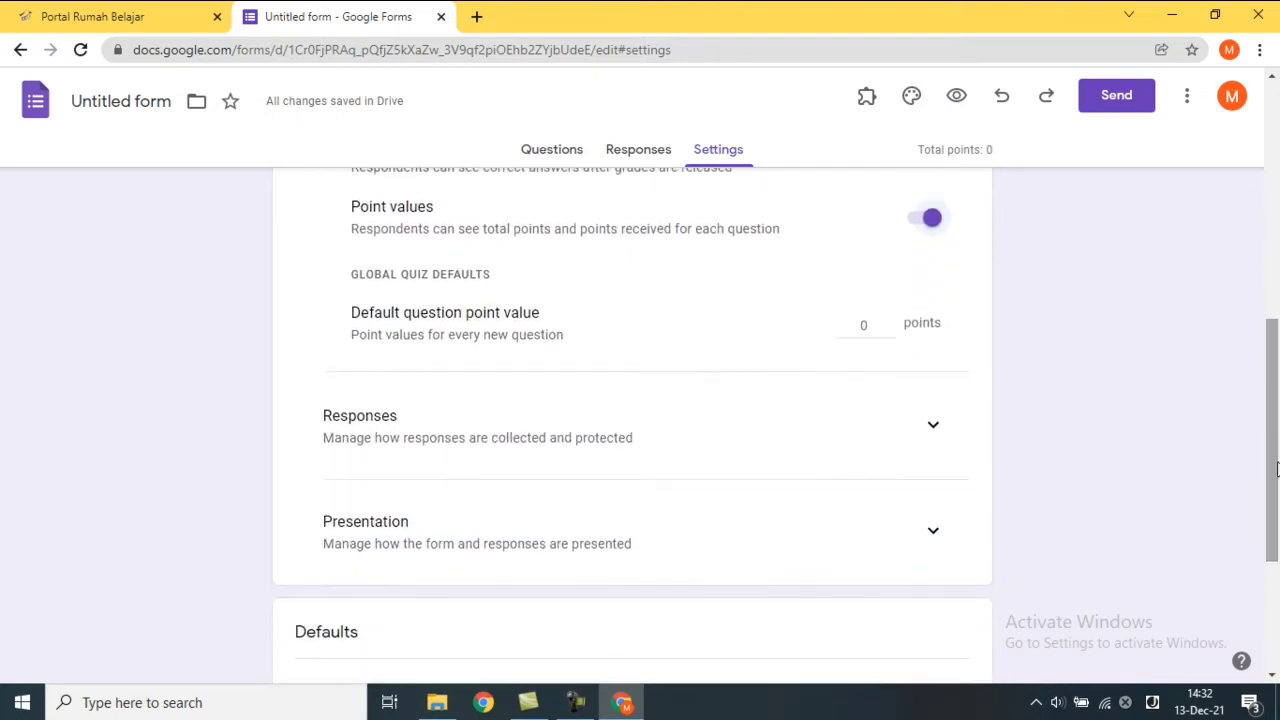
Turn off Collect email addresses and the organisation-users restriction, keeping the 1-response limit.
click(934, 427)
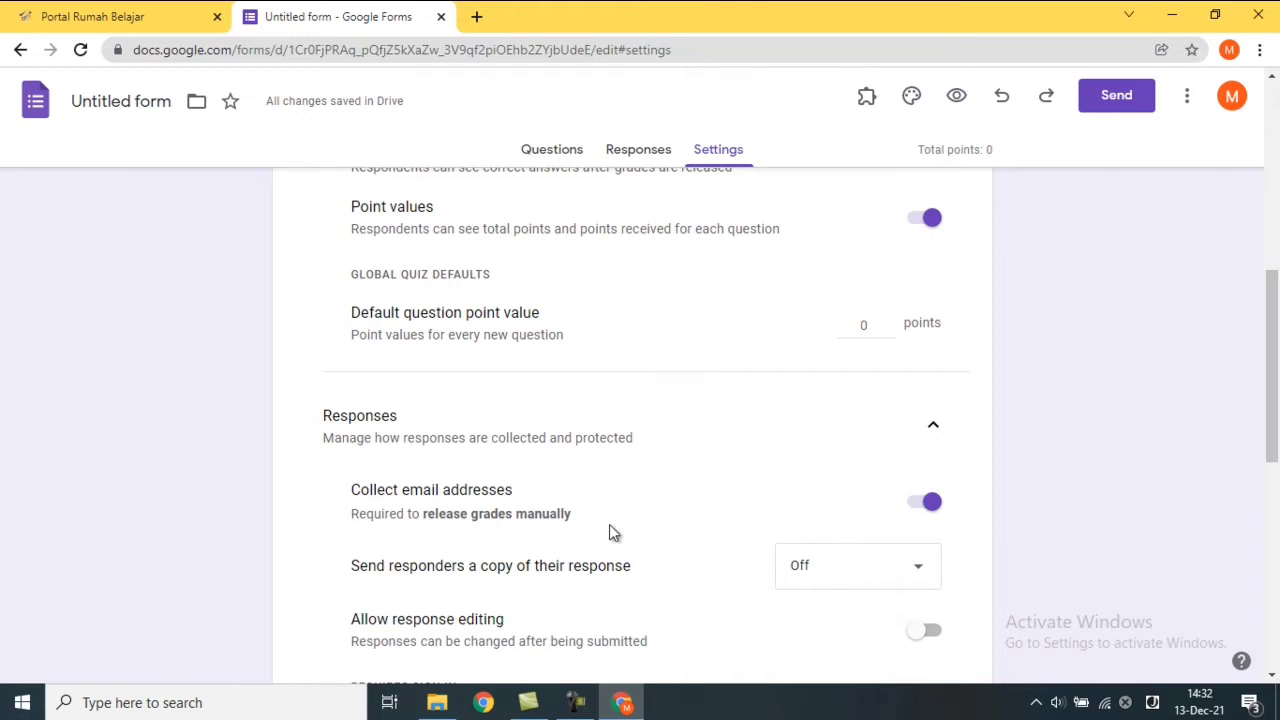
click(922, 510)
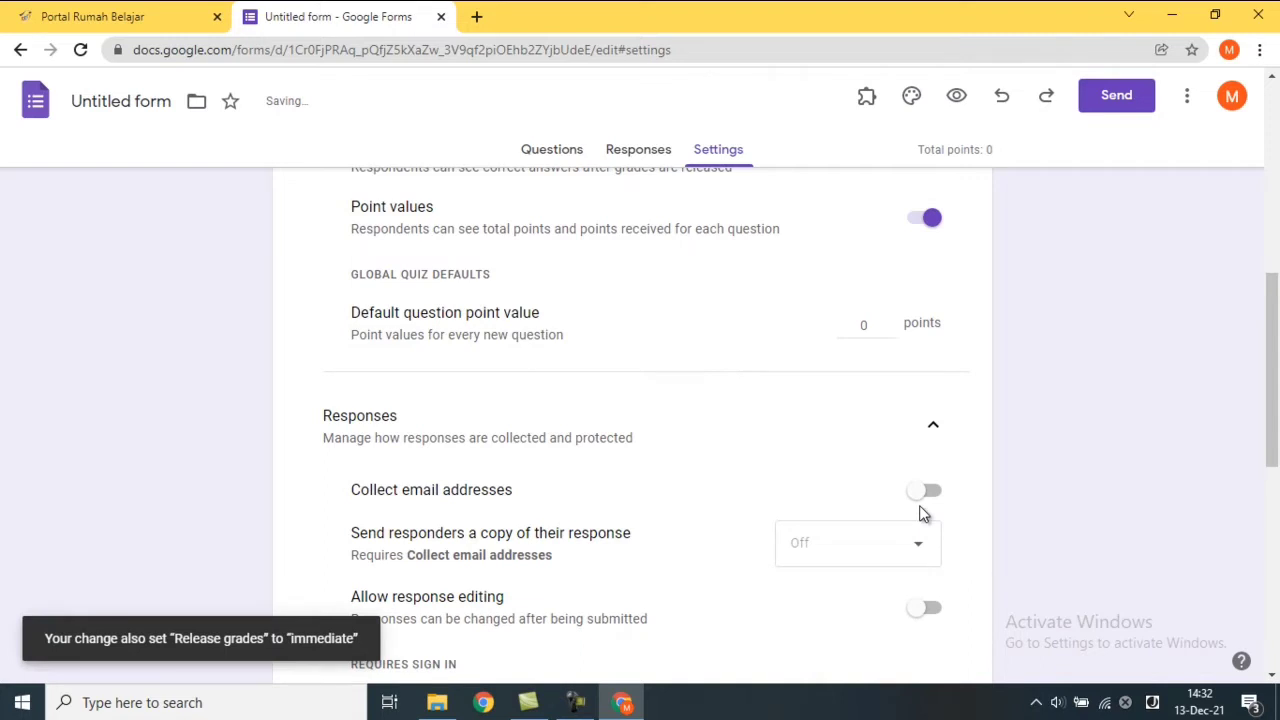
drag(1275, 410, 1275, 459)
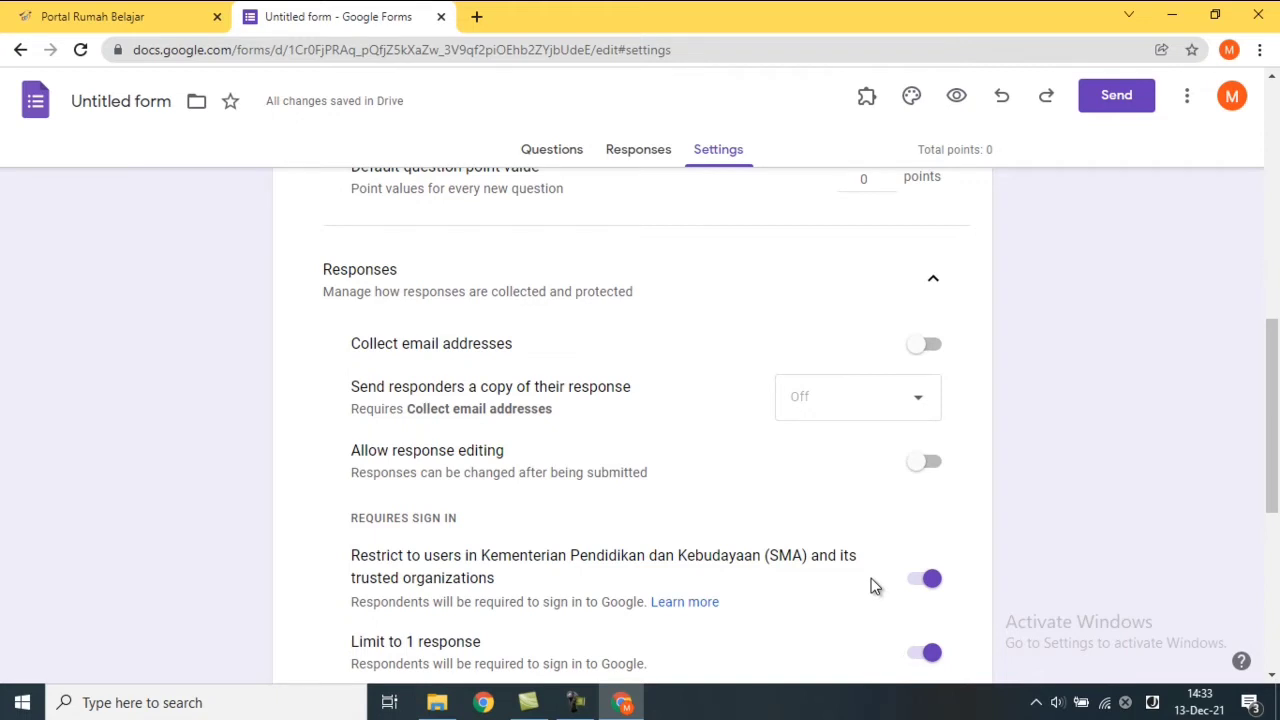
click(921, 584)
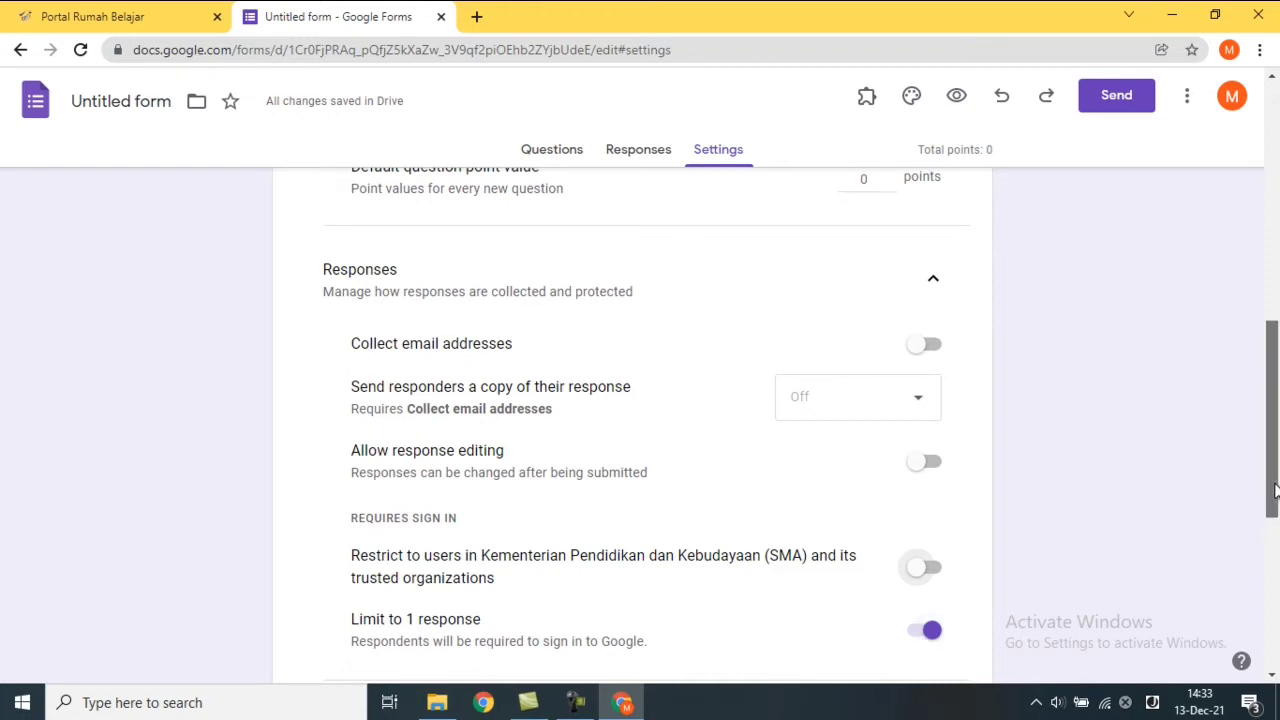
drag(1272, 492, 1276, 573)
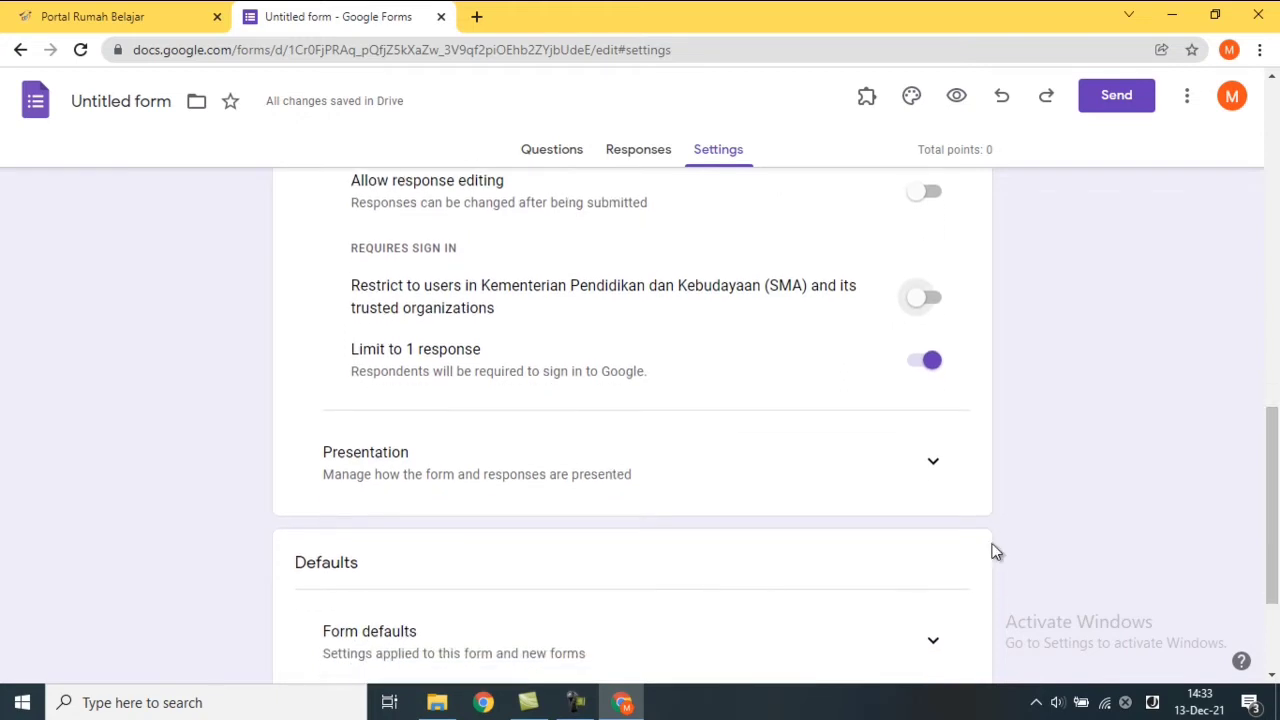
Switch on Show progress bar under Presentation, then return to the Questions page.
click(933, 466)
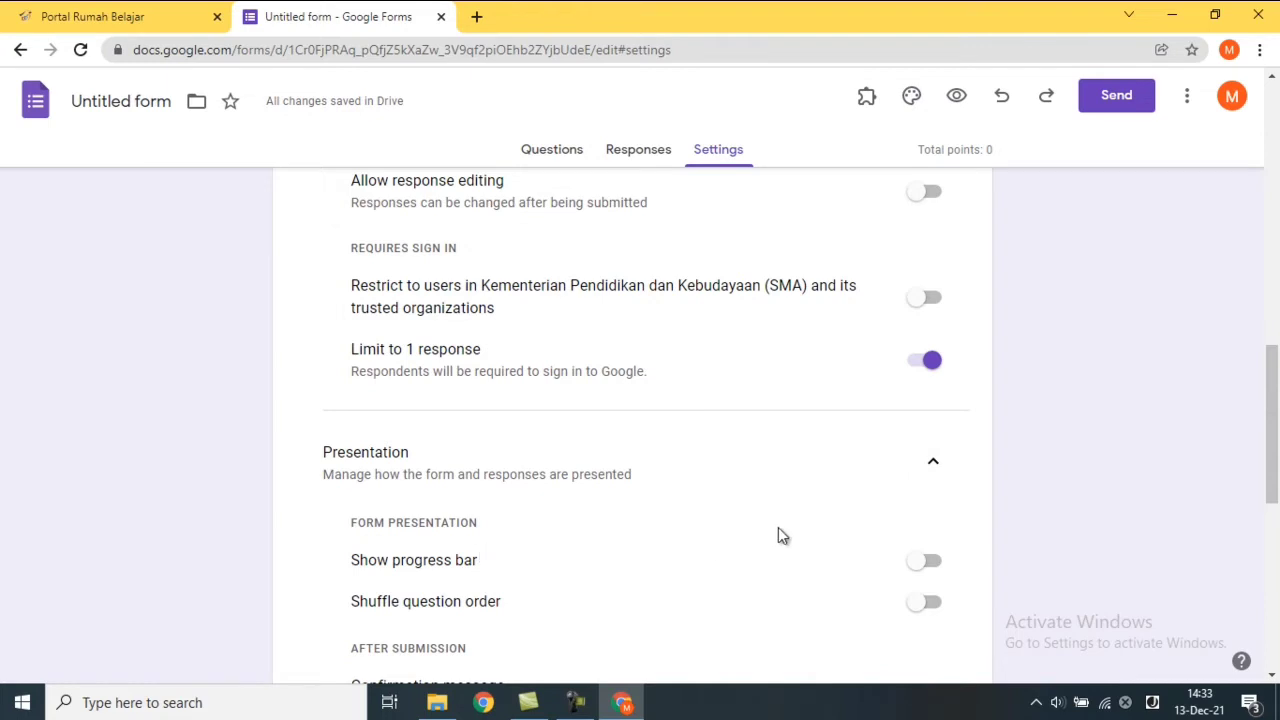
scroll(781, 536, down, 3)
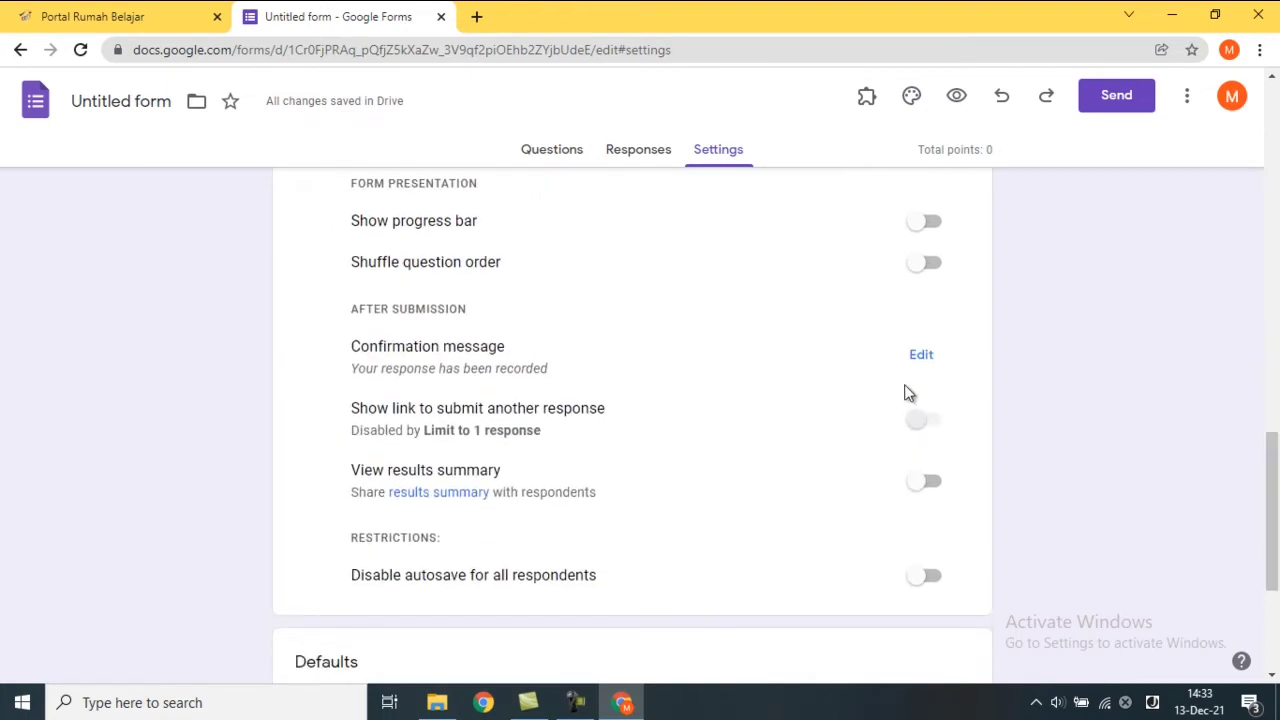
drag(1273, 496, 1274, 440)
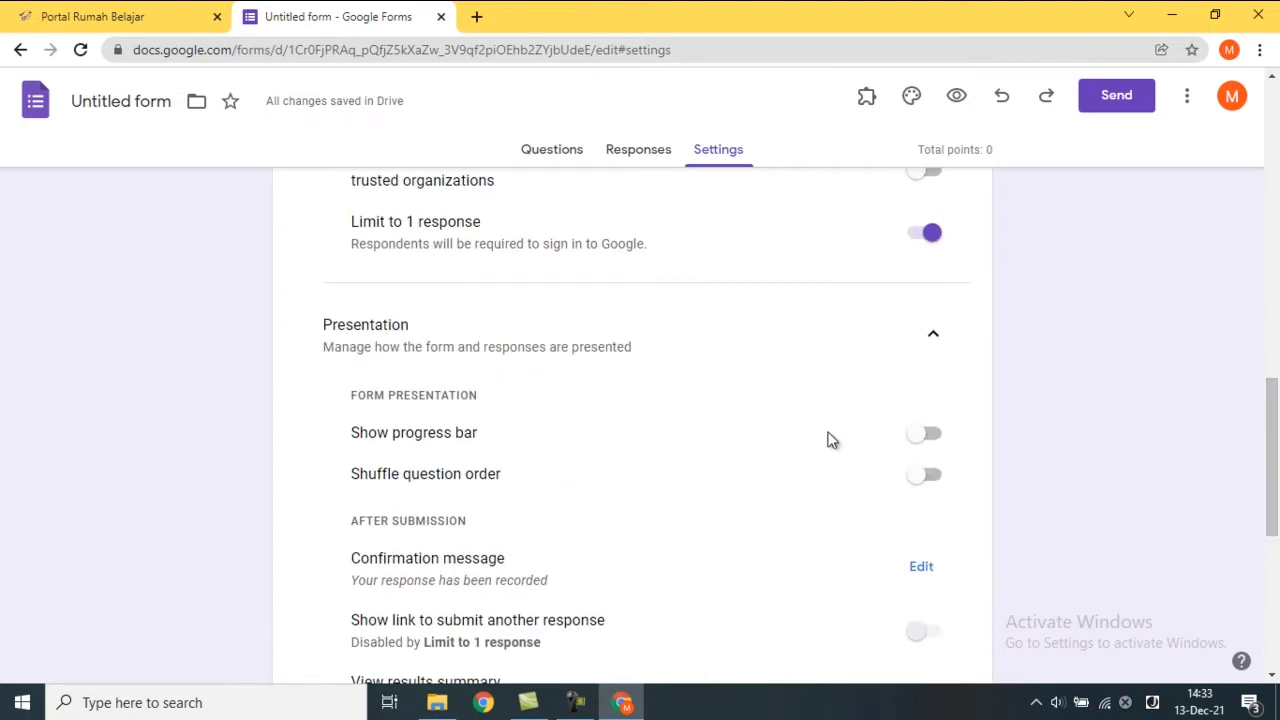
click(927, 433)
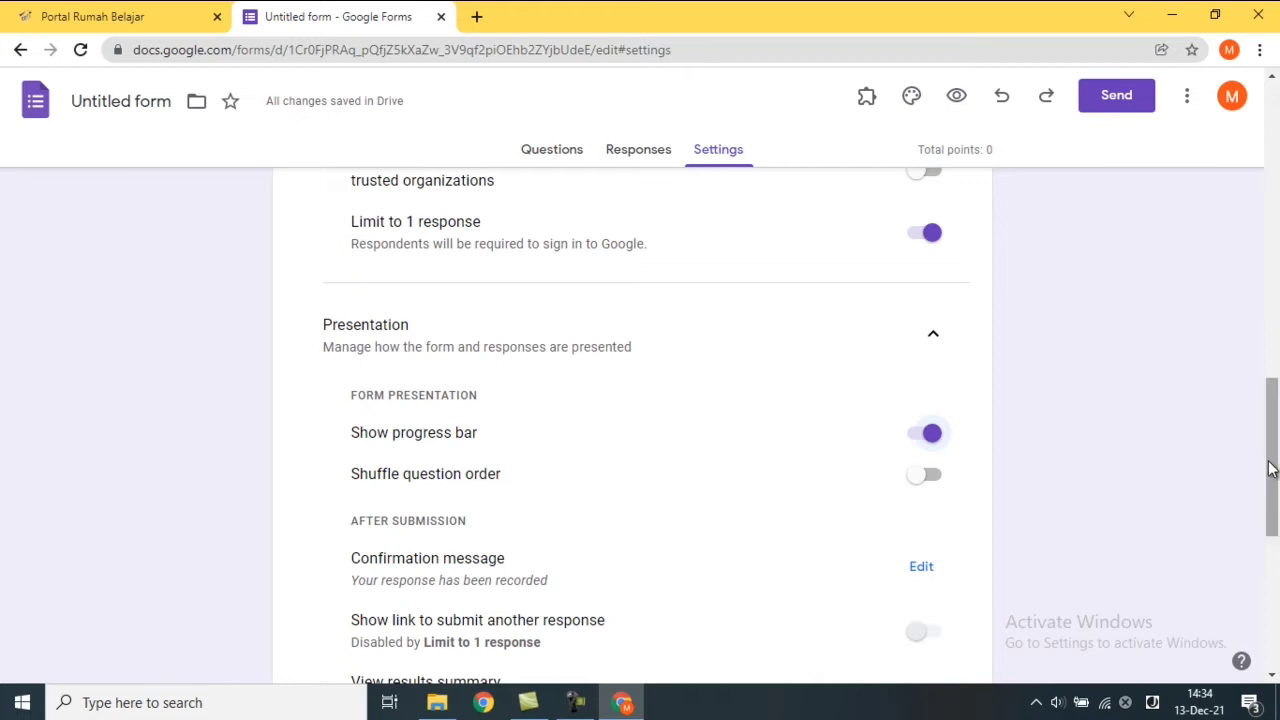
drag(1270, 470, 1262, 391)
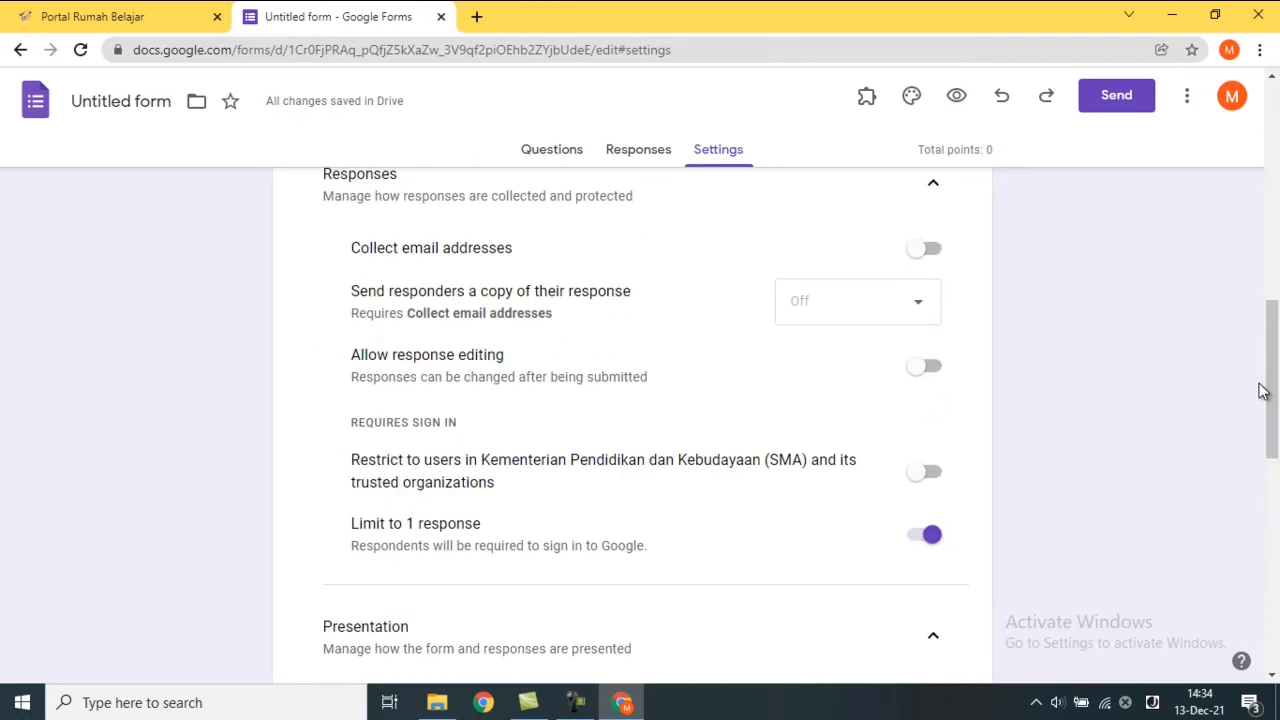
click(547, 158)
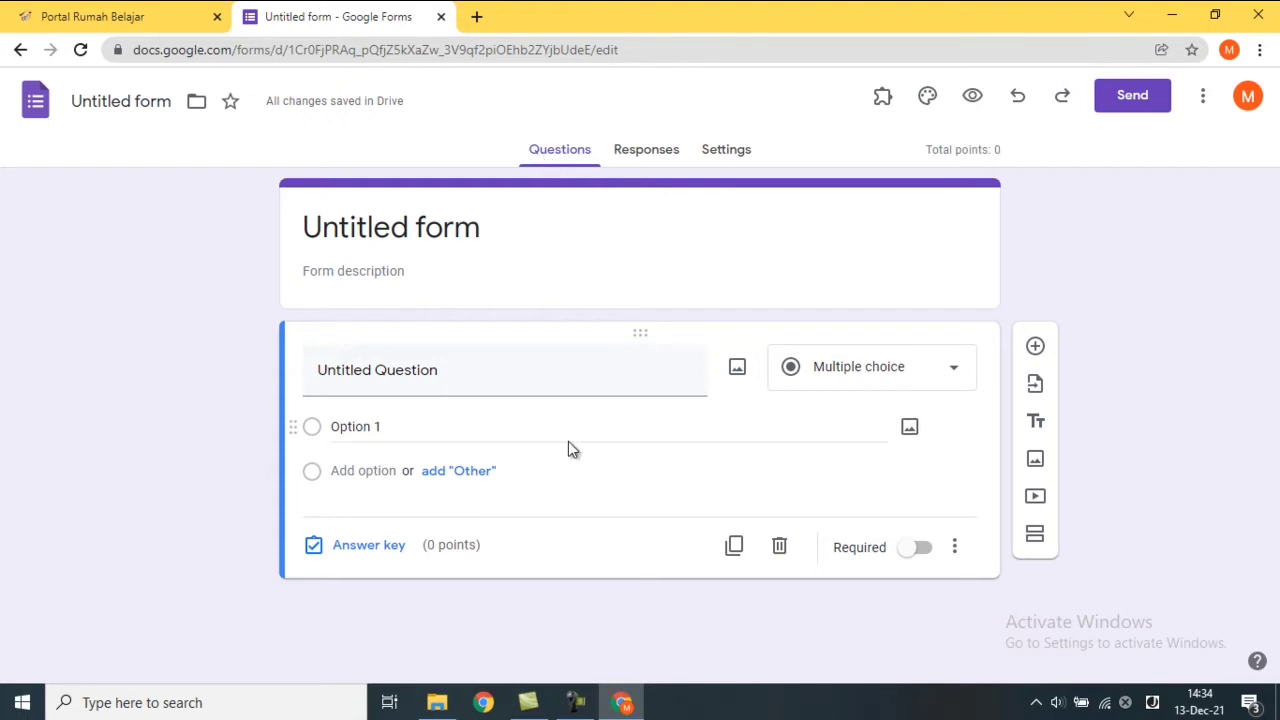
Replace 'Untitled form' with the title 'matematika kelas x' and select the first question card.
click(457, 226)
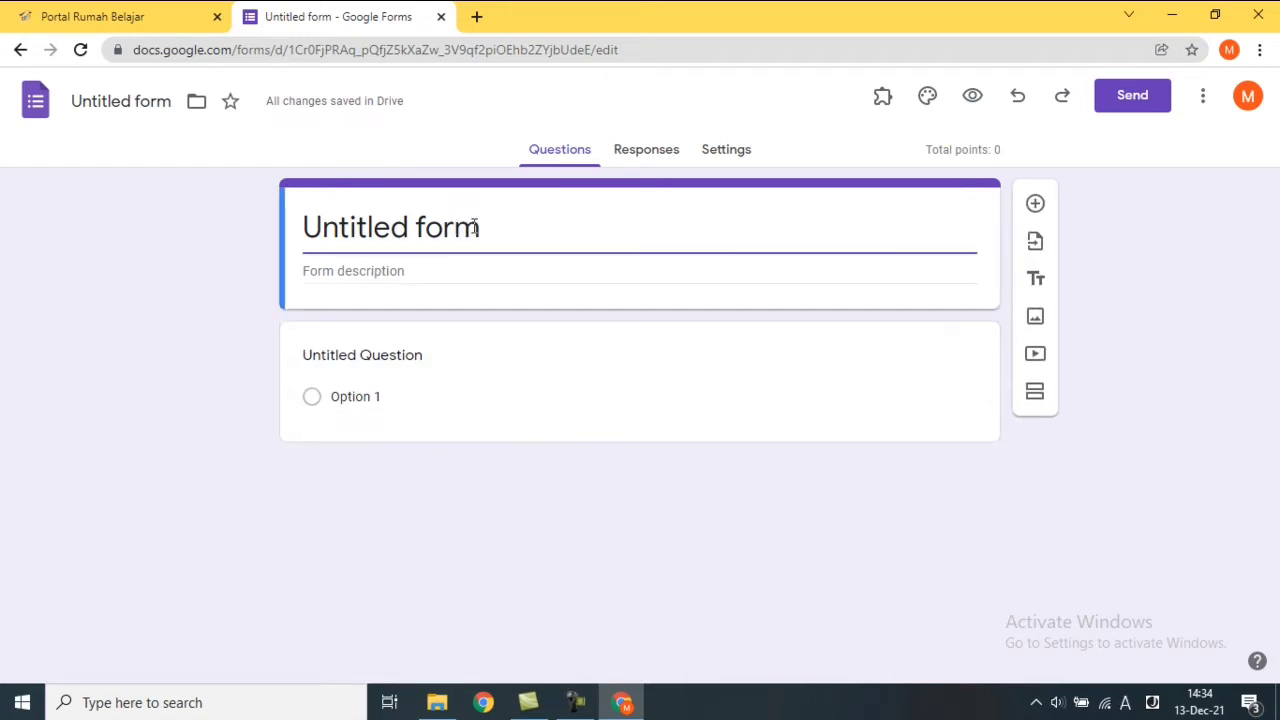
key(BackSpace)
key(BackSpace)
key(BackSpace)
key(BackSpace)
key(BackSpace)
key(BackSpace)
key(BackSpace)
key(BackSpace)
key(BackSpace)
key(BackSpace)
key(BackSpace)
key(BackSpace)
key(BackSpace)
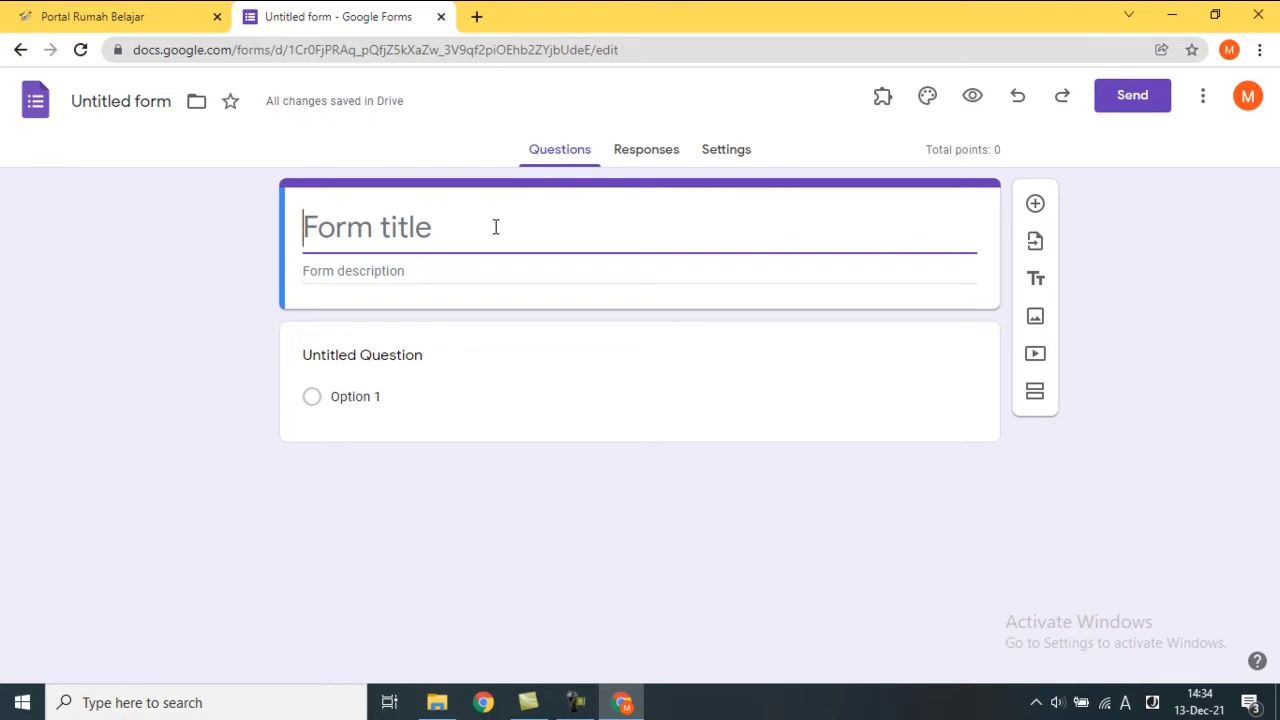
text(mate)
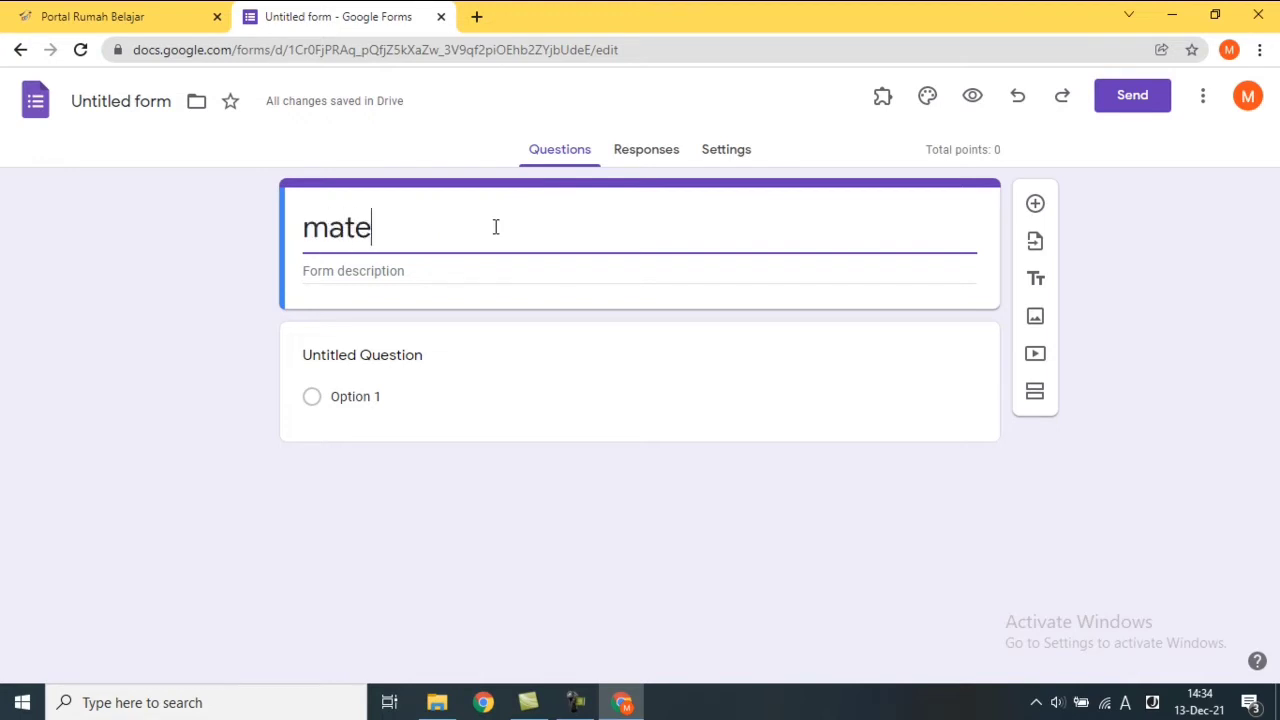
text(matik)
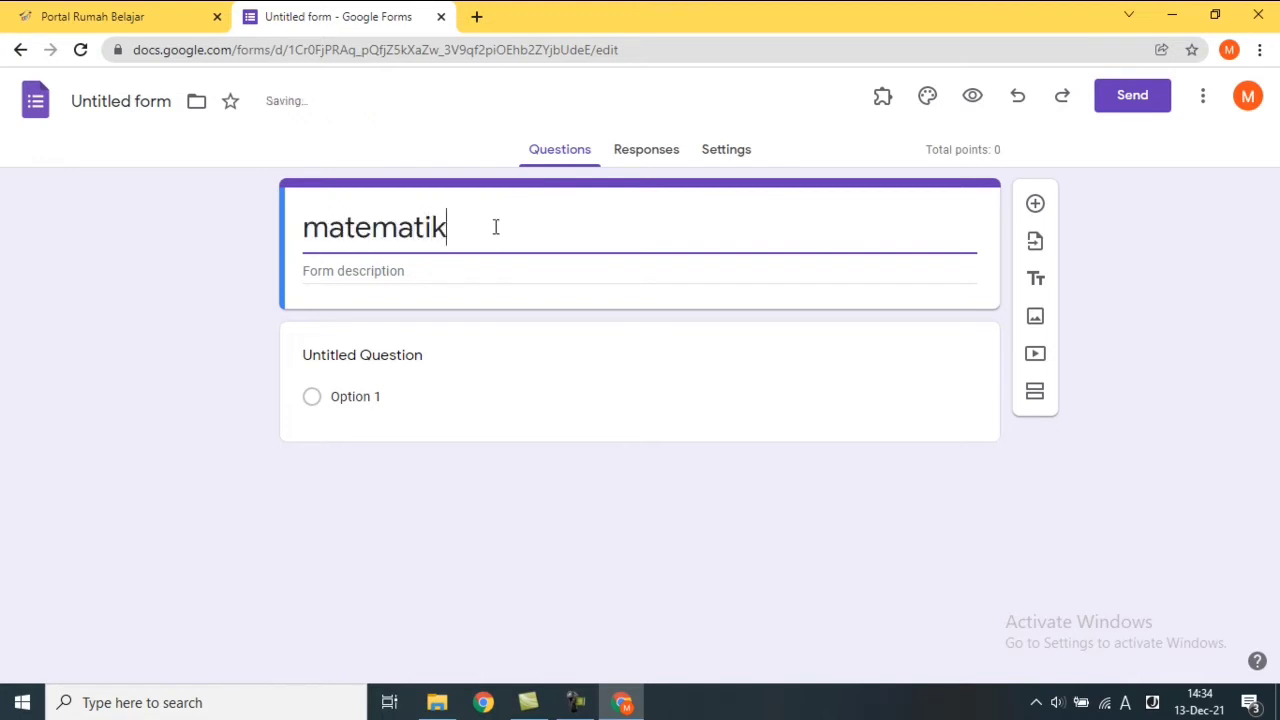
text(a kelas )
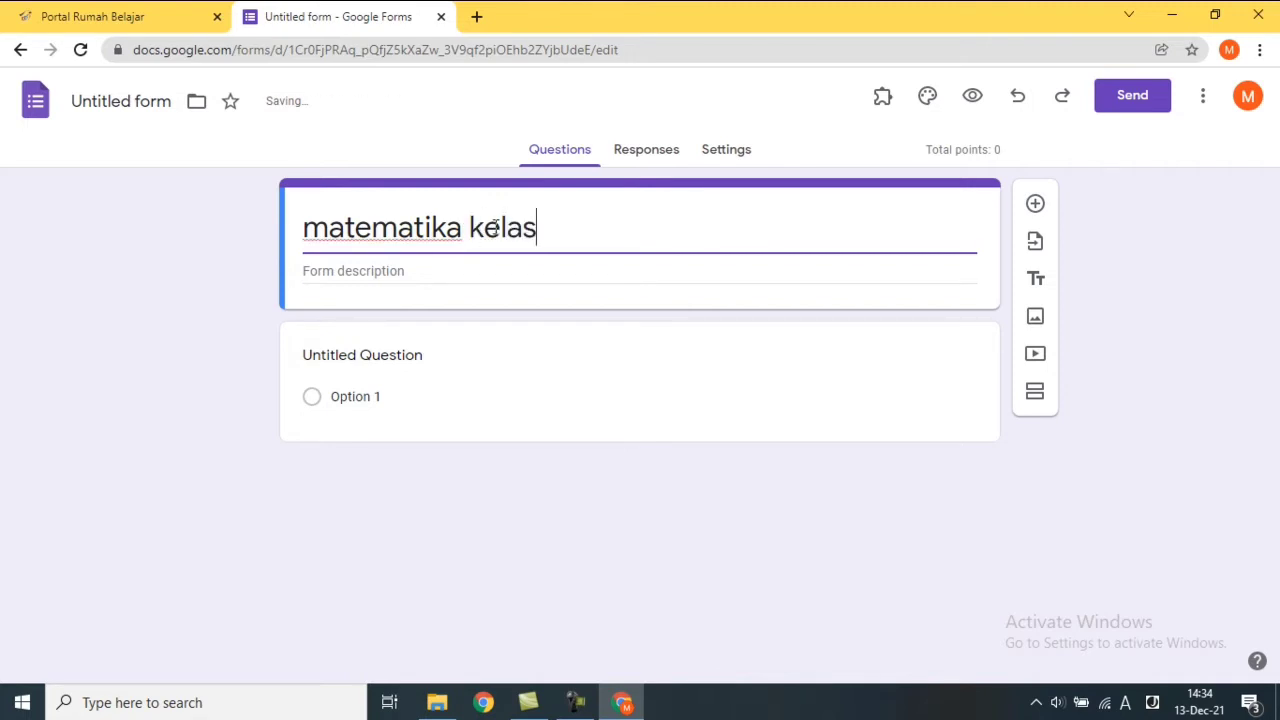
text(x)
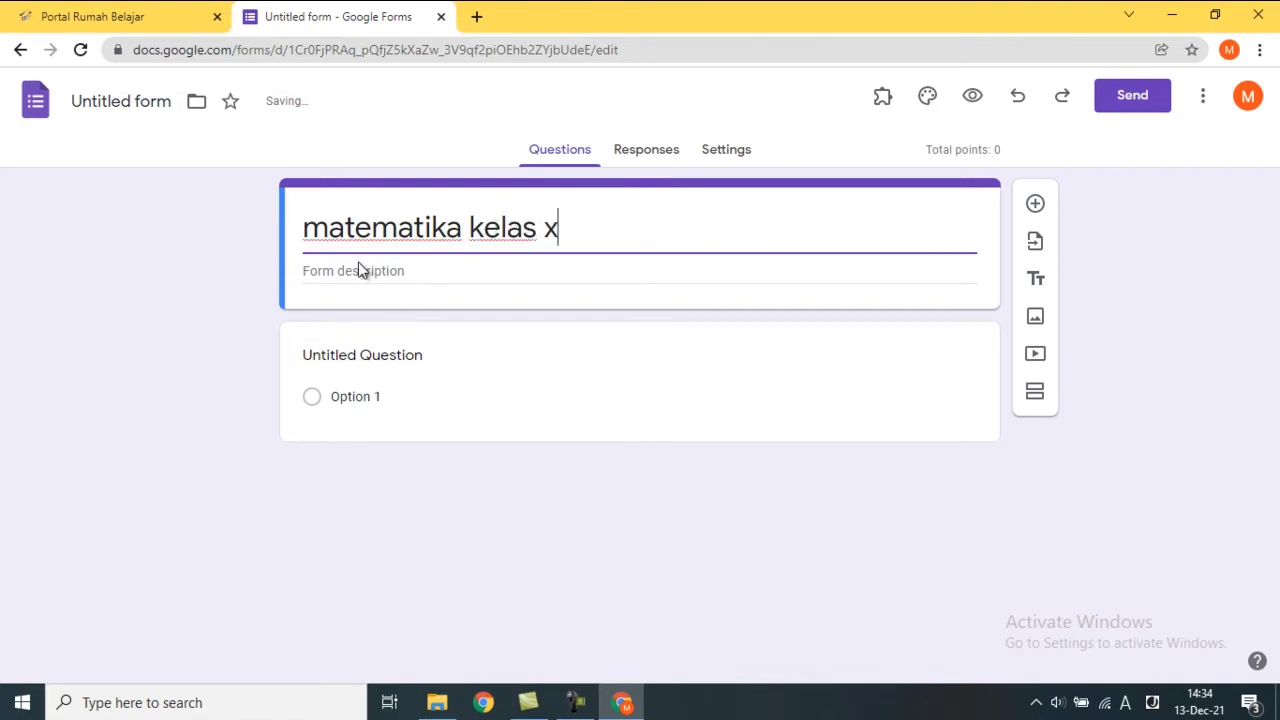
click(361, 267)
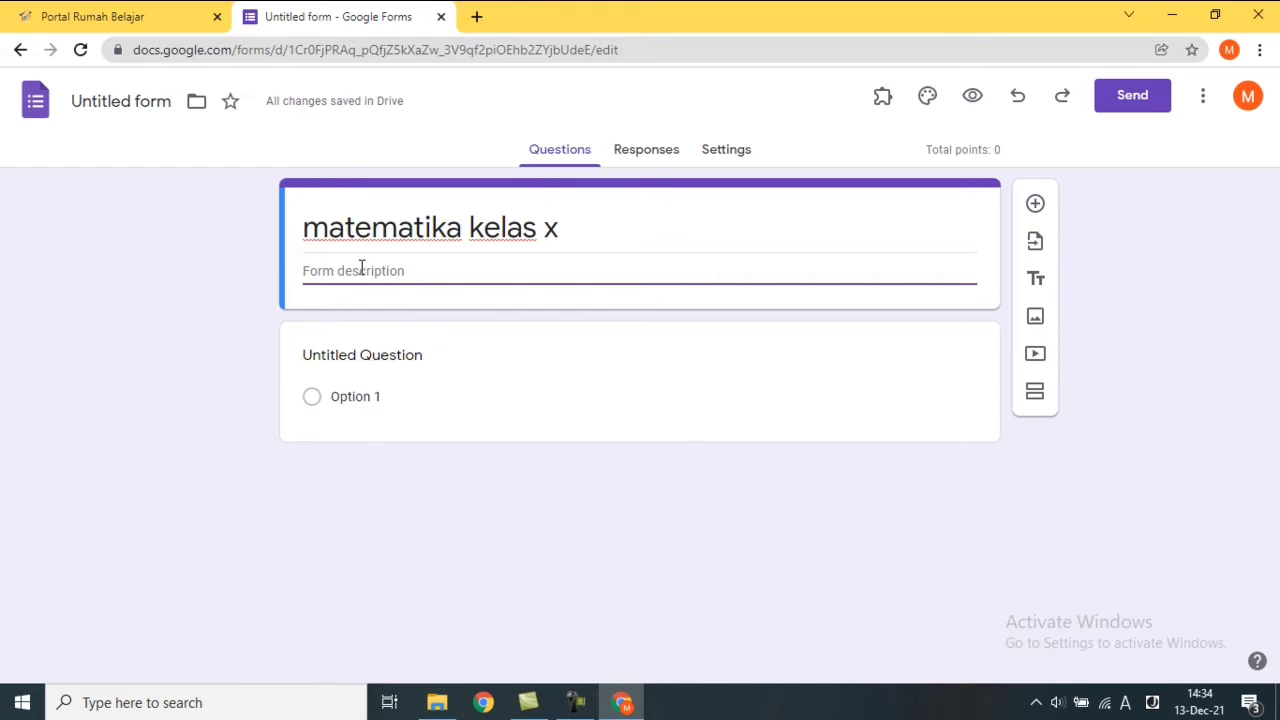
click(387, 348)
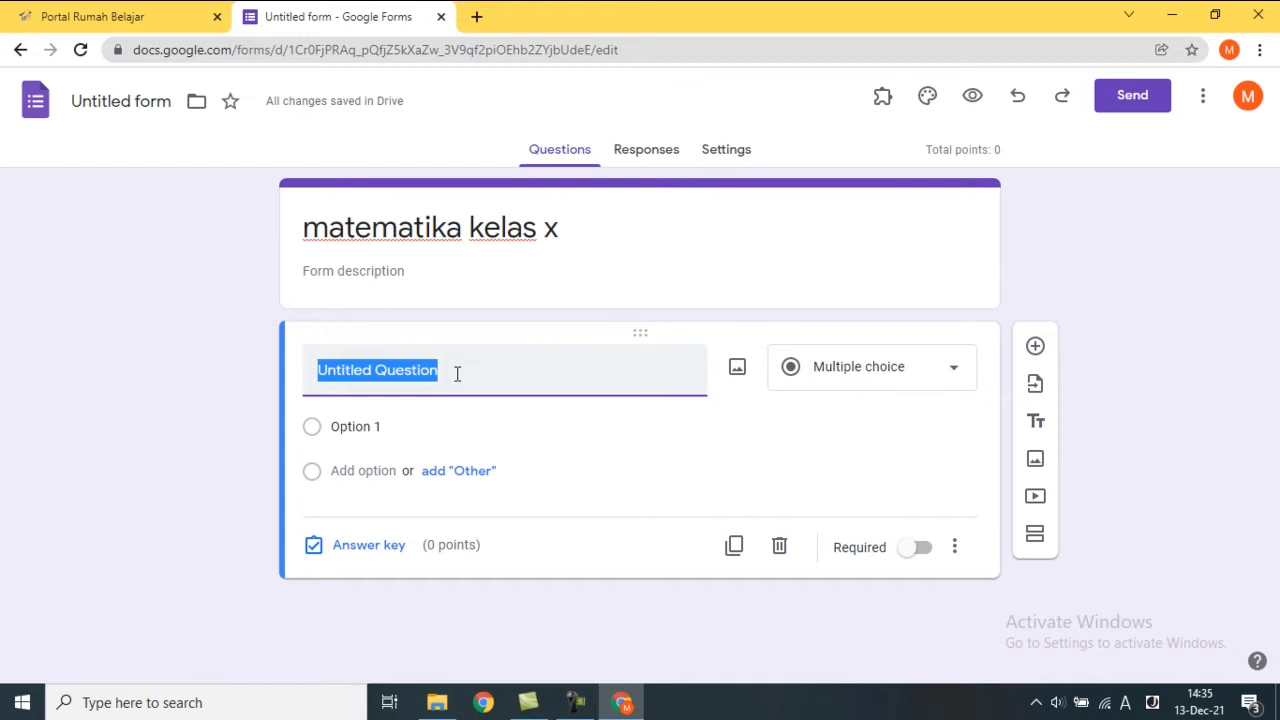
Enter 'nama lengkap' as the first question's title.
text(nama)
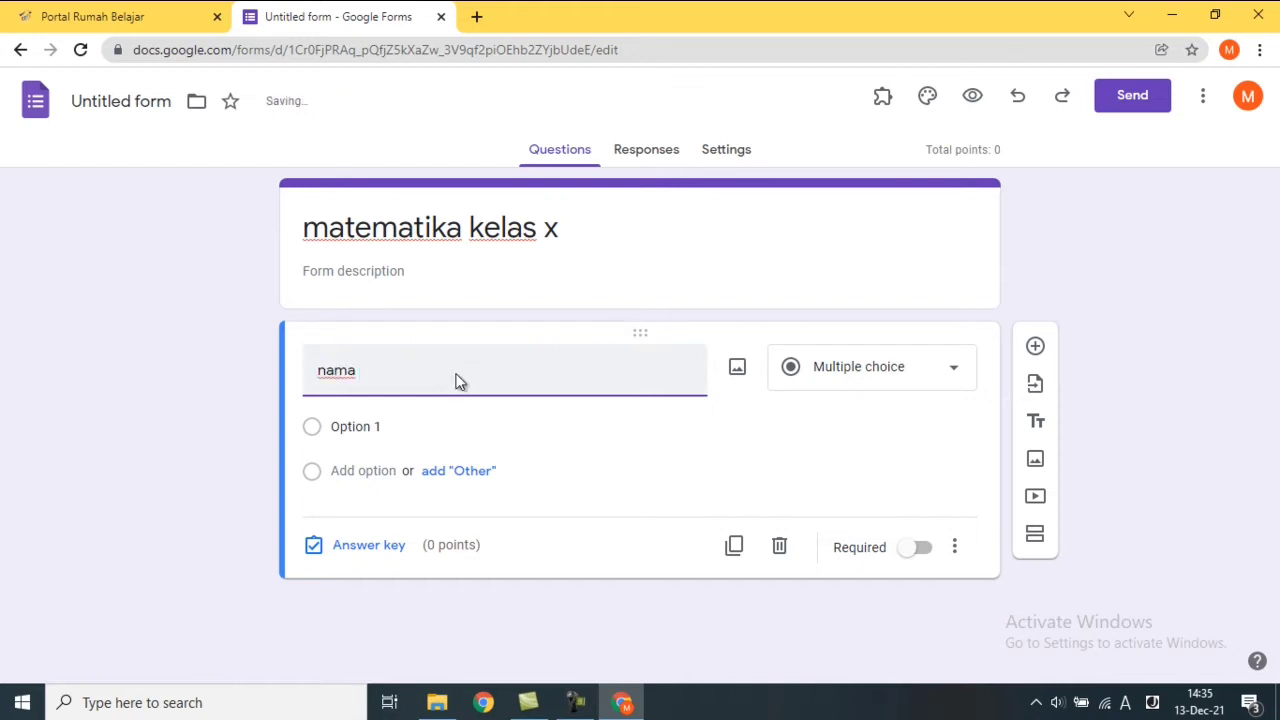
text( lengkap)
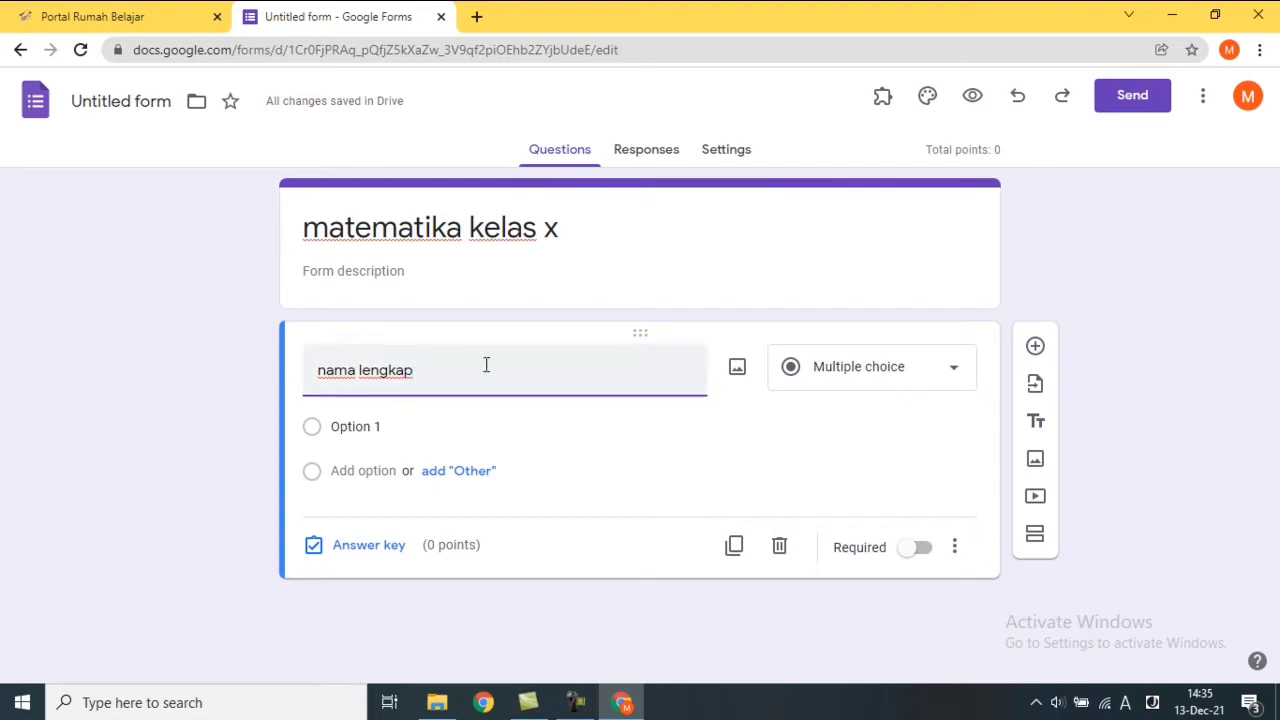
key(BackSpace)
key(BackSpace)
key(BackSpace)
key(BackSpace)
key(BackSpace)
key(BackSpace)
key(BackSpace)
key(BackSpace)
key(BackSpace)
key(BackSpace)
key(BackSpace)
key(BackSpace)
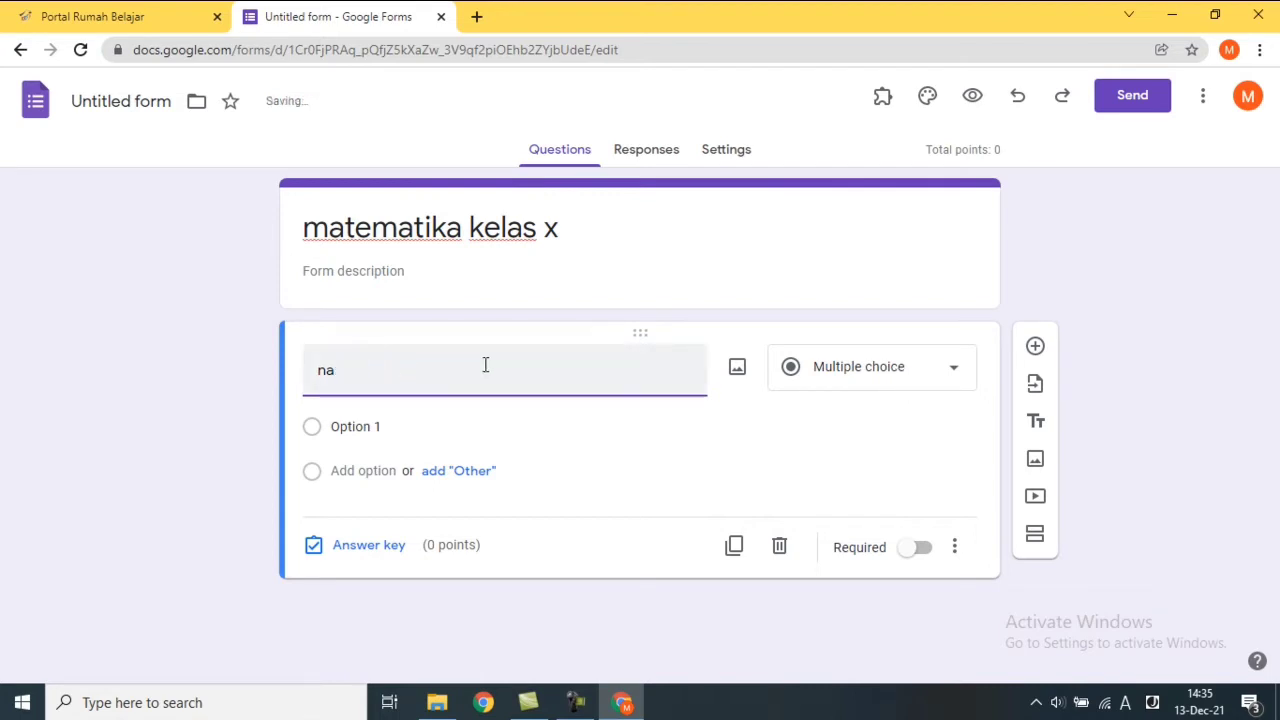
text(na)
text(m)
key(BackSpace)
text(ma lengkap)
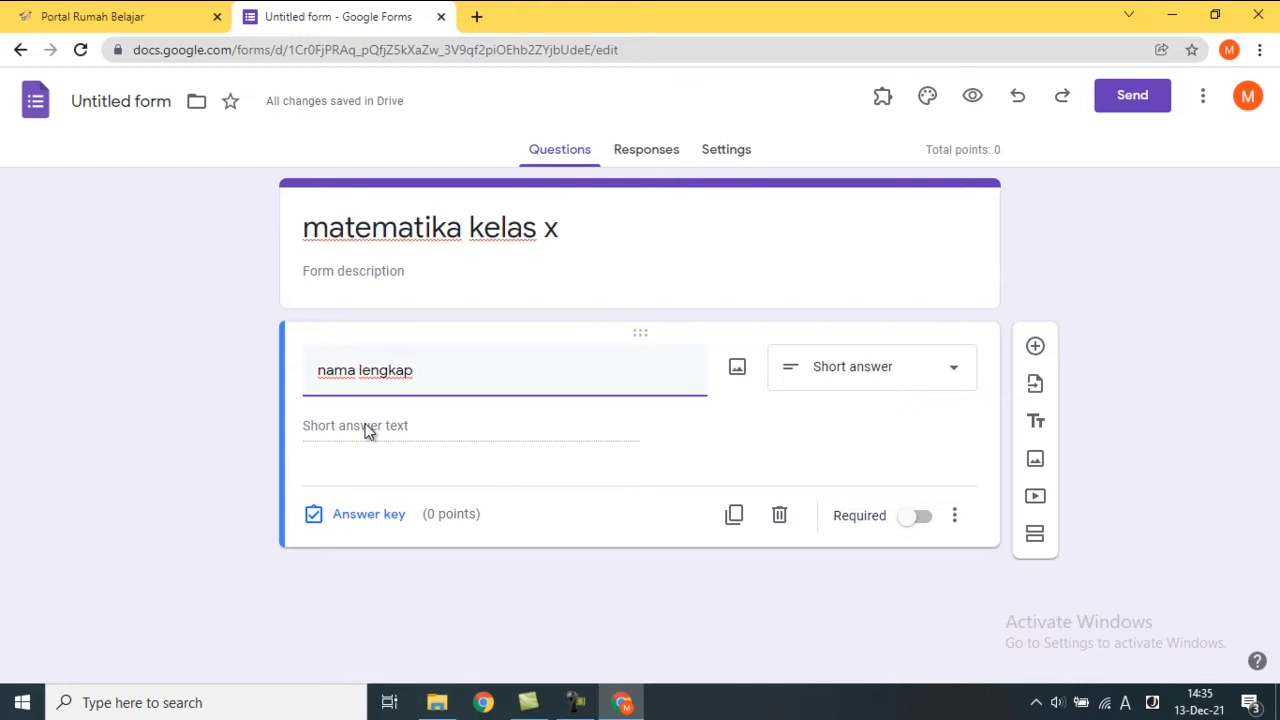
Change the question type to Dropdown and select its Option 1 field.
click(886, 390)
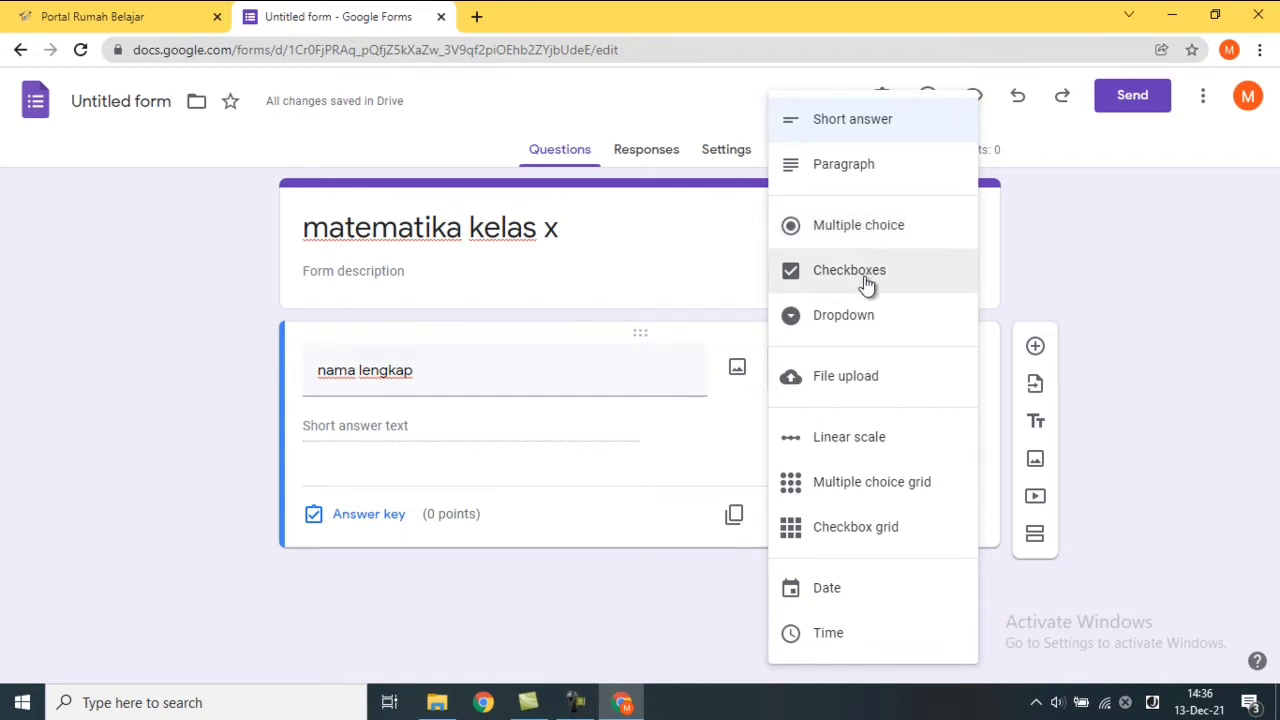
click(874, 343)
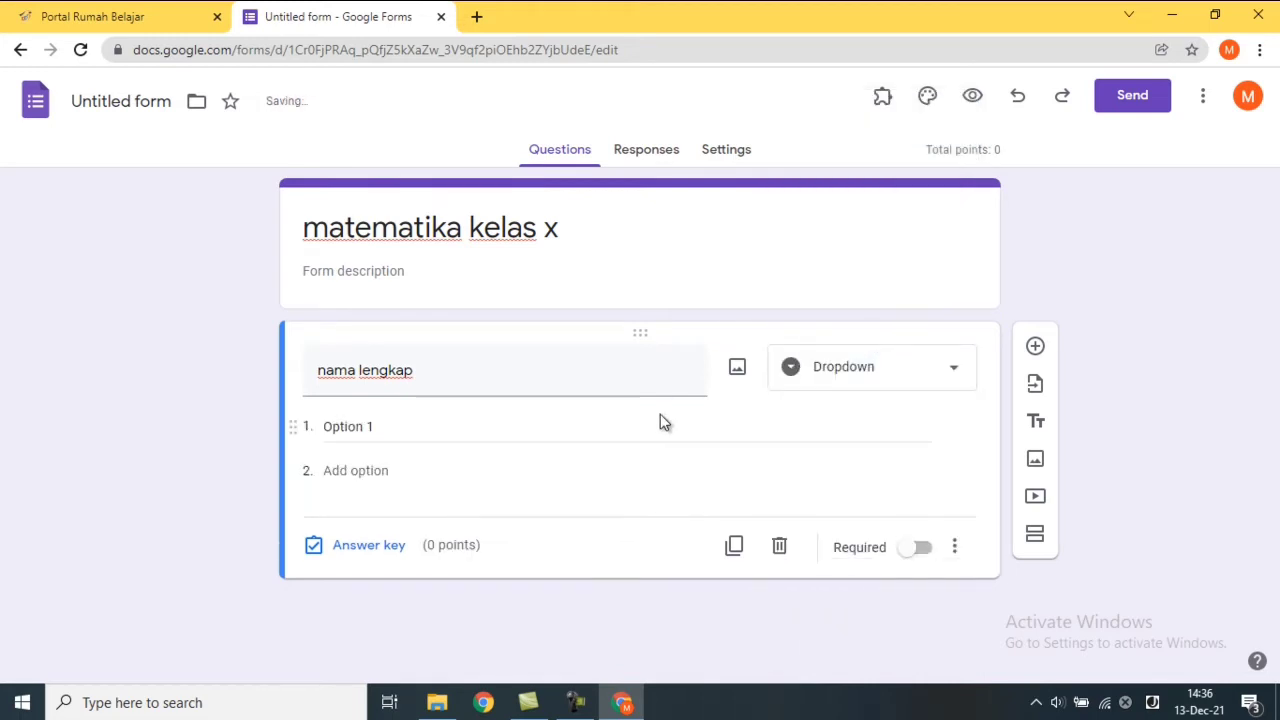
click(447, 432)
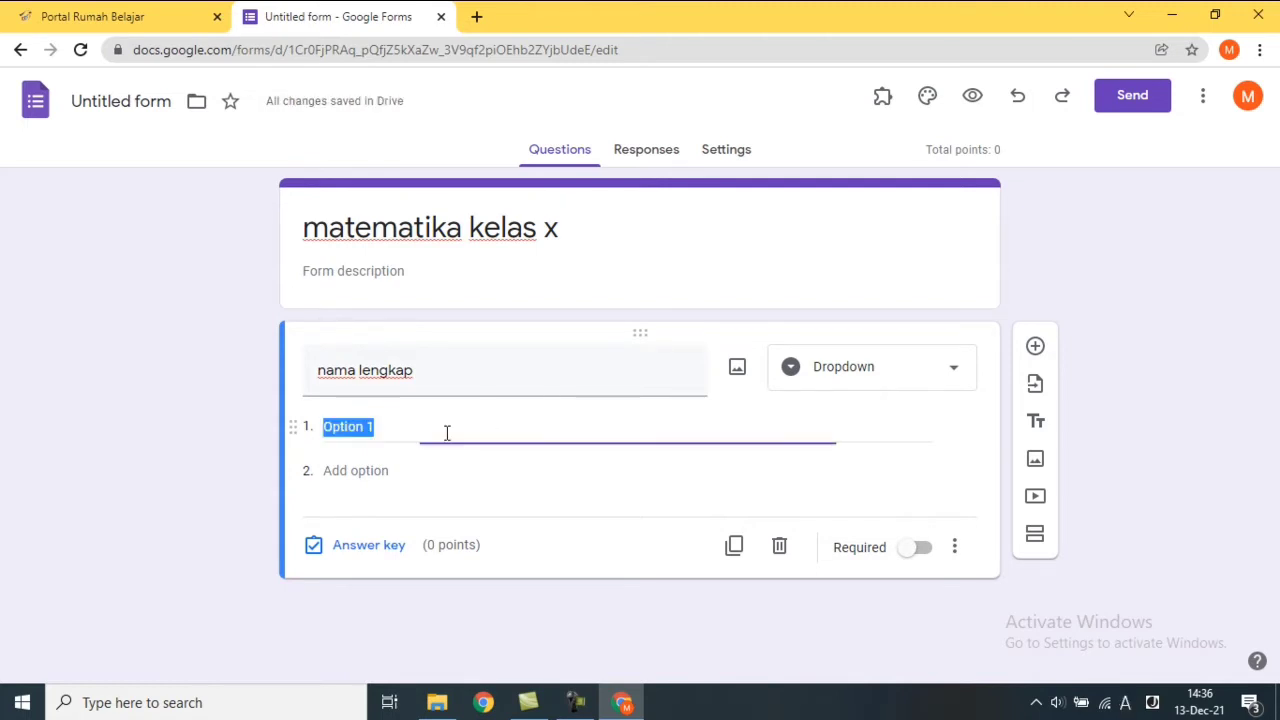
click(441, 705)
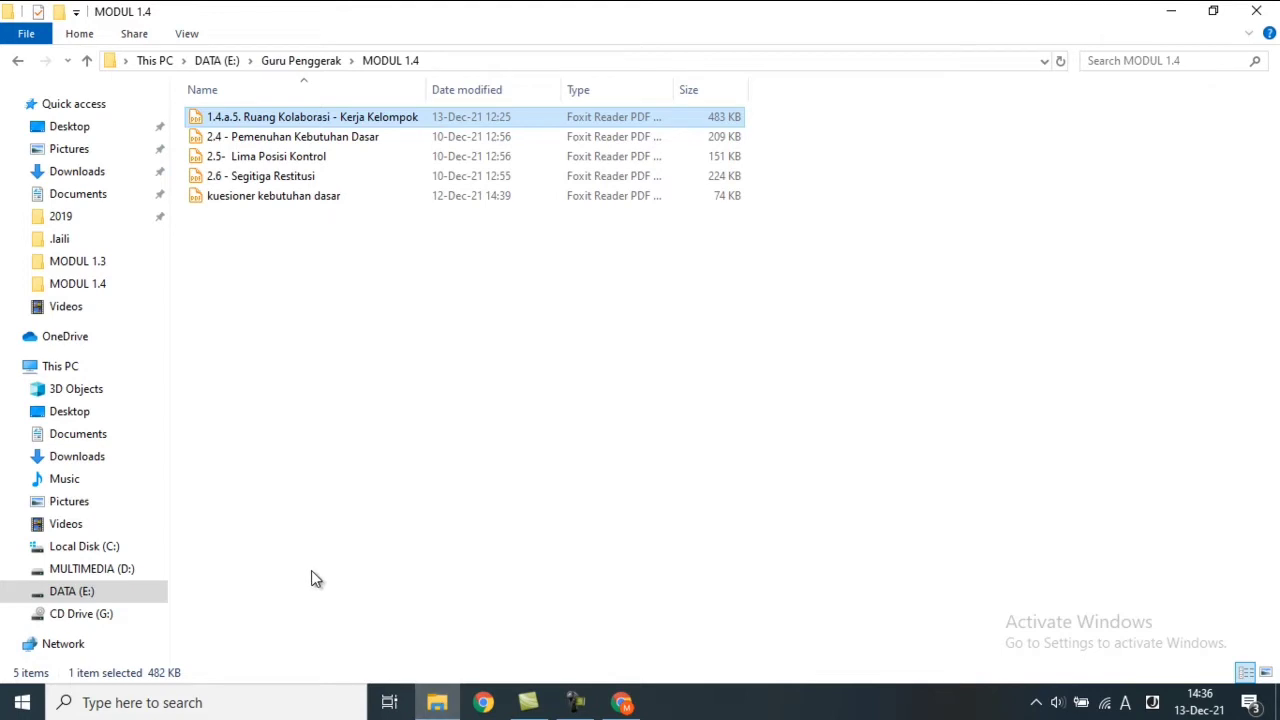
Browse DATA (E:) > kurikulum > 2021-2022 > Absen Siswa and open the Jurnal Kelas workbook.
click(85, 595)
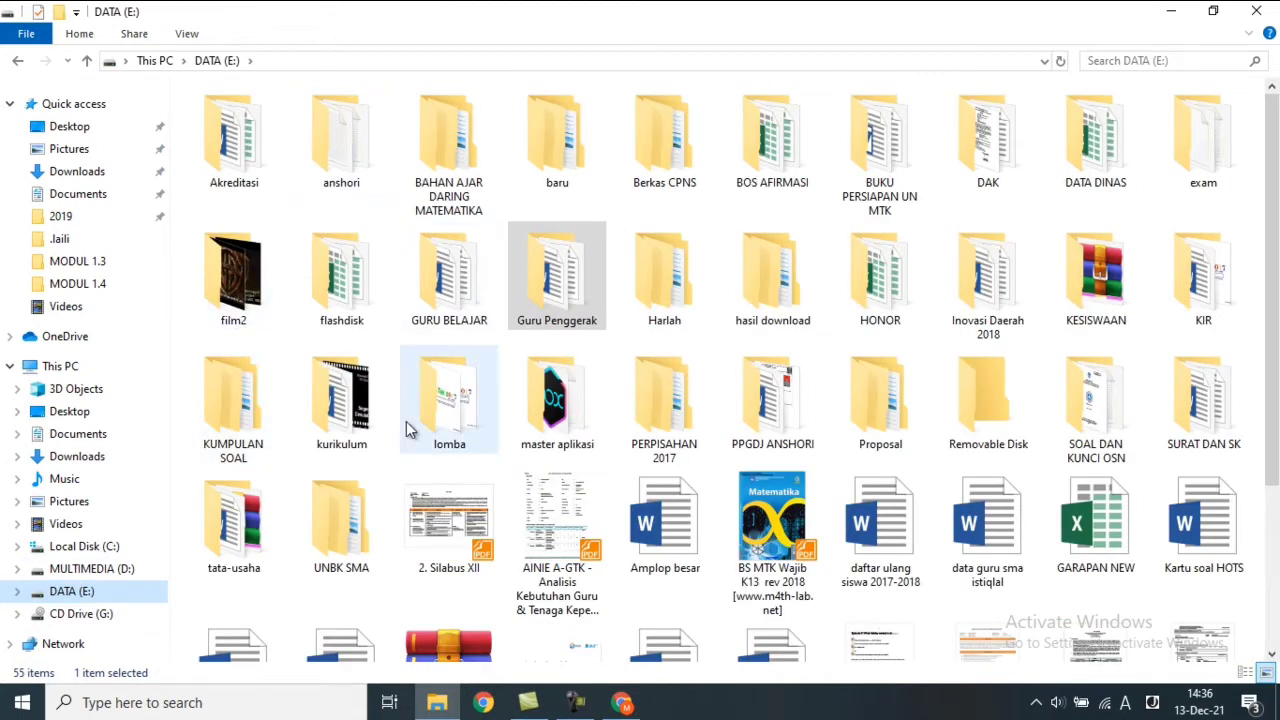
click(365, 420)
double_click(364, 418)
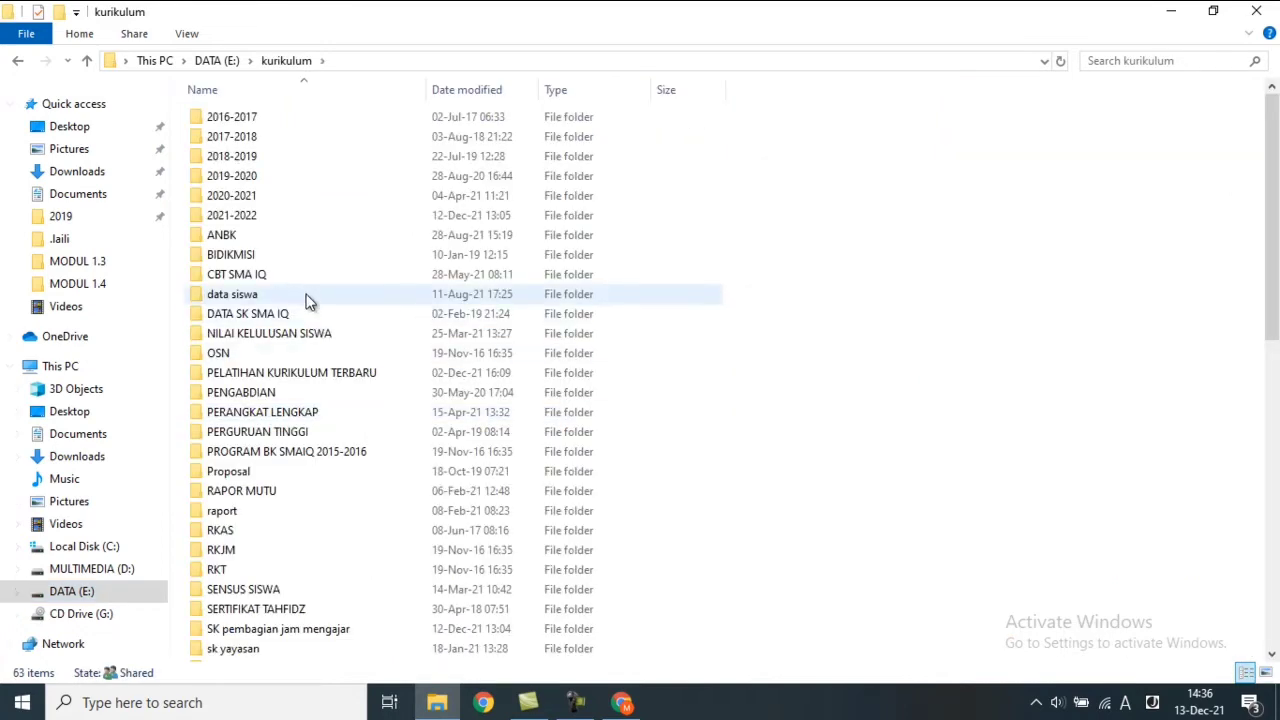
click(255, 215)
double_click(255, 215)
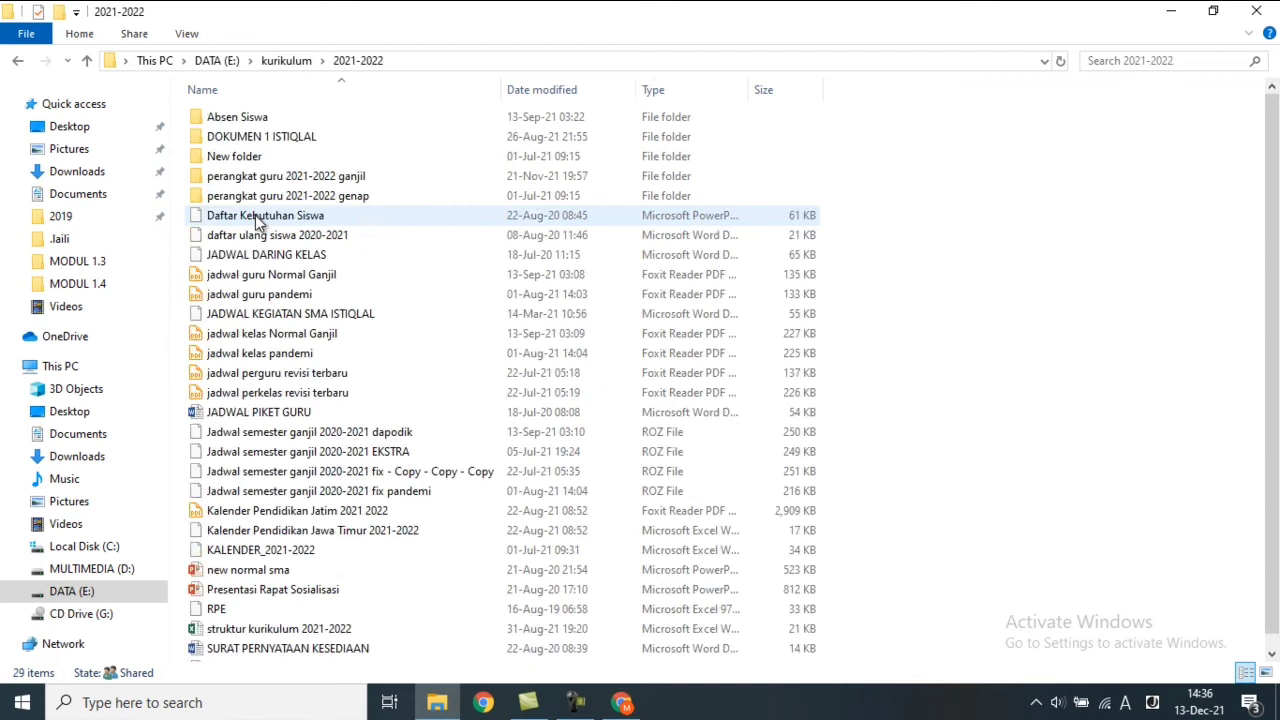
click(251, 122)
double_click(251, 122)
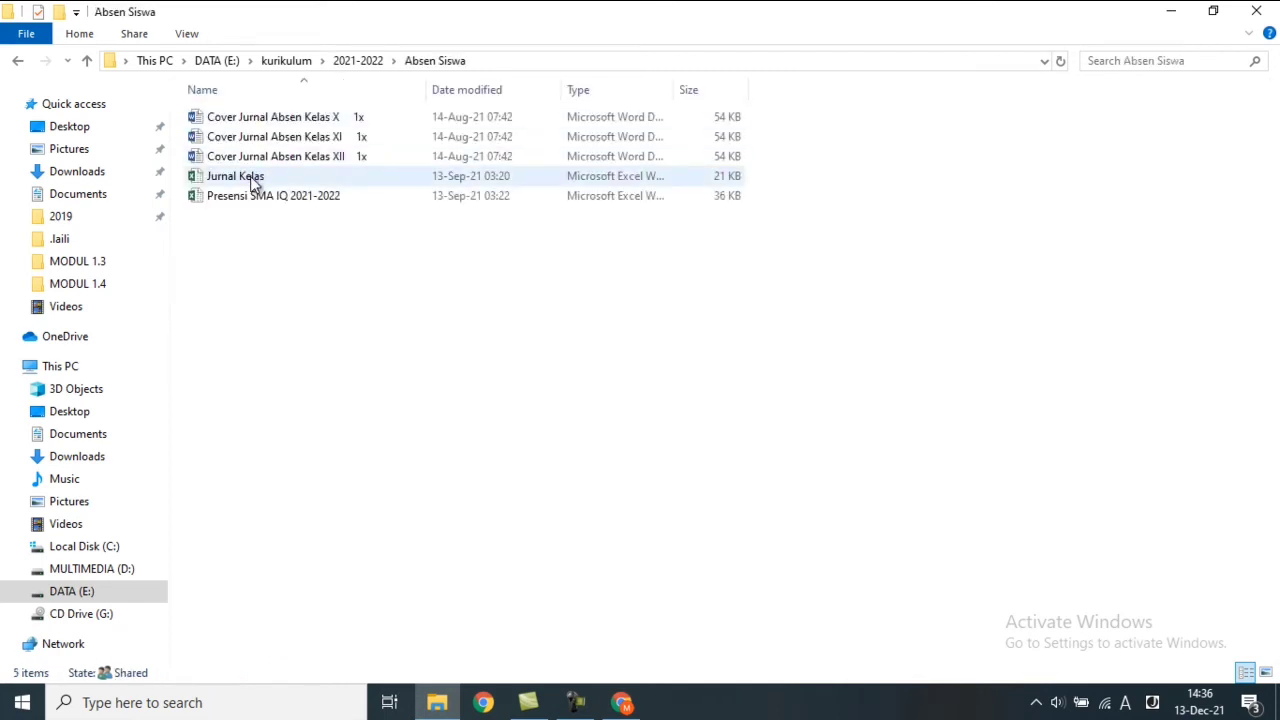
double_click(252, 180)
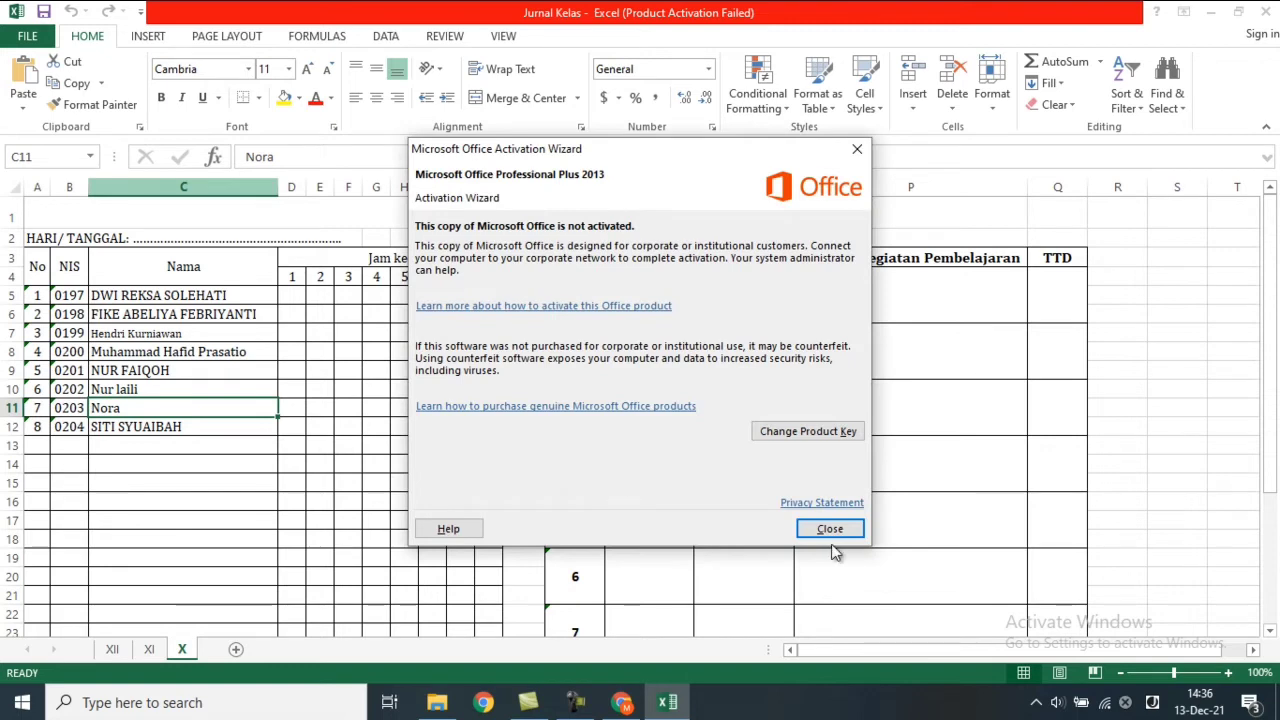
Copy the eight student names in cells C5:C12 of the JURNAL KELAS X sheet.
click(832, 530)
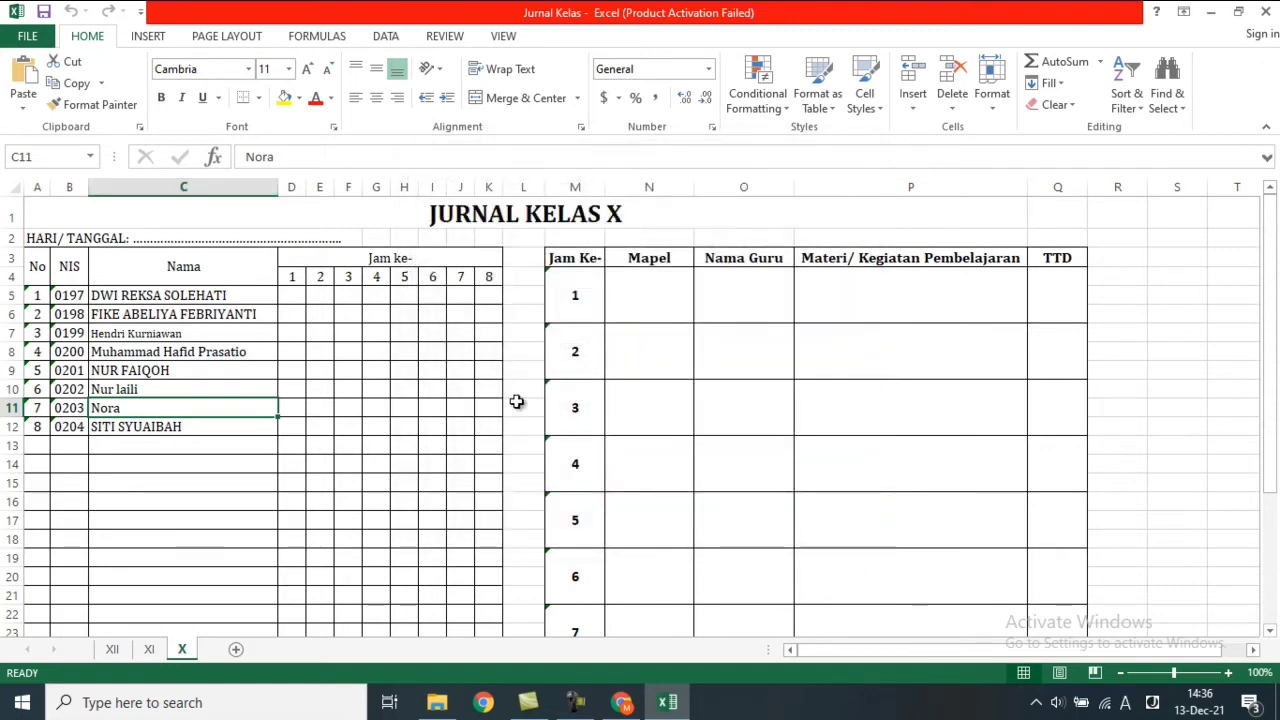
click(152, 298)
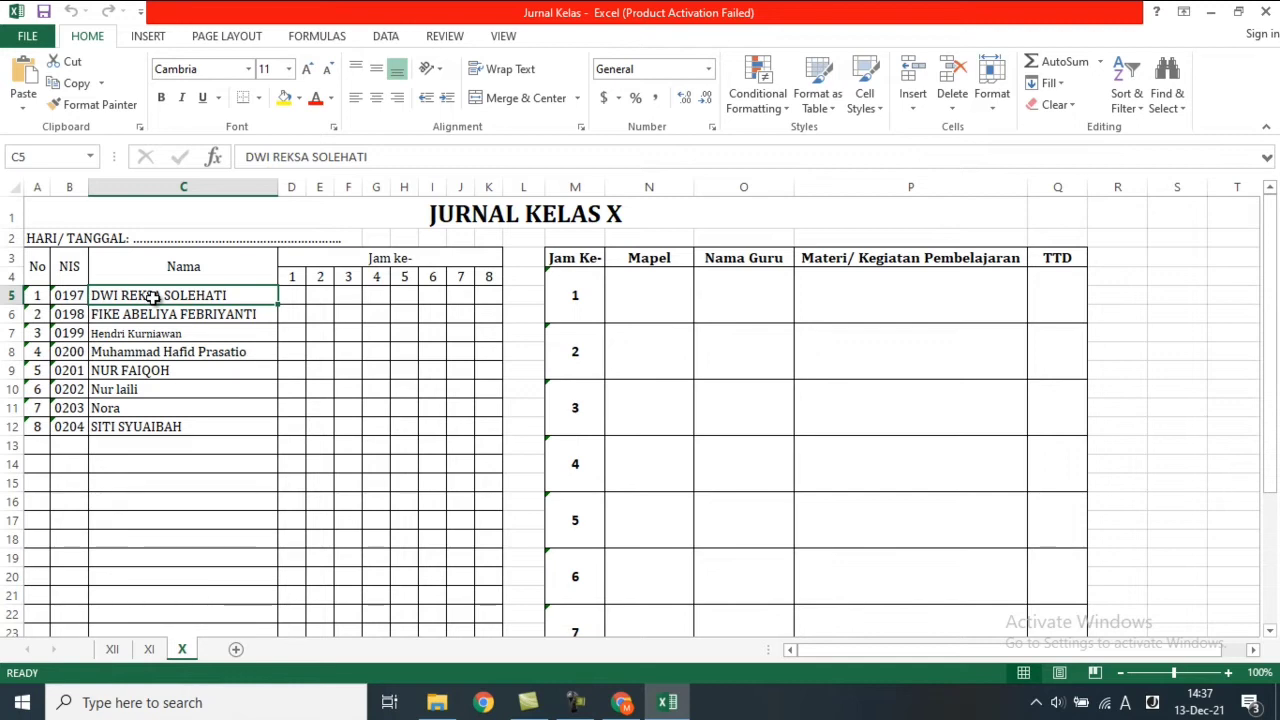
drag(153, 297, 150, 424)
key(ctrl+c)
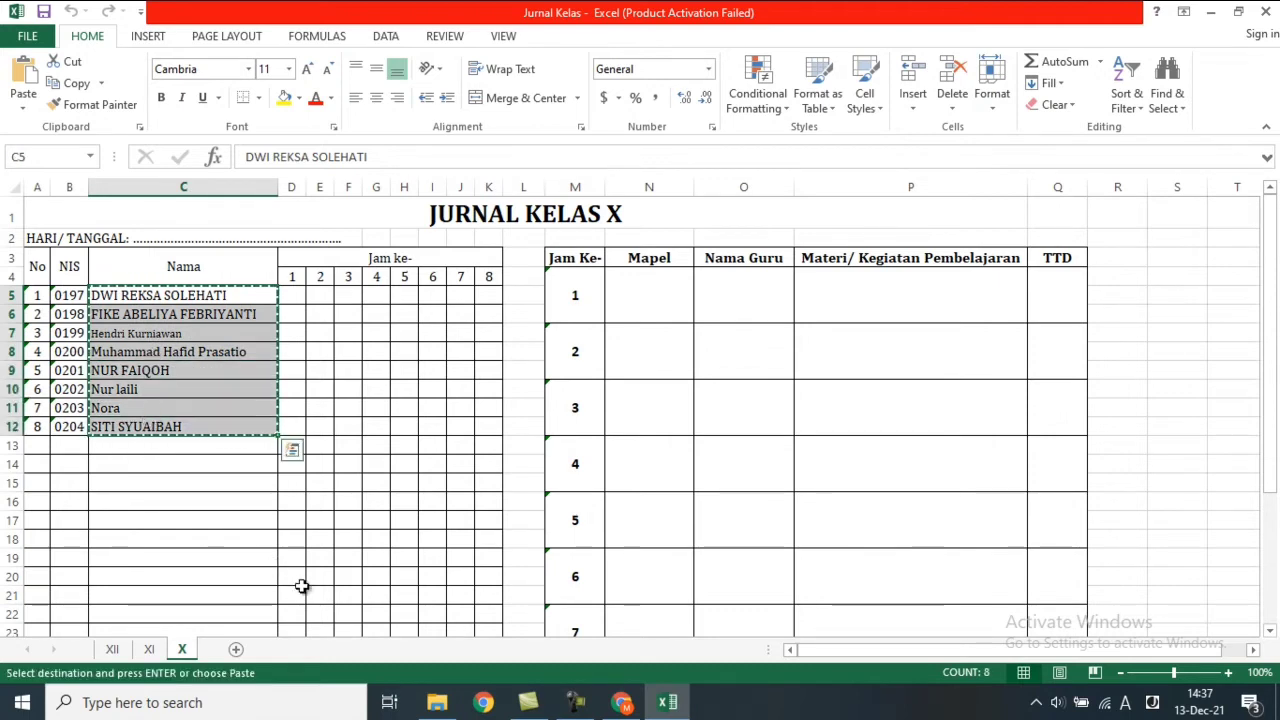
click(617, 704)
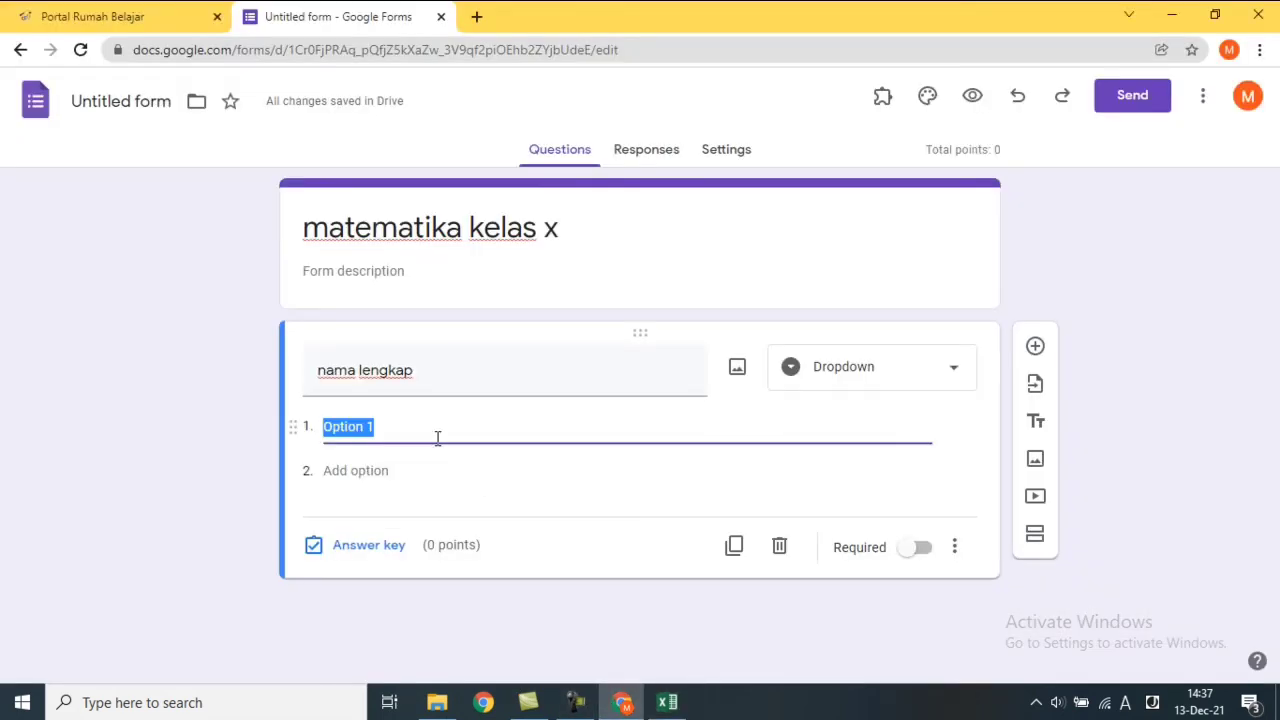
Paste the copied student names over 'Option 1' as the dropdown's answer options.
click(428, 378)
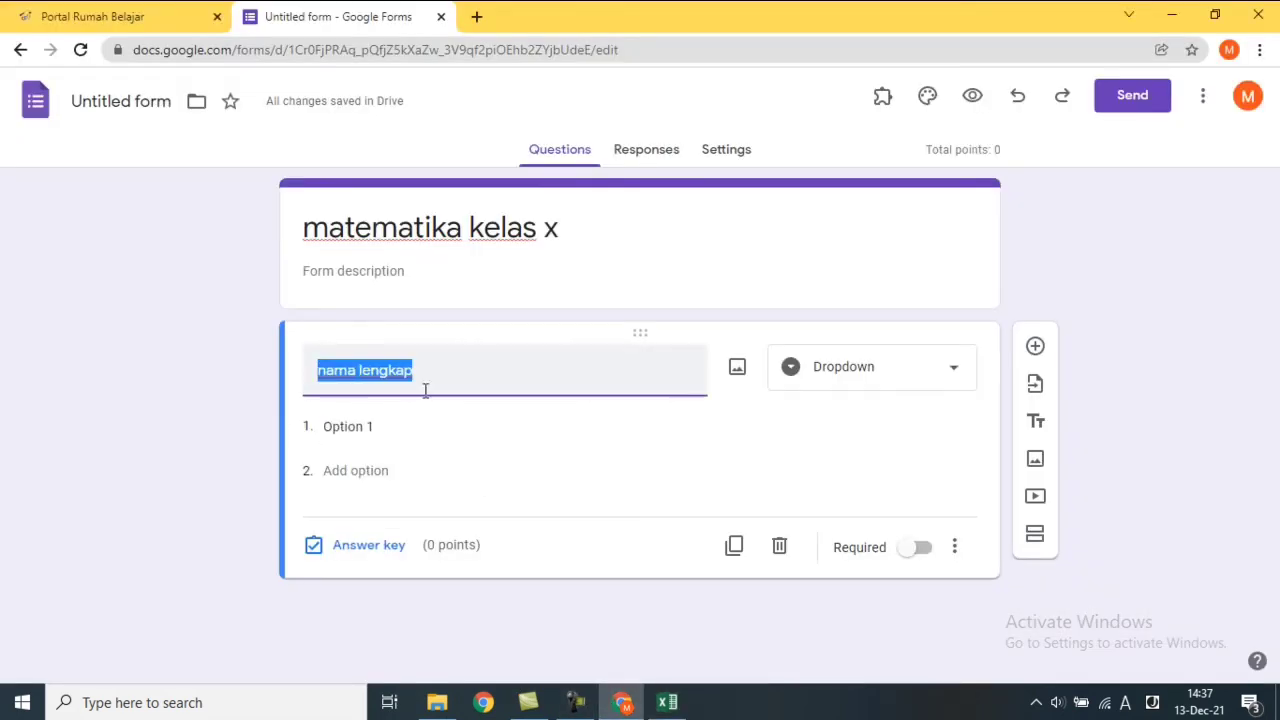
click(381, 433)
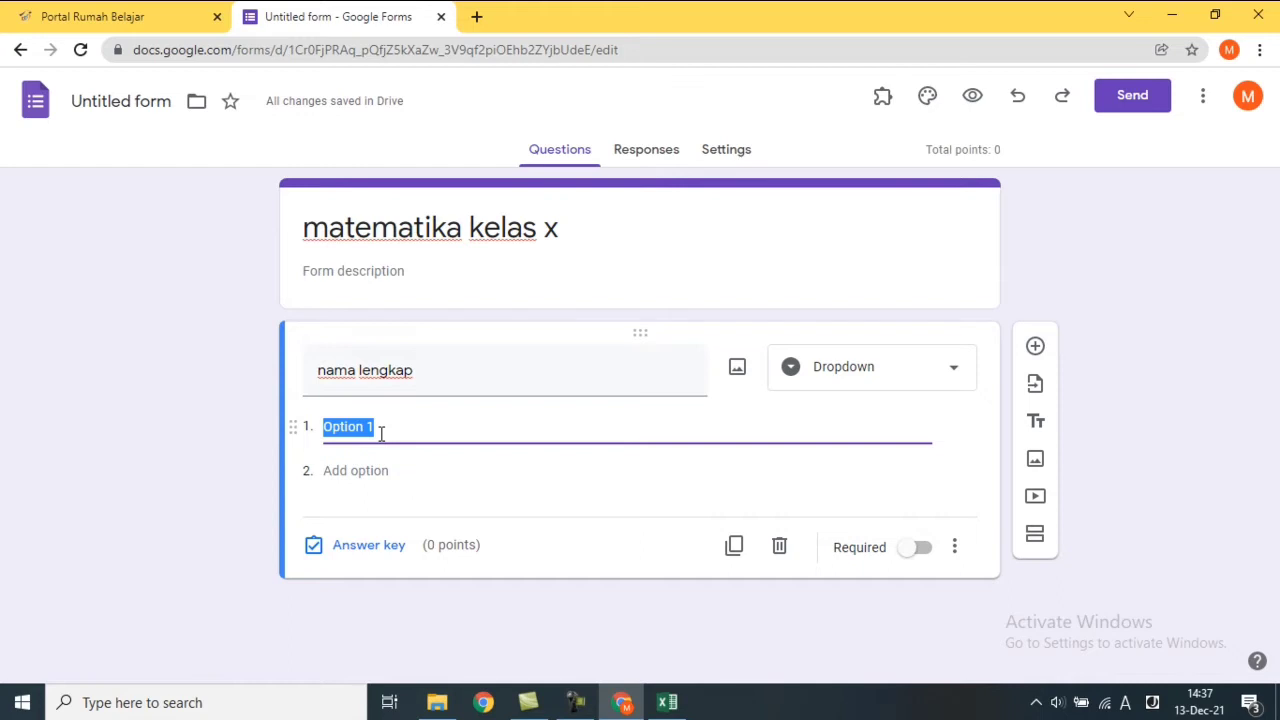
right_click(382, 438)
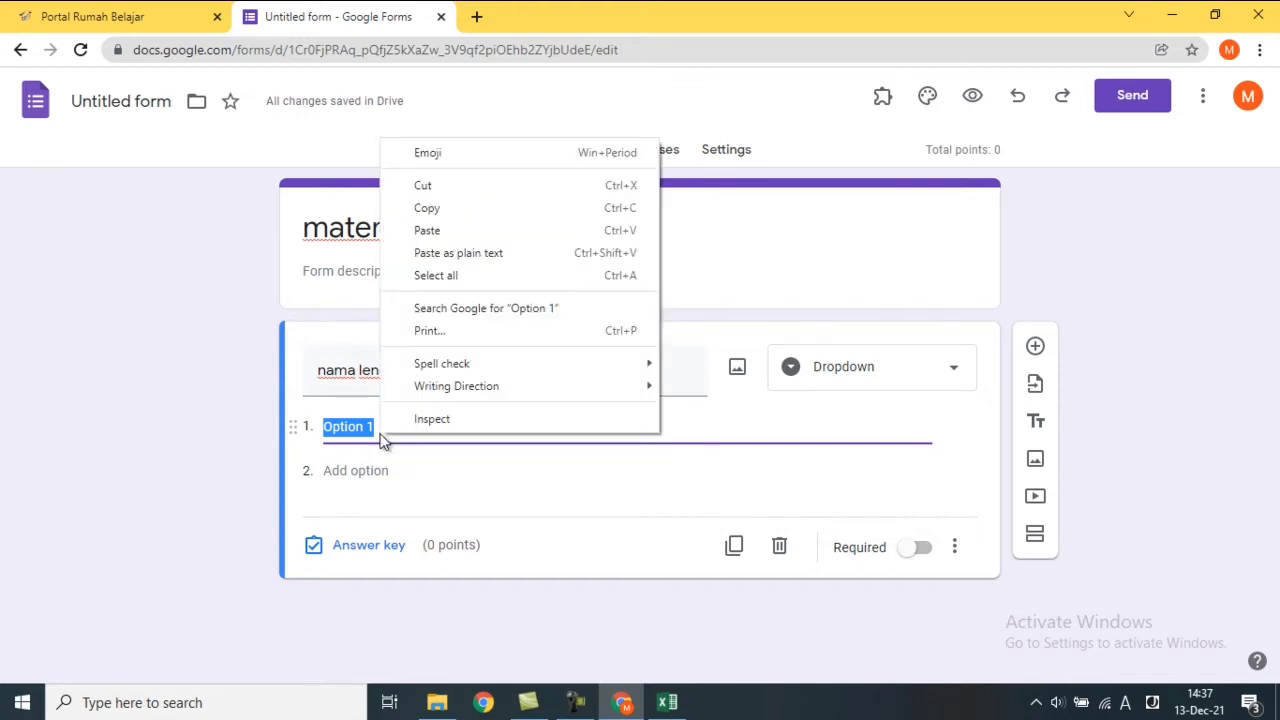
click(382, 438)
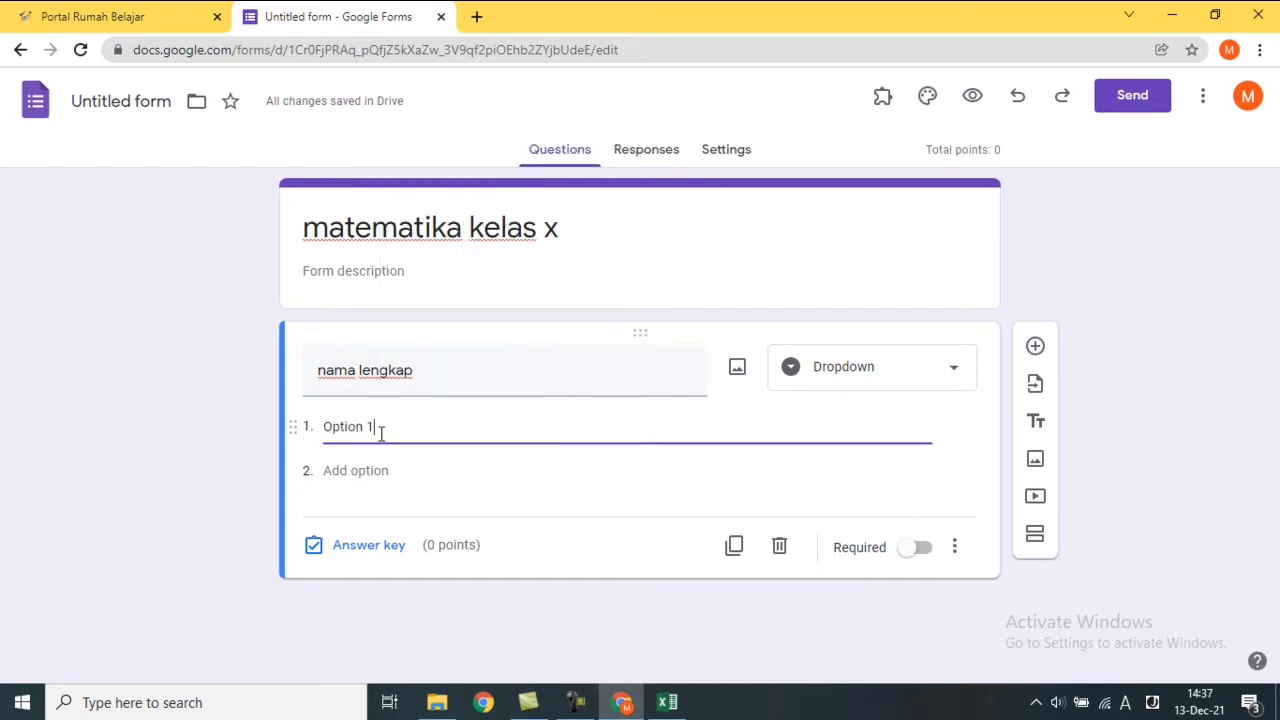
click(440, 374)
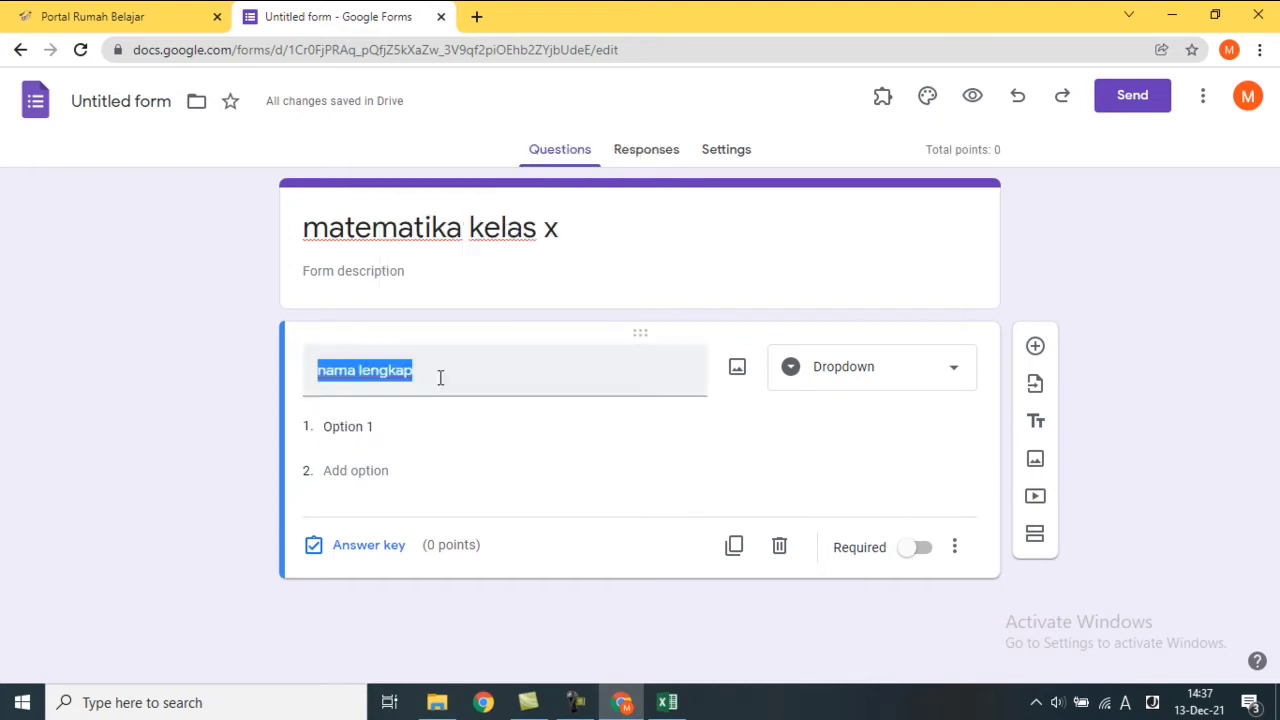
click(391, 435)
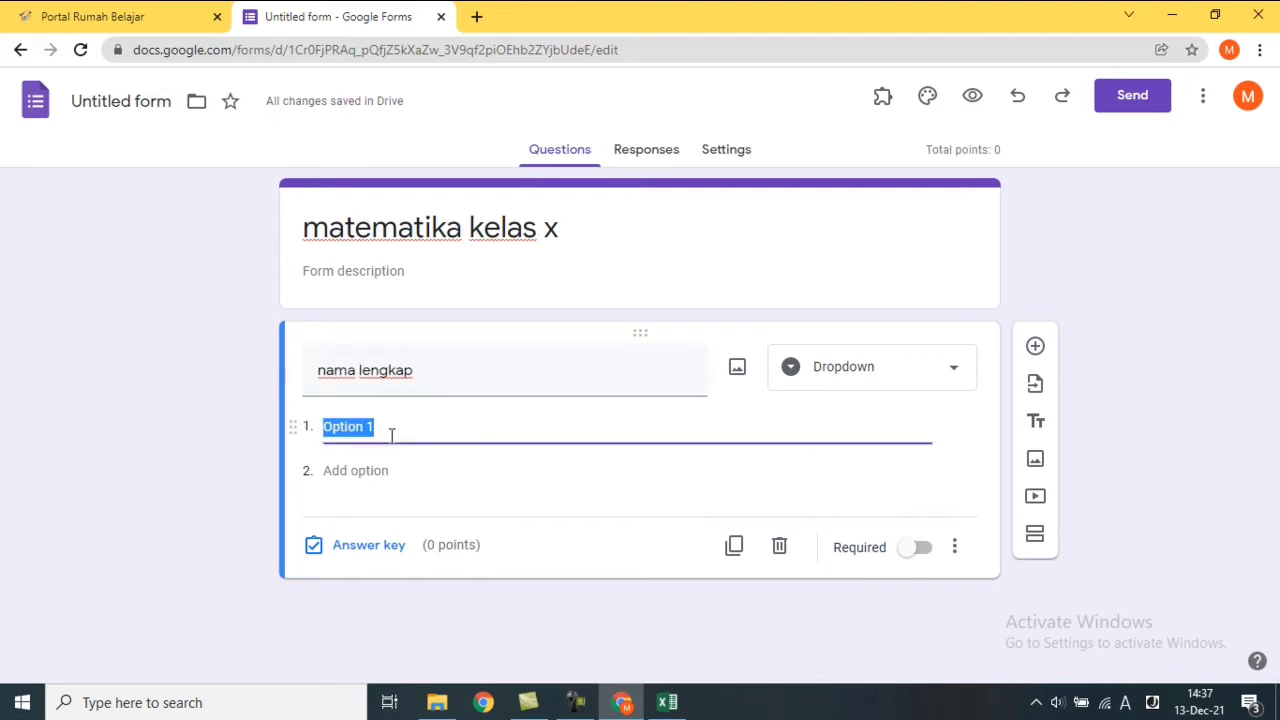
key(ctrl+v)
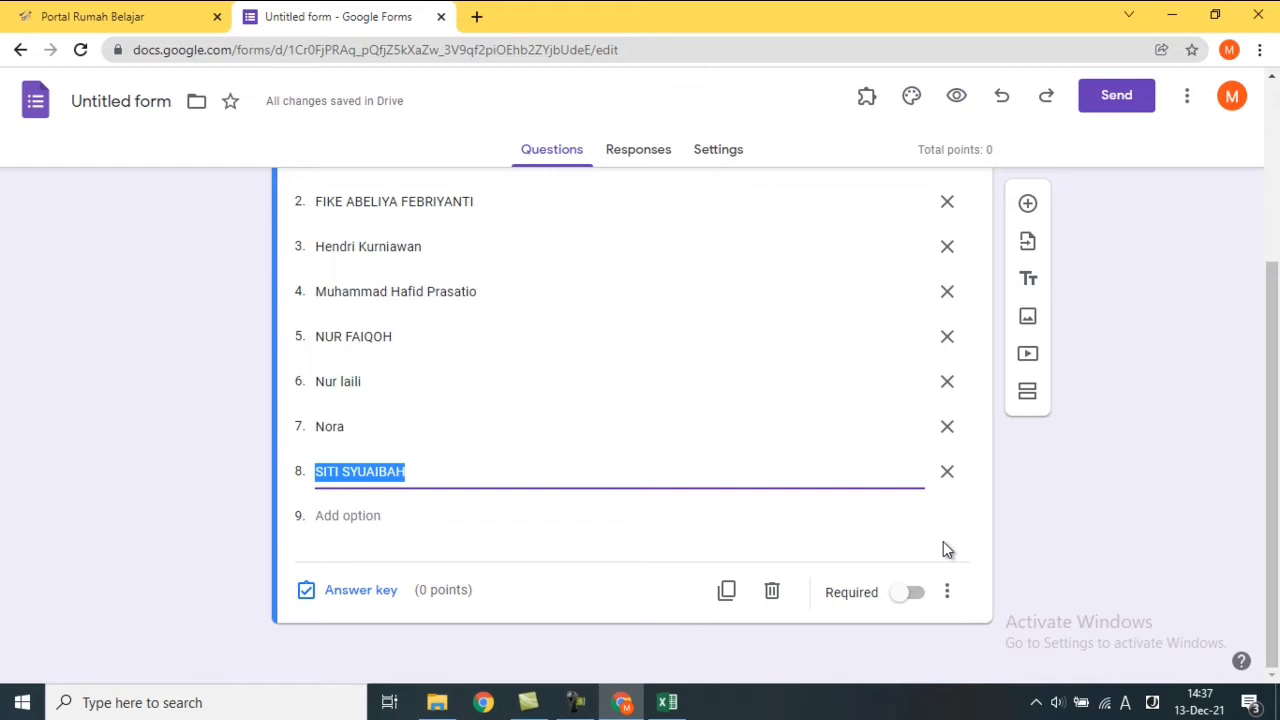
Switch on Required for the 'nama lengkap' dropdown question.
click(916, 595)
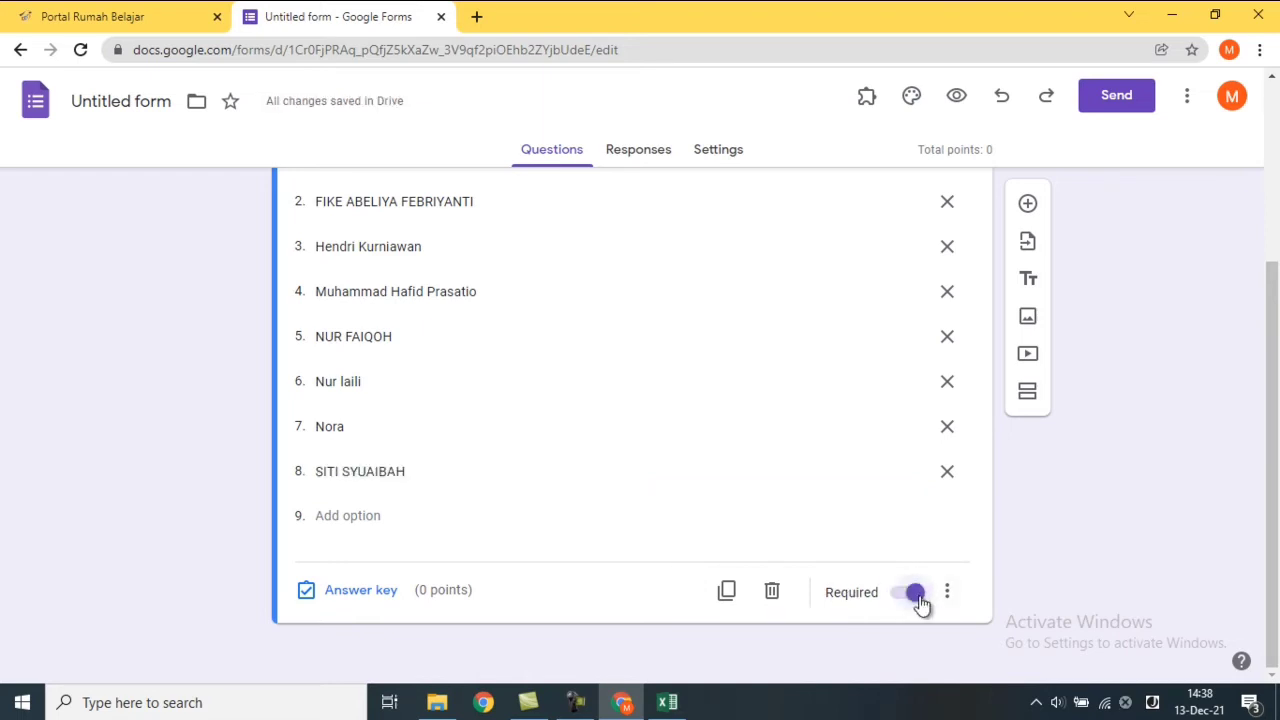
click(918, 598)
click(914, 600)
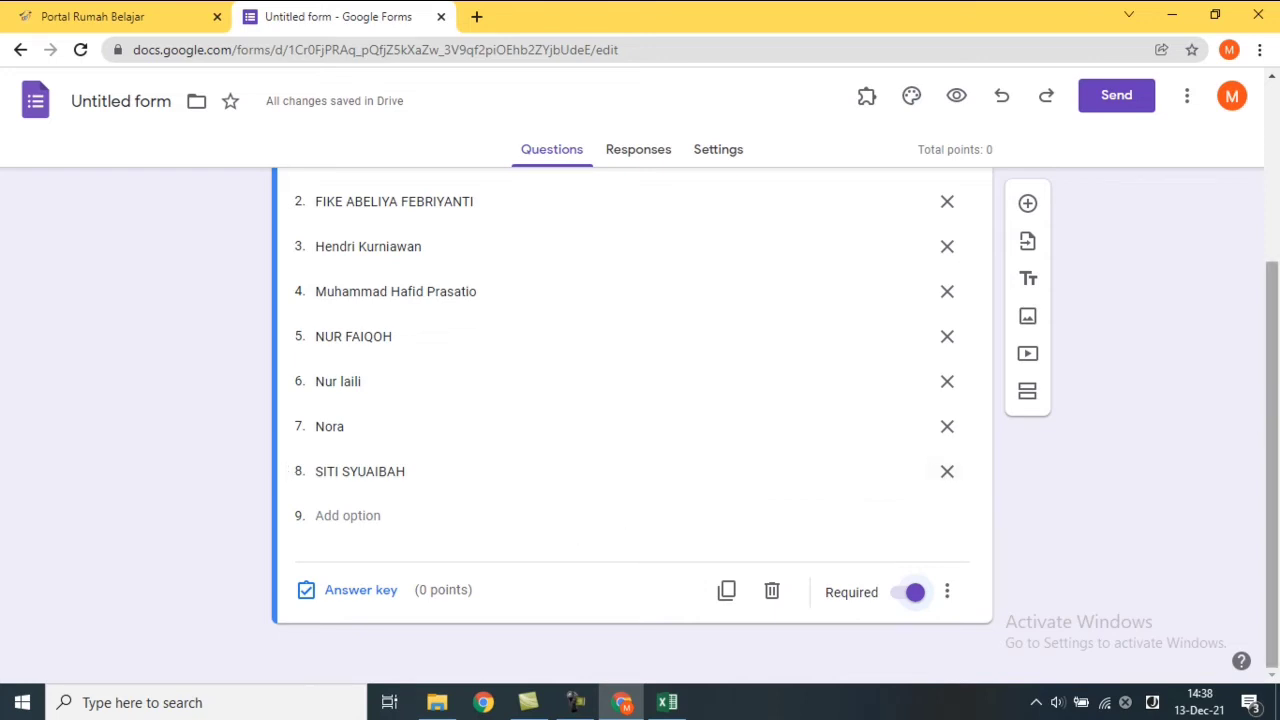
drag(1276, 423, 1278, 235)
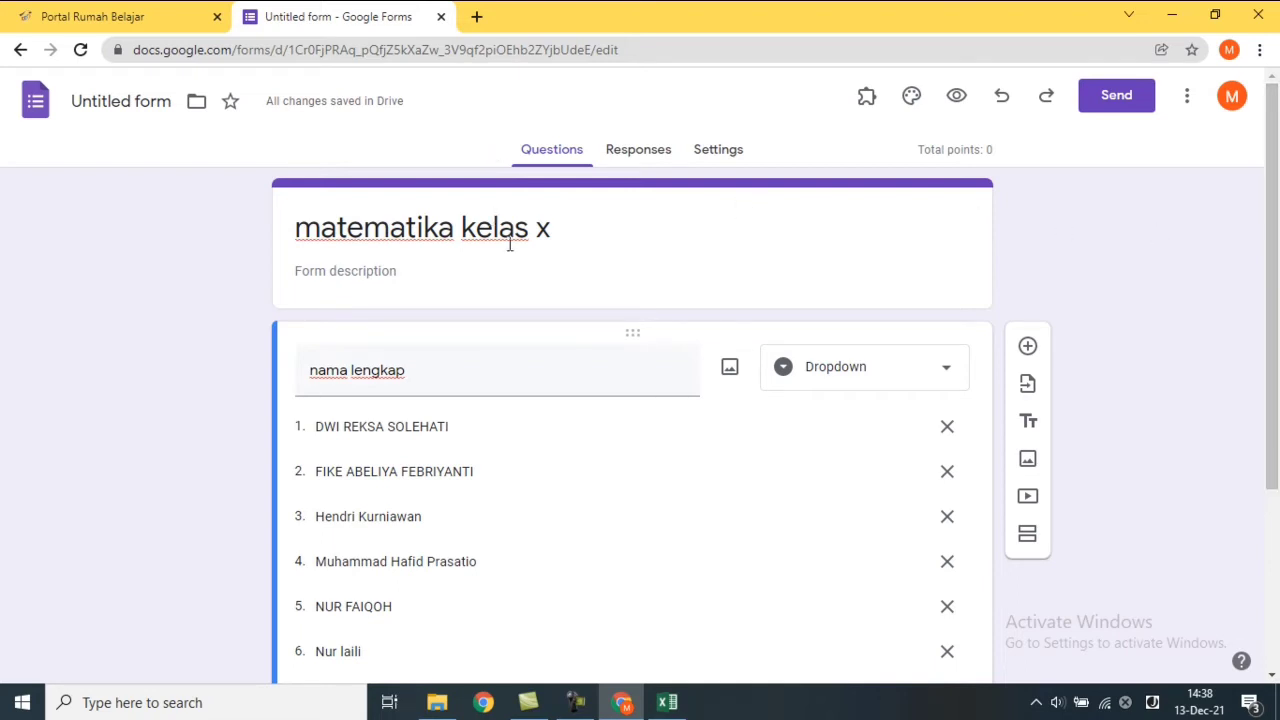
drag(1278, 284, 1277, 495)
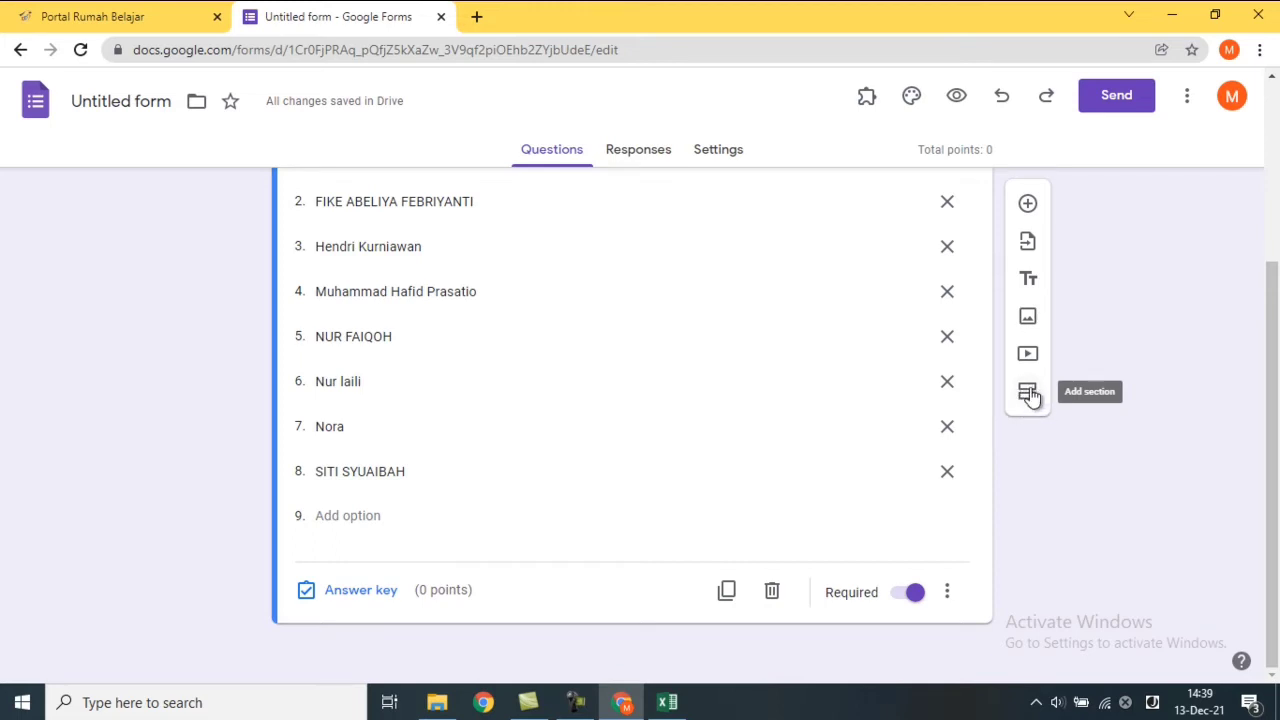
Add a section named 'Soal' after the name question and give it a blank multiple-choice question.
click(1029, 393)
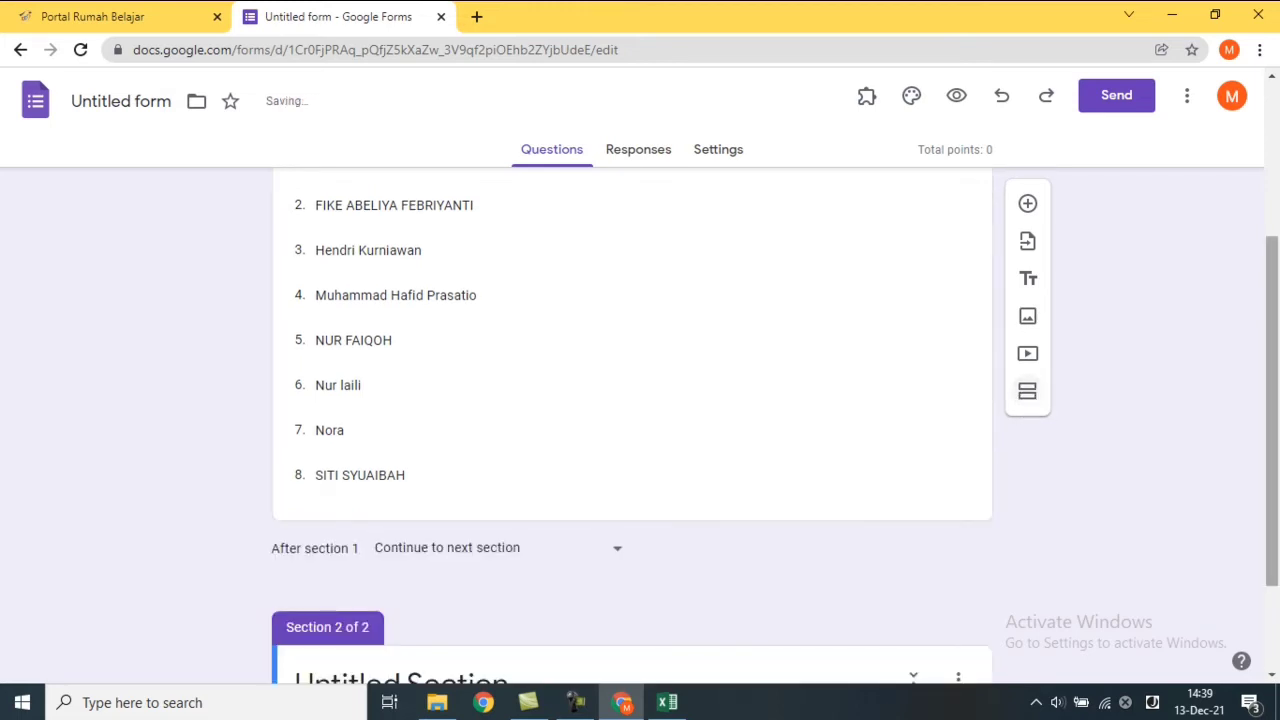
drag(1271, 390, 1262, 492)
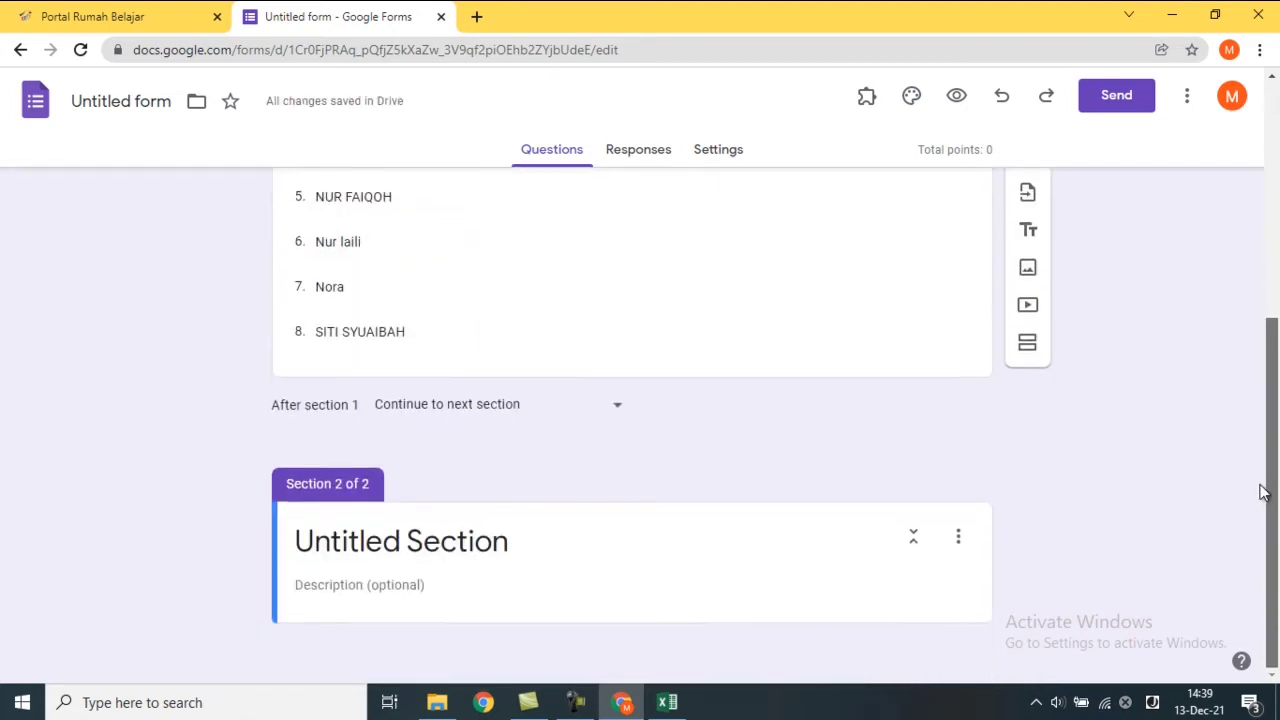
click(416, 538)
drag(531, 546, 259, 527)
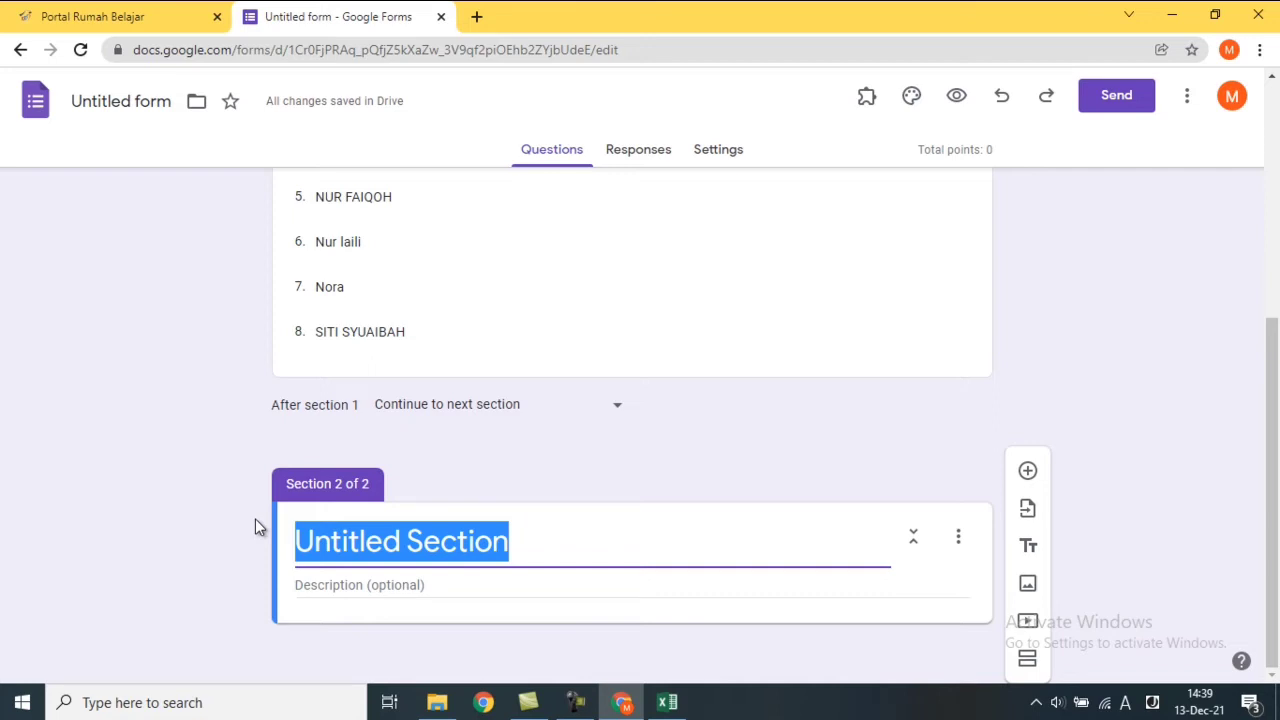
text(Soal)
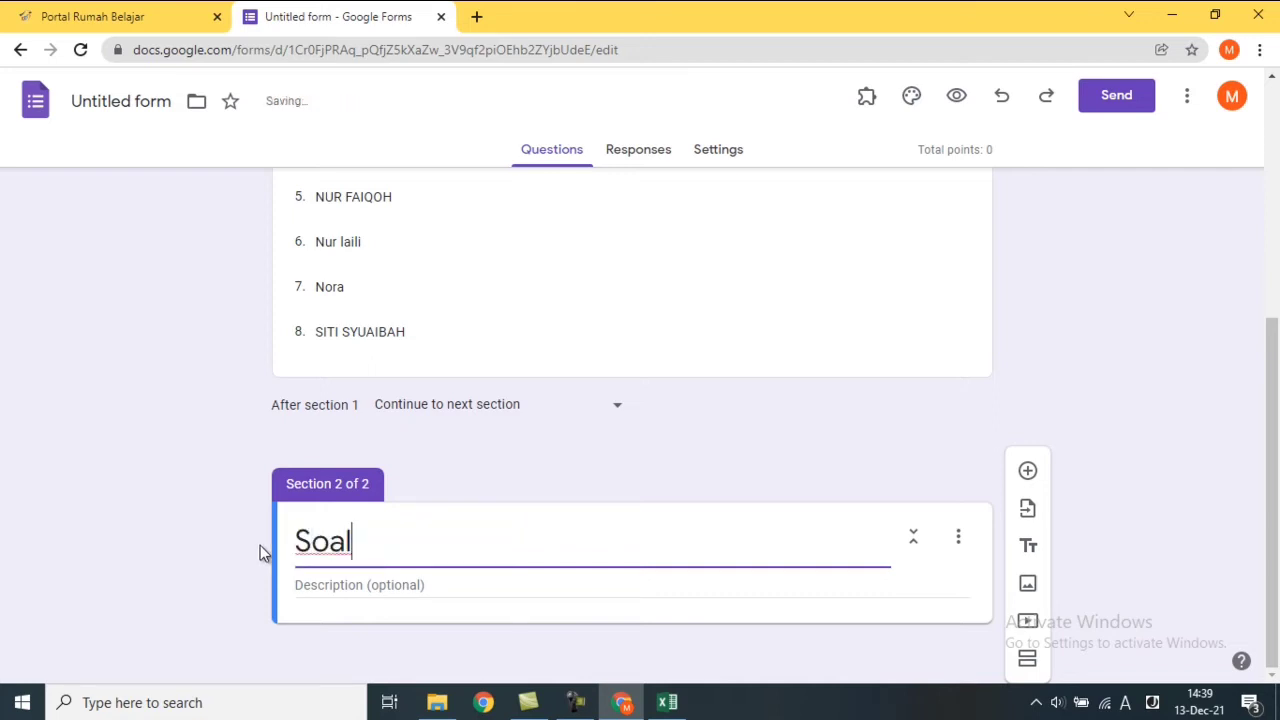
click(349, 584)
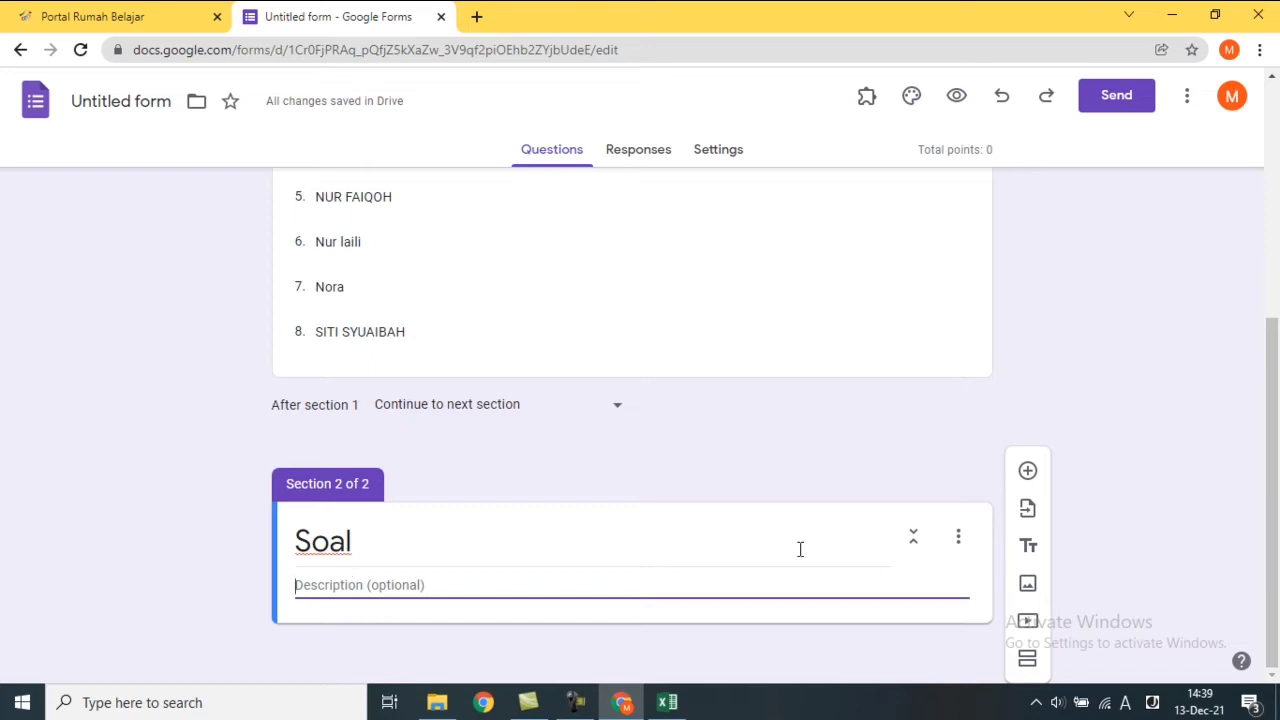
click(852, 619)
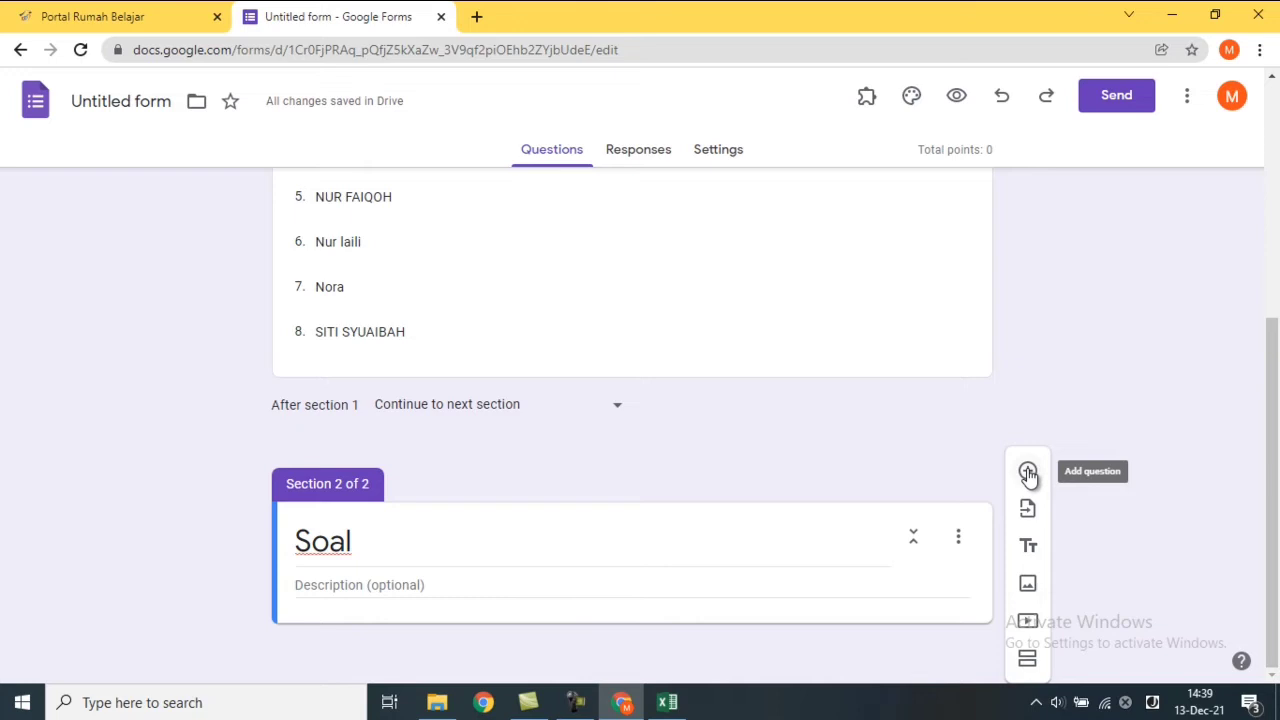
click(1027, 470)
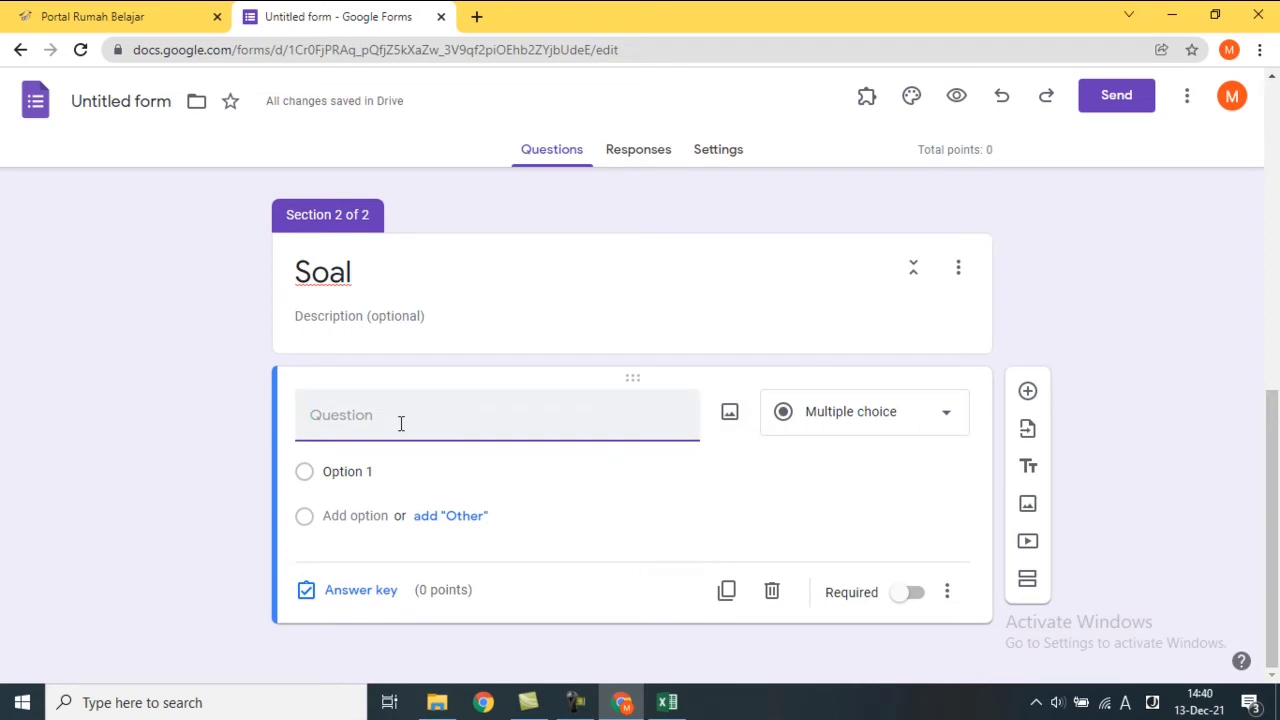
click(440, 703)
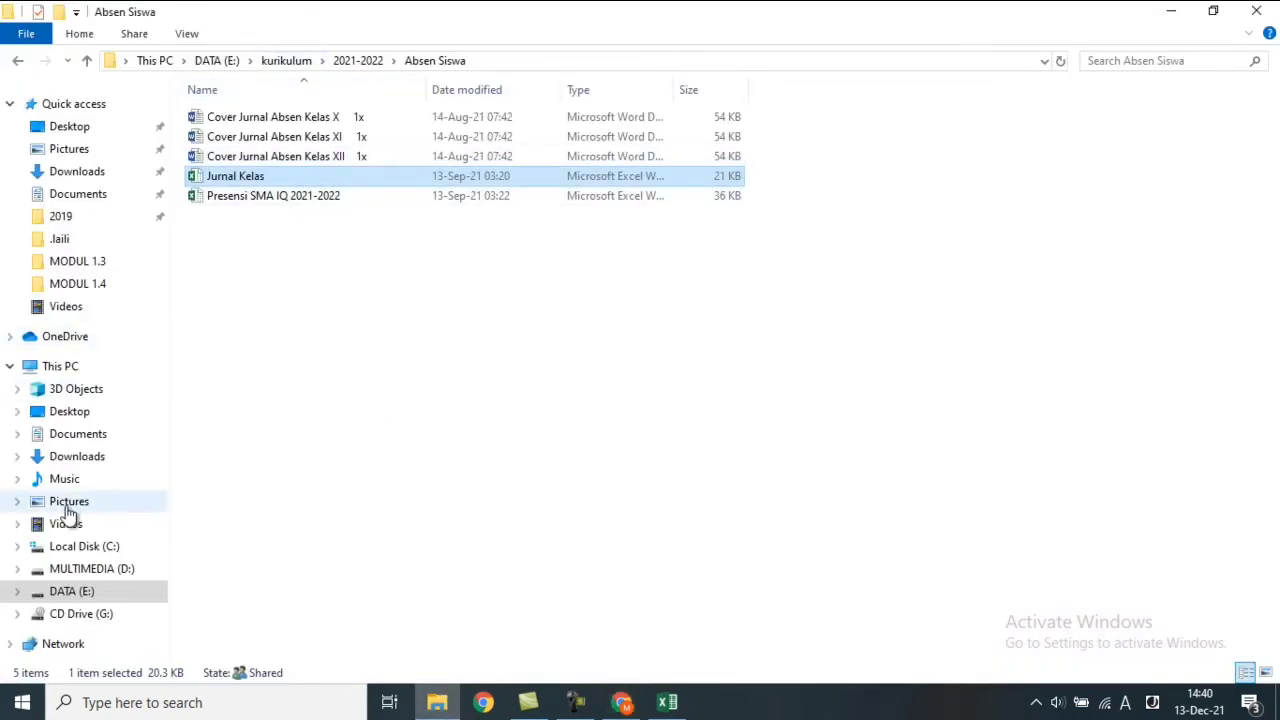
Browse to DATA (E:) > anshori > SMA ISTIQLAL > SOAL IQ > 2016-2017 and open the UKK MATEMATIKA KELAS X GENAP 2016-2017 document.
click(74, 593)
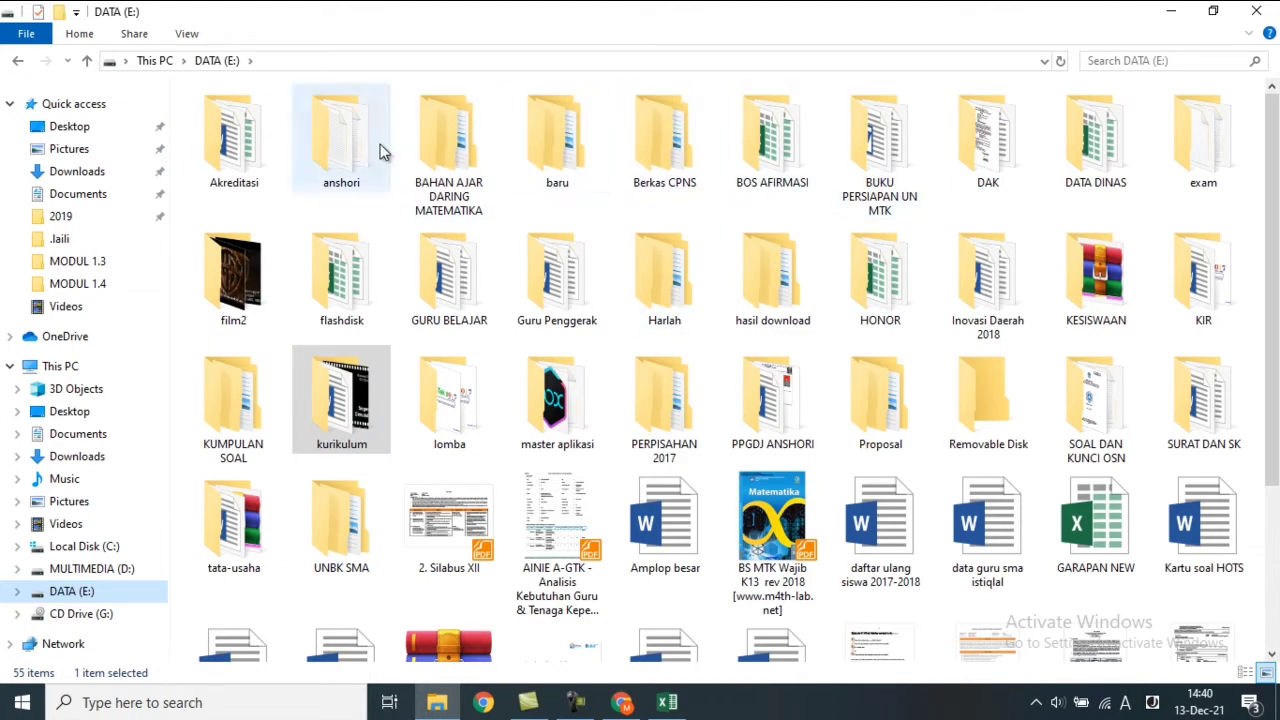
double_click(341, 150)
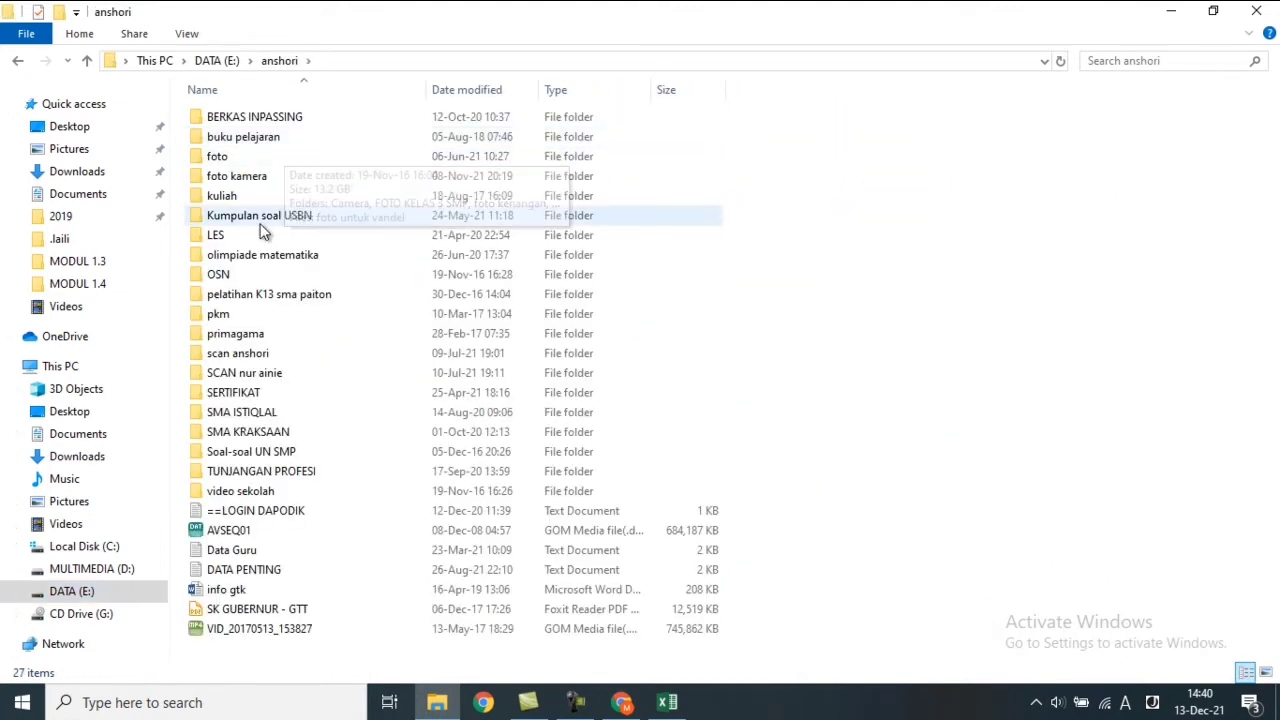
double_click(263, 228)
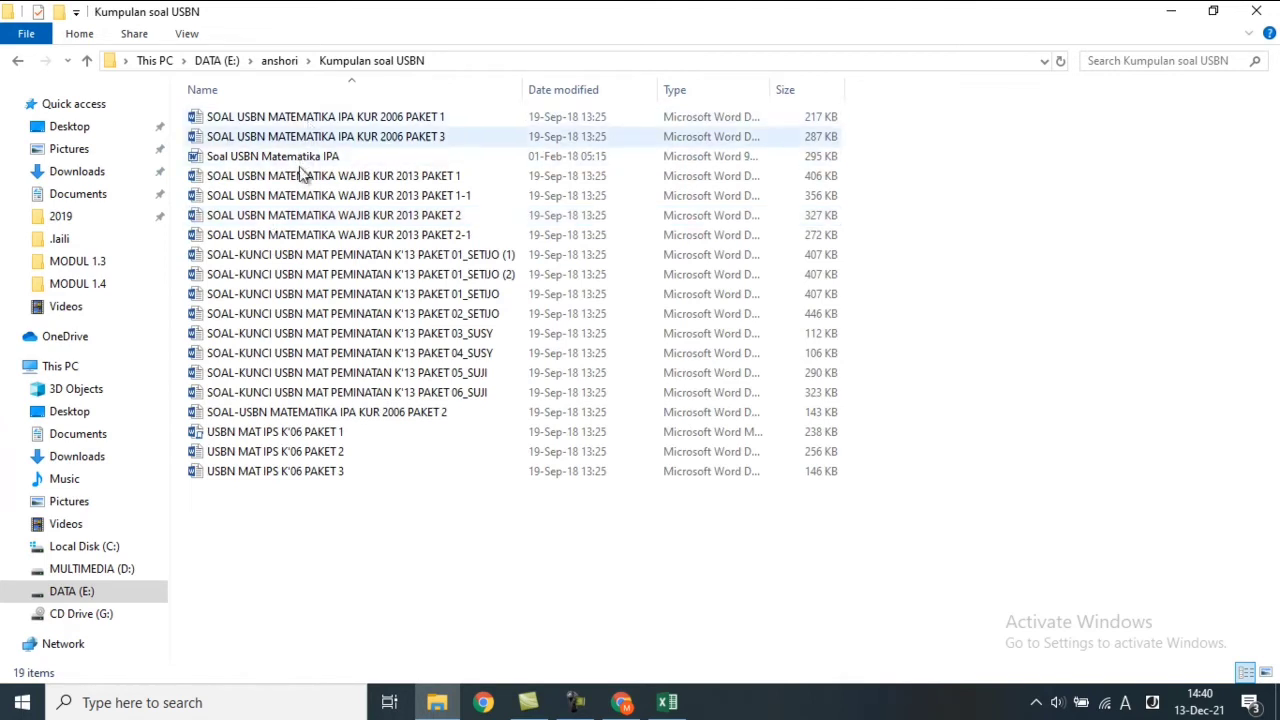
click(18, 62)
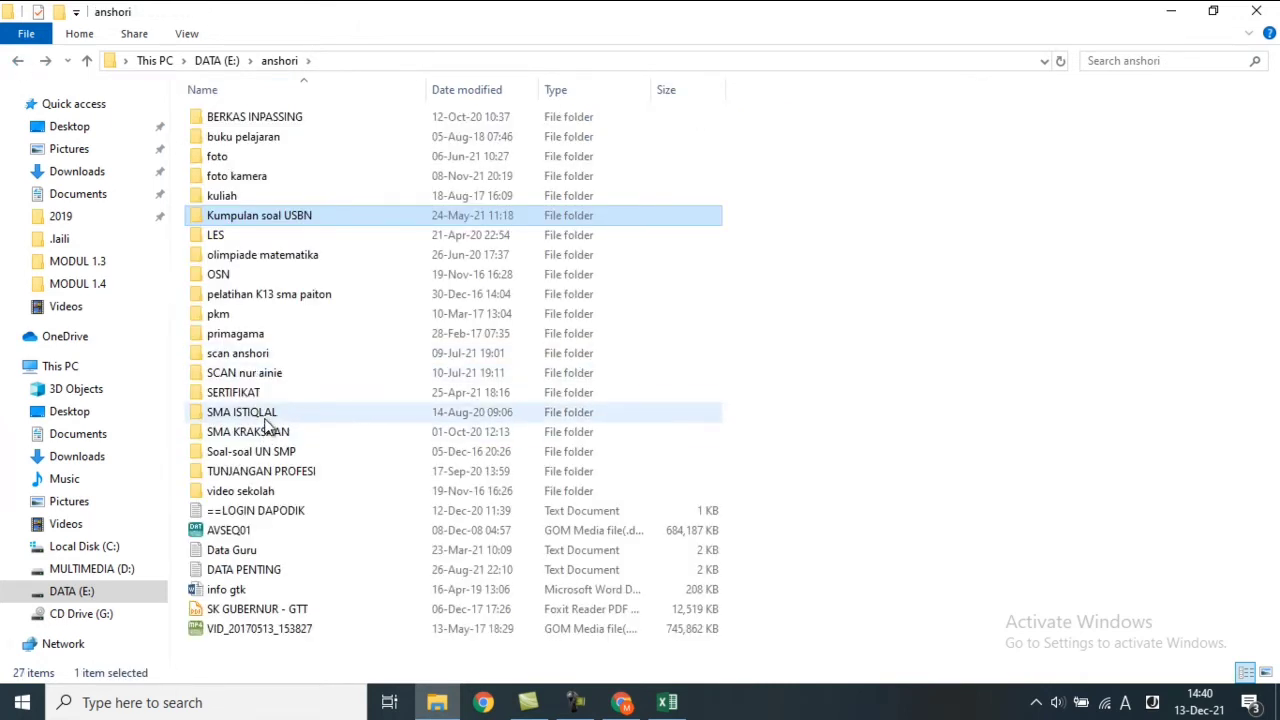
click(264, 420)
double_click(267, 425)
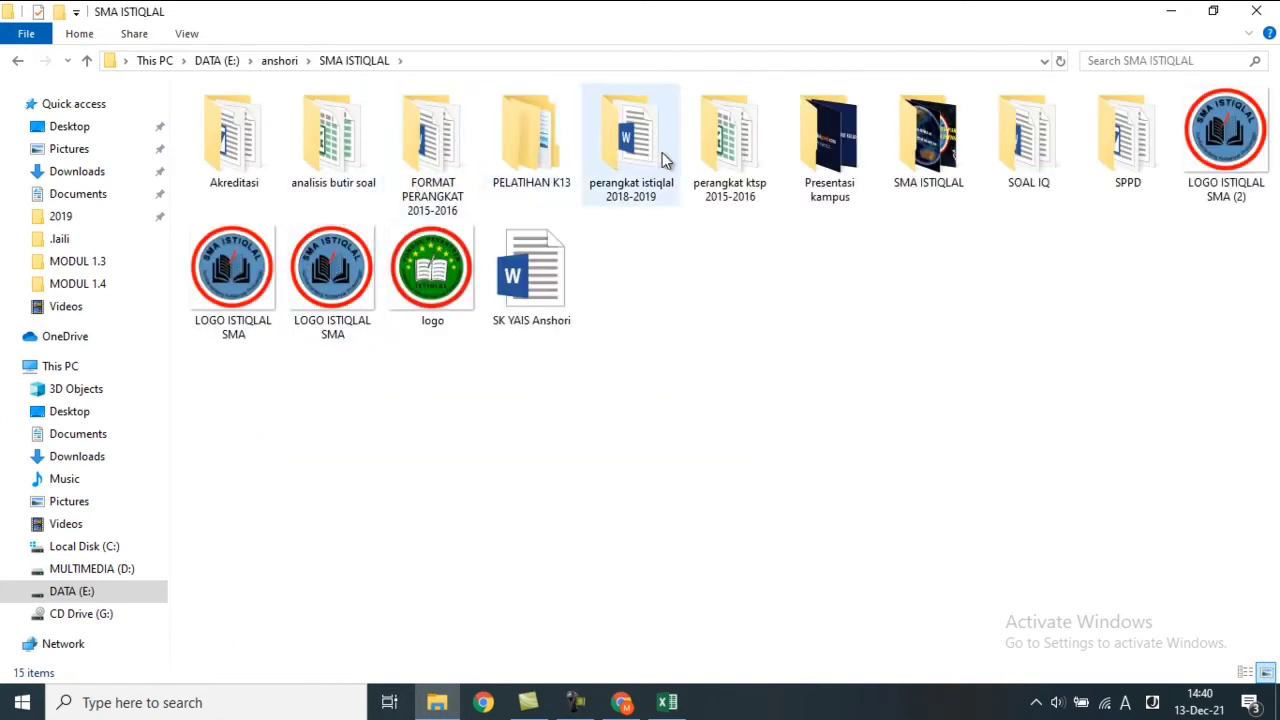
double_click(1043, 155)
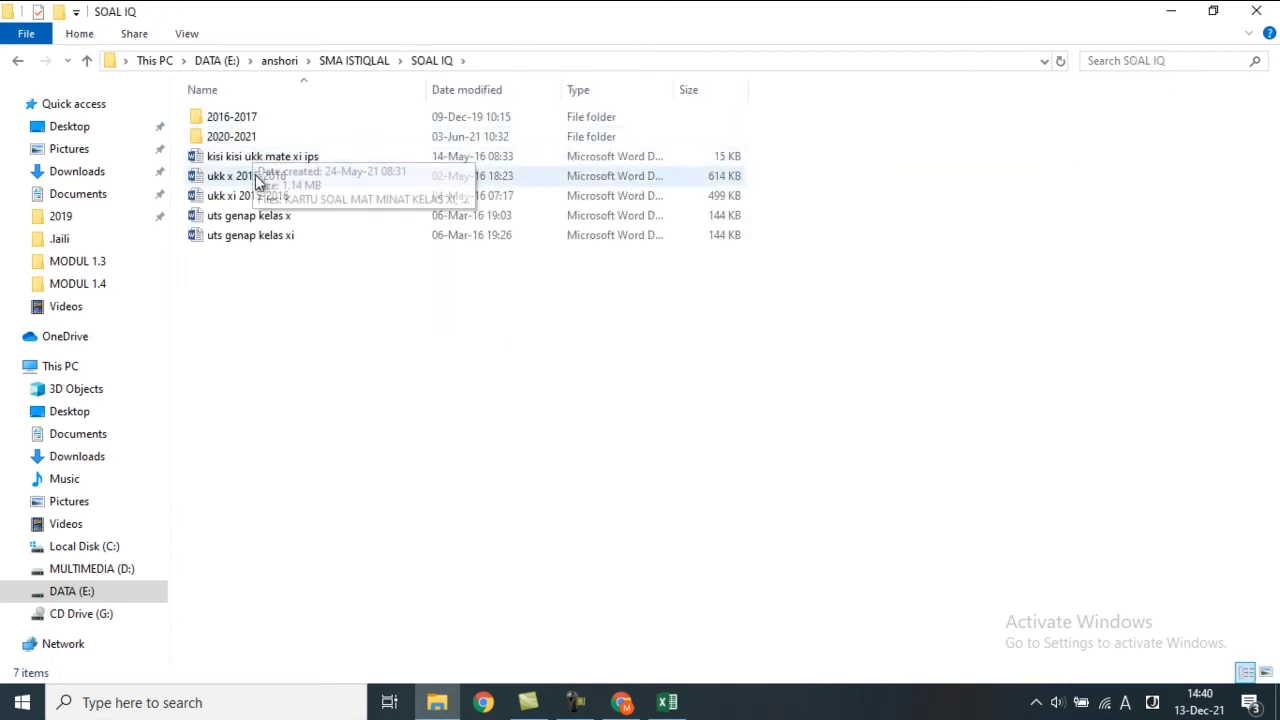
click(252, 143)
double_click(252, 143)
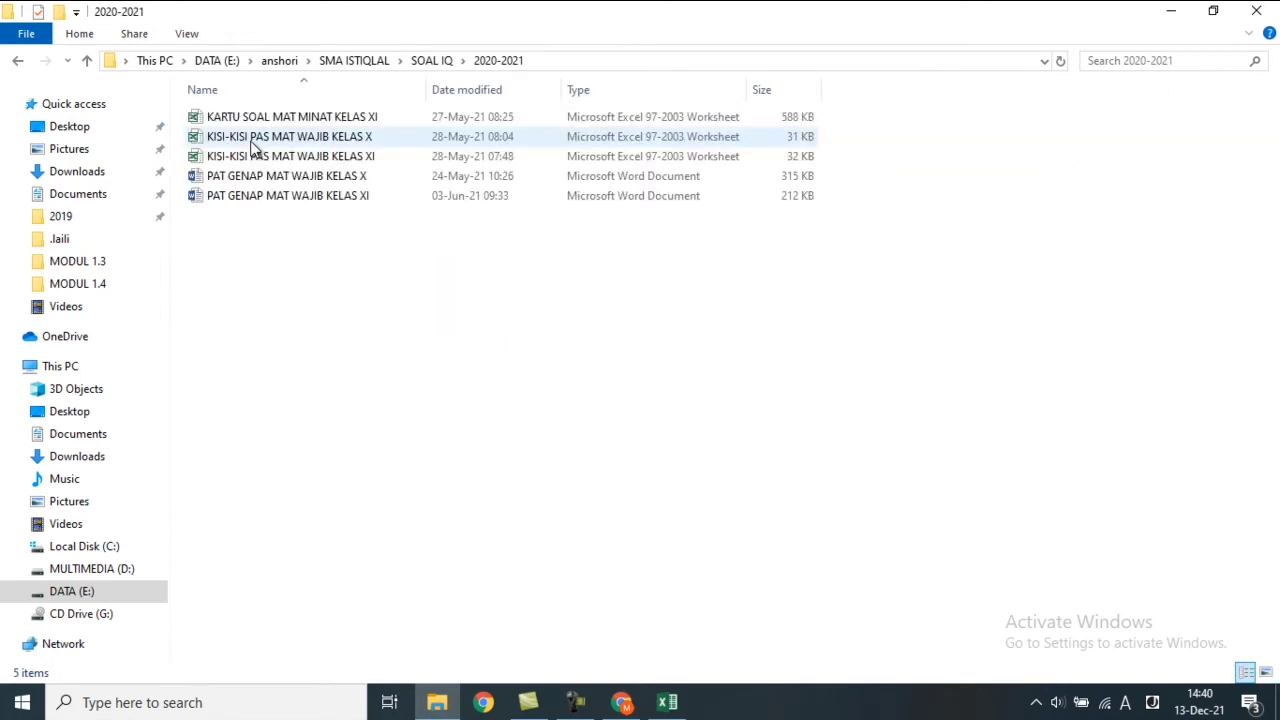
click(18, 63)
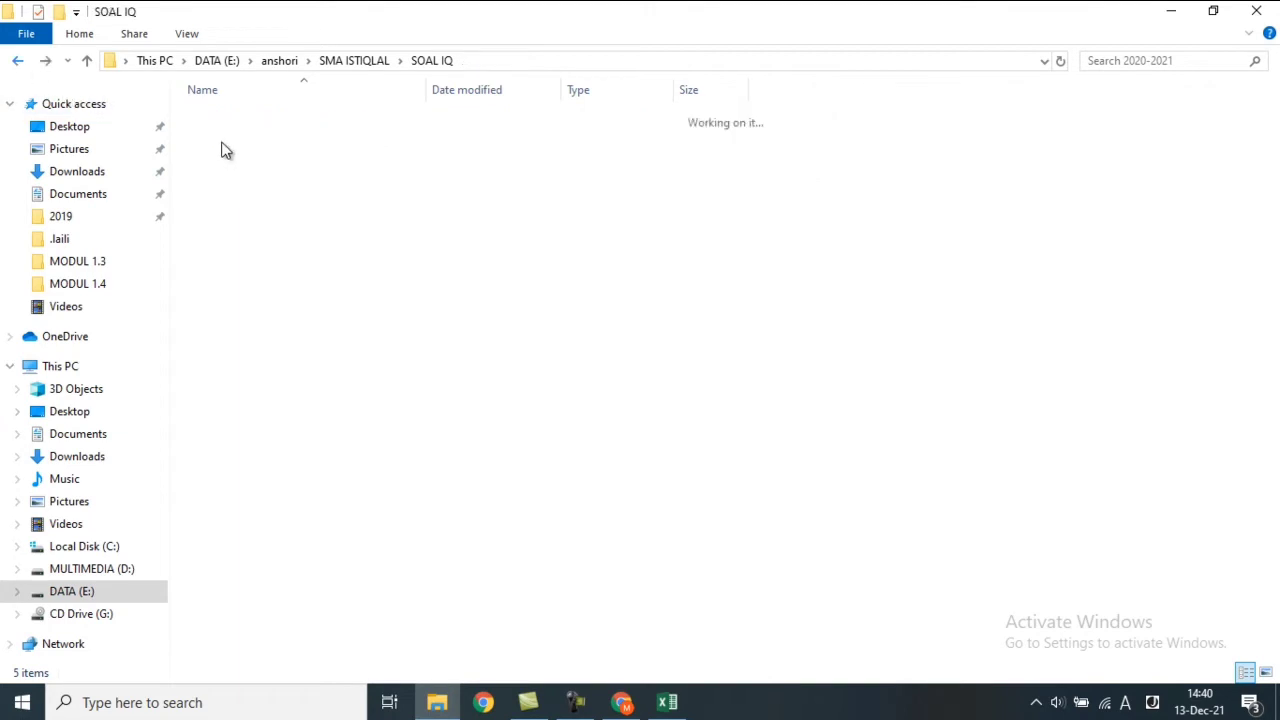
double_click(255, 117)
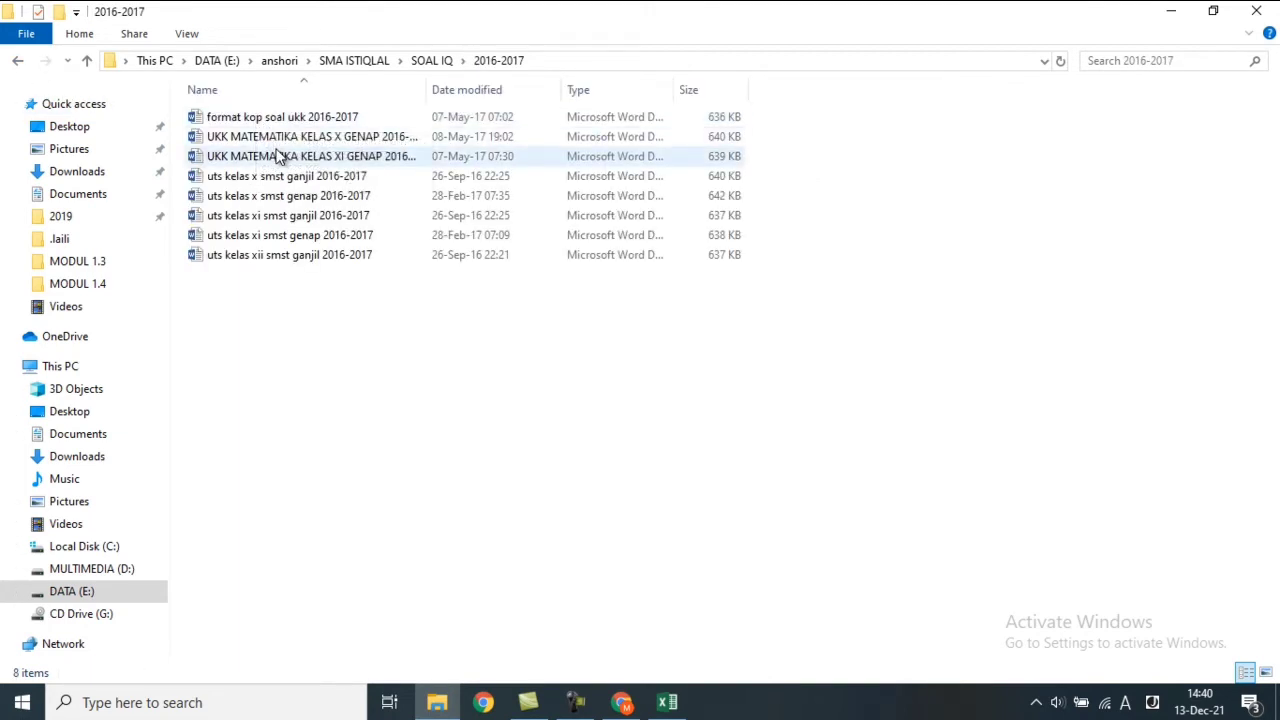
double_click(294, 142)
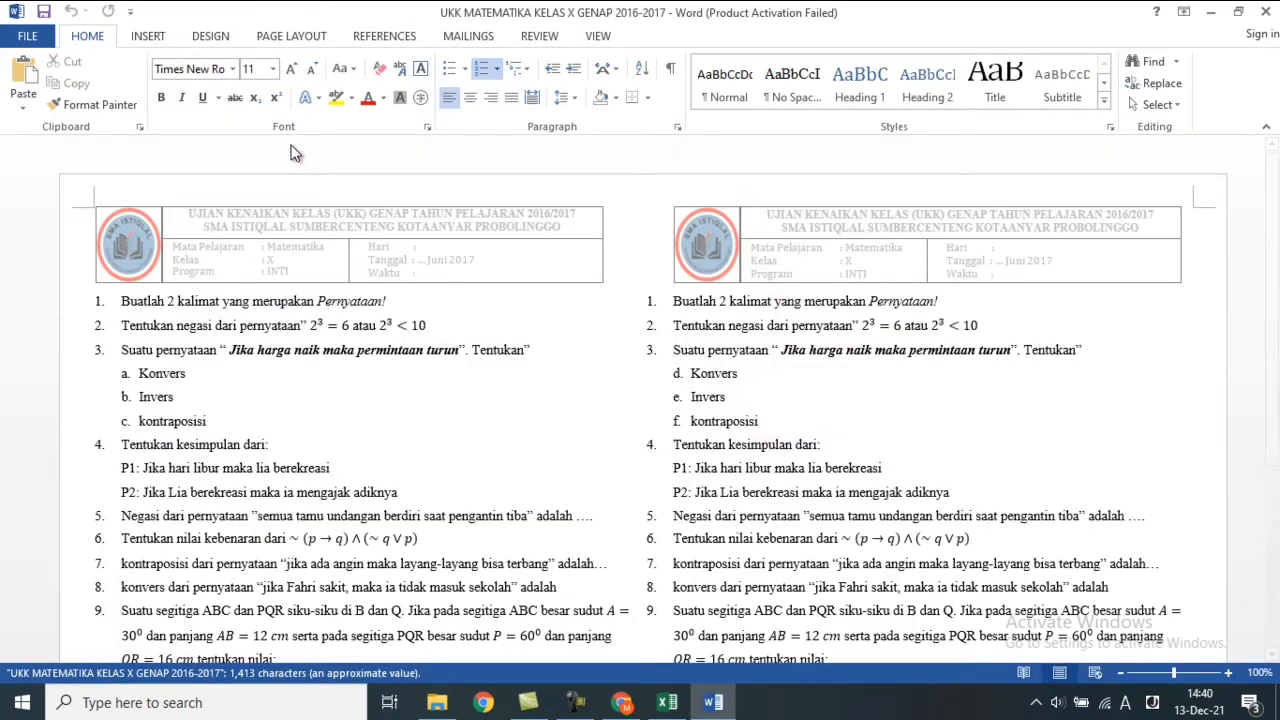
Close the UKK document and open SOAL USBN MATEMATIKA IPA KUR 2006 PAKET 3 from Kumpulan soal USBN.
click(1266, 11)
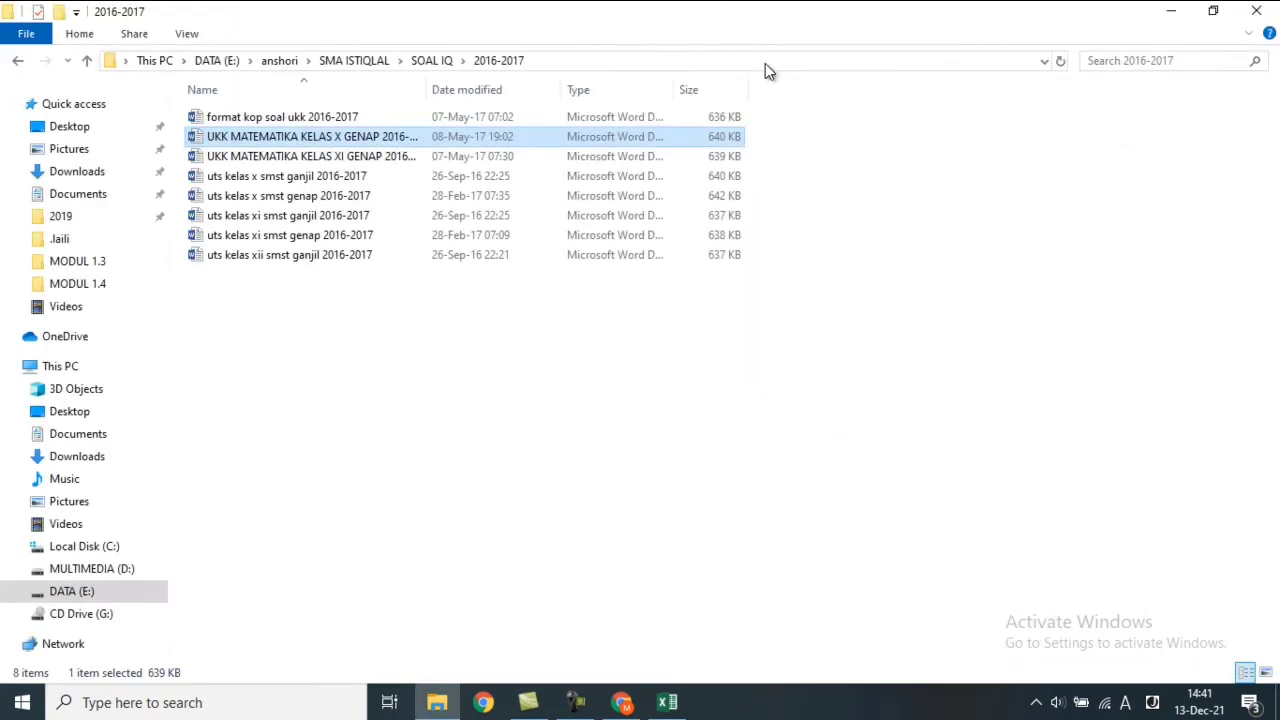
click(16, 62)
click(16, 62)
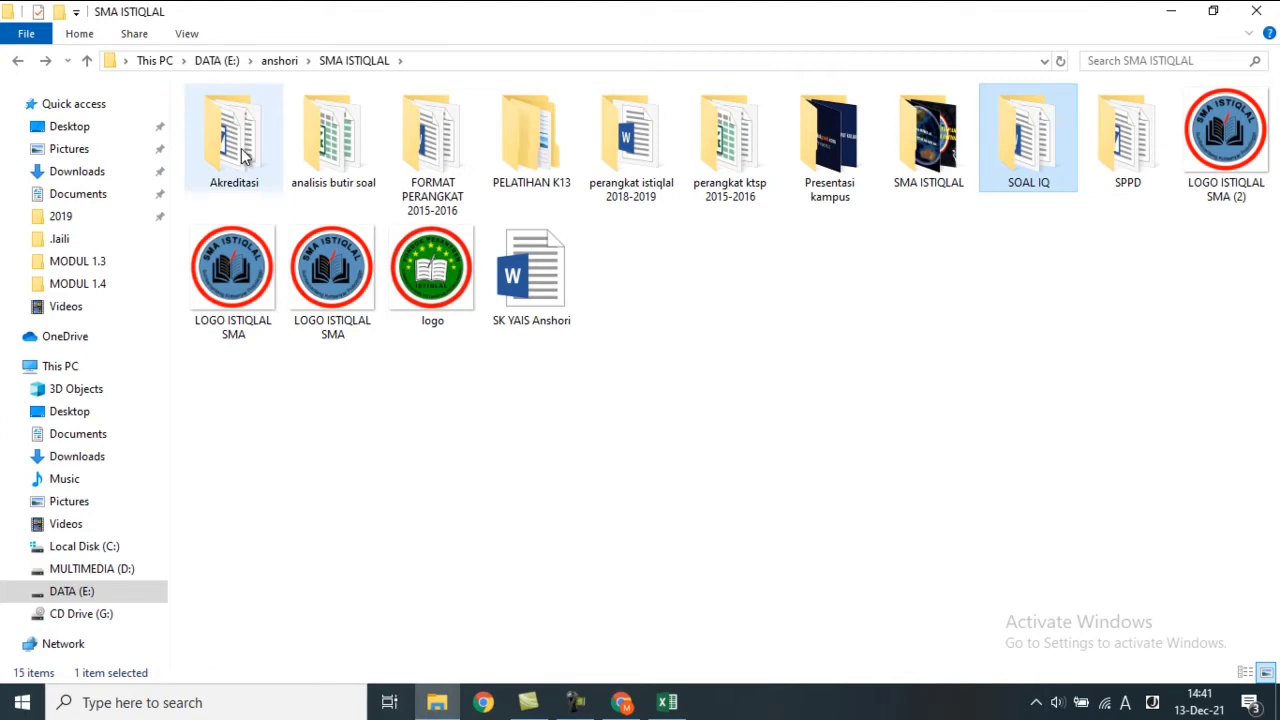
click(23, 71)
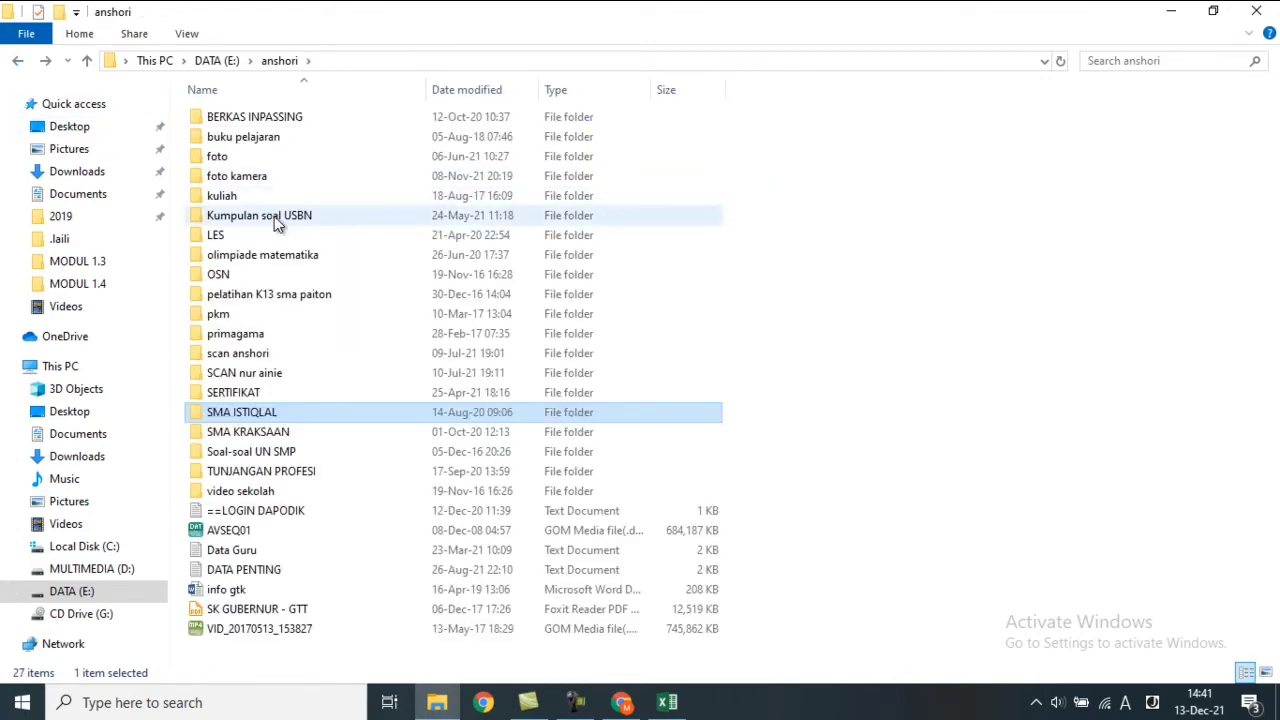
double_click(275, 221)
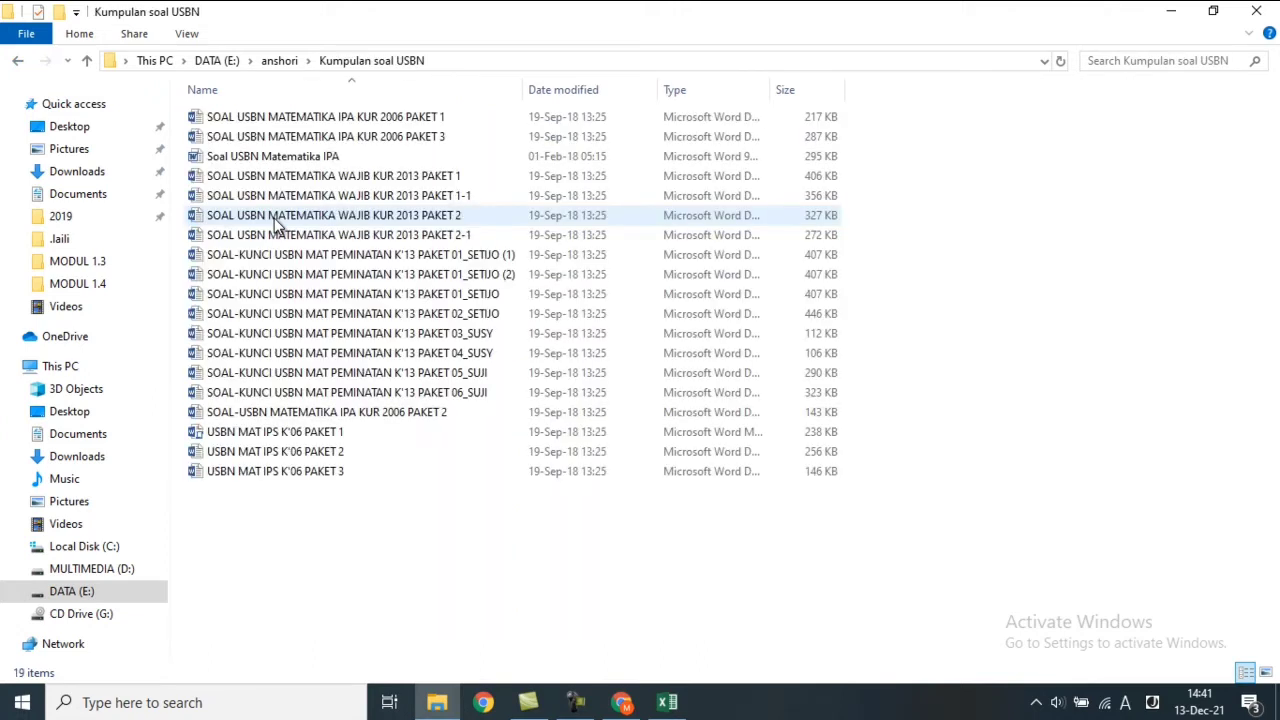
click(309, 137)
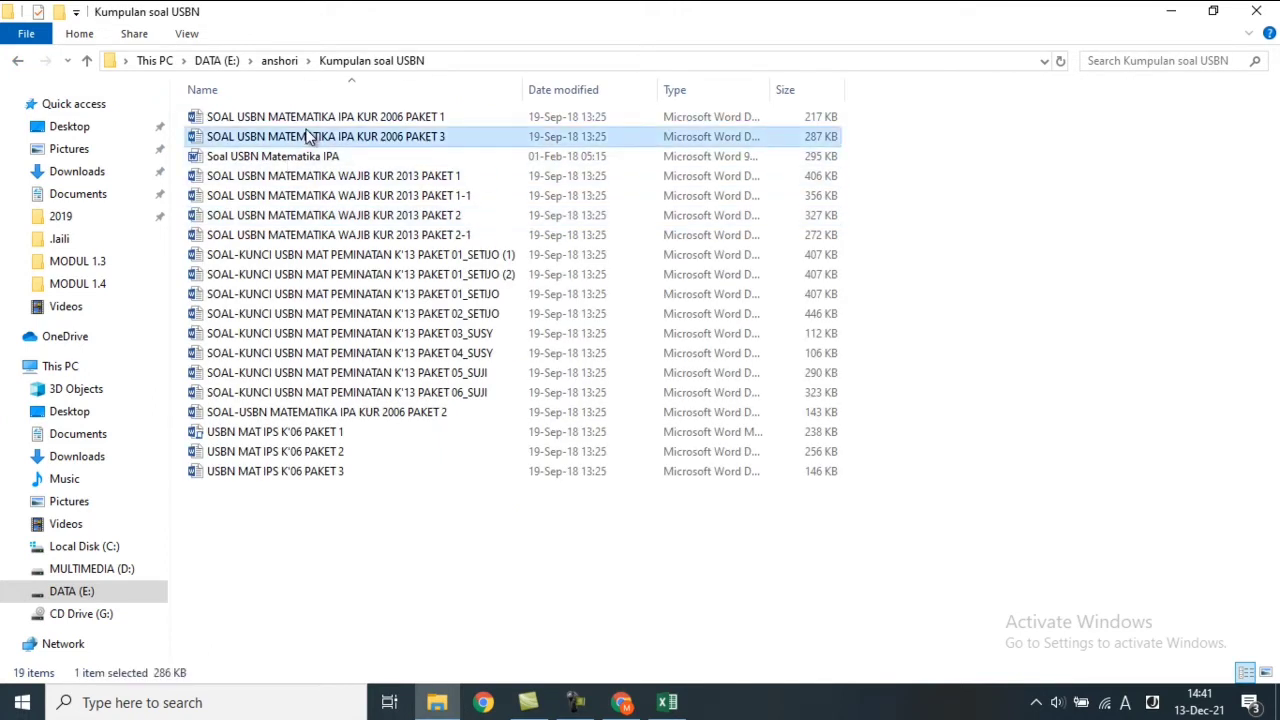
double_click(309, 137)
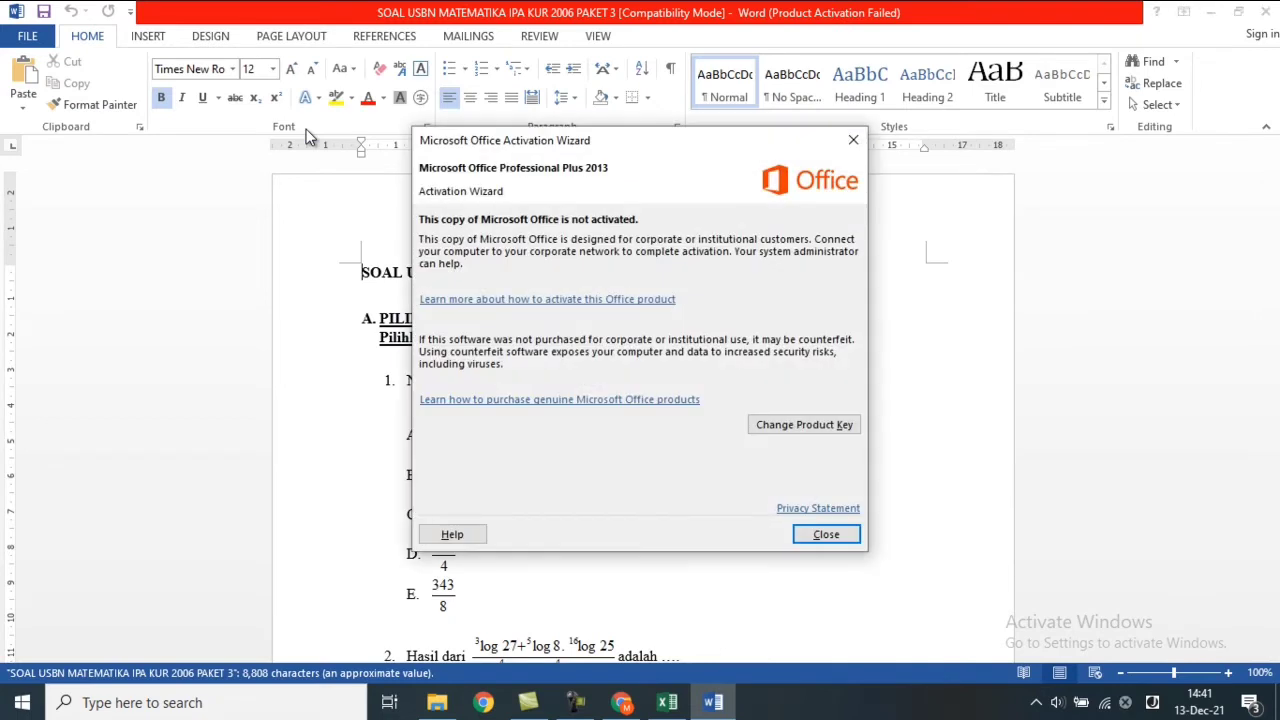
click(853, 140)
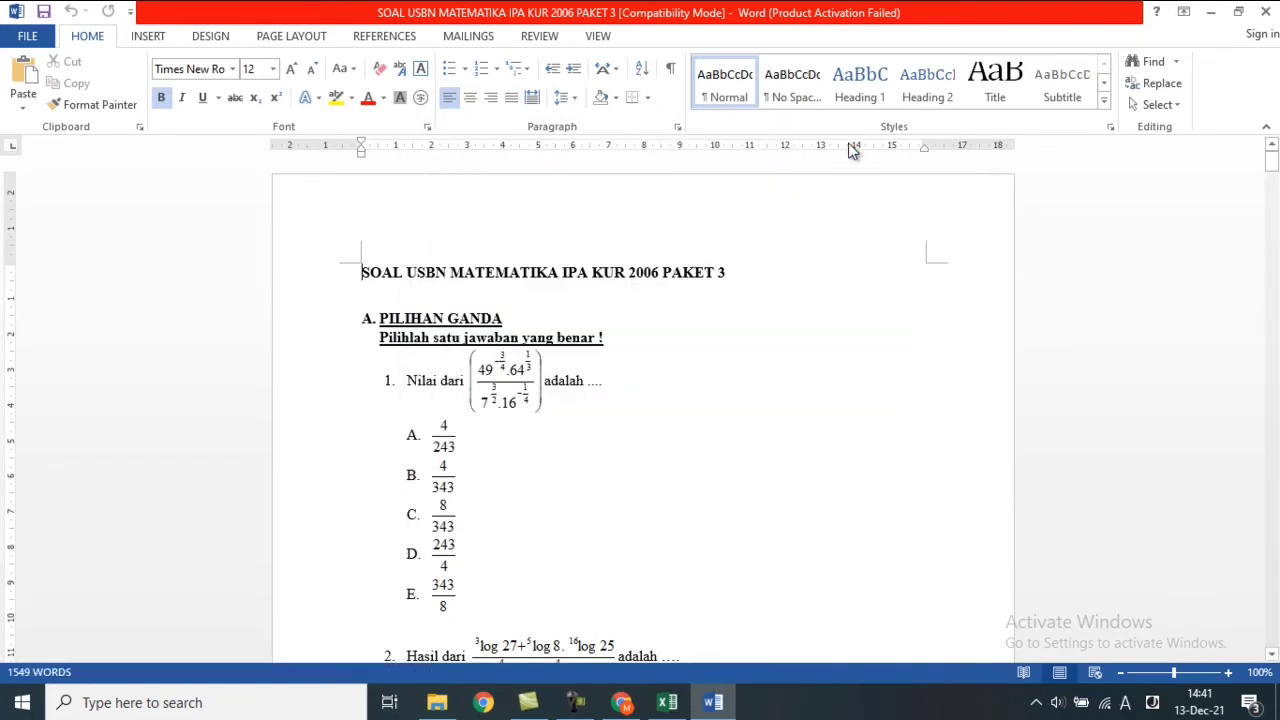
click(546, 398)
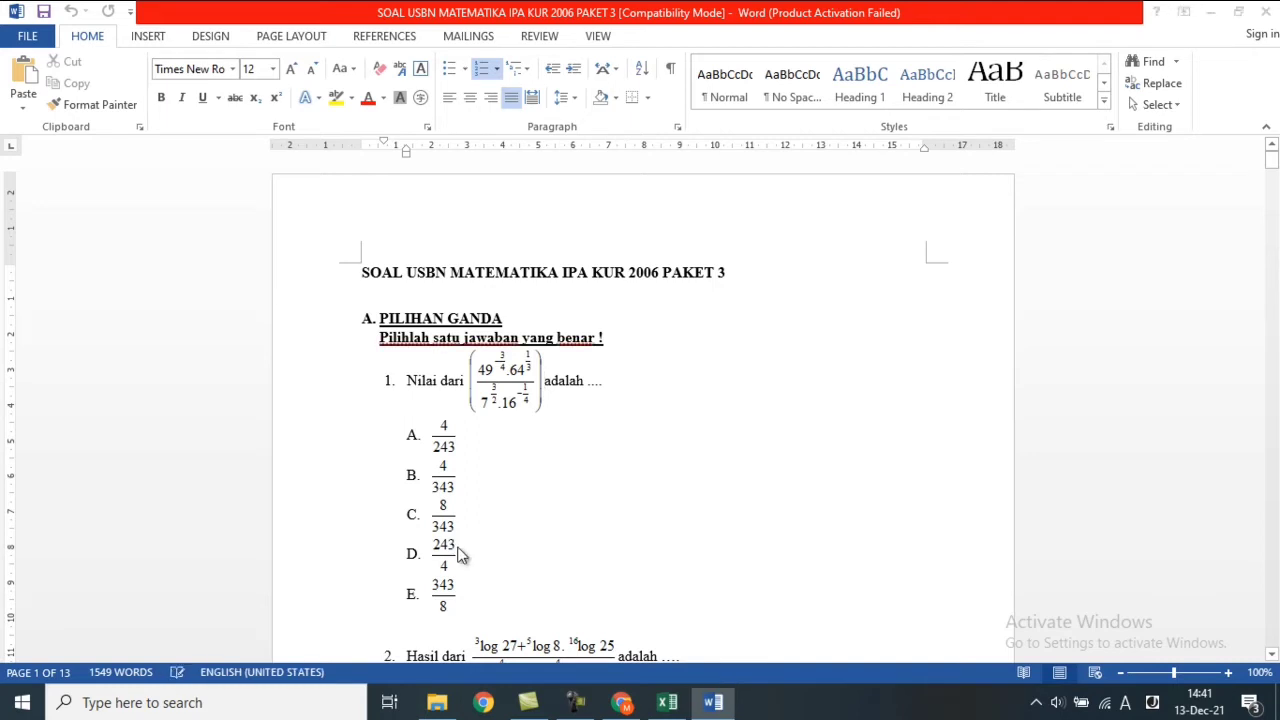
In a new document, type the question 'siapa itu?' with options a. ani, b. budi, c. dodi, d. edi, e. tuti.
key(ctrl+n)
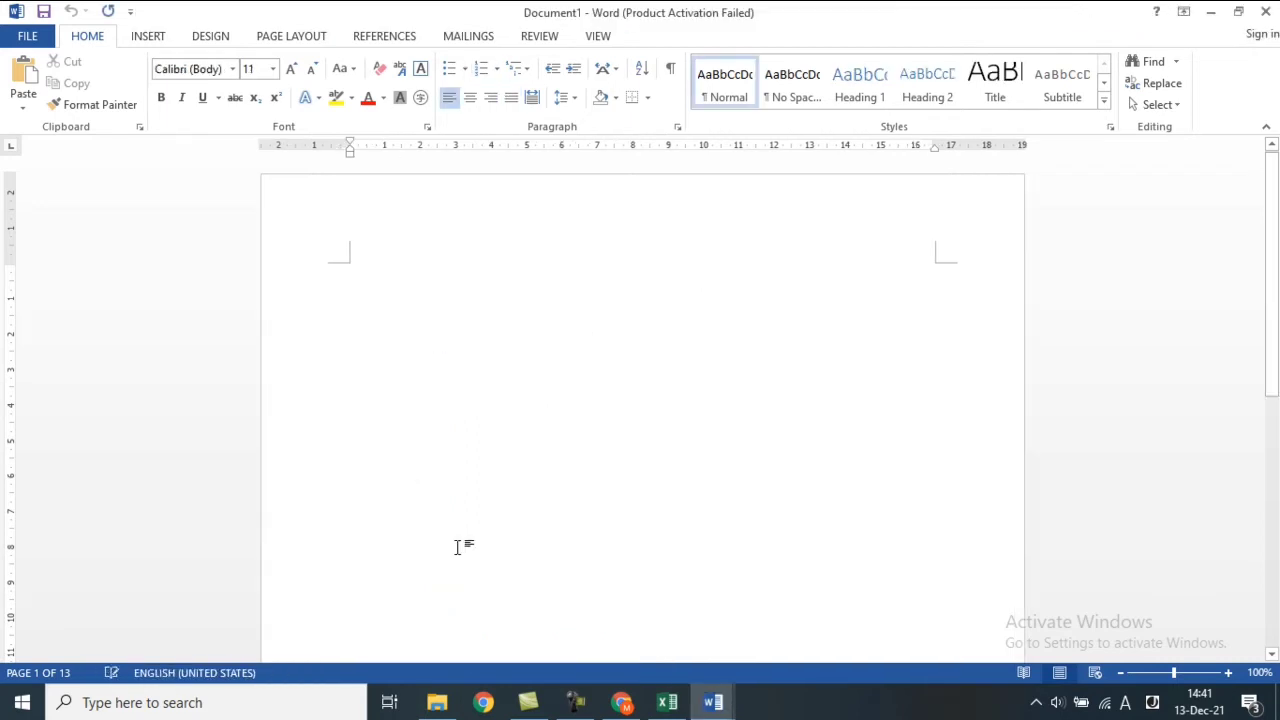
text(1.)
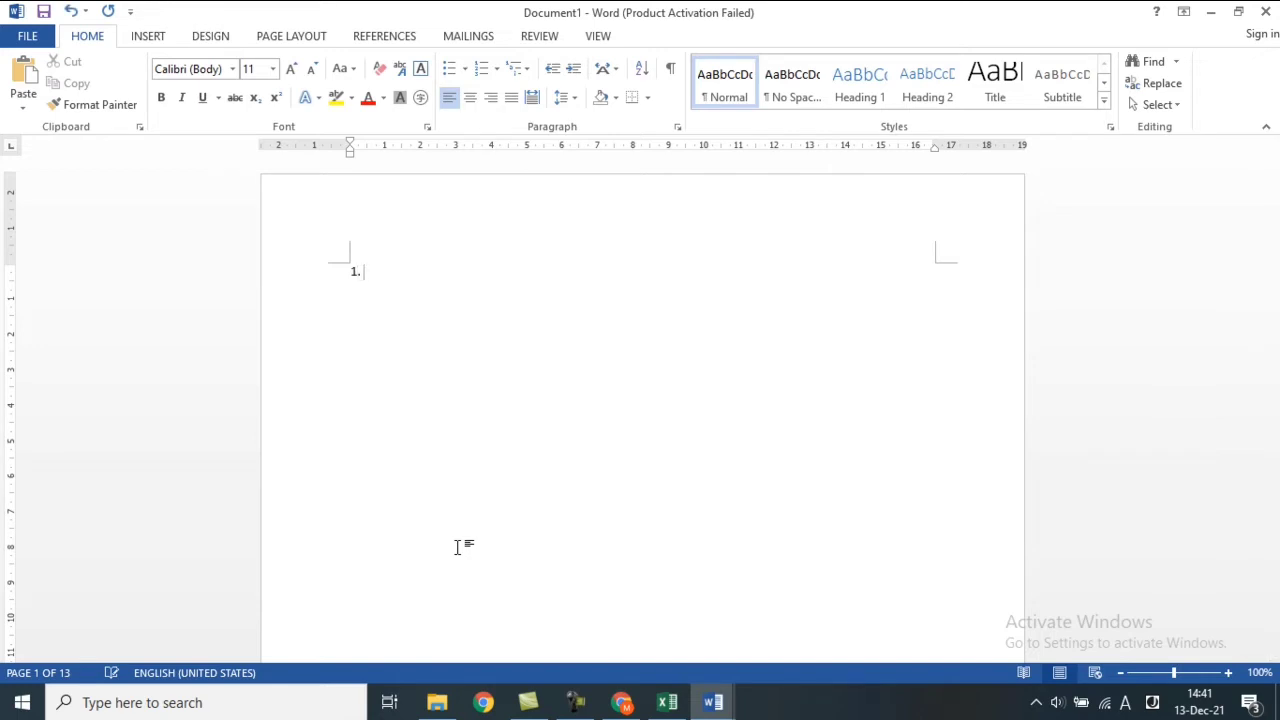
text(hgdaslhgdhsgdshgdh)
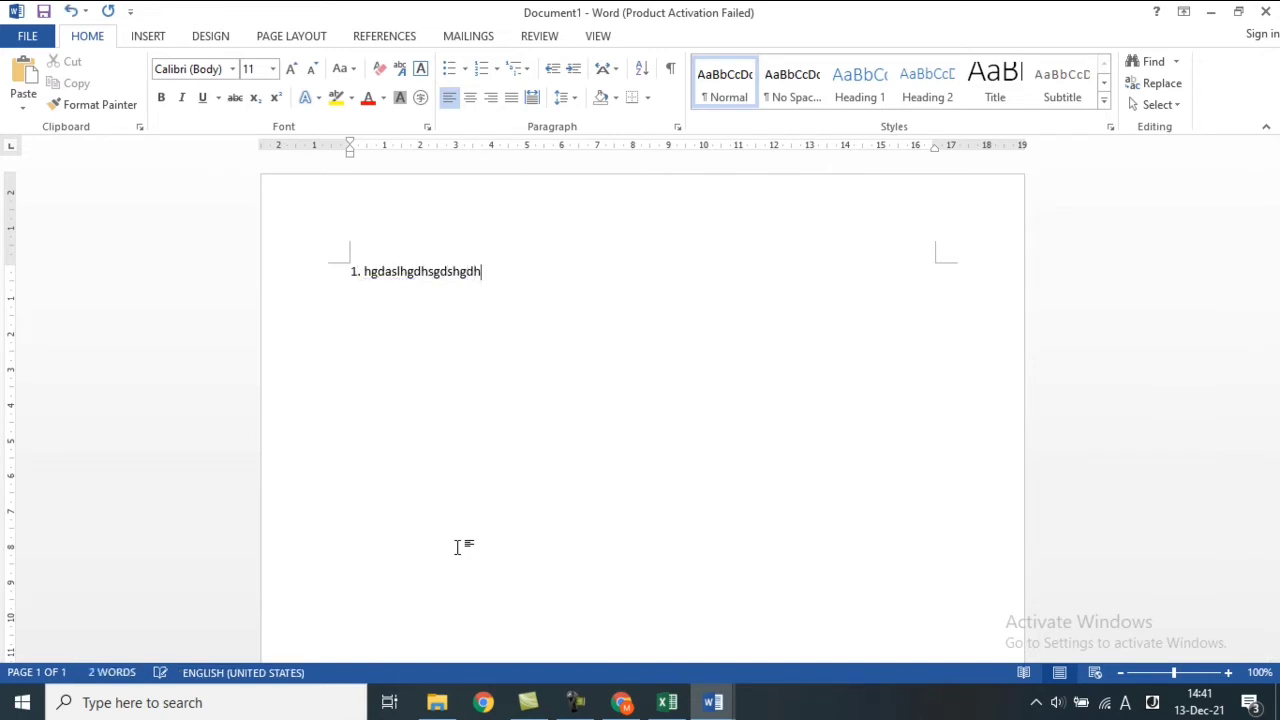
key(BackSpace)
key(BackSpace)
key(BackSpace)
key(BackSpace)
key(BackSpace)
key(BackSpace)
key(BackSpace)
key(BackSpace)
key(BackSpace)
key(BackSpace)
key(BackSpace)
key(BackSpace)
key(BackSpace)
key(BackSpace)
key(BackSpace)
key(BackSpace)
key(BackSpace)
key(BackSpace)
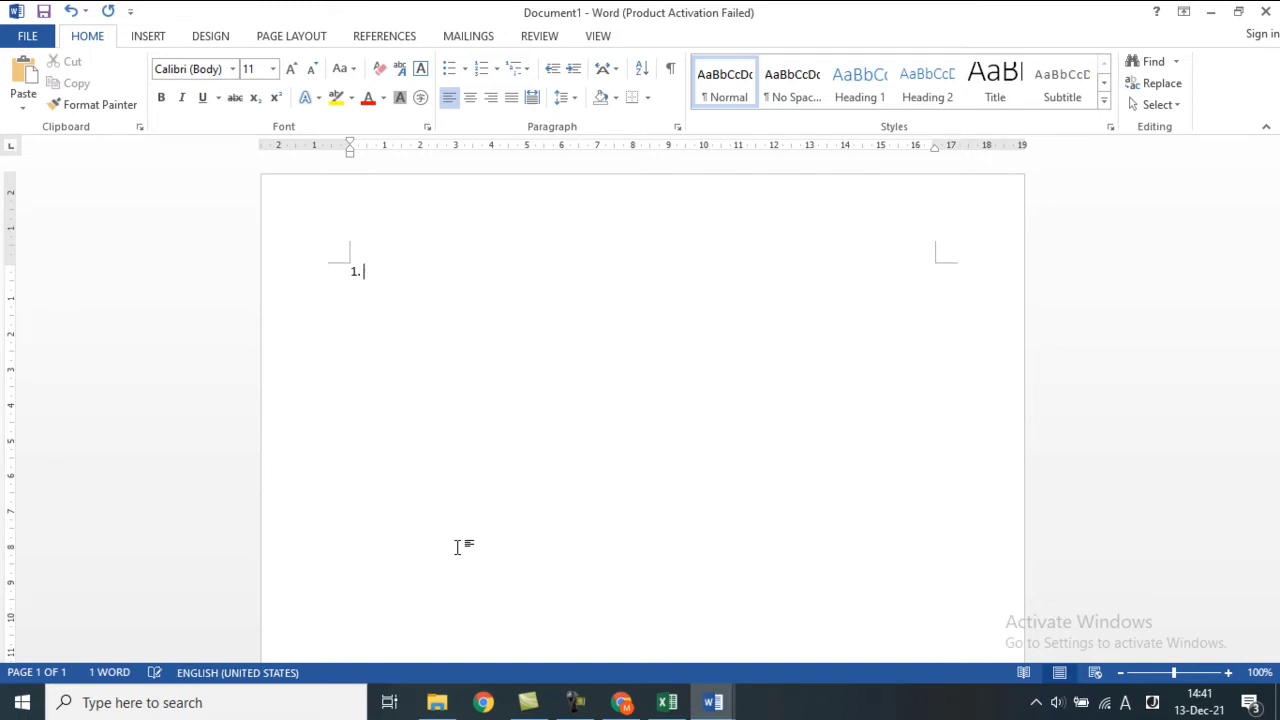
text(siapa itu?)
key(Return)
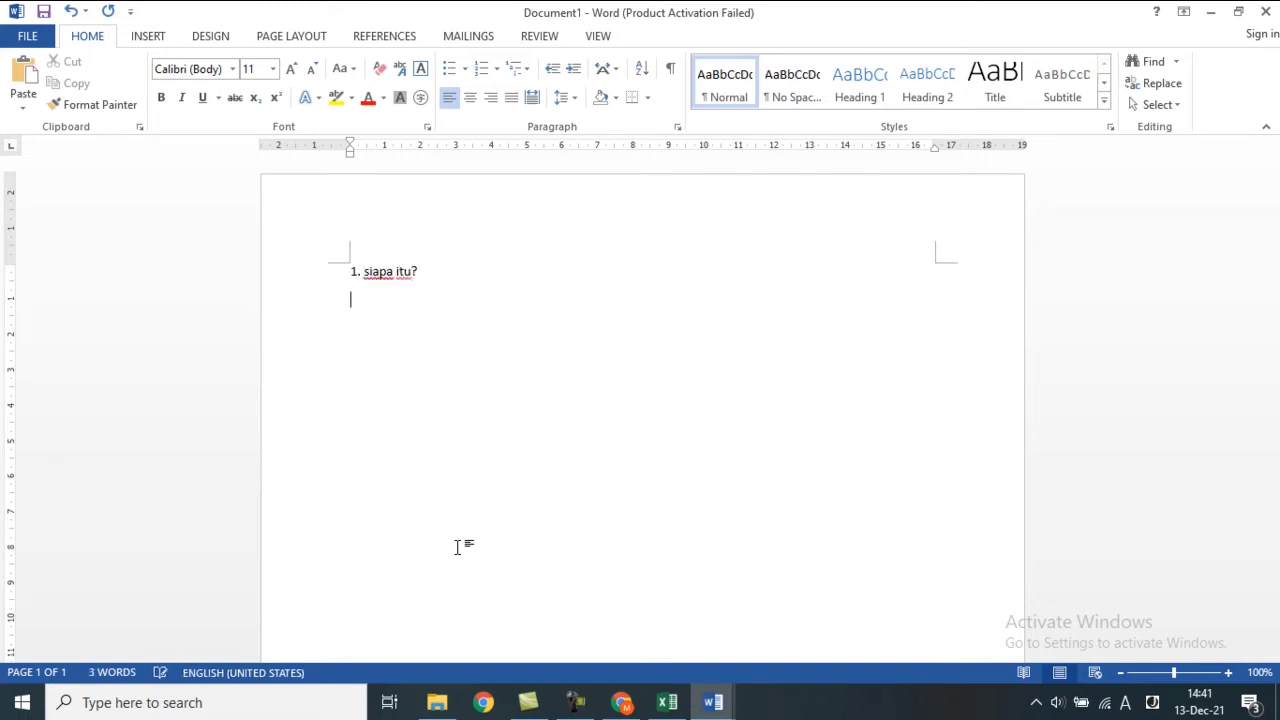
text(a. ani)
key(Return)
text(b. budi )
text(c.)
text( dod)
text(i)
key(Return)
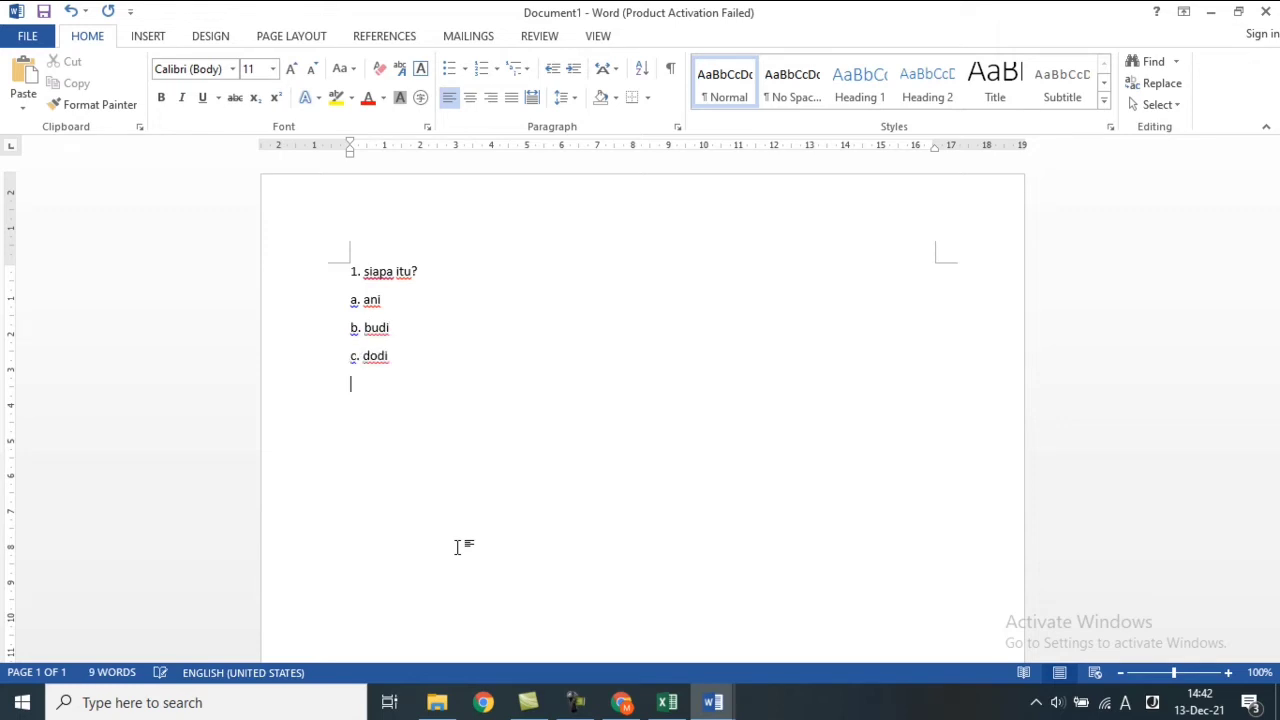
text(d. edi)
key(Return)
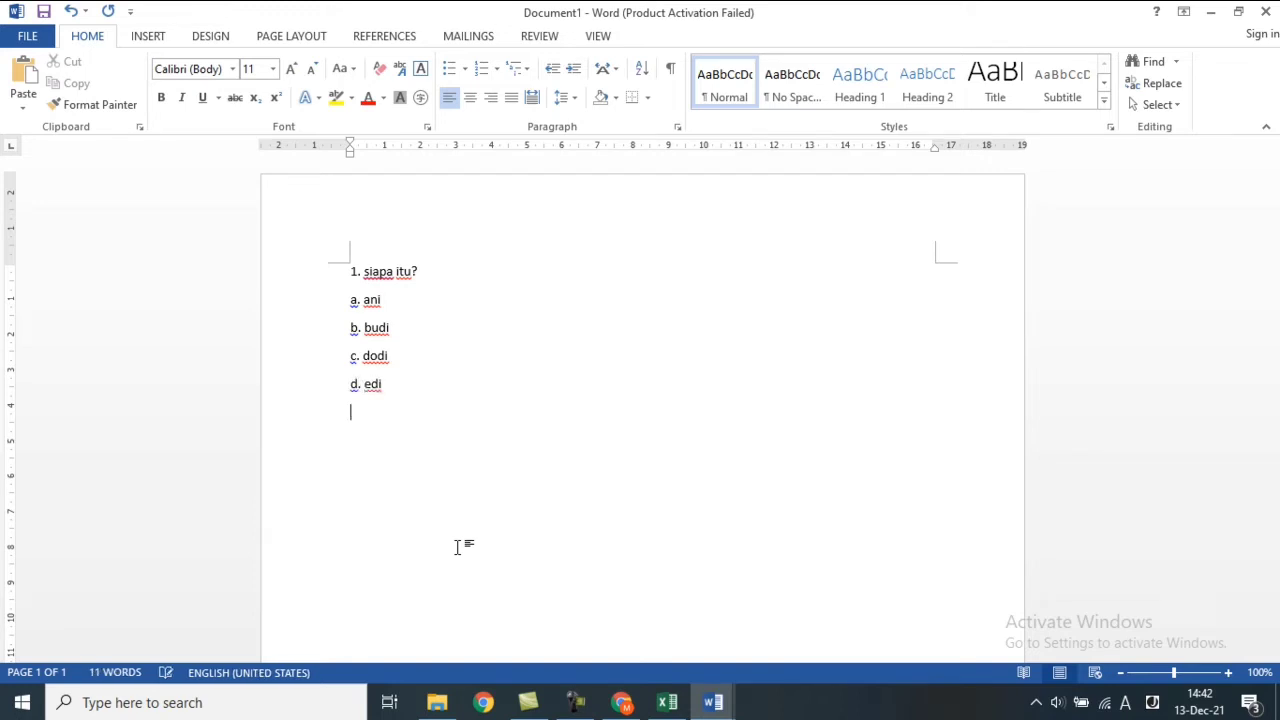
text(e. tuti)
key(BackSpace)
key(BackSpace)
text(uti)
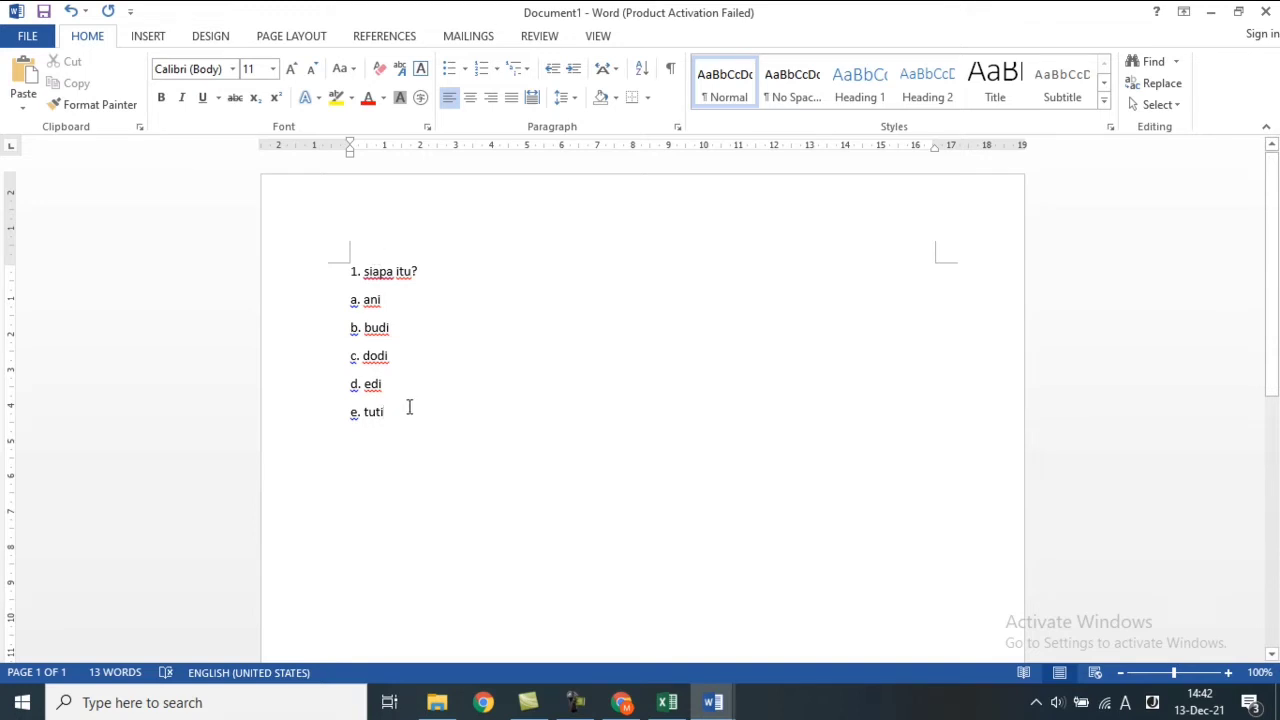
Remove the list numbering from the 'siapa itu?' question line.
drag(389, 406, 346, 309)
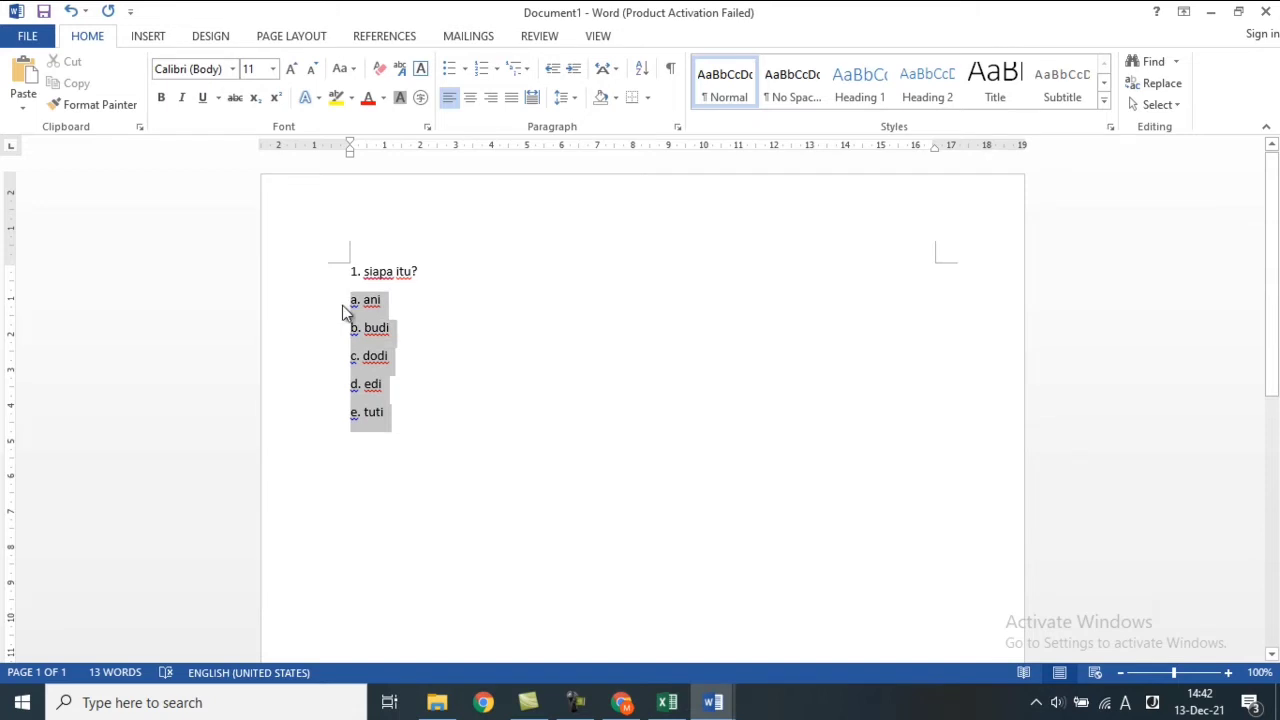
click(403, 420)
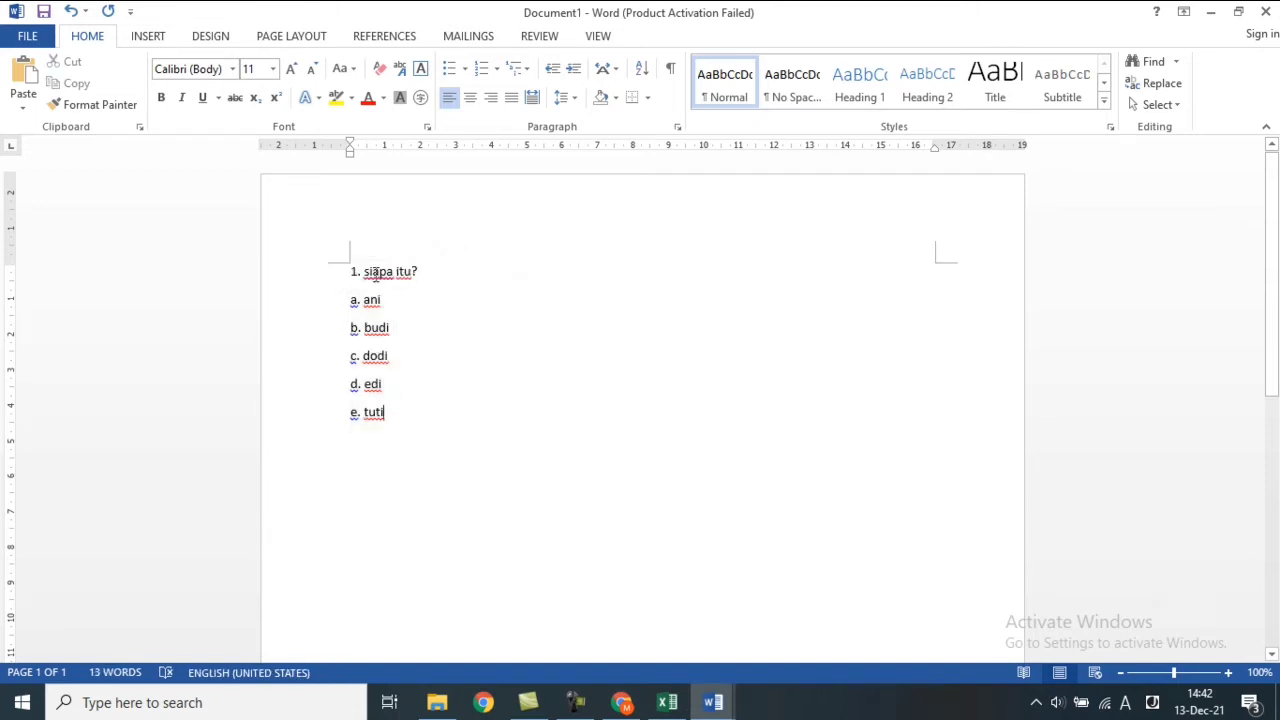
drag(430, 272, 351, 277)
key(ctrl+c)
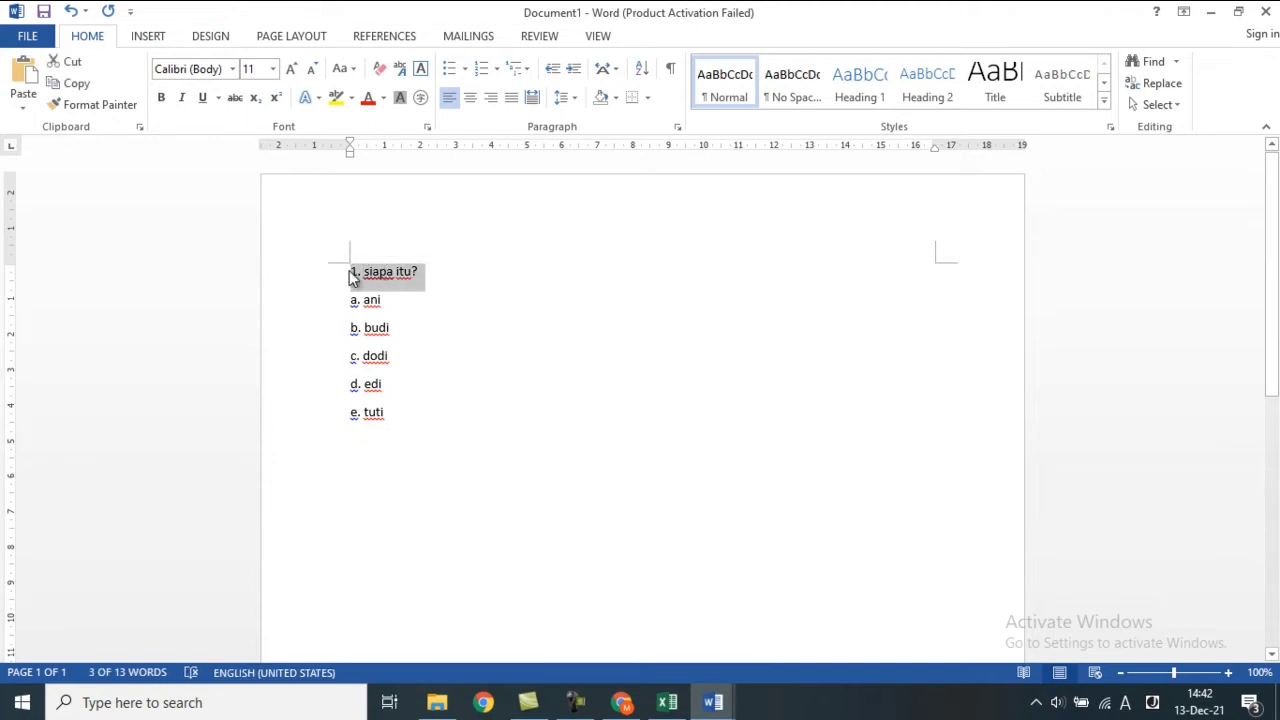
click(365, 278)
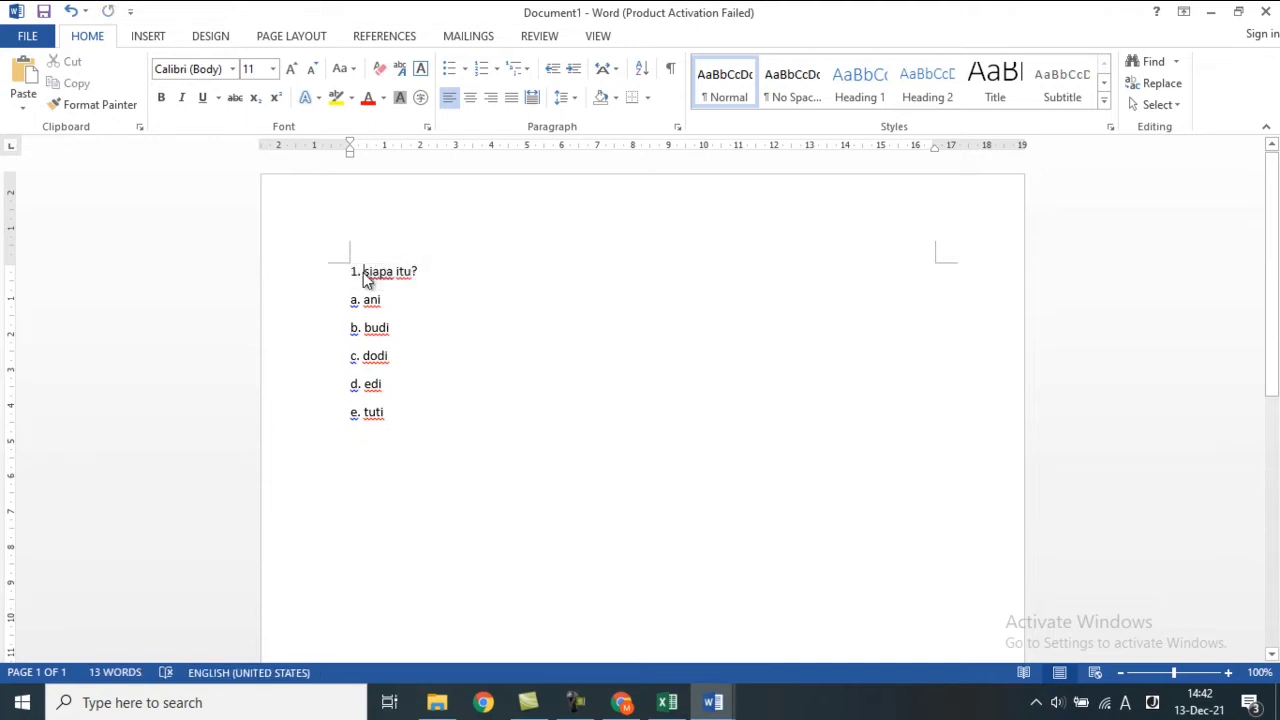
key(BackSpace)
key(BackSpace)
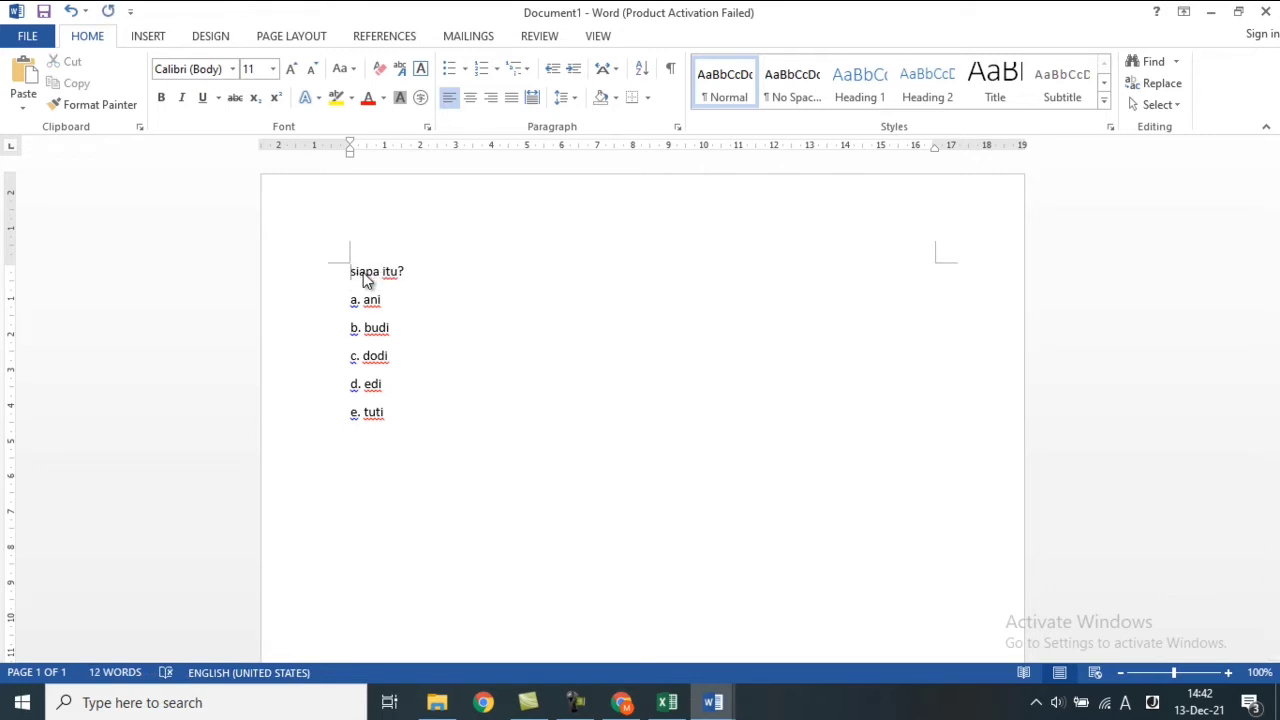
click(624, 705)
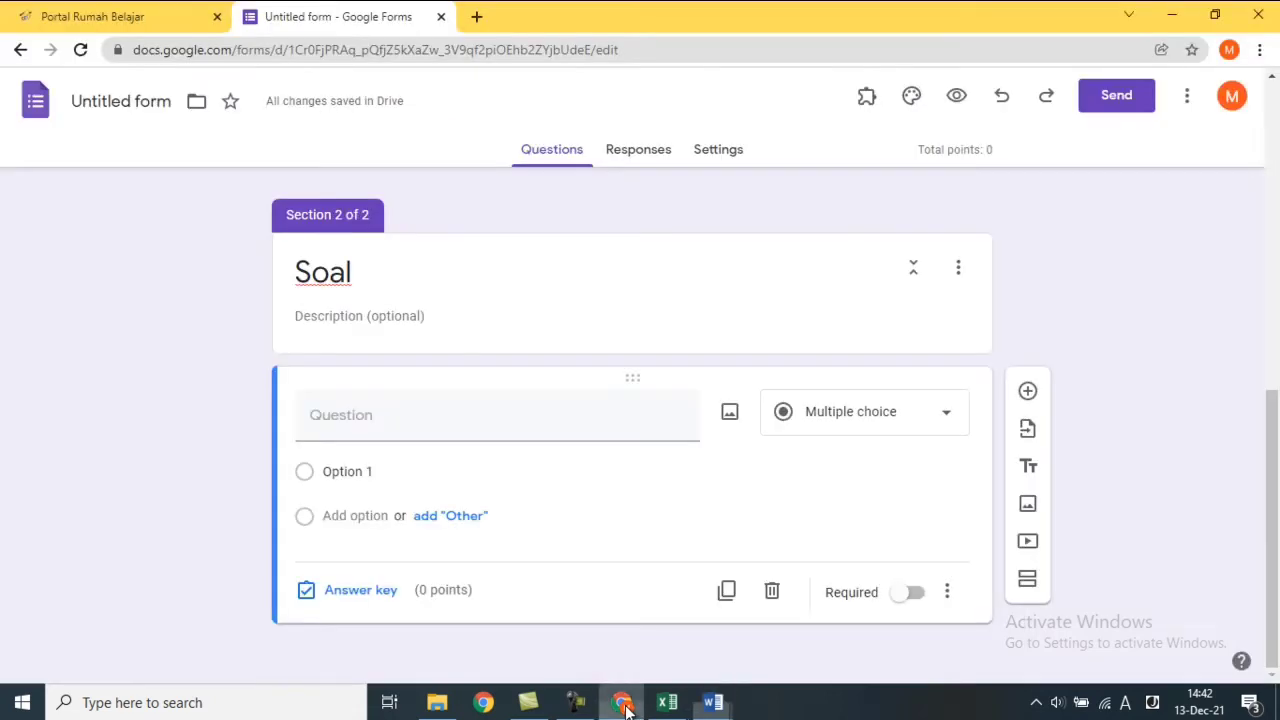
Paste the question text and remove its '1. ' prefix so it reads 'siapa itu?'.
key(ctrl+v)
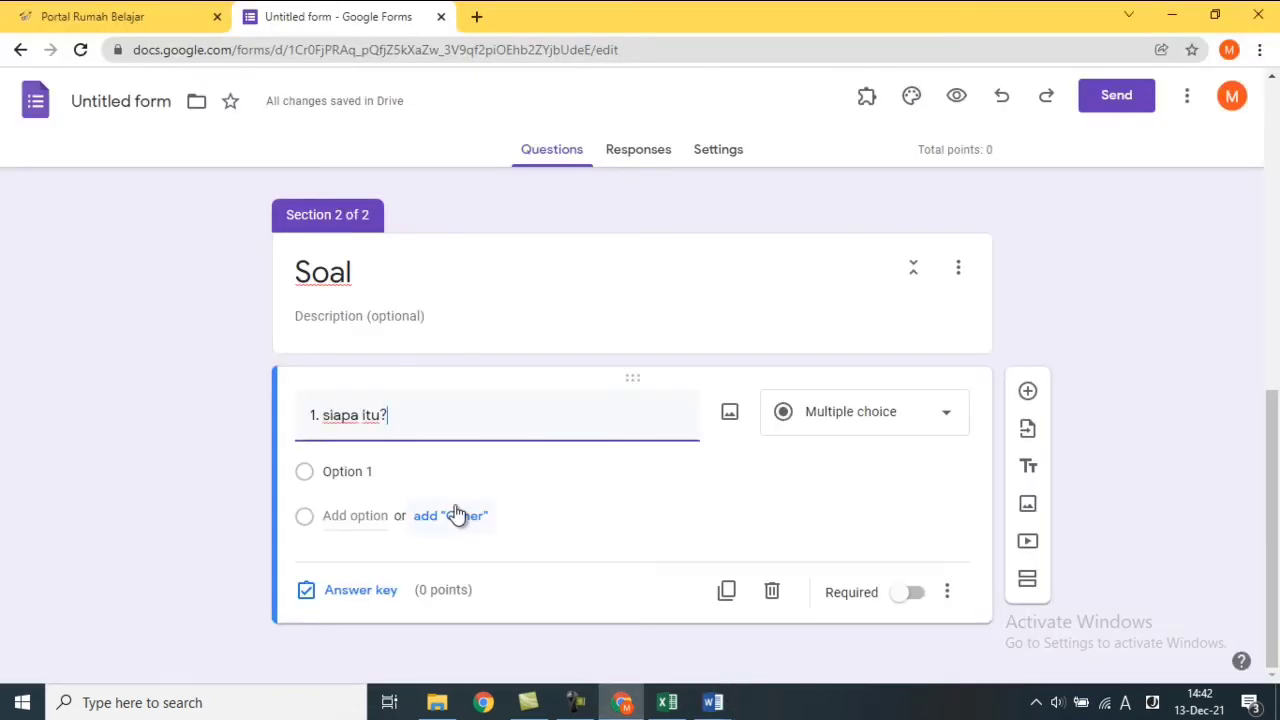
click(326, 421)
key(BackSpace)
key(BackSpace)
key(BackSpace)
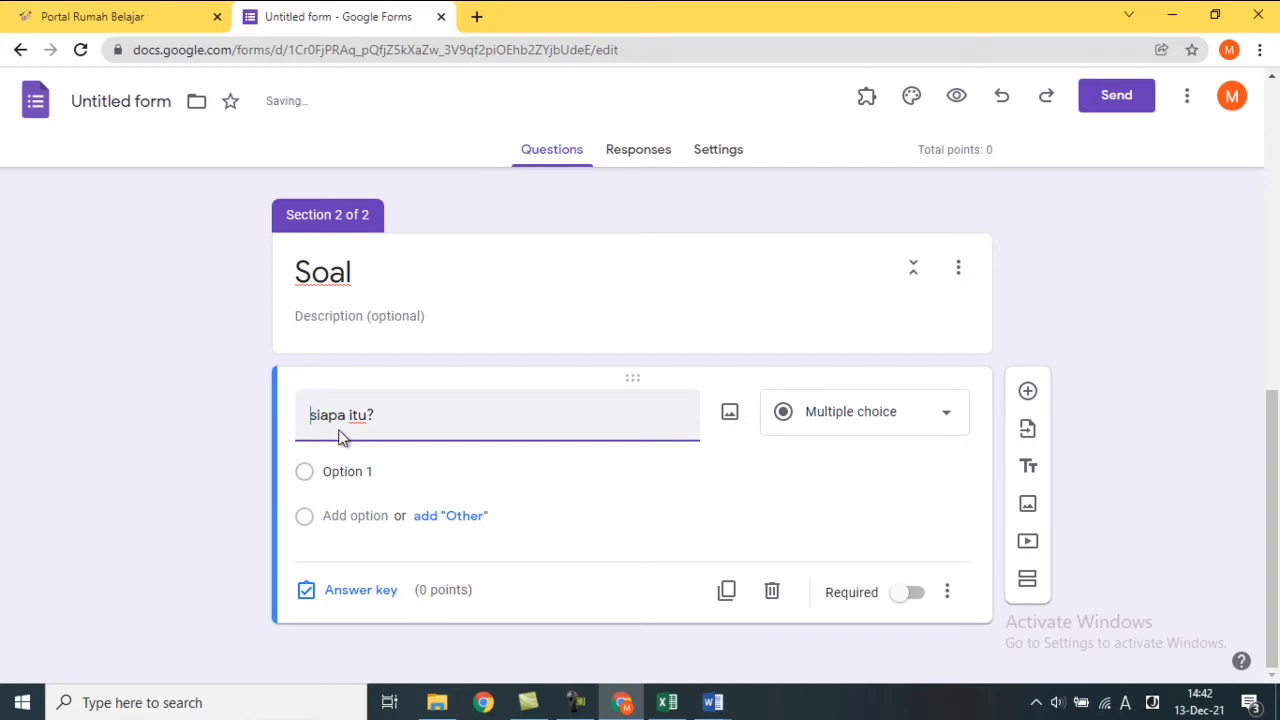
In Document1, delete the letter labels so the options read ani, budi, dodi, edi, tuti, and select them.
mouse_move(712, 702)
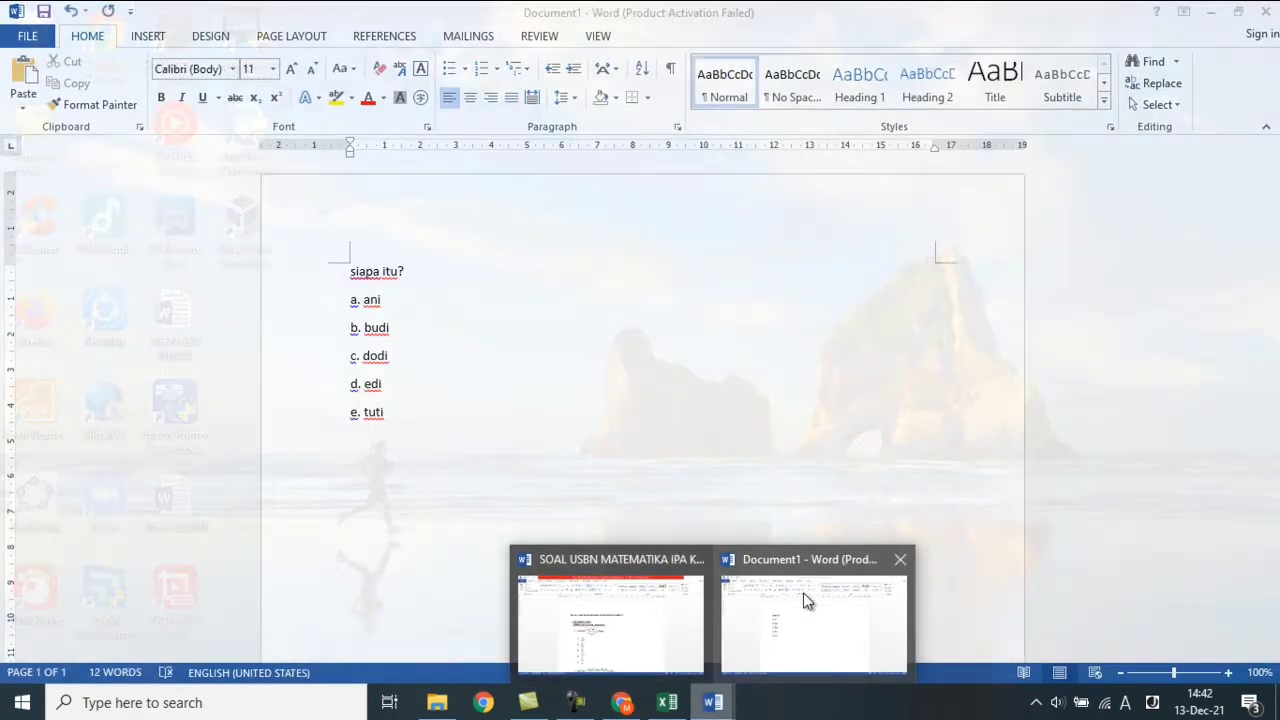
click(808, 600)
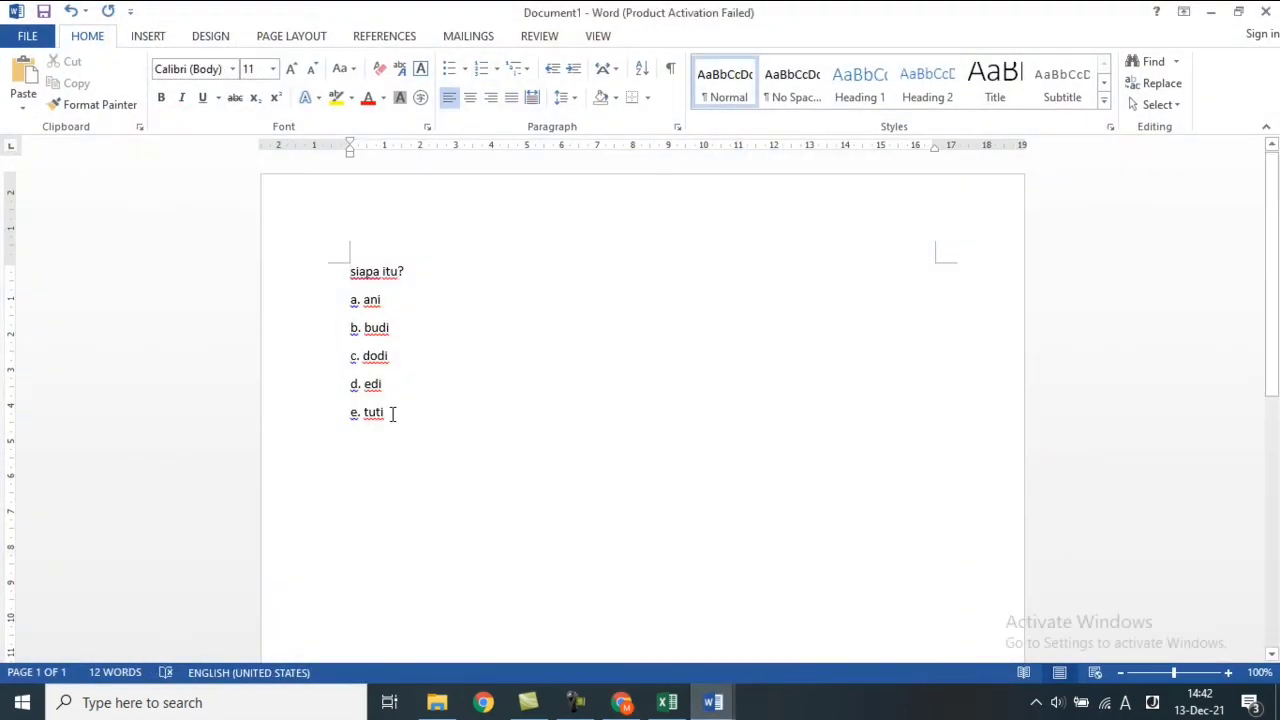
drag(391, 412, 334, 314)
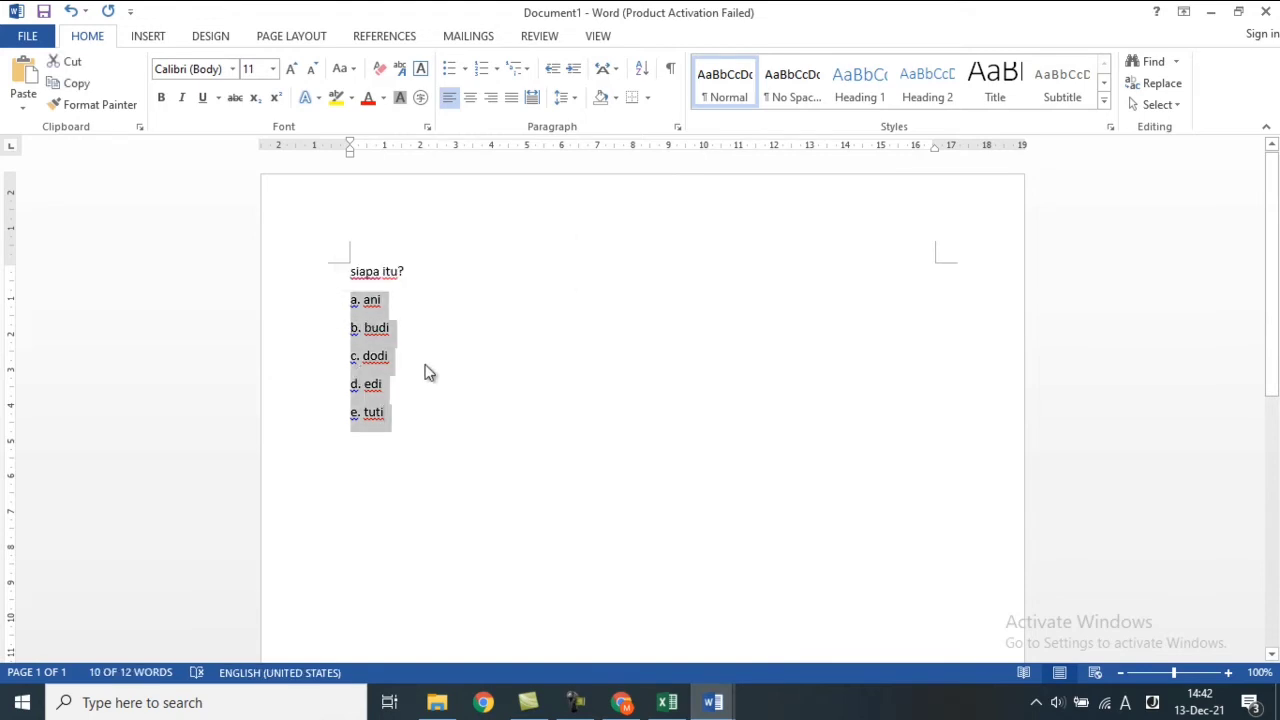
click(365, 304)
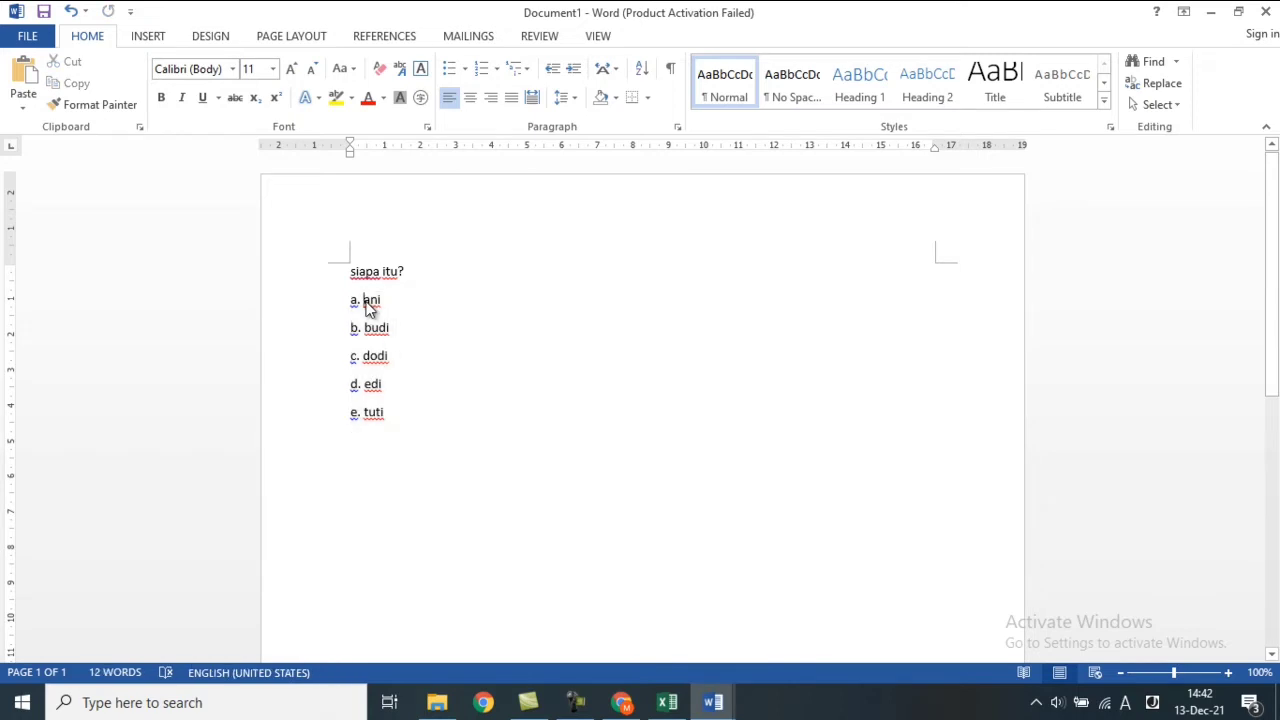
key(BackSpace)
key(BackSpace)
key(BackSpace)
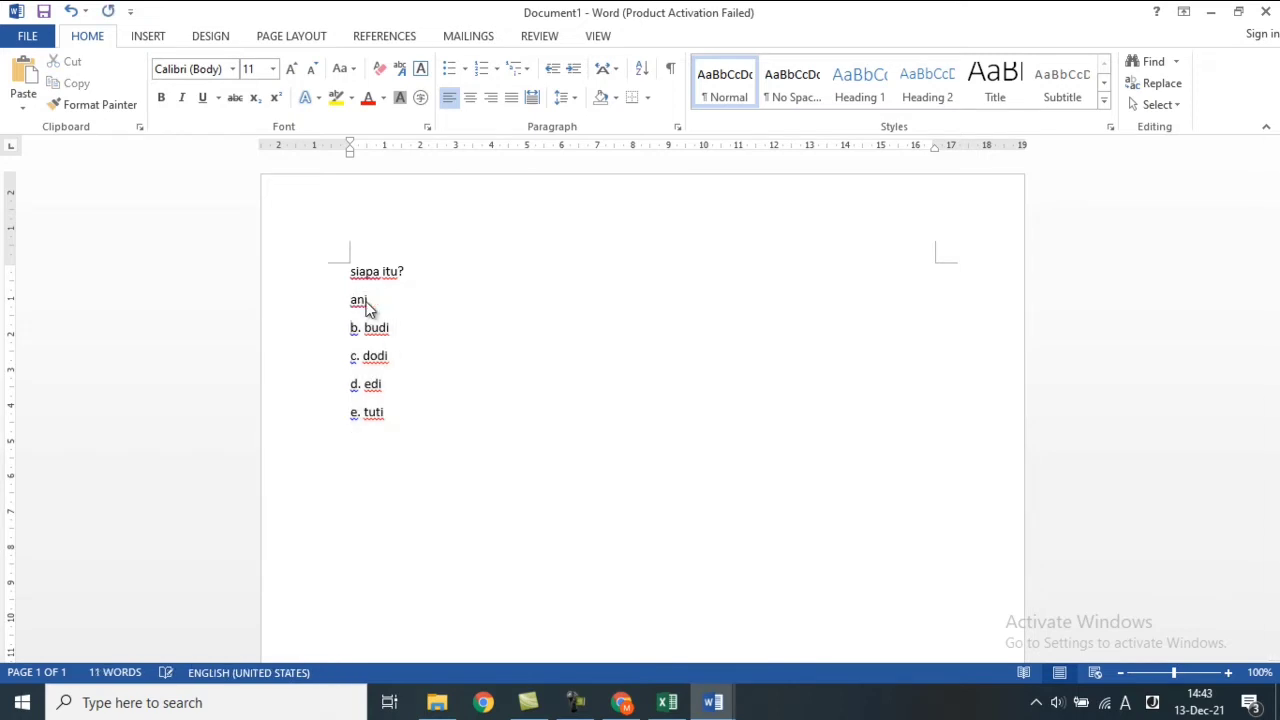
key(Delete)
key(Delete)
key(Delete)
key(Delete)
key(Delete)
key(Delete)
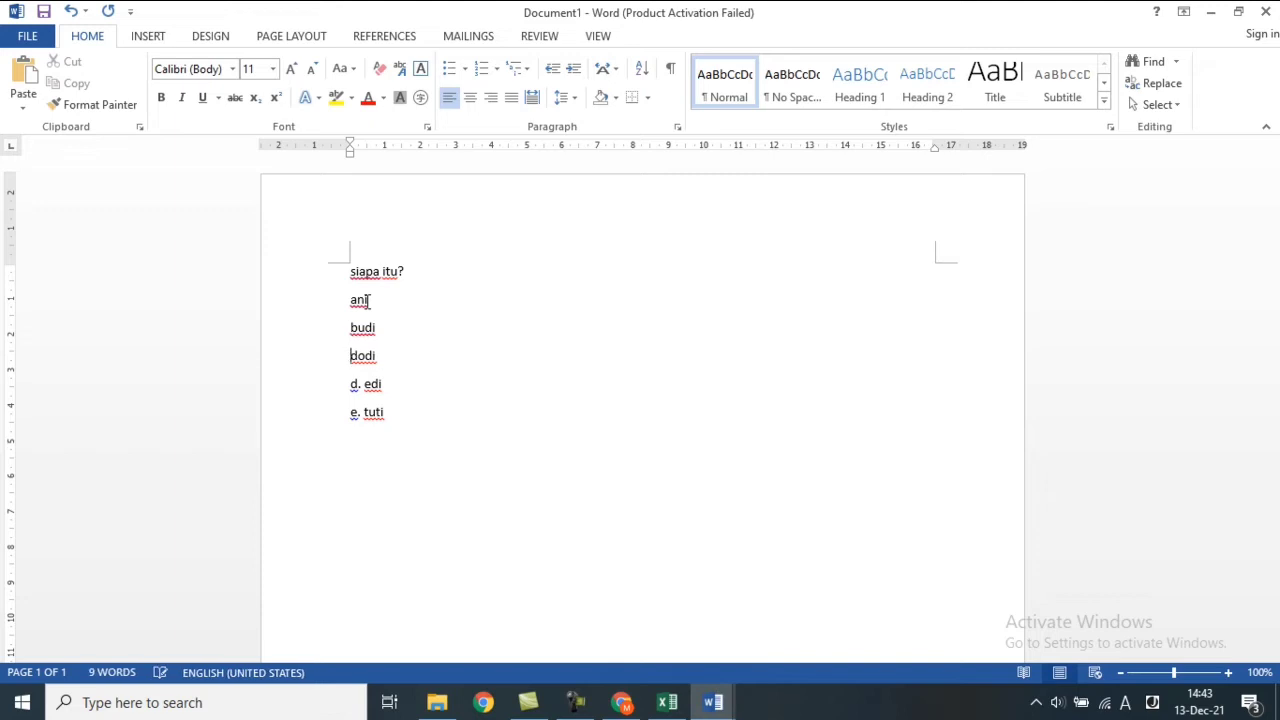
key(Down)
key(Delete)
key(Delete)
key(Delete)
key(Down)
key(Delete)
key(Delete)
key(Delete)
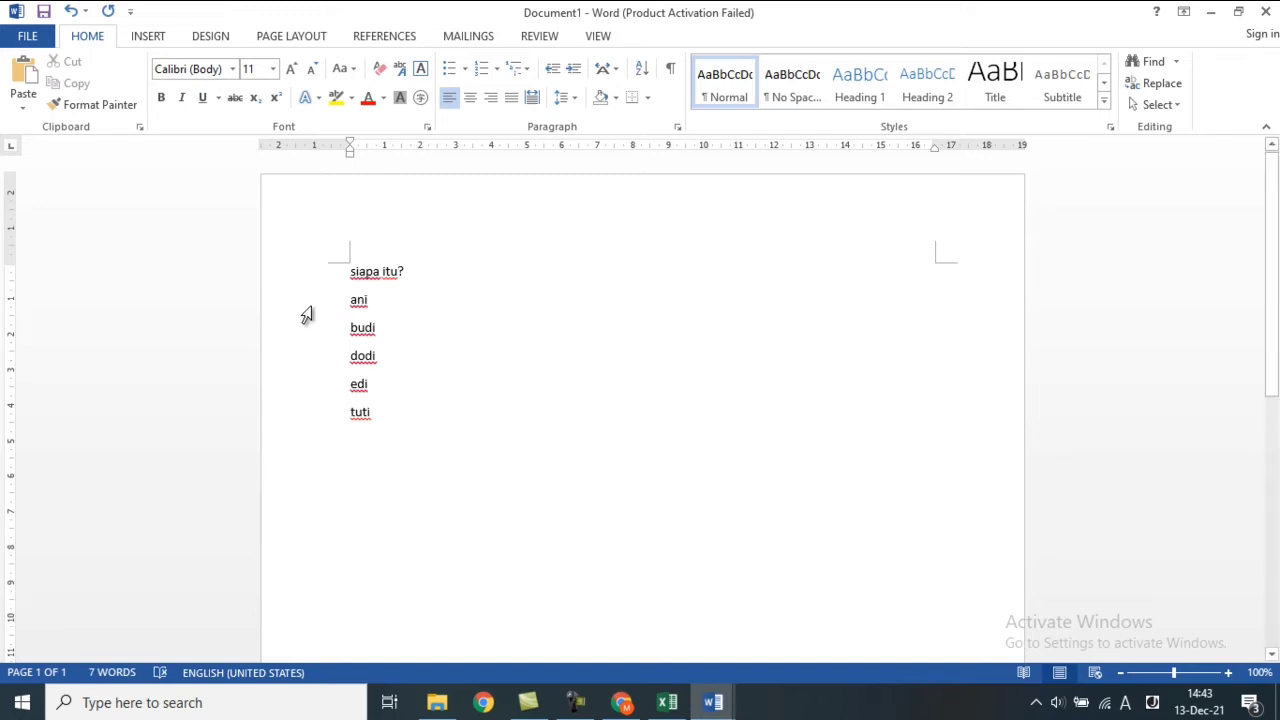
drag(376, 411, 350, 312)
key(ctrl+c)
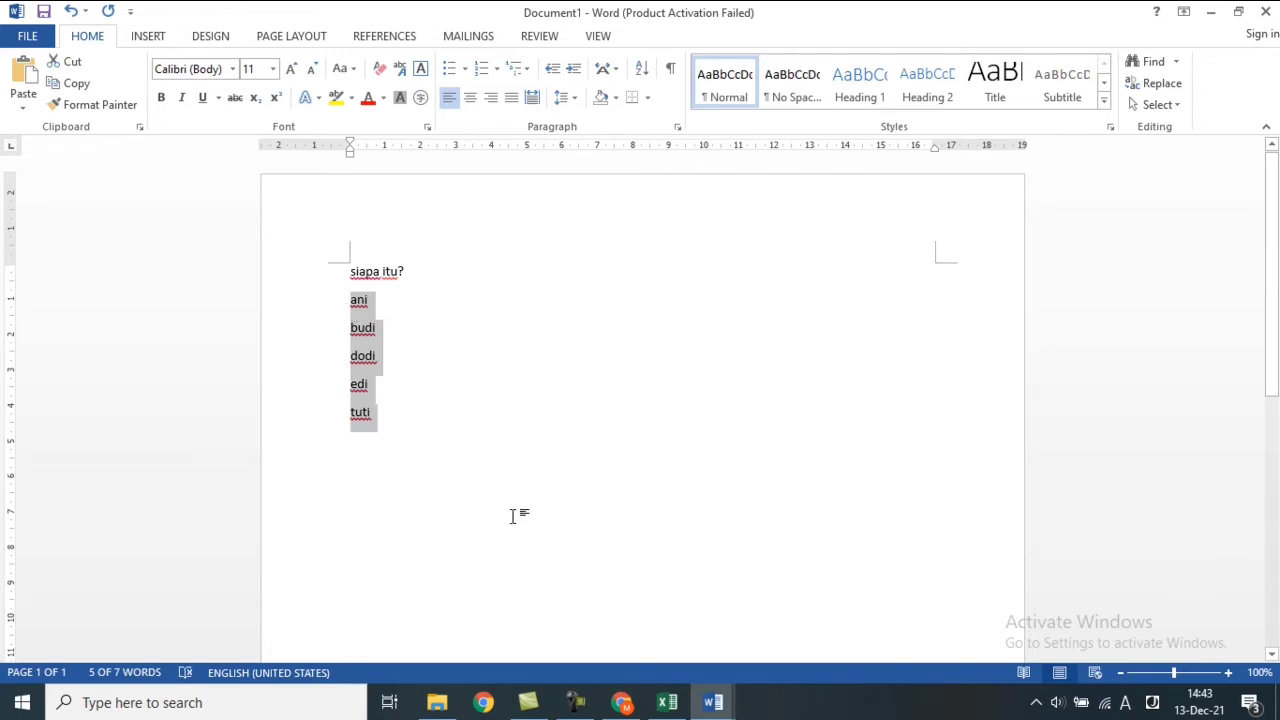
click(622, 700)
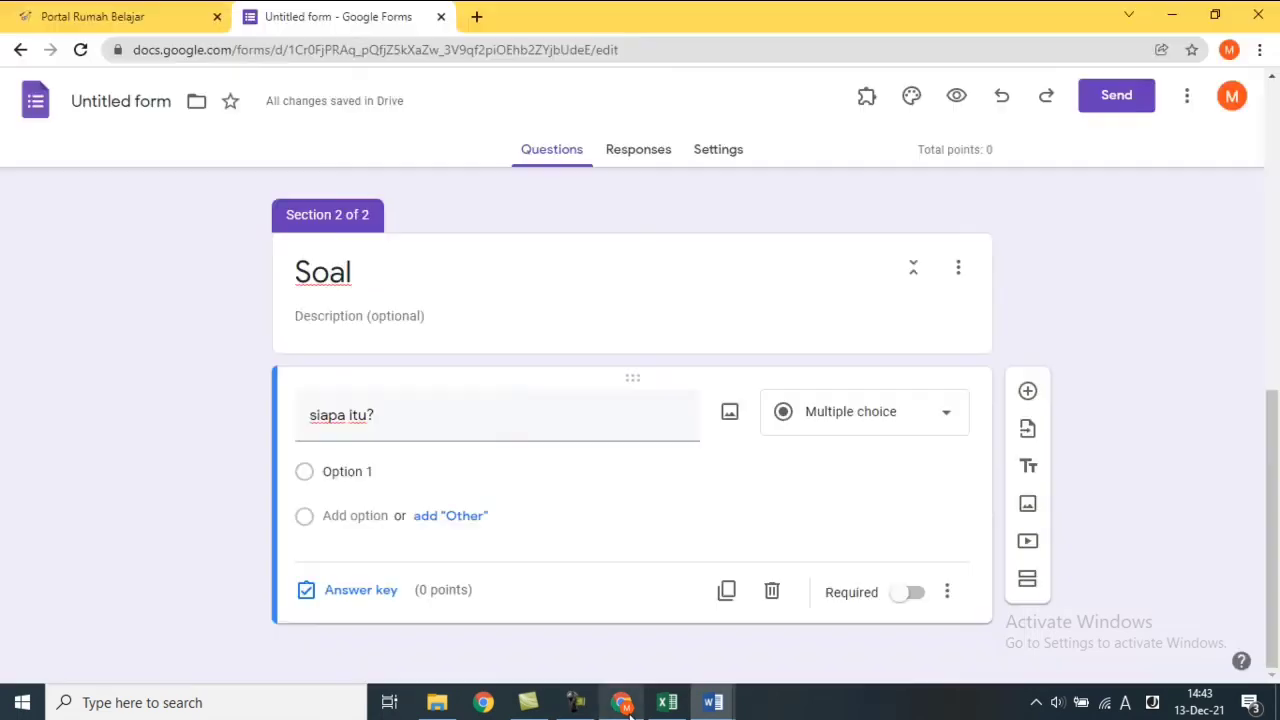
Paste ani, budi, dodi, edi, tuti as the question's options and mark it required.
click(394, 467)
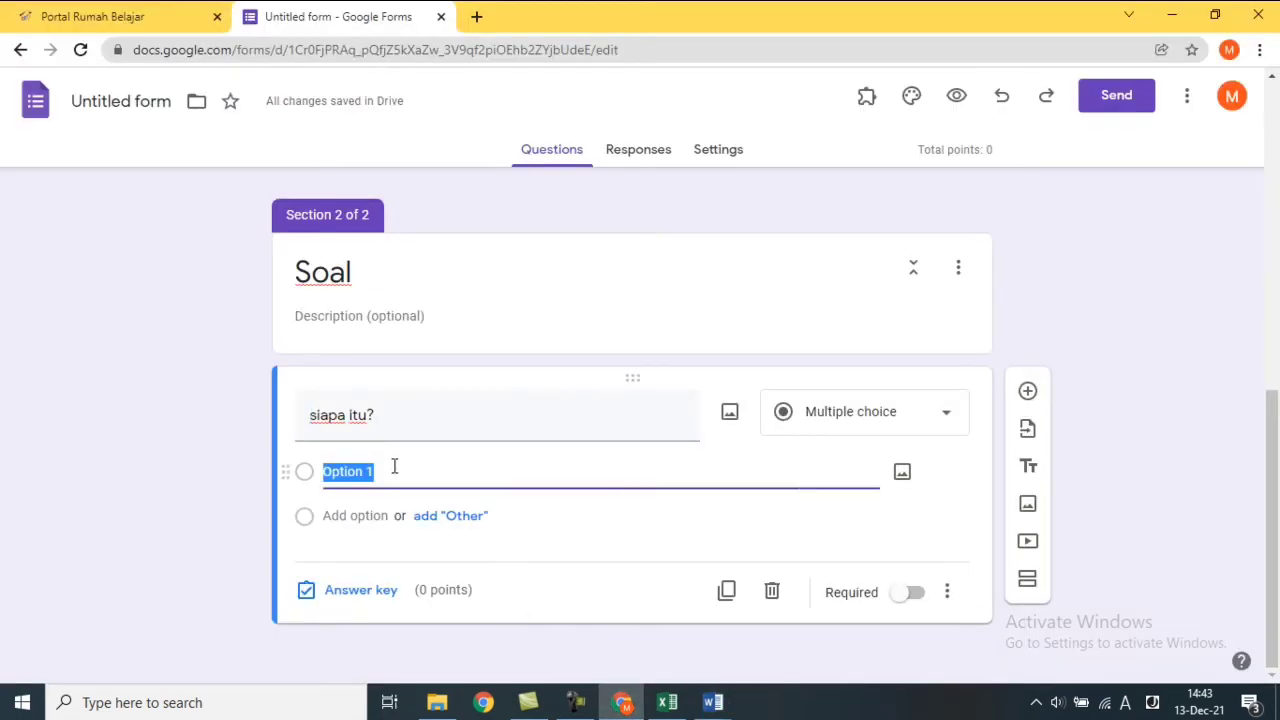
key(ctrl+v)
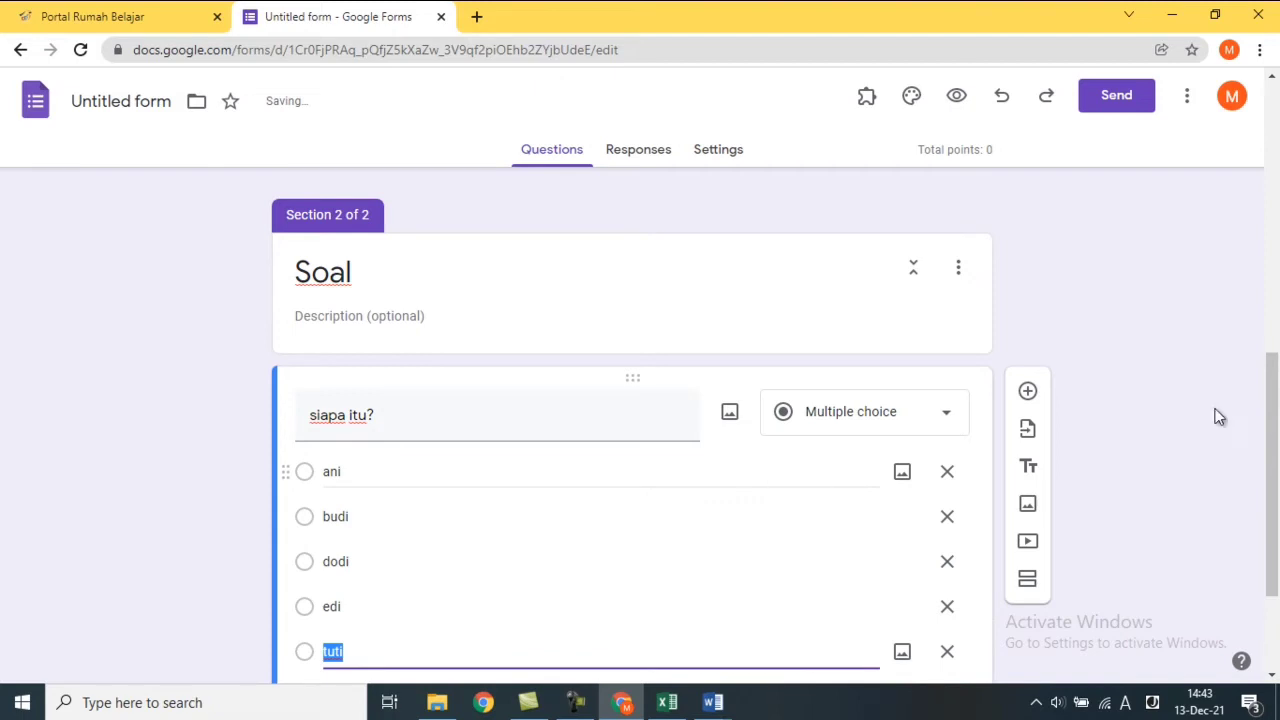
drag(1276, 404, 1276, 452)
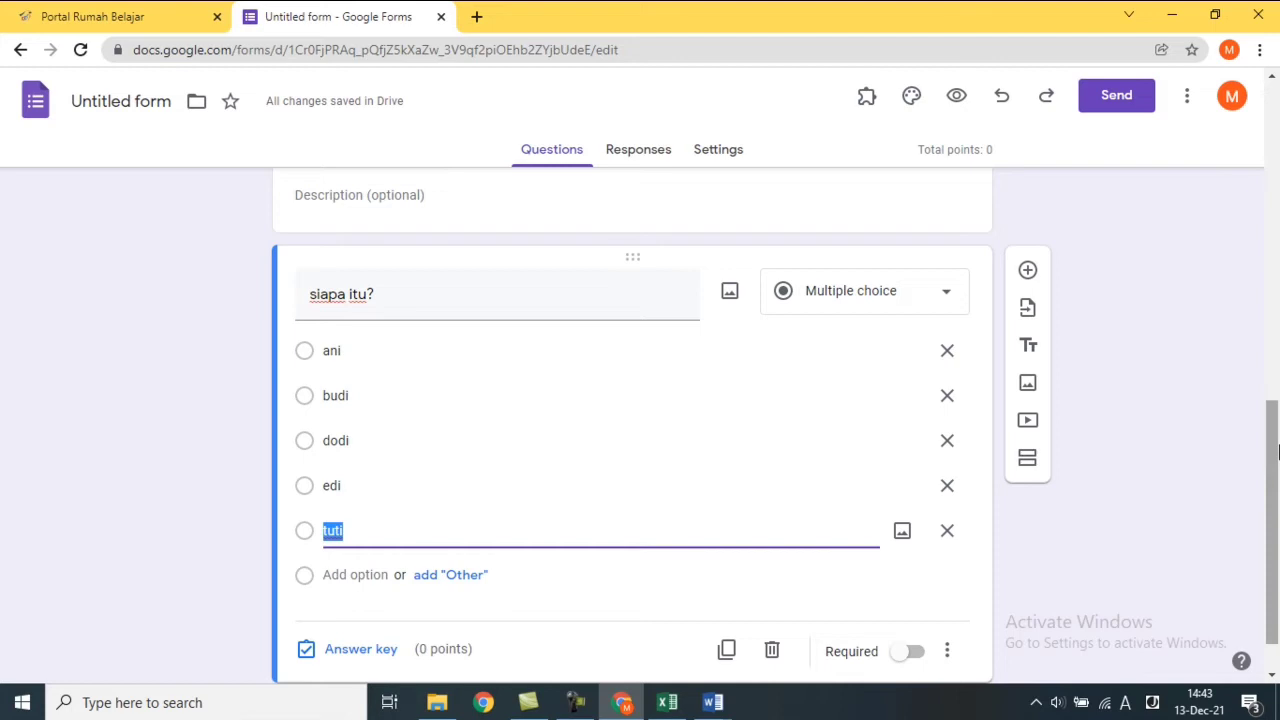
click(902, 652)
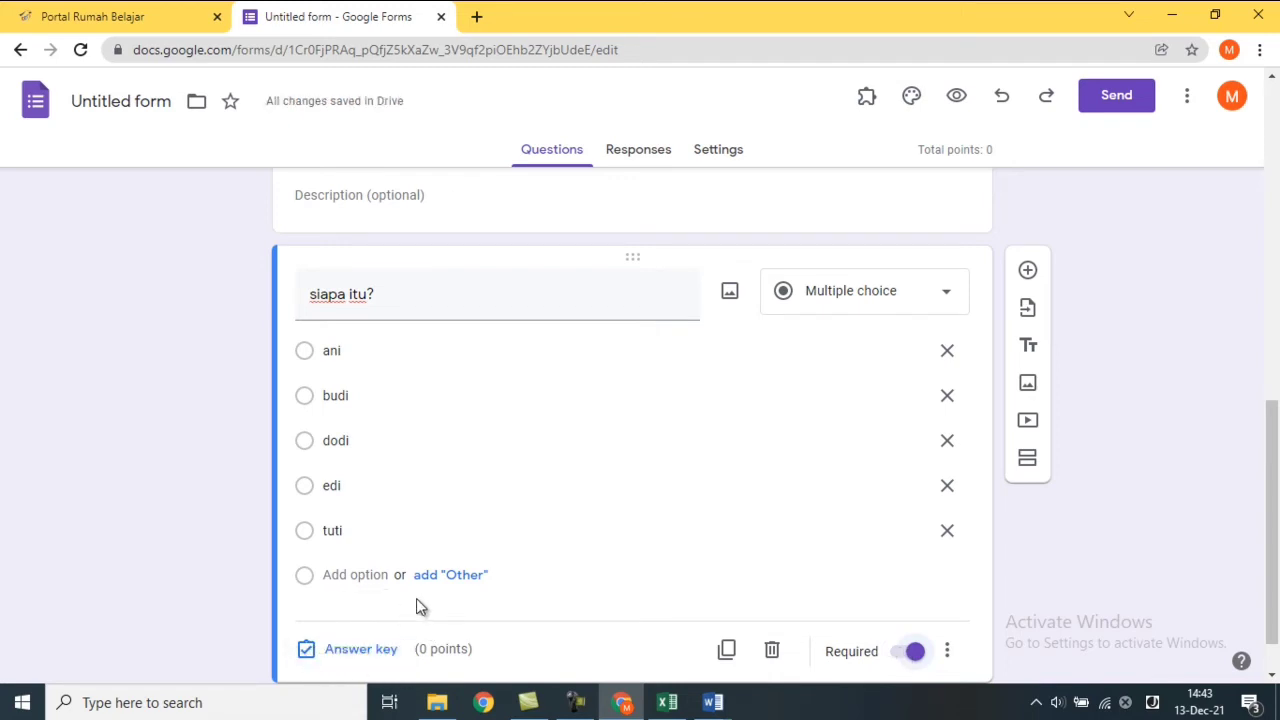
click(360, 652)
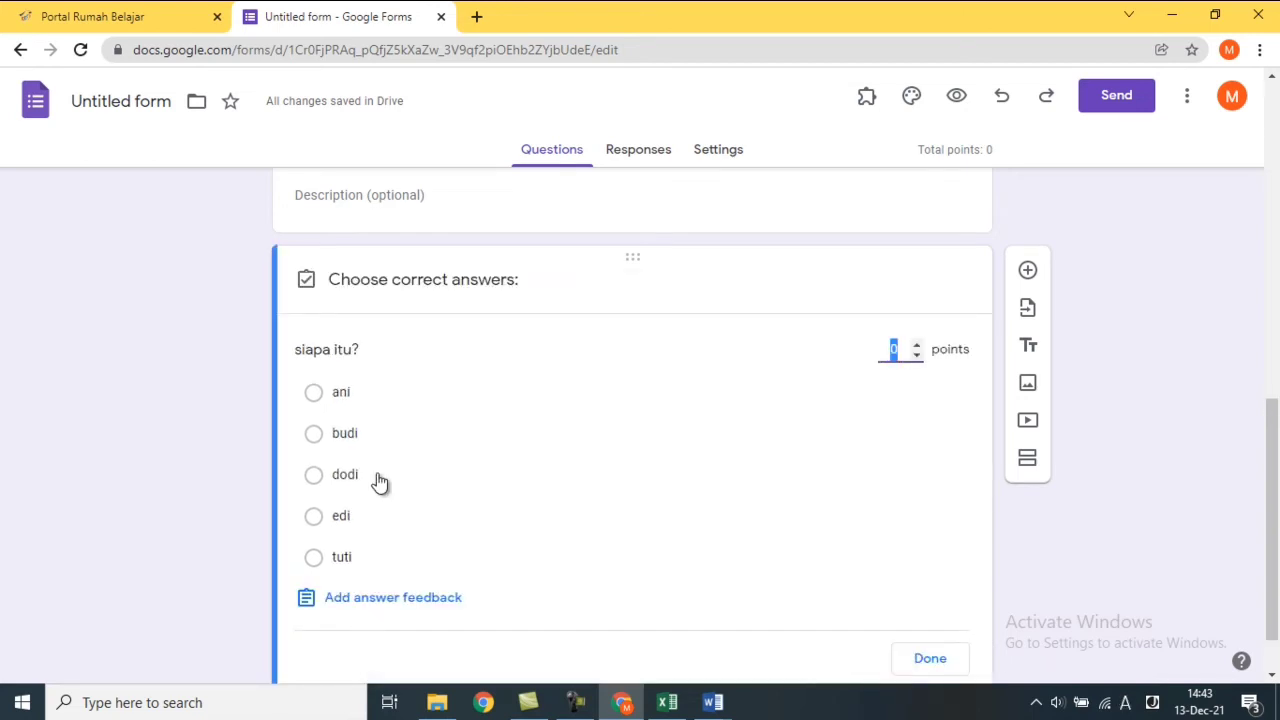
Mark budi as the only correct answer and give the question 10 points in the answer key.
click(314, 434)
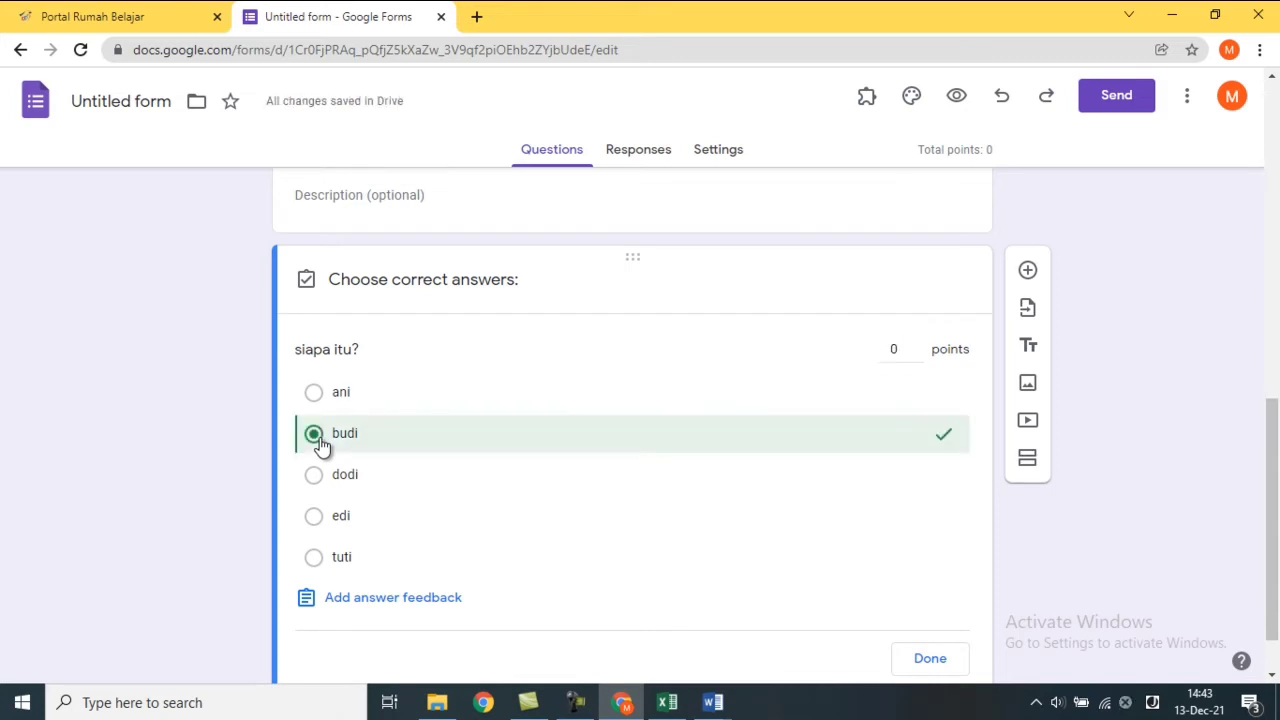
click(314, 520)
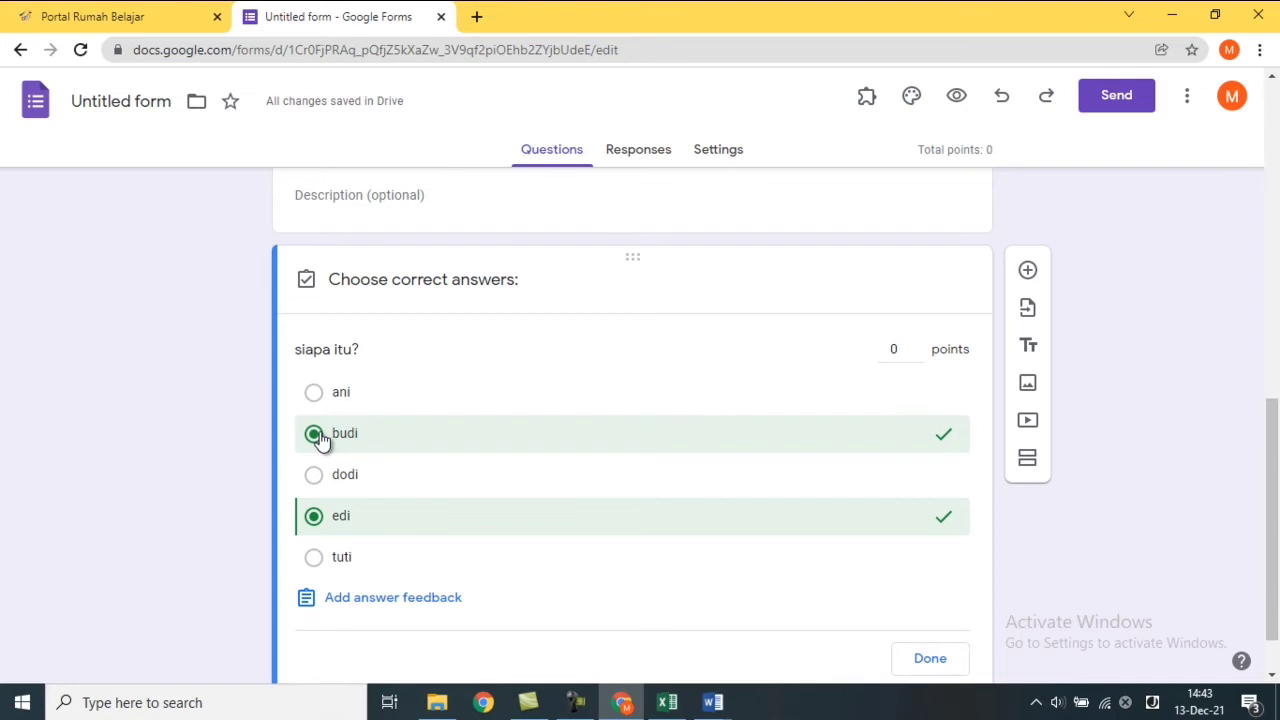
click(339, 514)
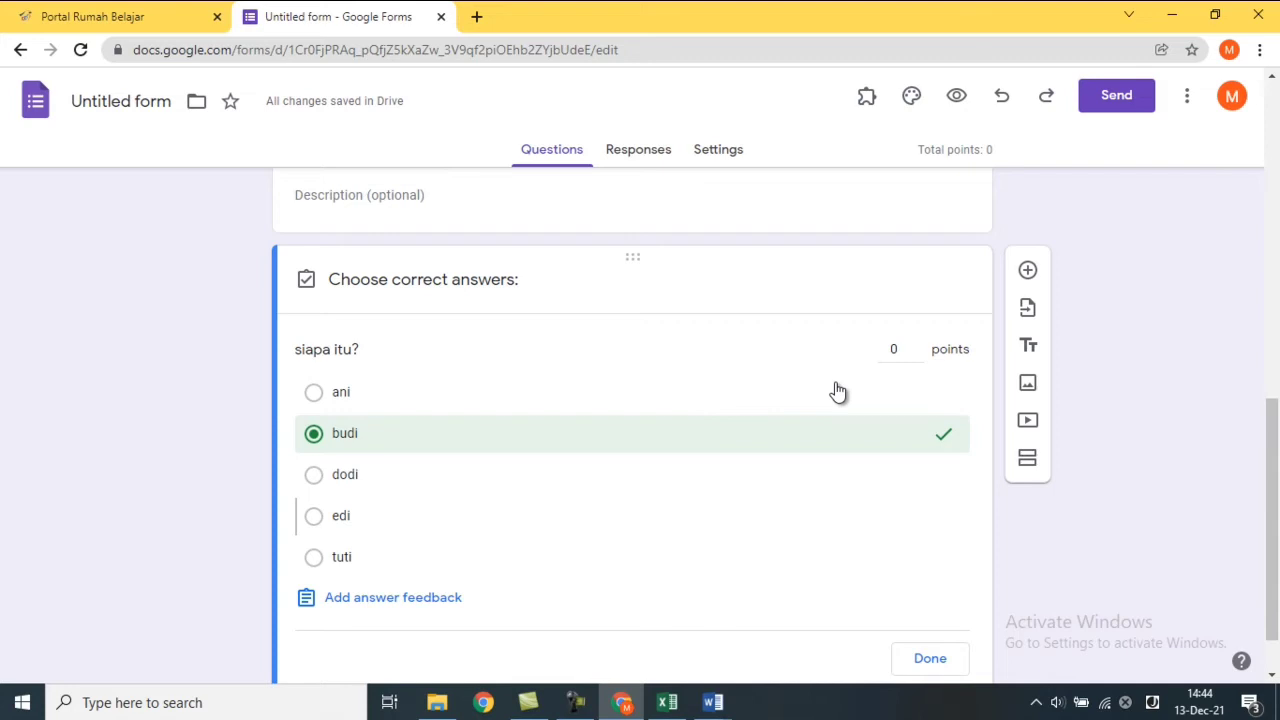
double_click(903, 348)
click(917, 345)
click(918, 348)
click(918, 348)
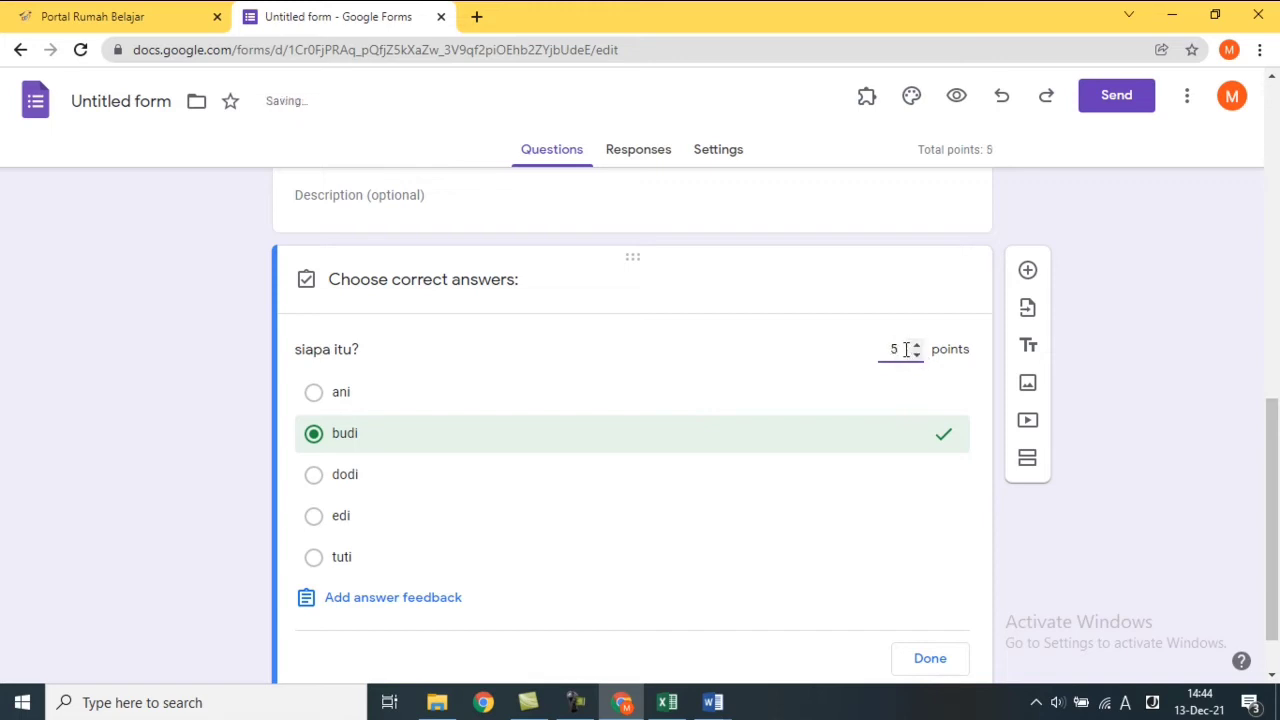
drag(906, 349, 859, 348)
text(10)
click(930, 660)
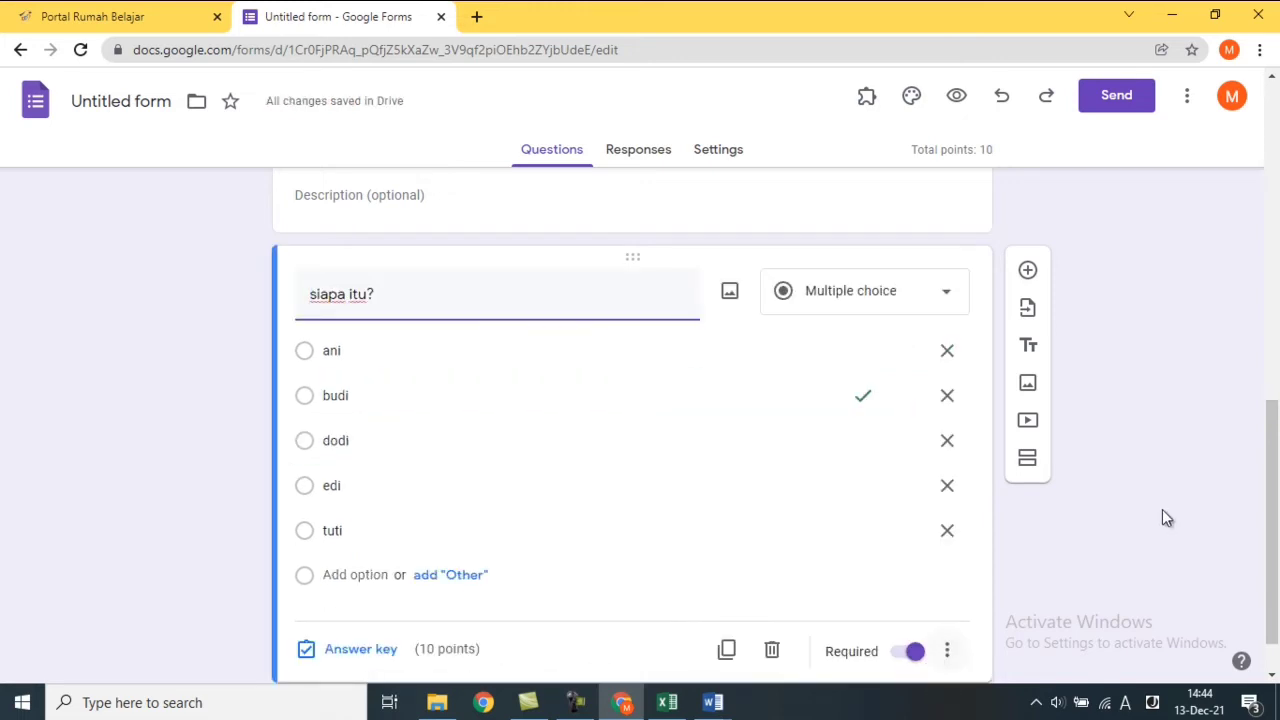
Add a new blank question below 'siapa itu?'.
scroll(1275, 490, down, 1)
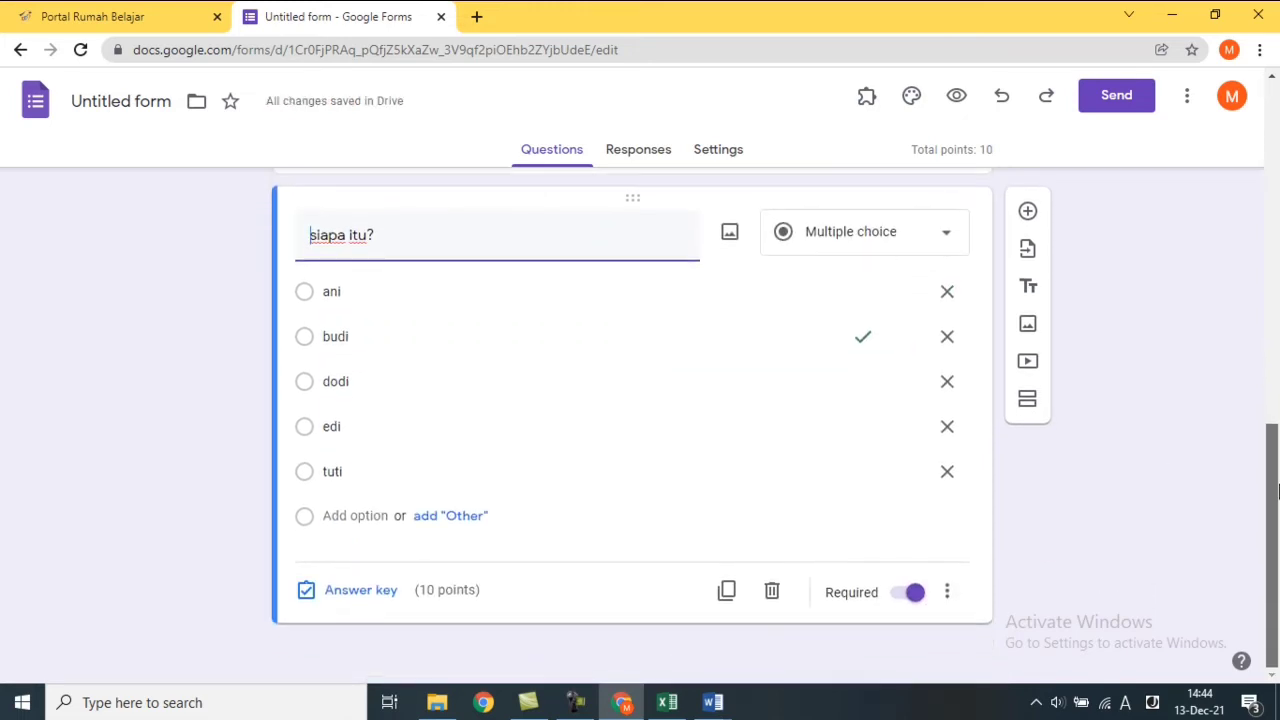
mouse_move(1279, 491)
mouse_down()
mouse_move(1278, 472)
mouse_move(1279, 494)
mouse_up()
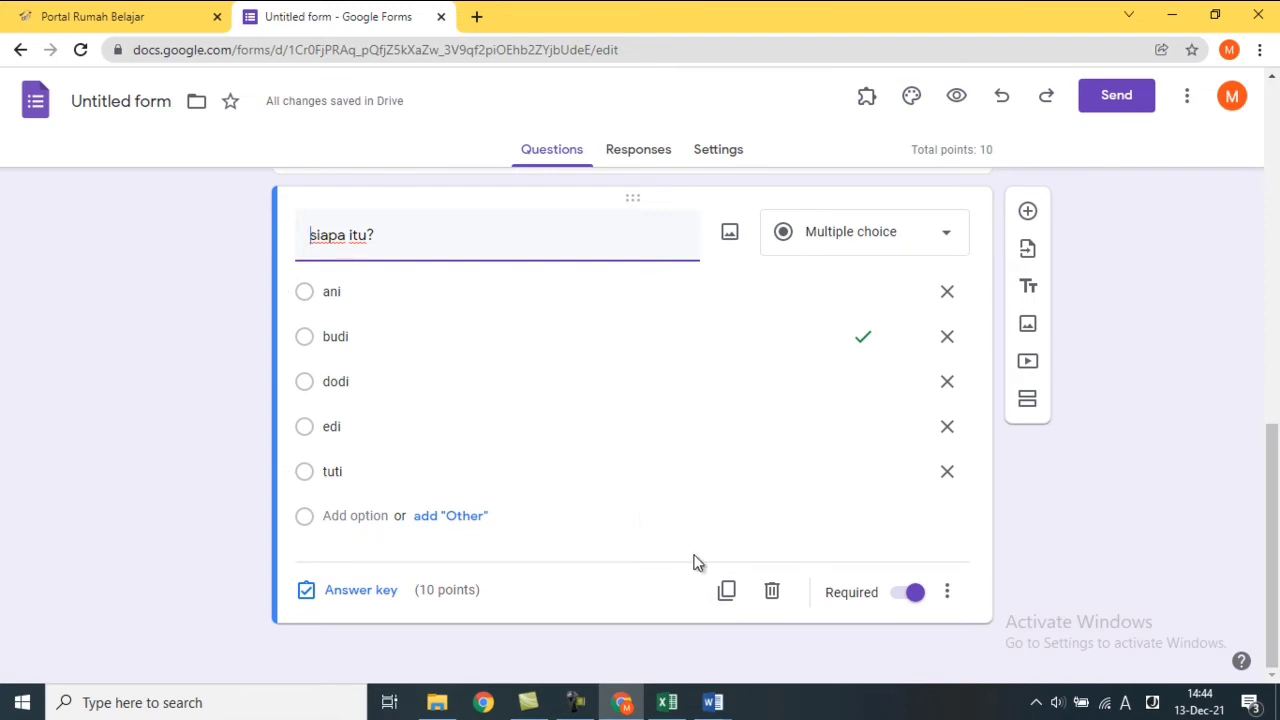
click(1027, 215)
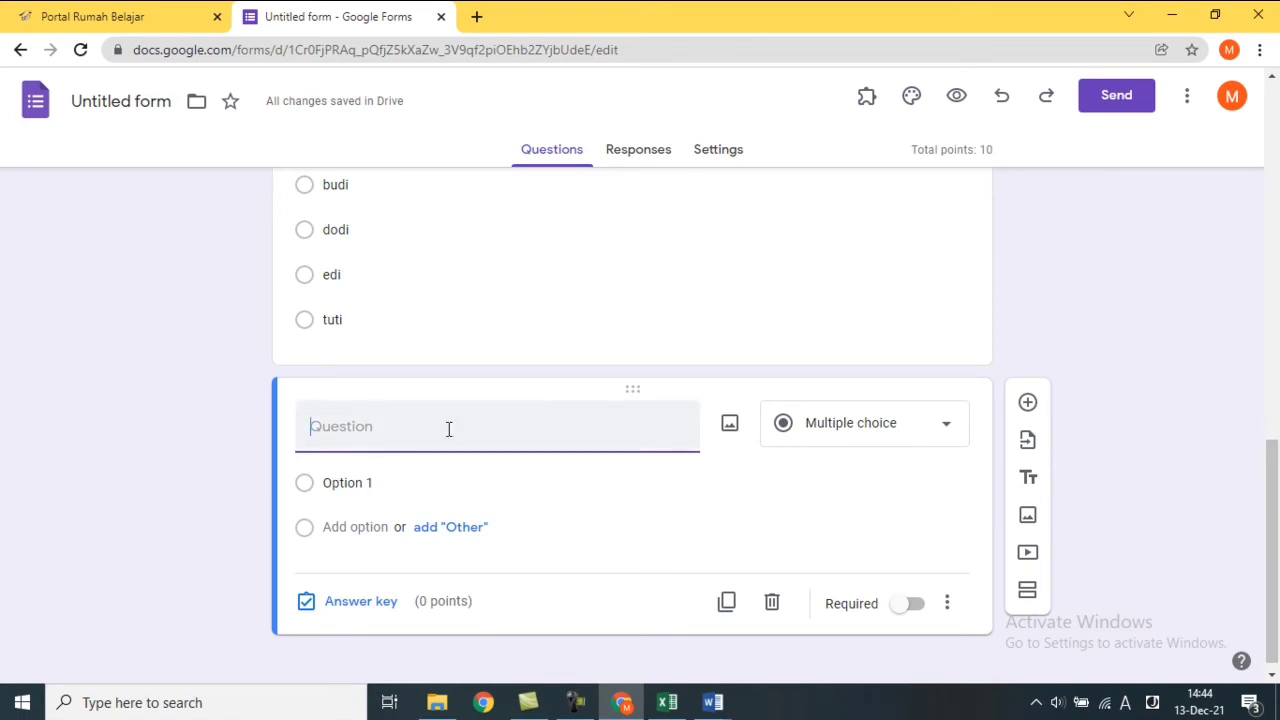
Check the SOAL USBN MATEMATIKA IPA KUR 2006 PAKET 3 document, then open a new browser tab.
click(712, 702)
click(639, 658)
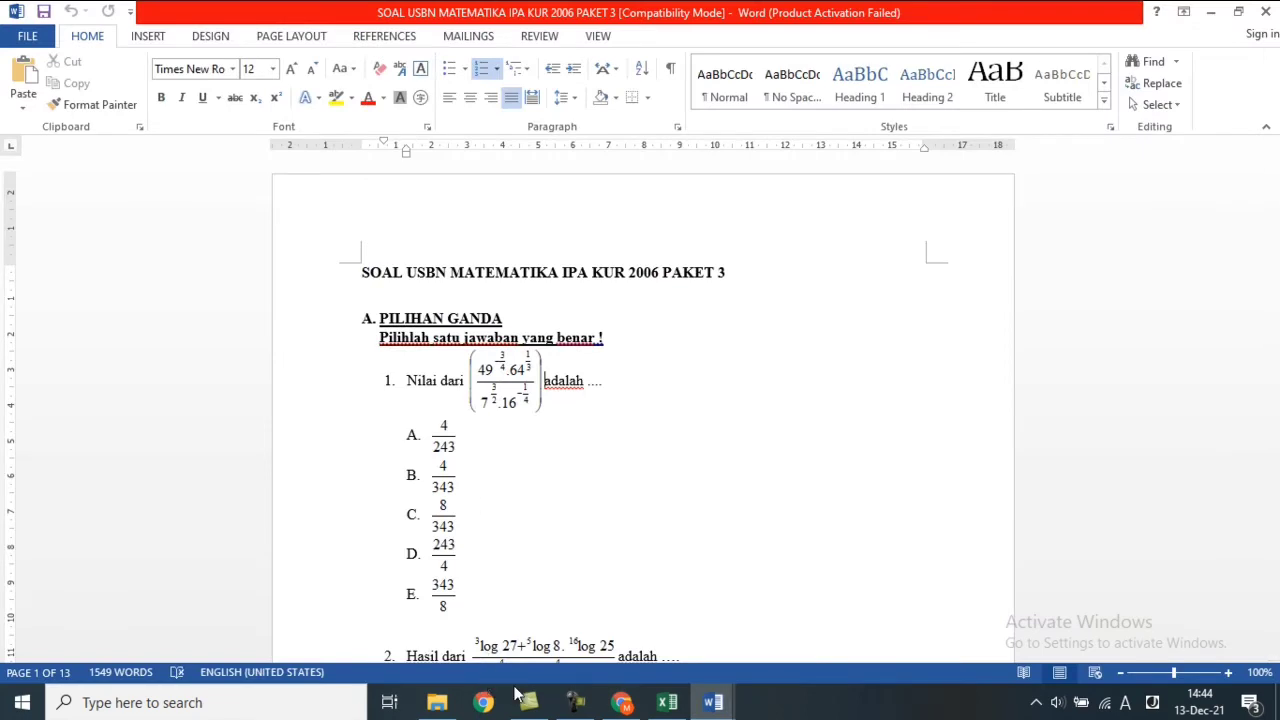
click(620, 703)
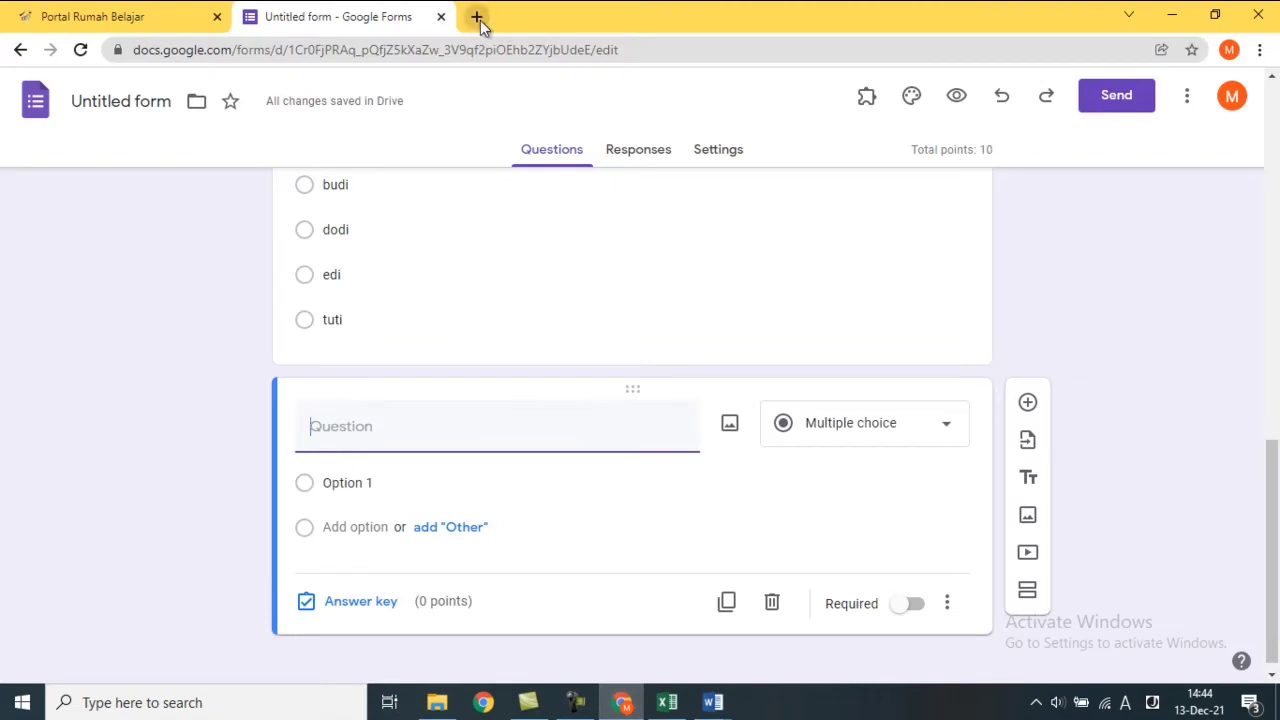
click(478, 18)
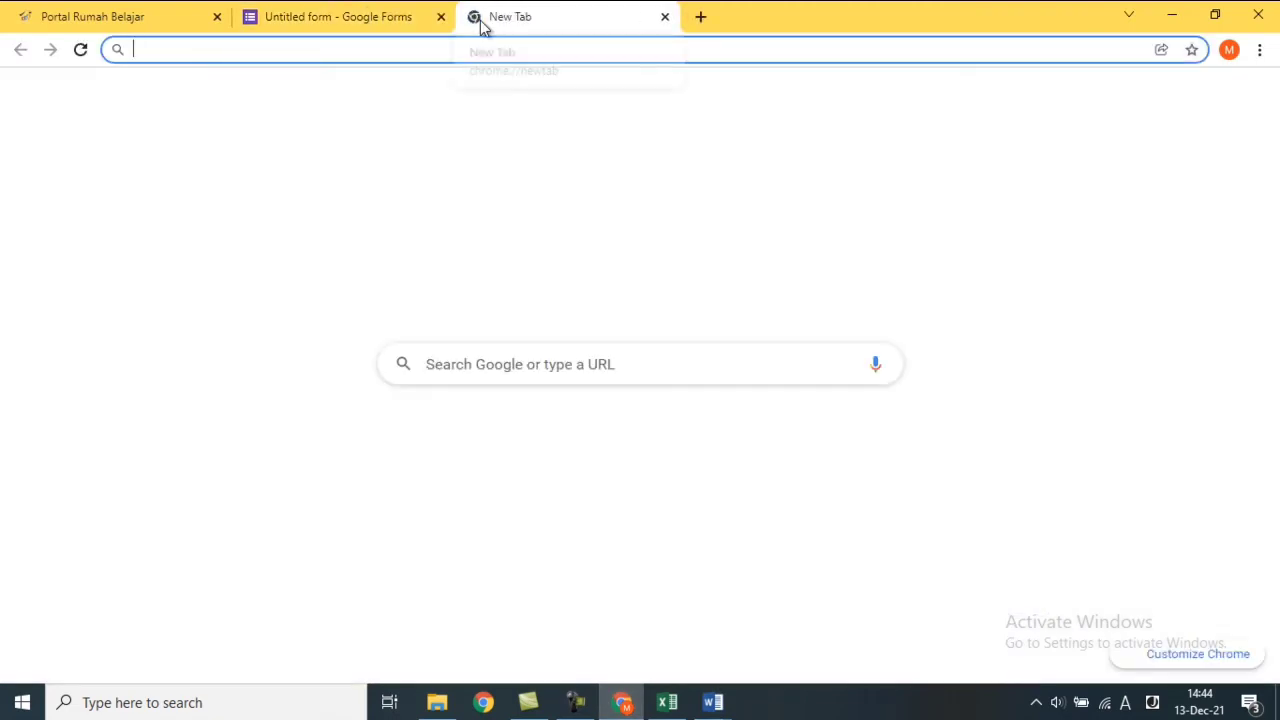
Search Google for lightshot and open the Lightshot download page from the results.
text(lighs)
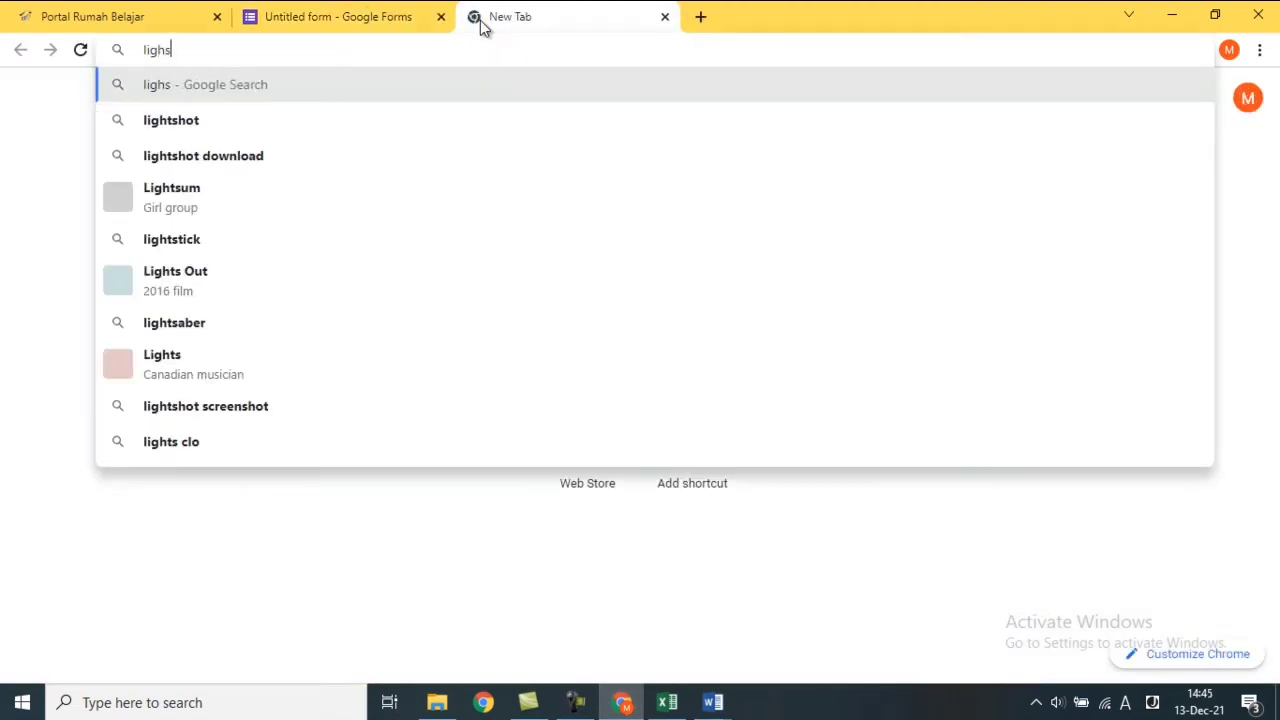
text(hoot)
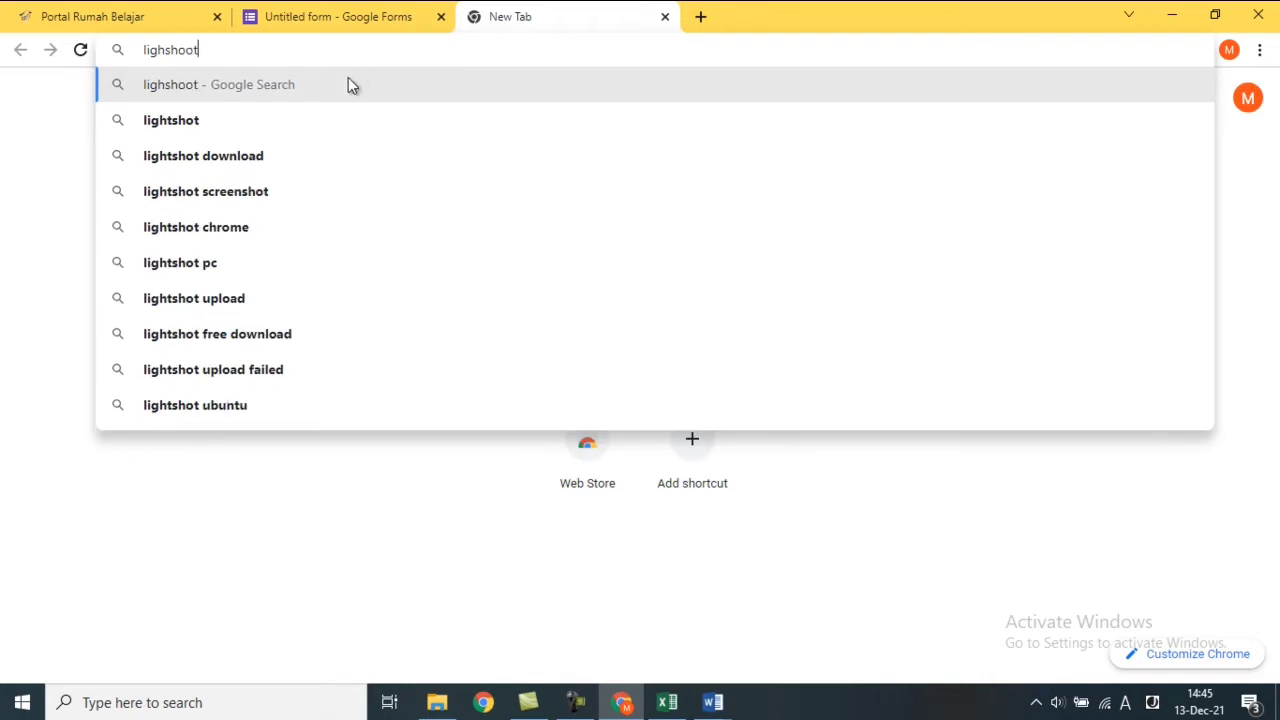
click(232, 120)
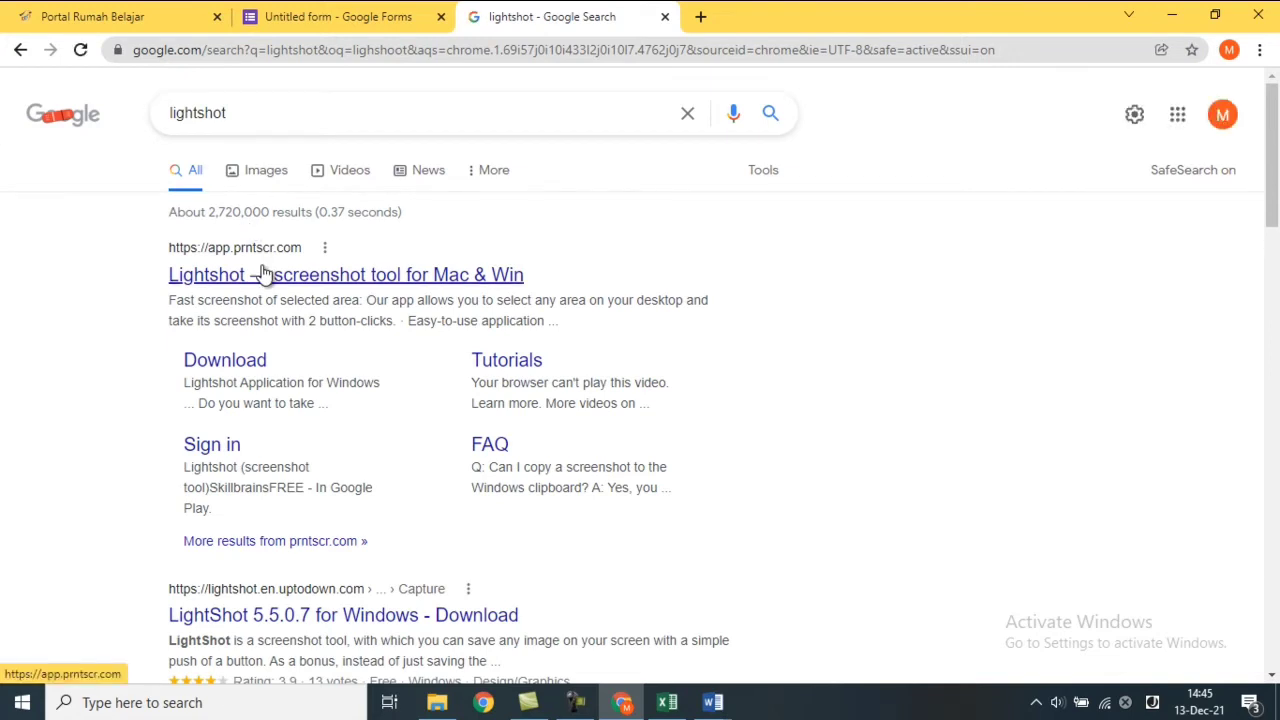
click(262, 275)
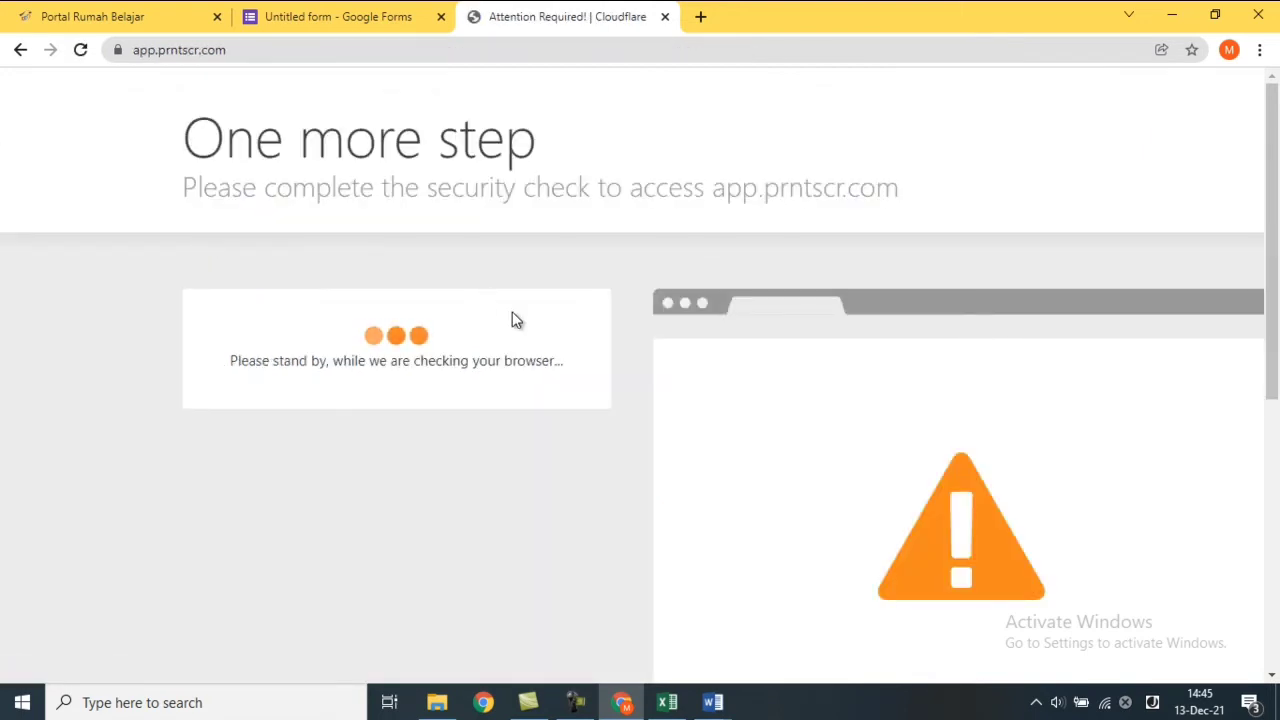
drag(1272, 240, 1277, 150)
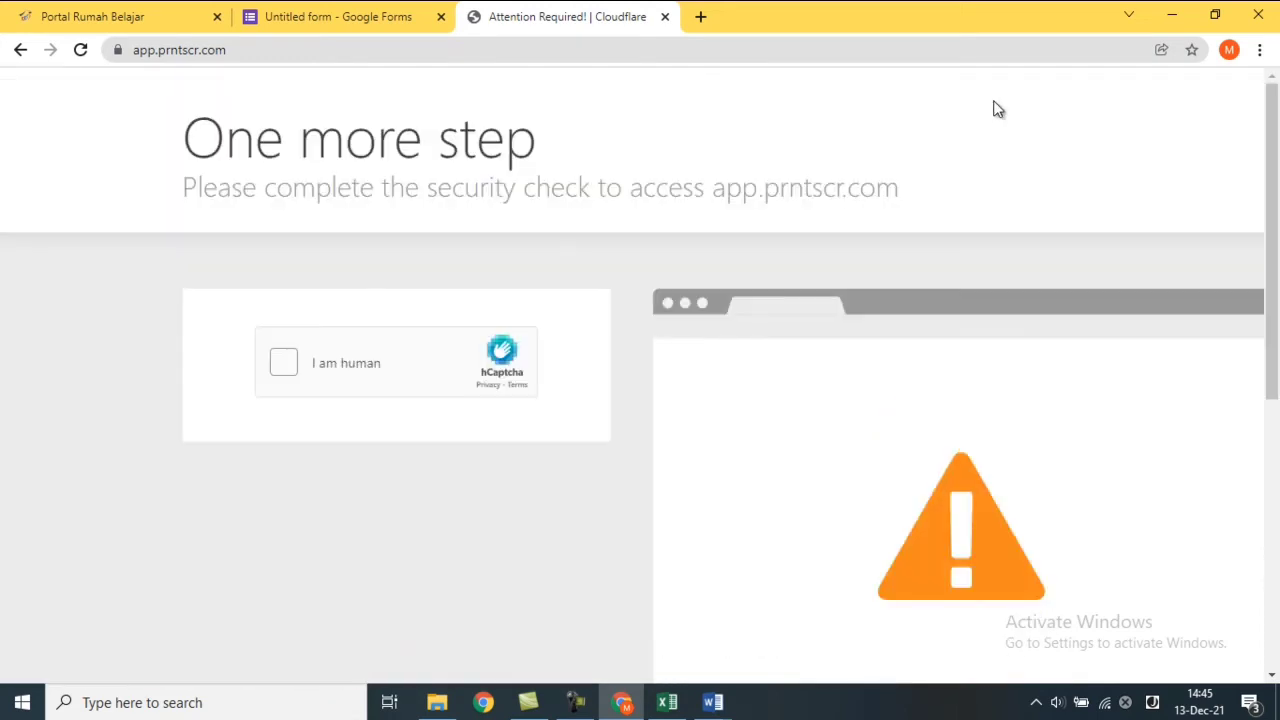
click(19, 50)
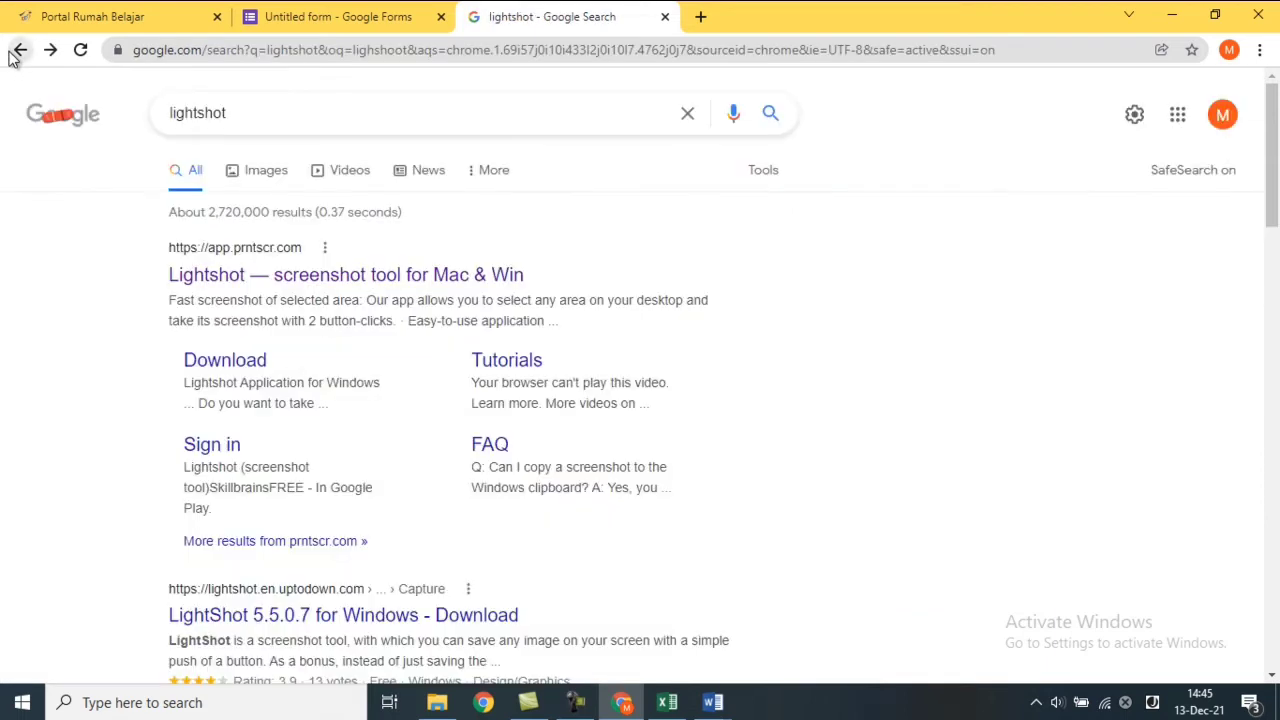
click(233, 369)
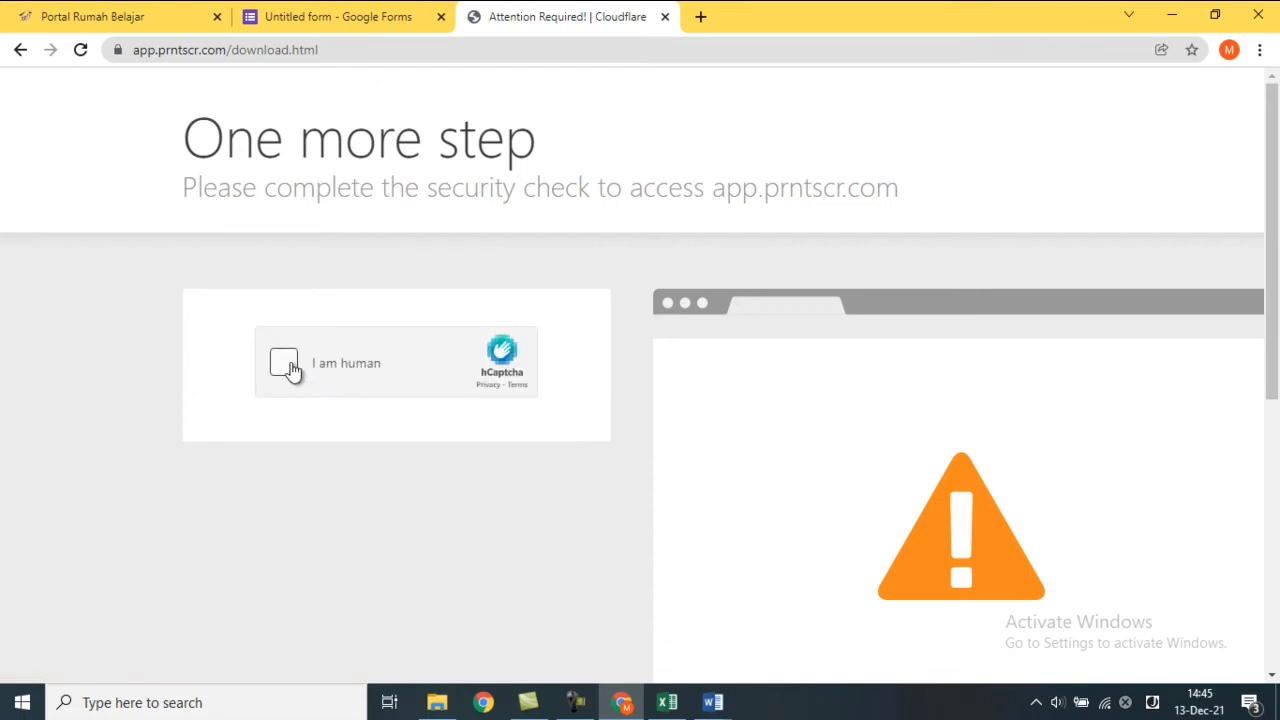
Complete the hCaptcha check by selecting all bus pictures in two rounds and verifying.
click(289, 366)
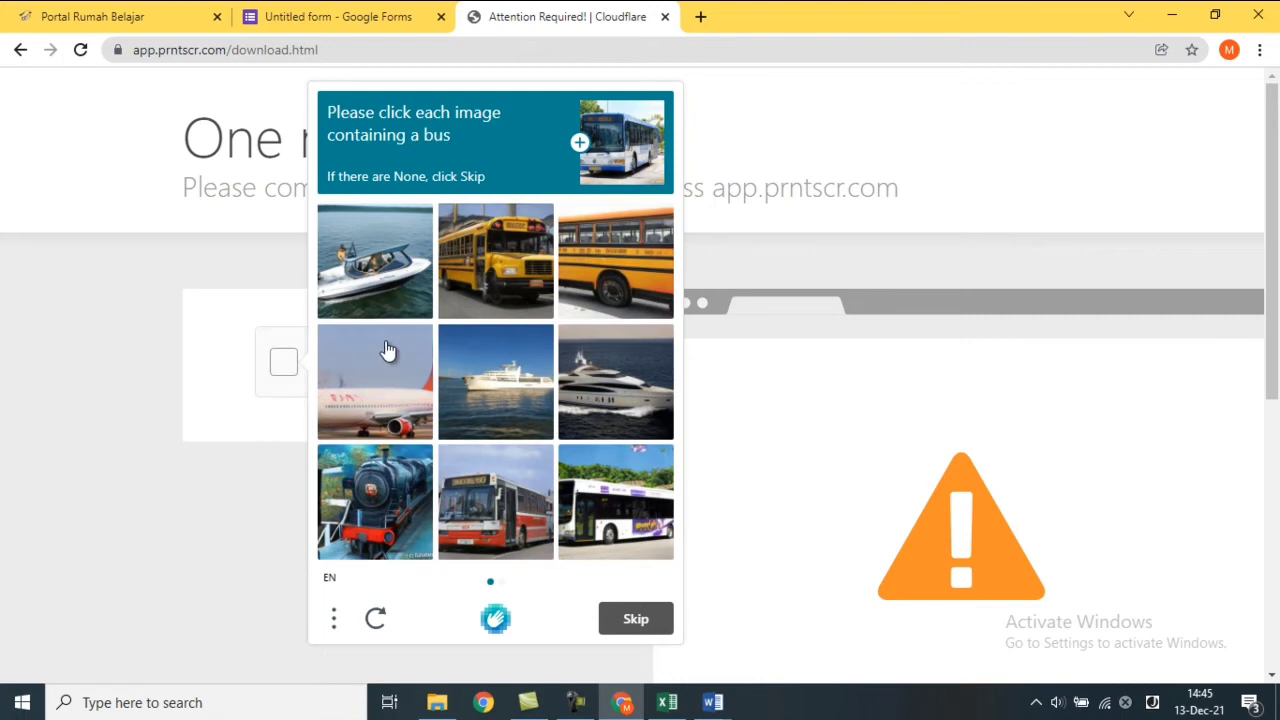
click(483, 290)
click(606, 265)
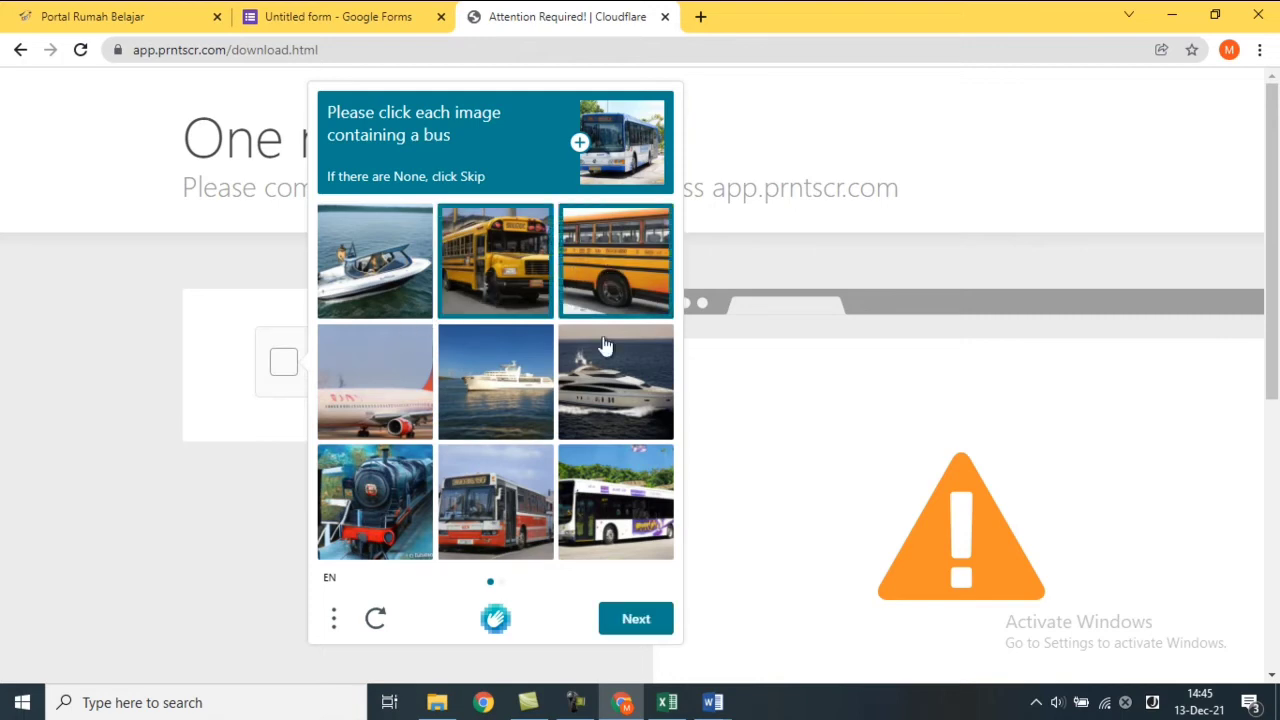
click(501, 505)
click(602, 505)
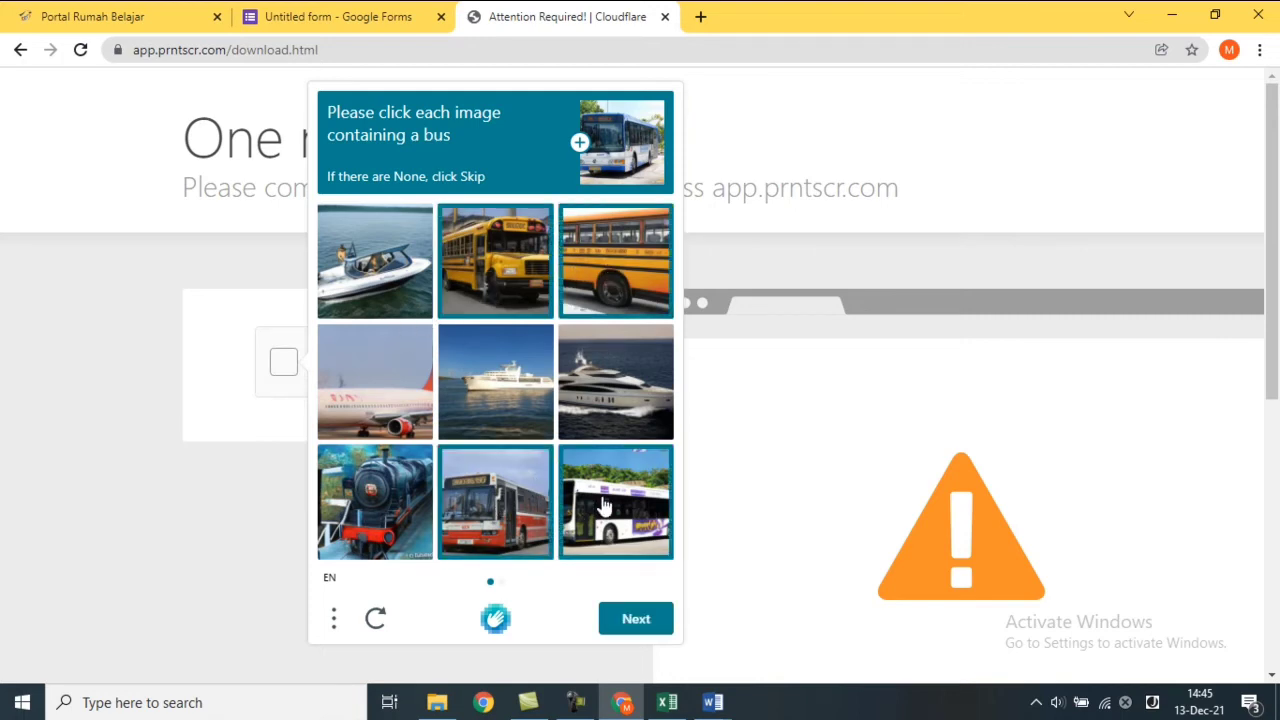
click(636, 619)
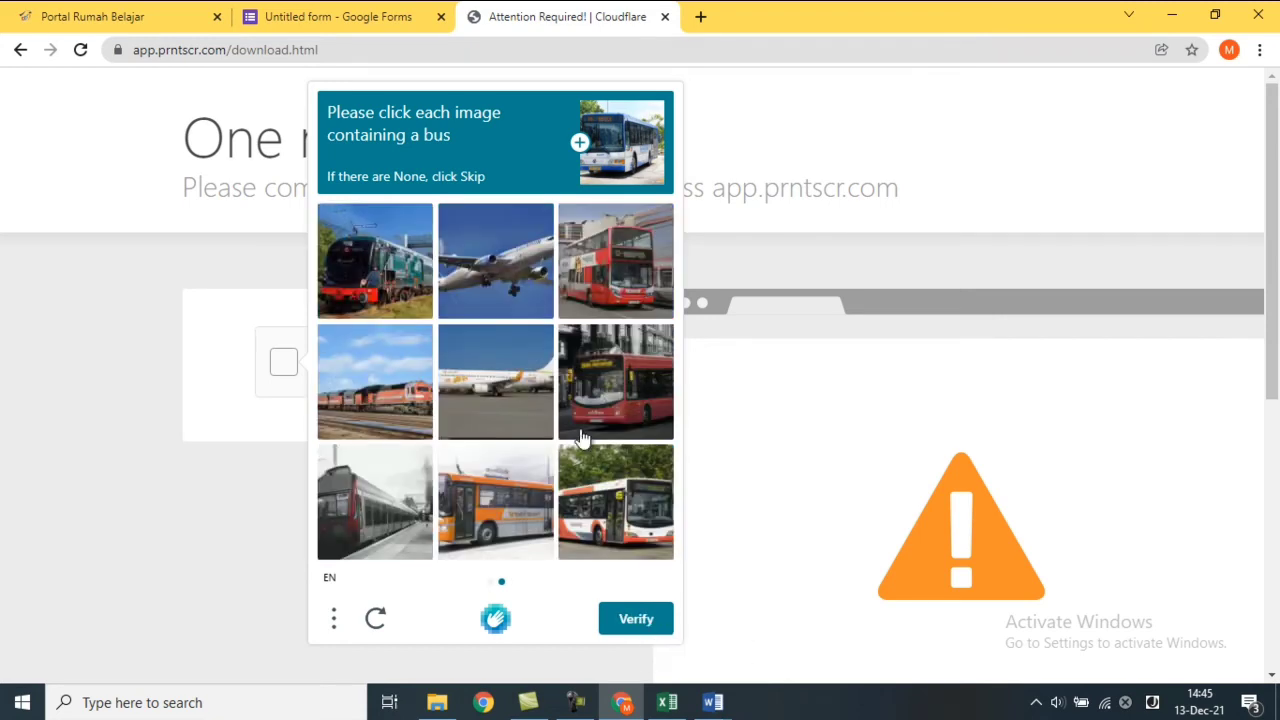
click(638, 305)
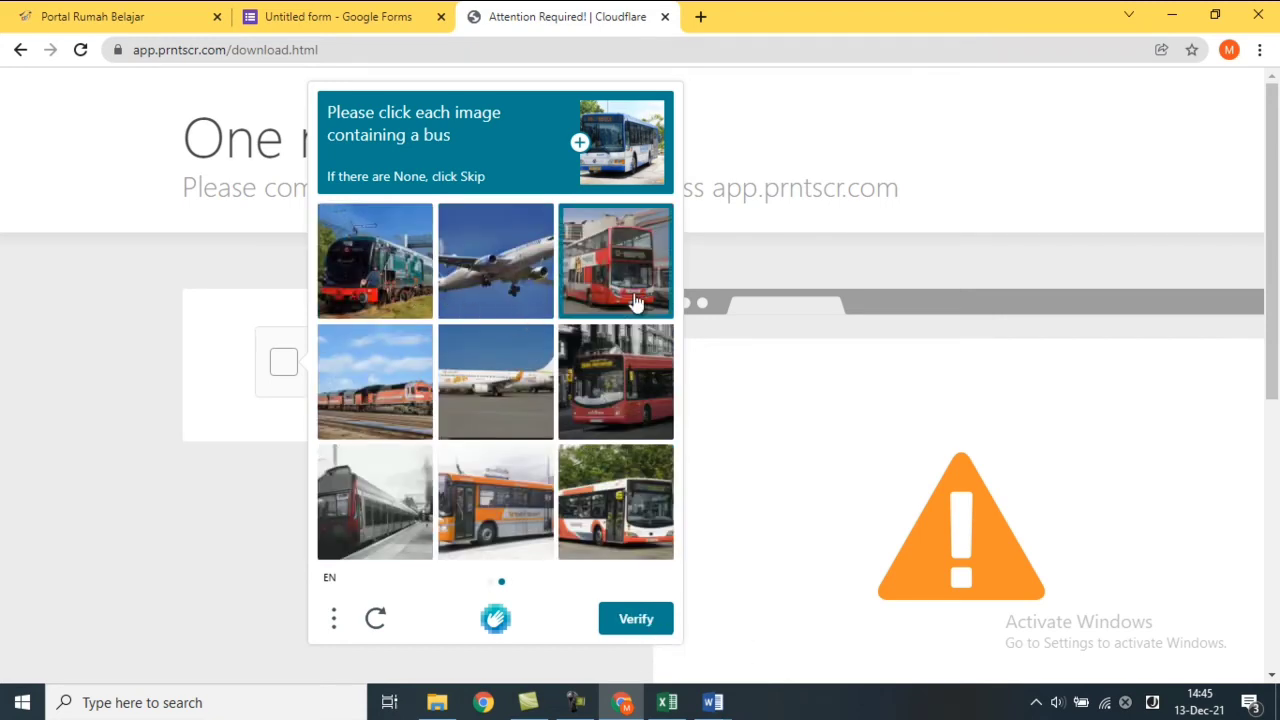
click(629, 411)
click(621, 527)
click(535, 511)
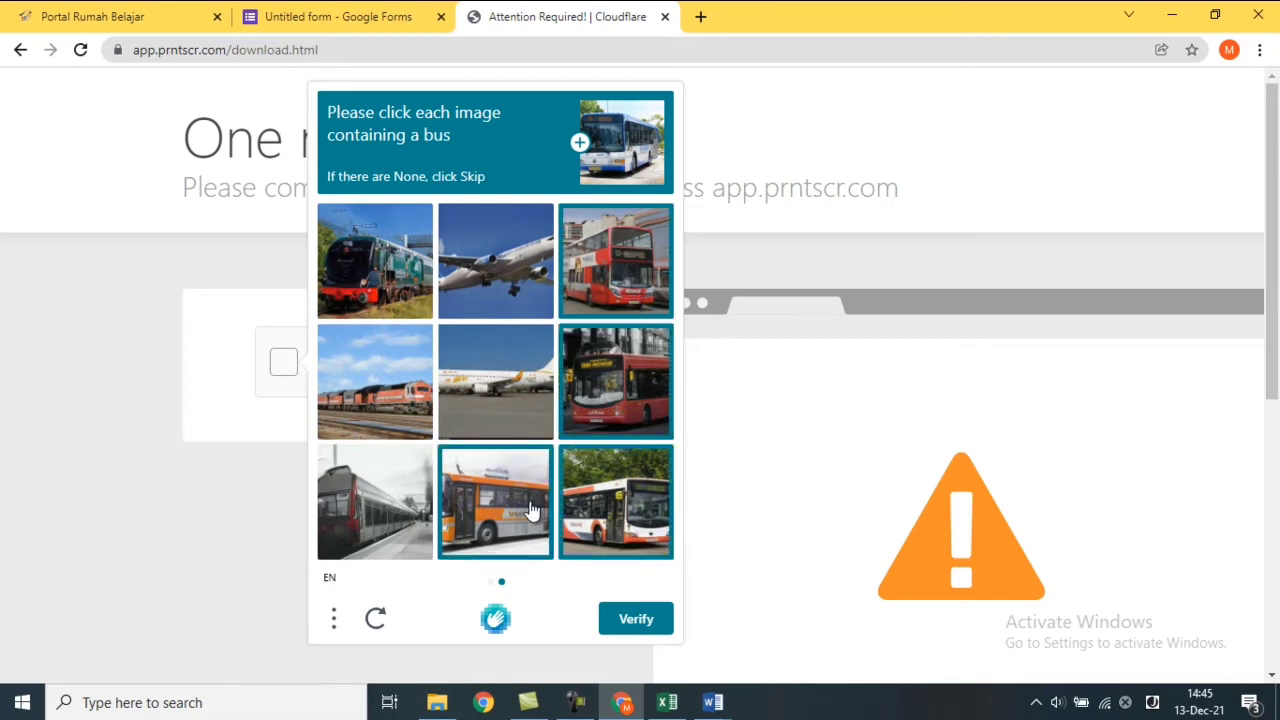
click(635, 620)
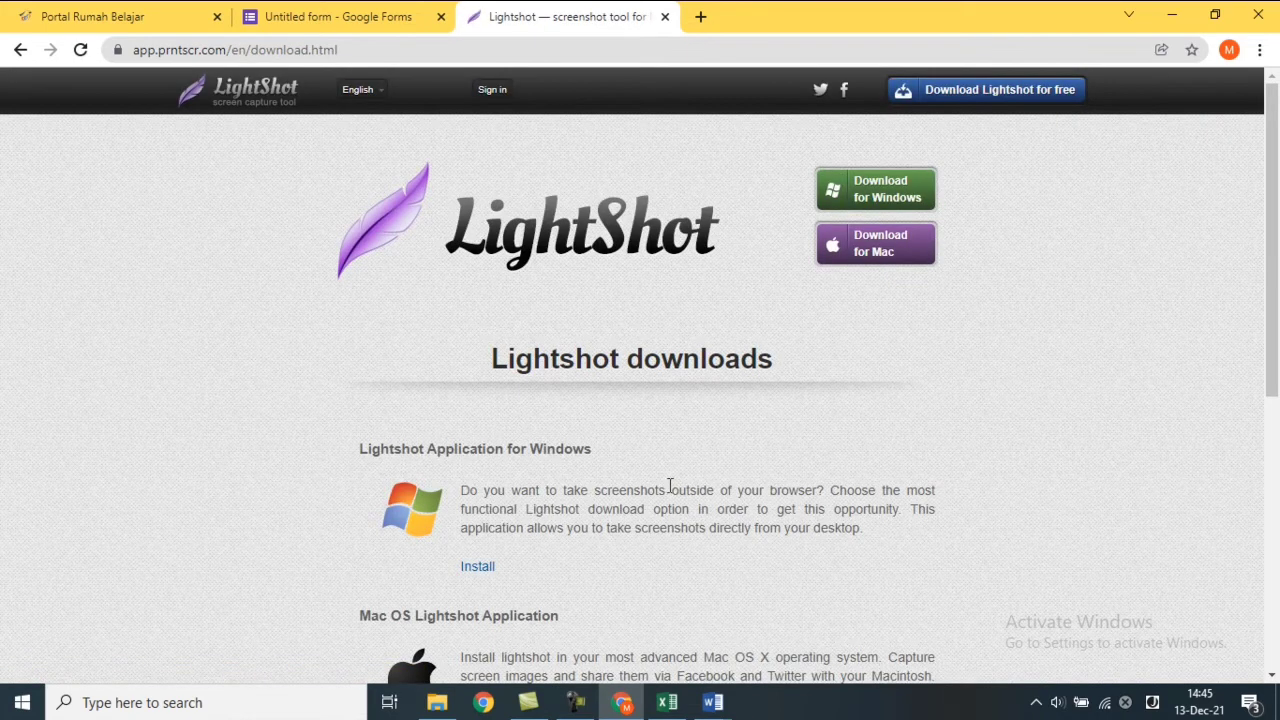
Download the Windows installer setup-lightshot.exe and launch it from the download bar.
click(884, 197)
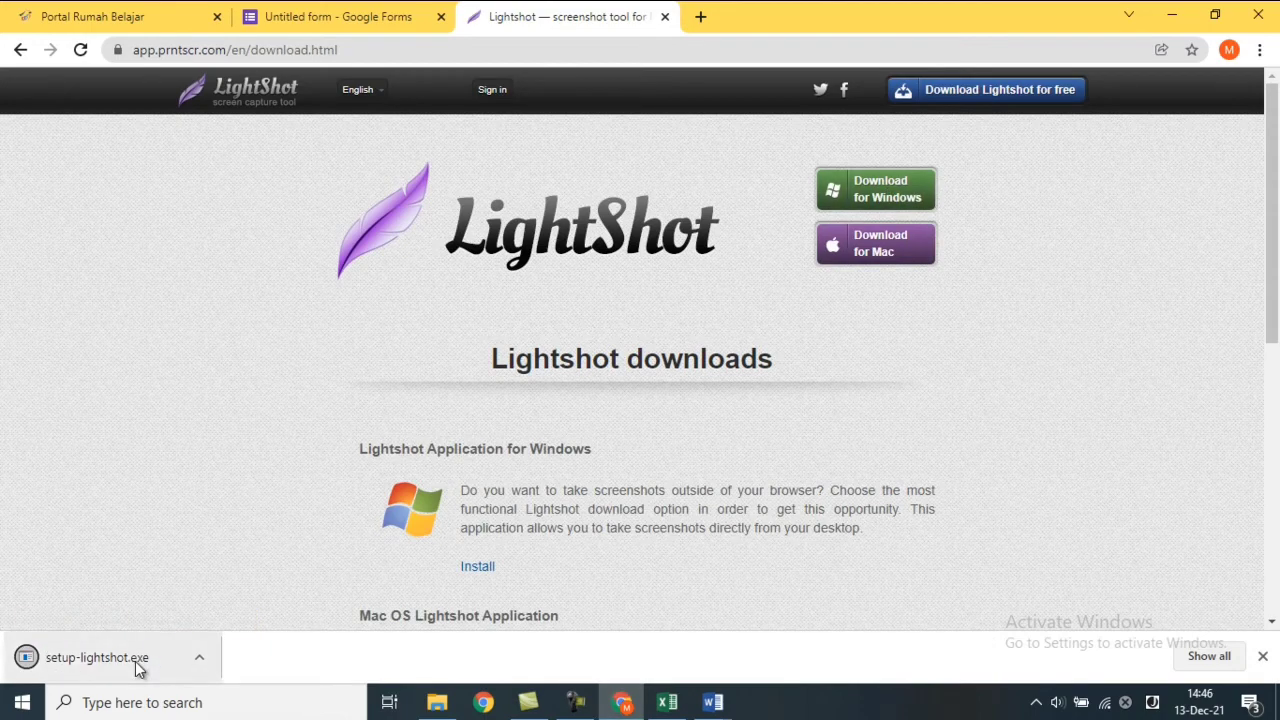
mouse_move(1273, 310)
mouse_down()
mouse_move(1278, 407)
mouse_move(1276, 302)
mouse_up()
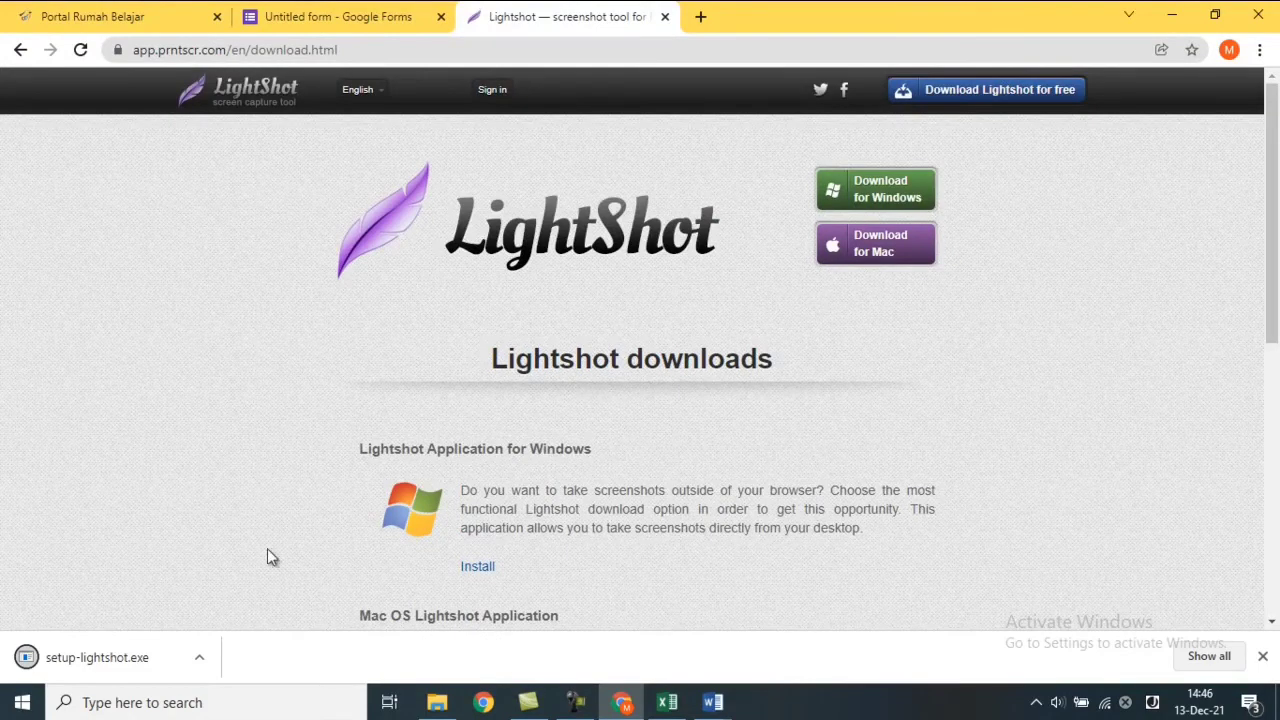
click(104, 655)
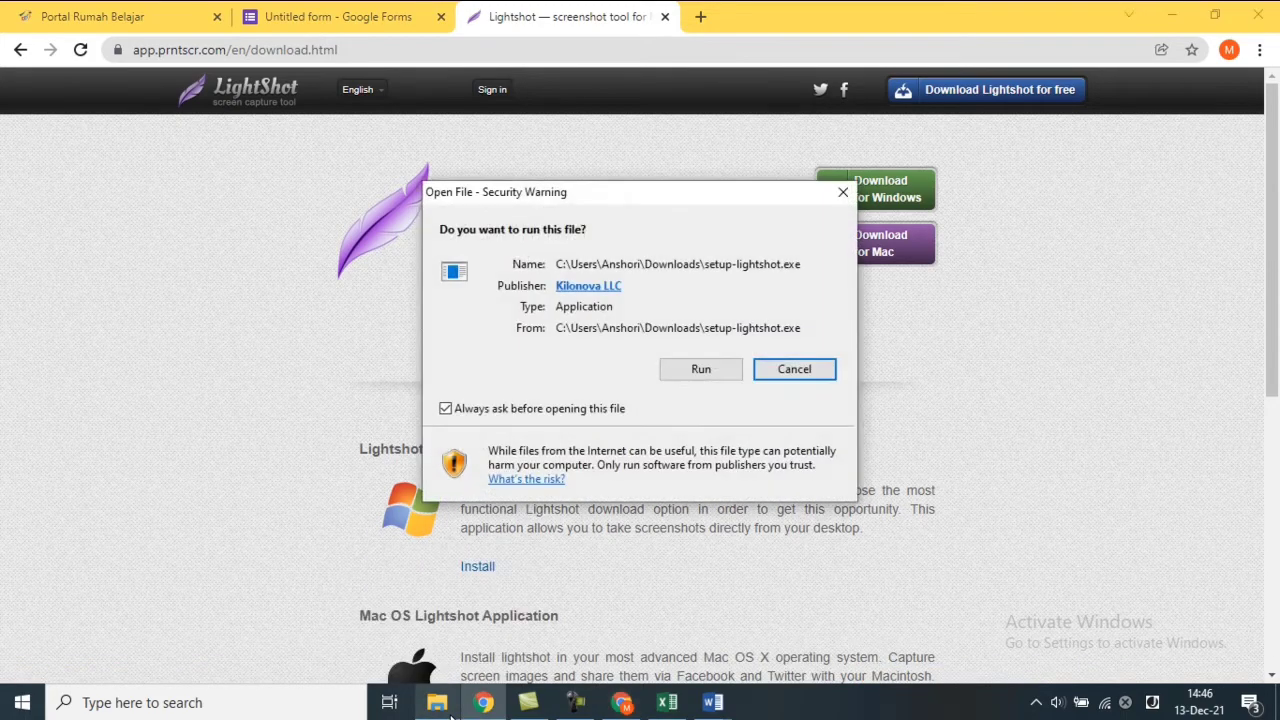
Run the installer in English, accept the licence agreement and finish installing Lightshot 5.5.0.7.
click(697, 370)
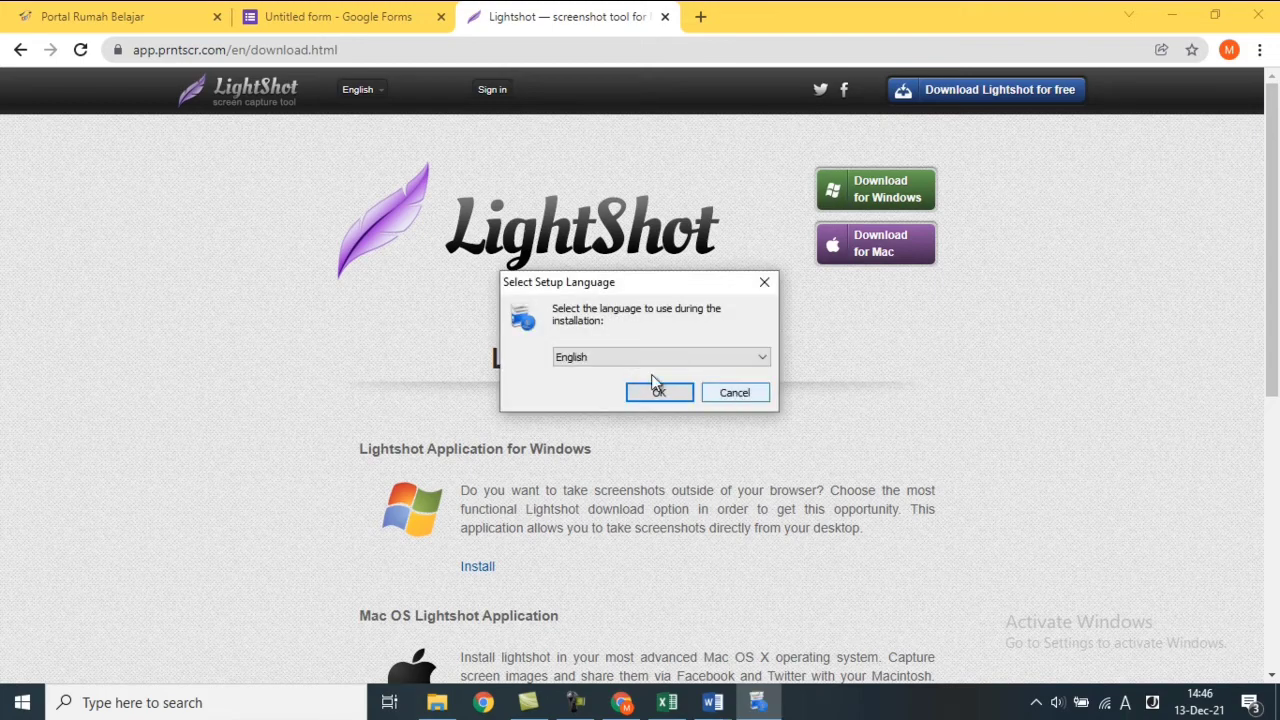
click(652, 393)
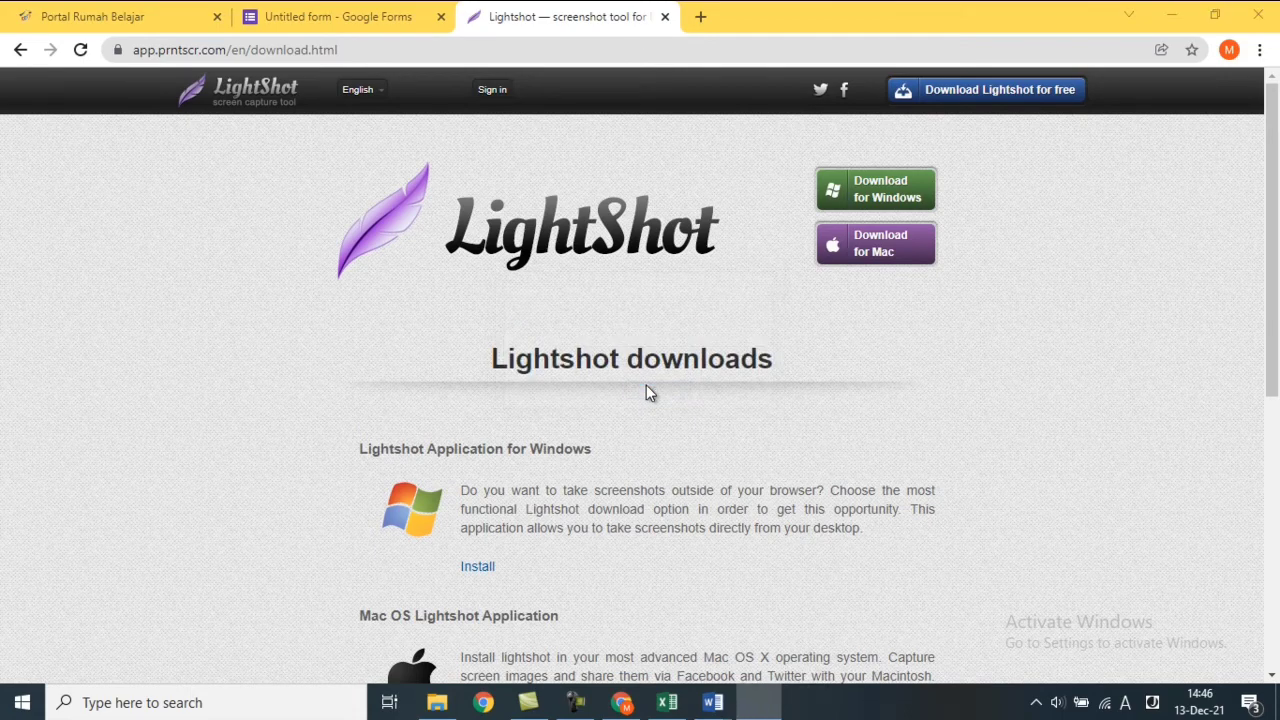
click(545, 446)
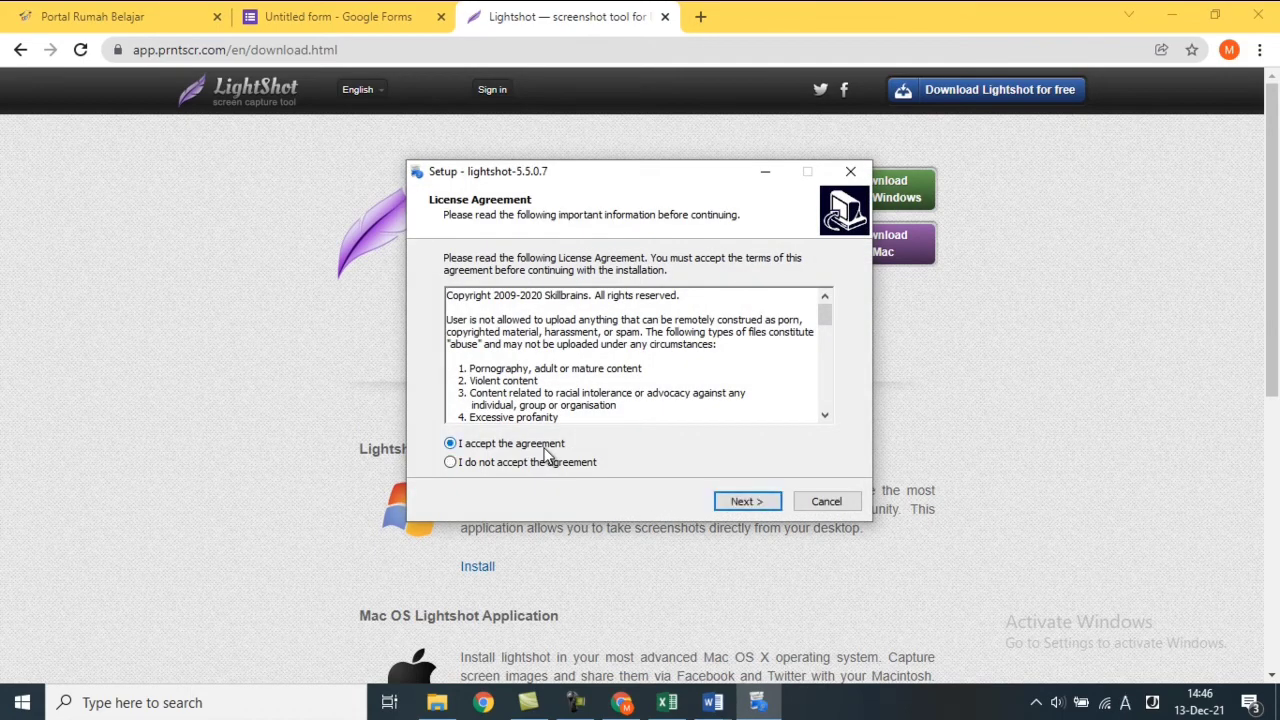
click(740, 502)
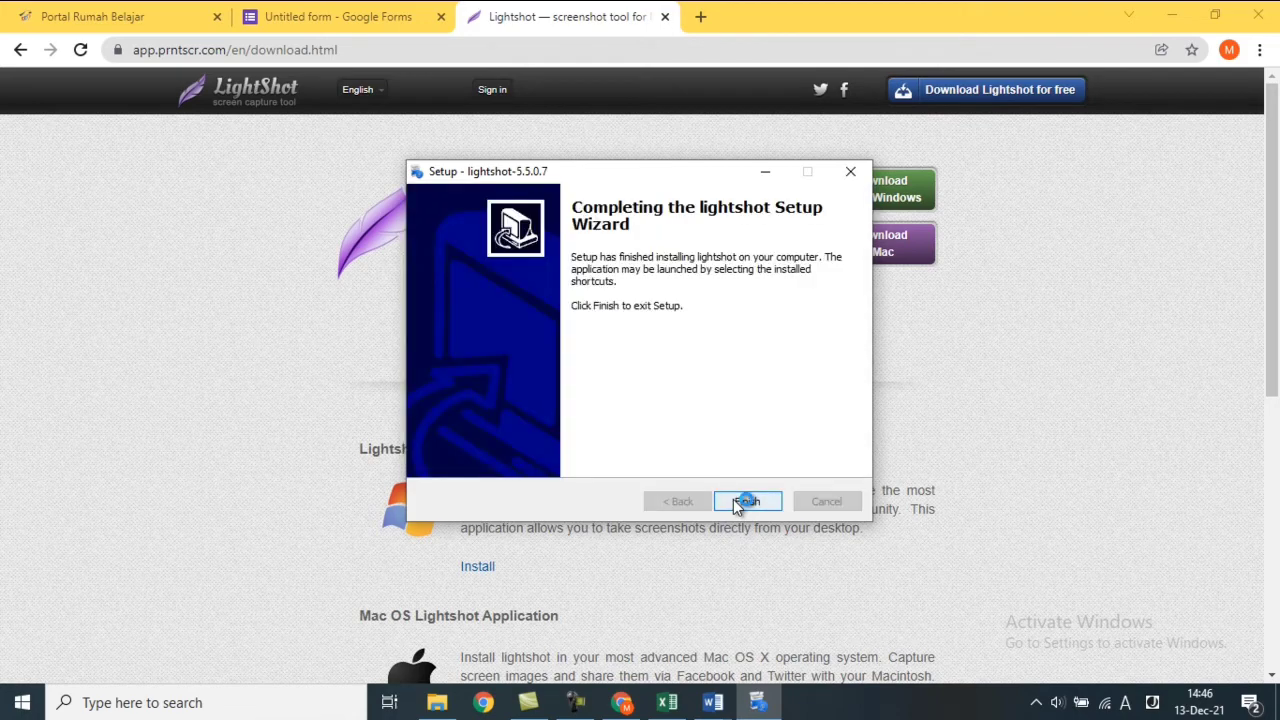
click(746, 501)
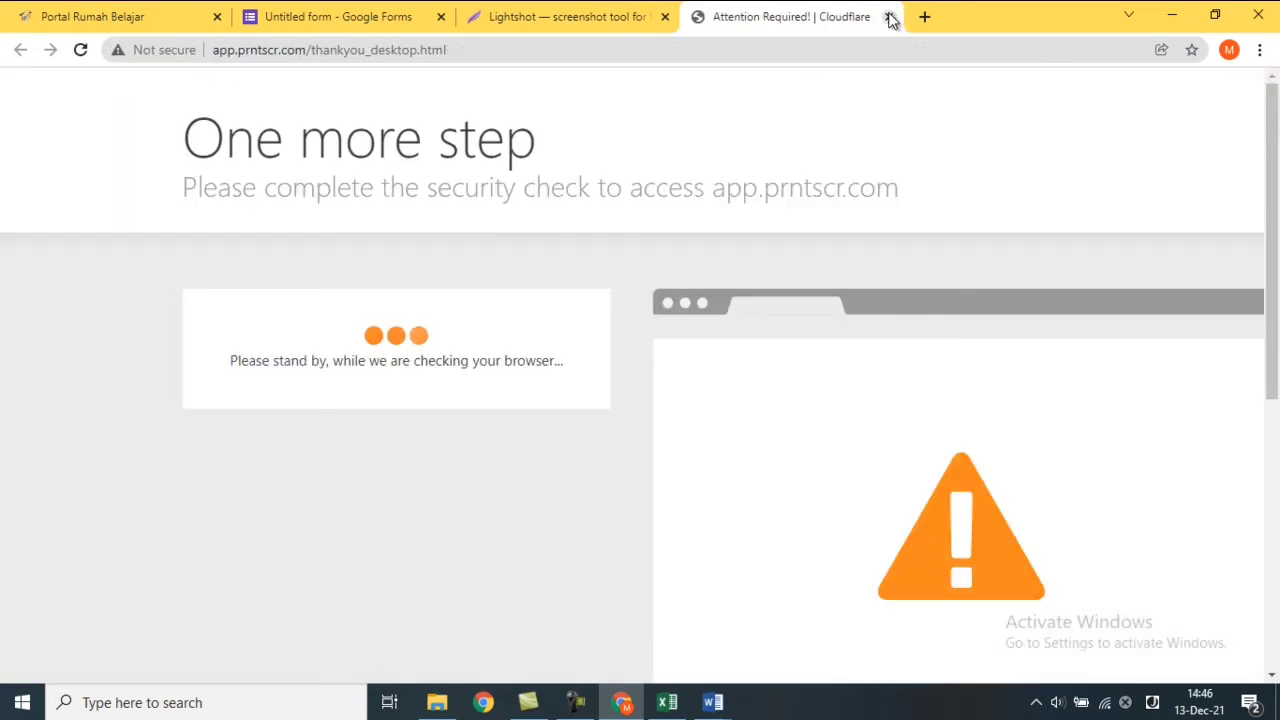
Close the Cloudflare and Lightshot download tabs and bring the SOAL USBN exam document forward.
click(891, 17)
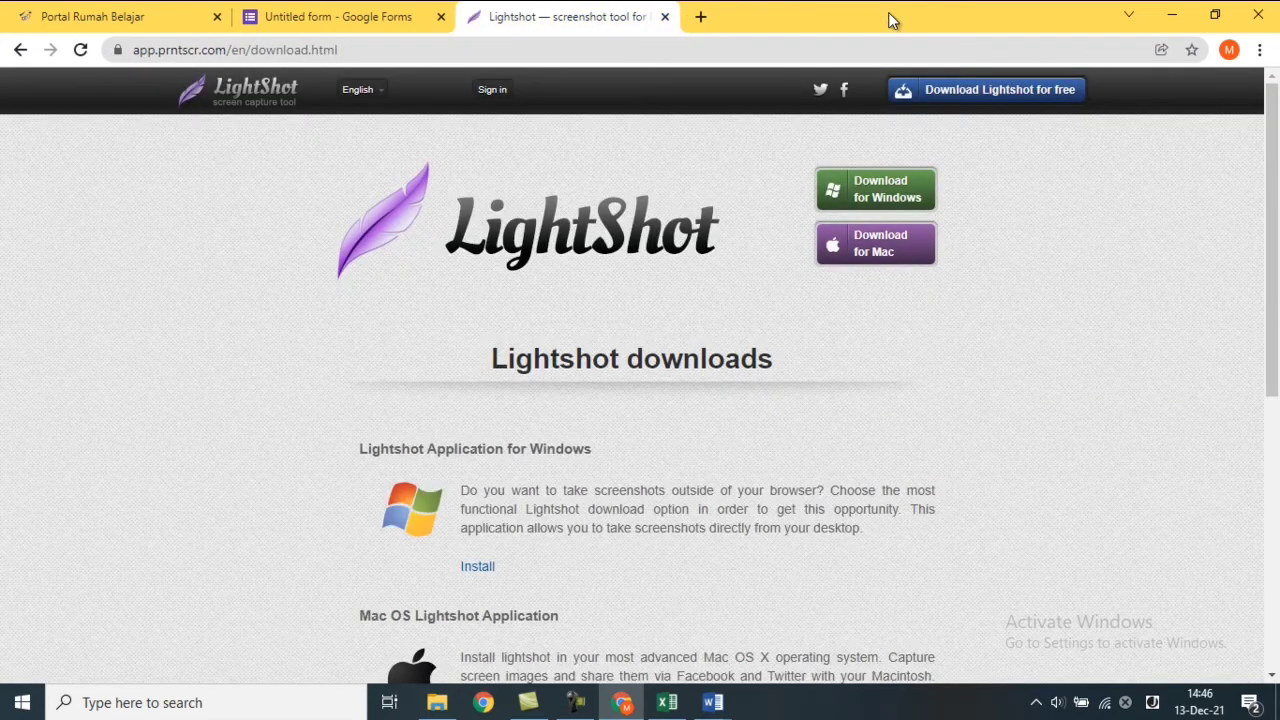
click(665, 17)
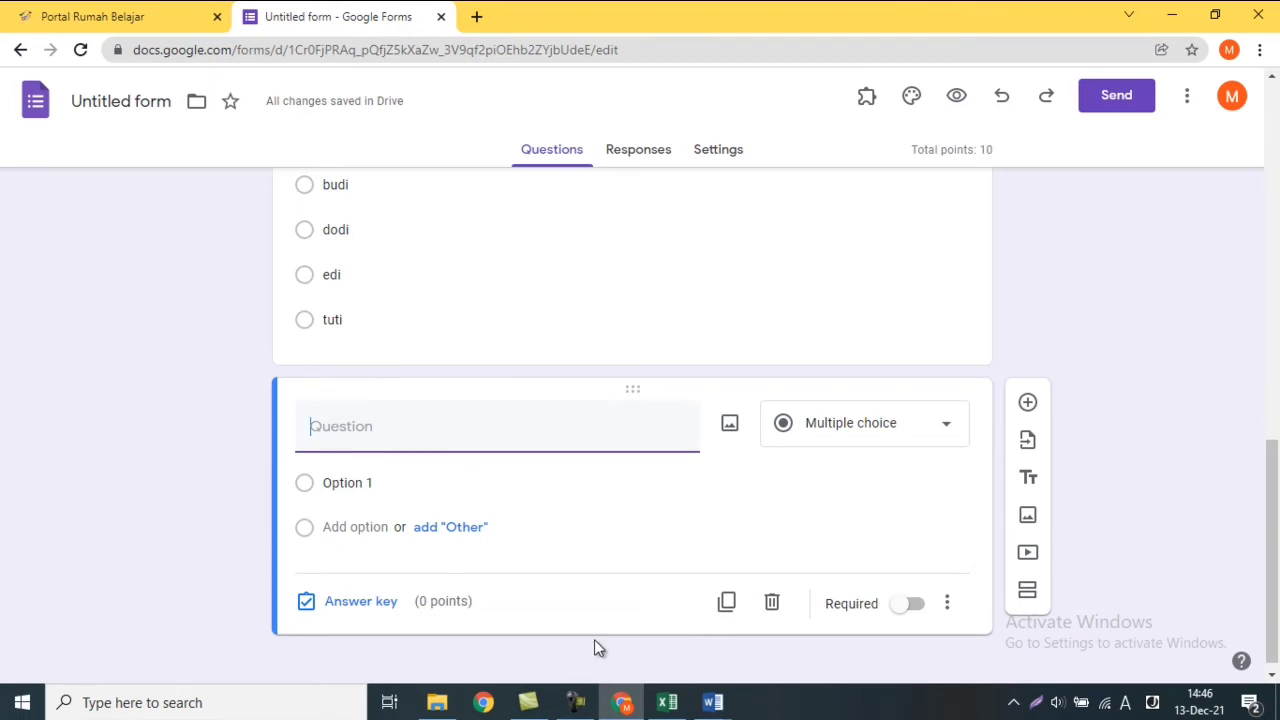
mouse_move(707, 705)
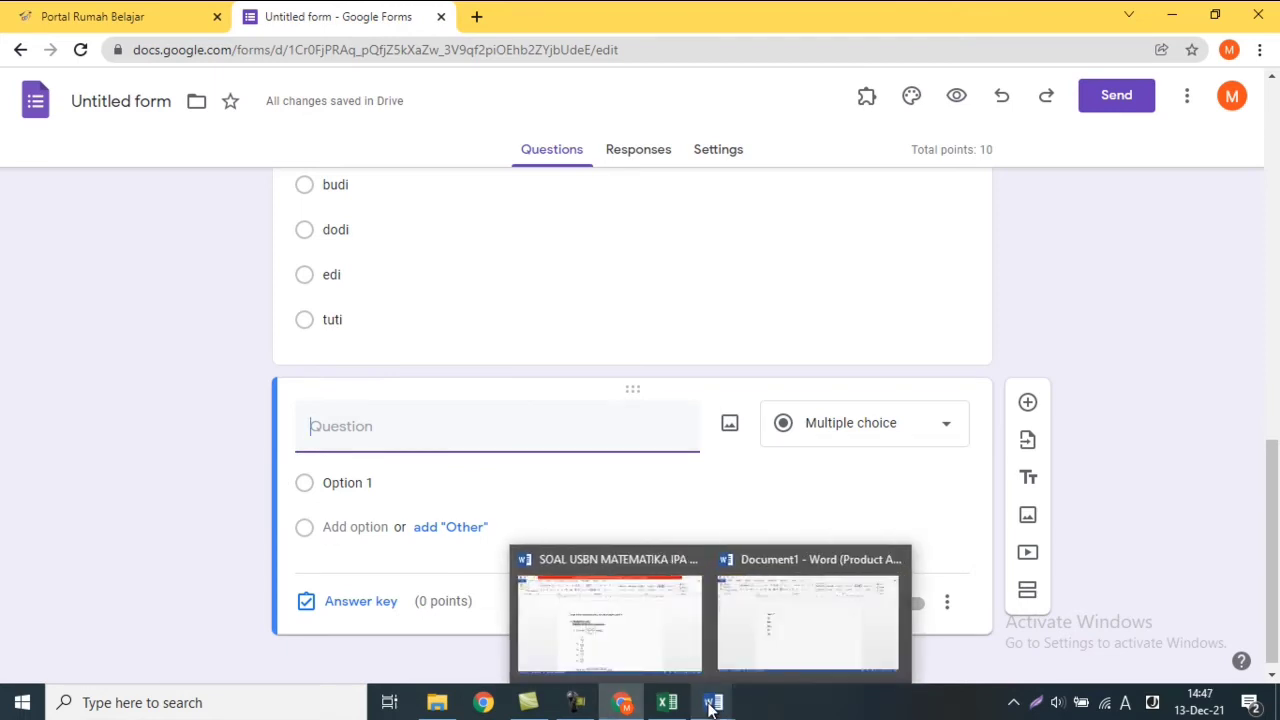
click(604, 634)
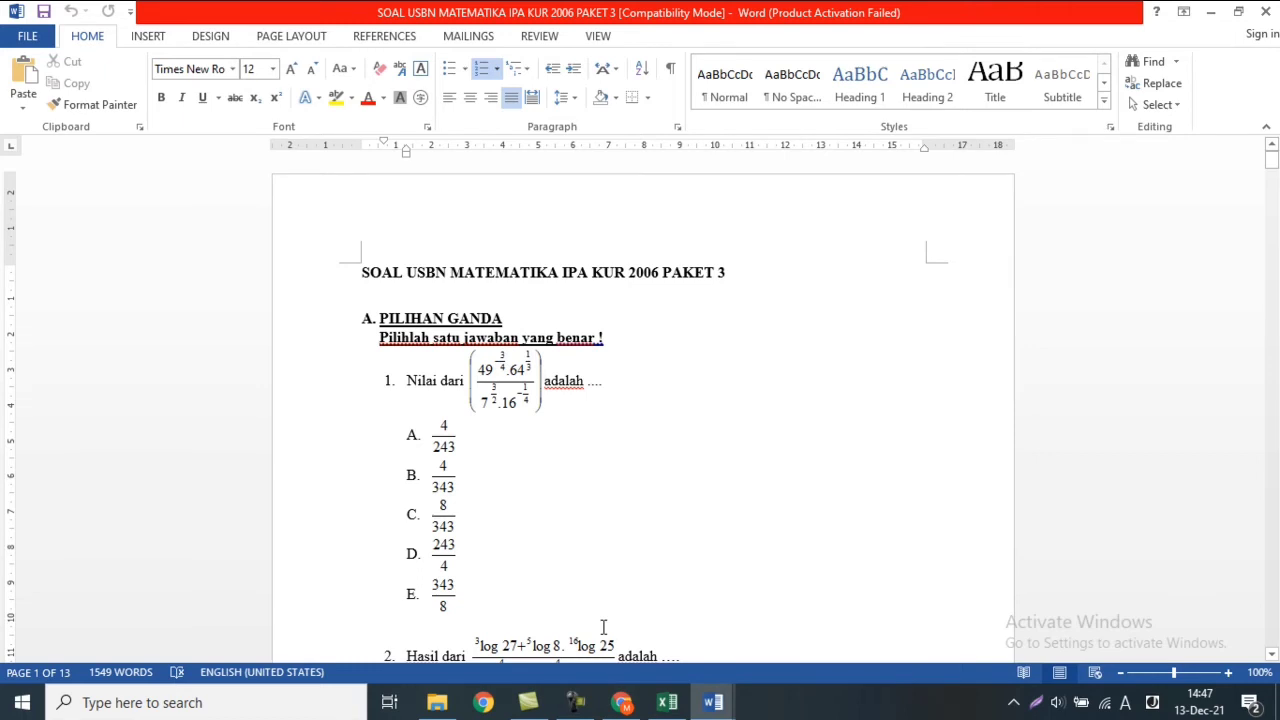
Scroll Word to question 4 on (f∘g)⁻¹(x) and start a screen-area capture.
drag(1271, 160, 1272, 170)
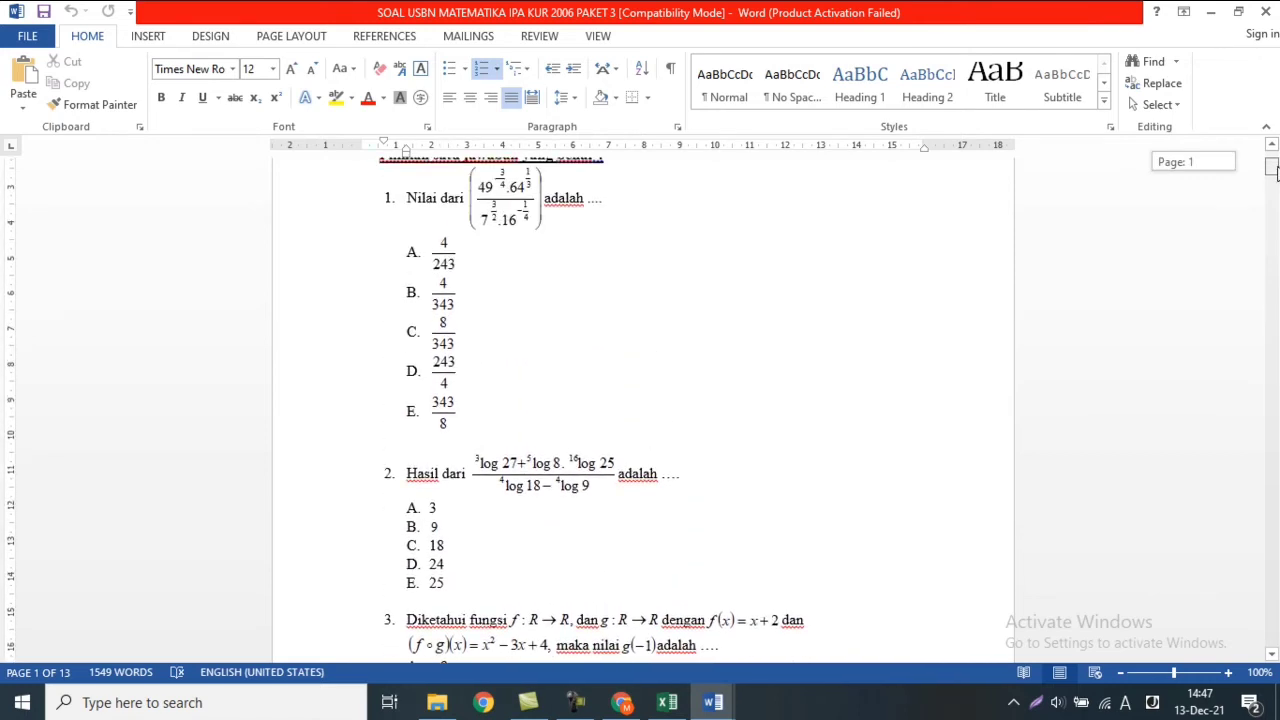
drag(1273, 171, 1275, 184)
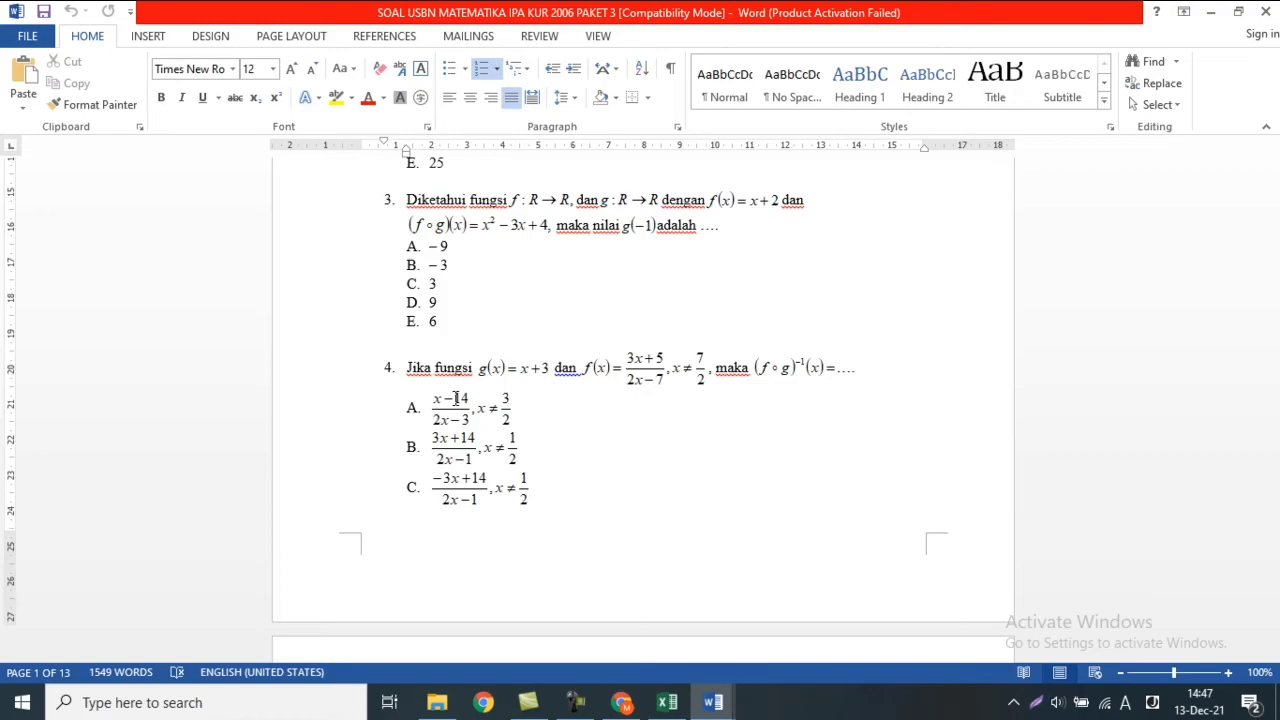
key(super+shift+s)
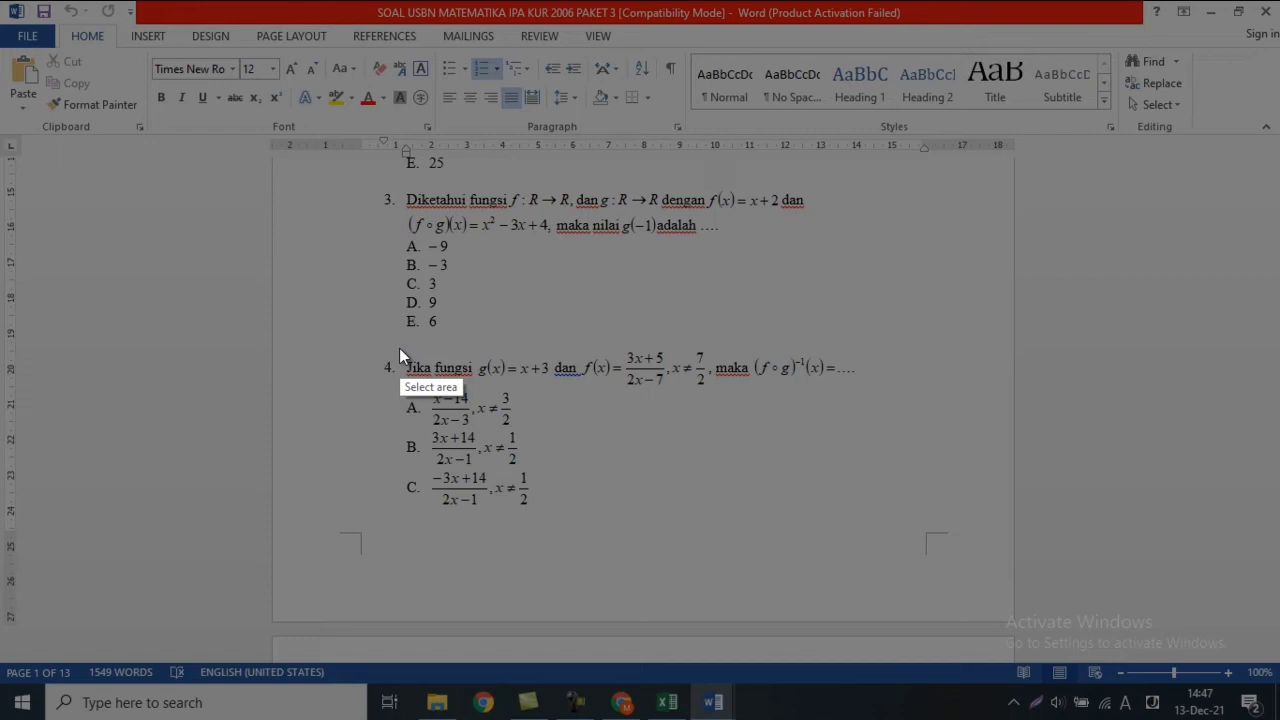
Capture question 4 with its options and save it as Screenshot_48 in Videos.
mouse_move(399, 348)
mouse_down()
mouse_move(552, 488)
mouse_move(610, 512)
mouse_move(864, 521)
mouse_up()
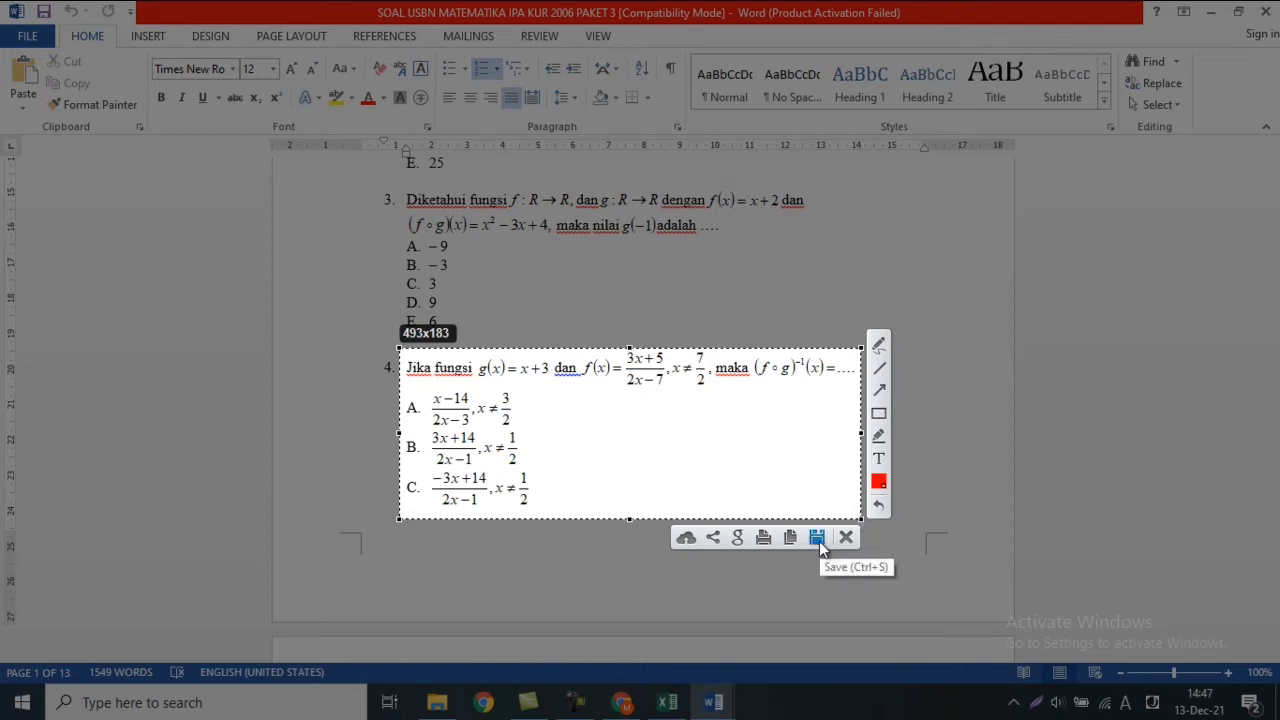
click(819, 541)
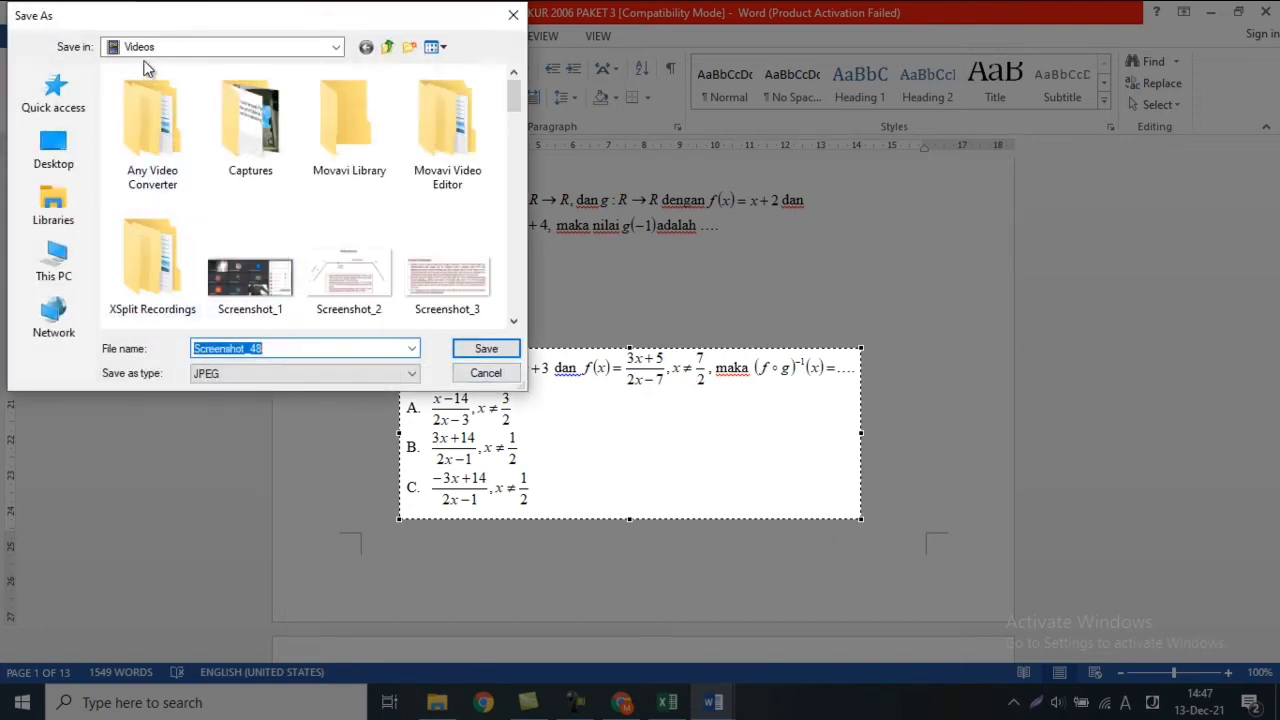
click(338, 47)
click(338, 47)
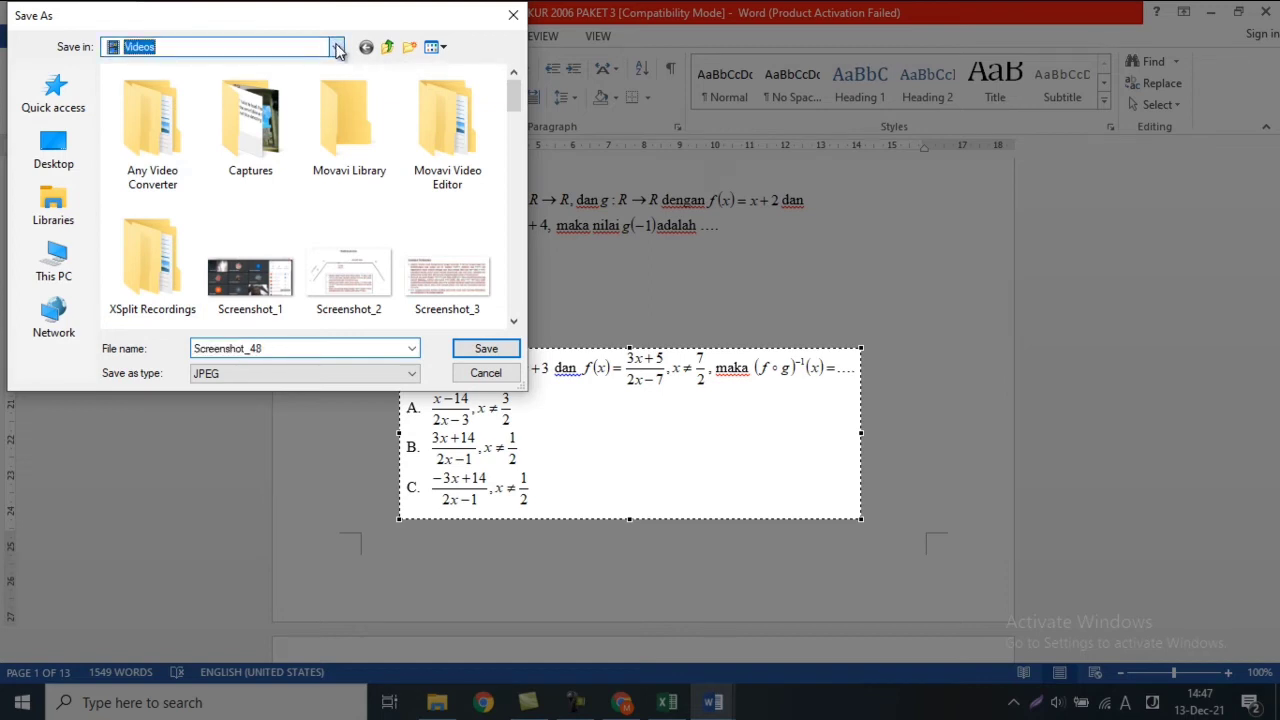
click(338, 47)
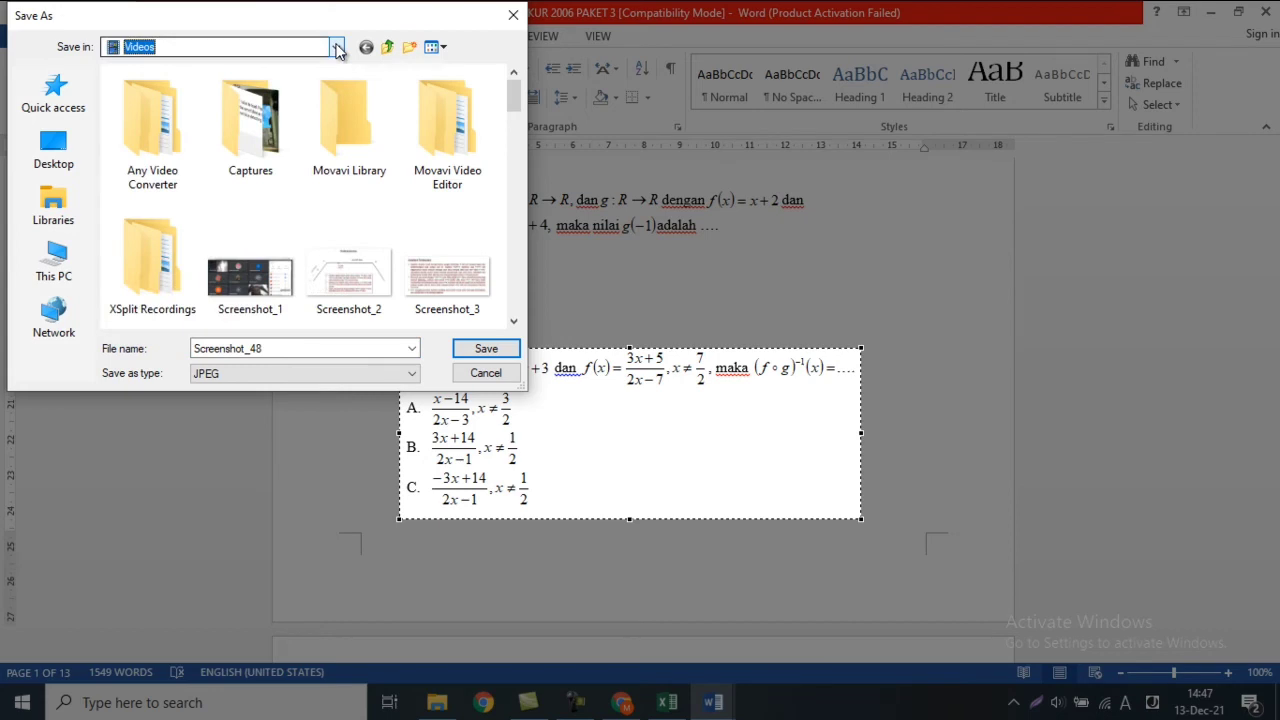
click(338, 47)
click(338, 47)
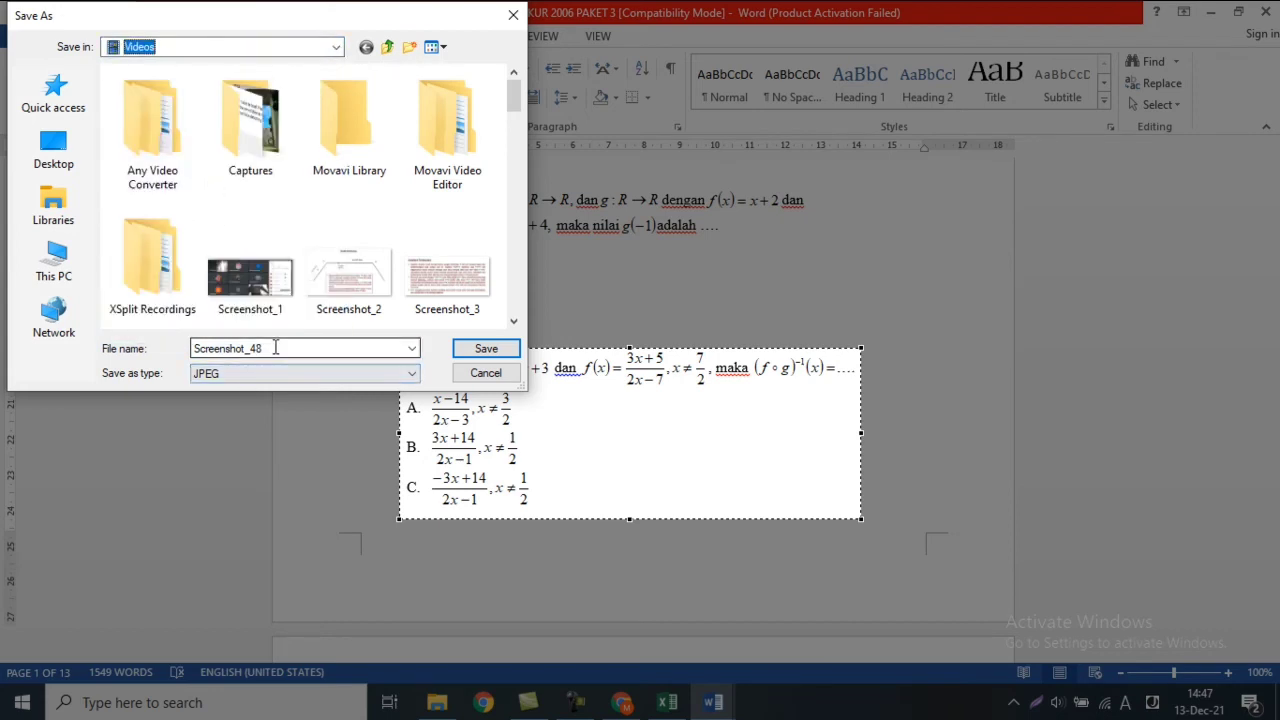
click(486, 349)
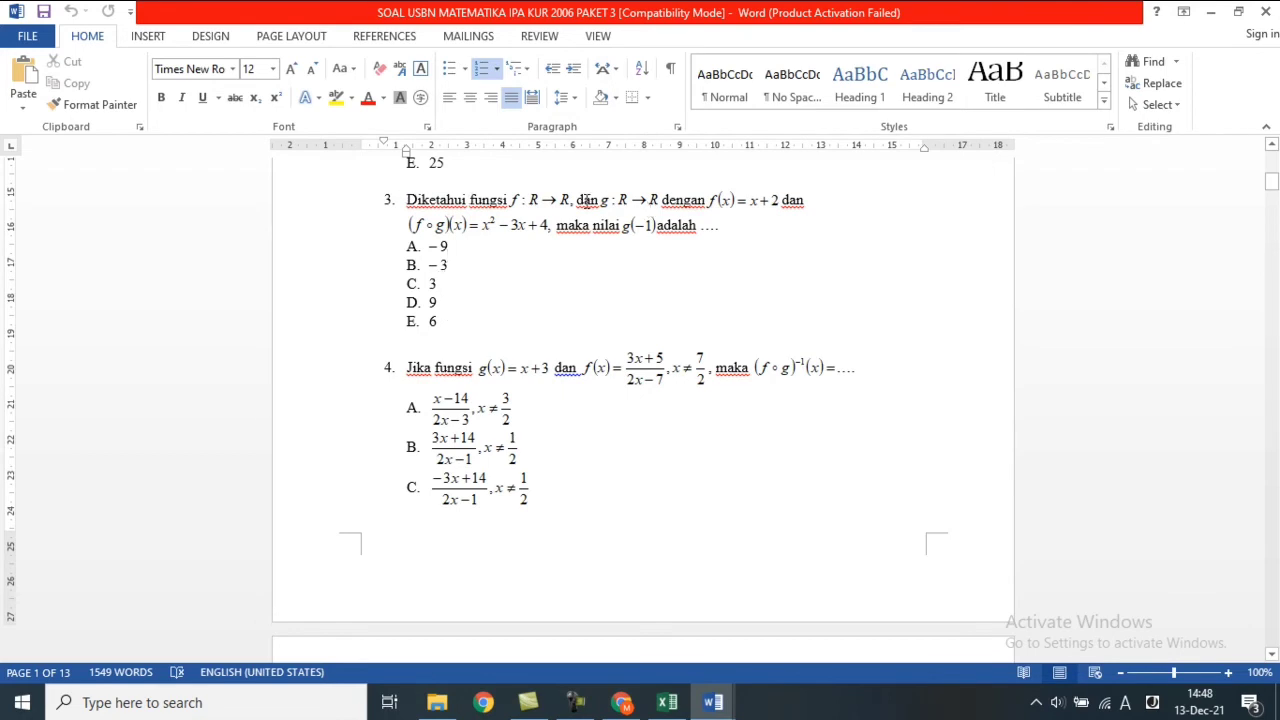
Capture question 3's statement as Screenshot_49, then return to the Google Forms quiz.
key(Print)
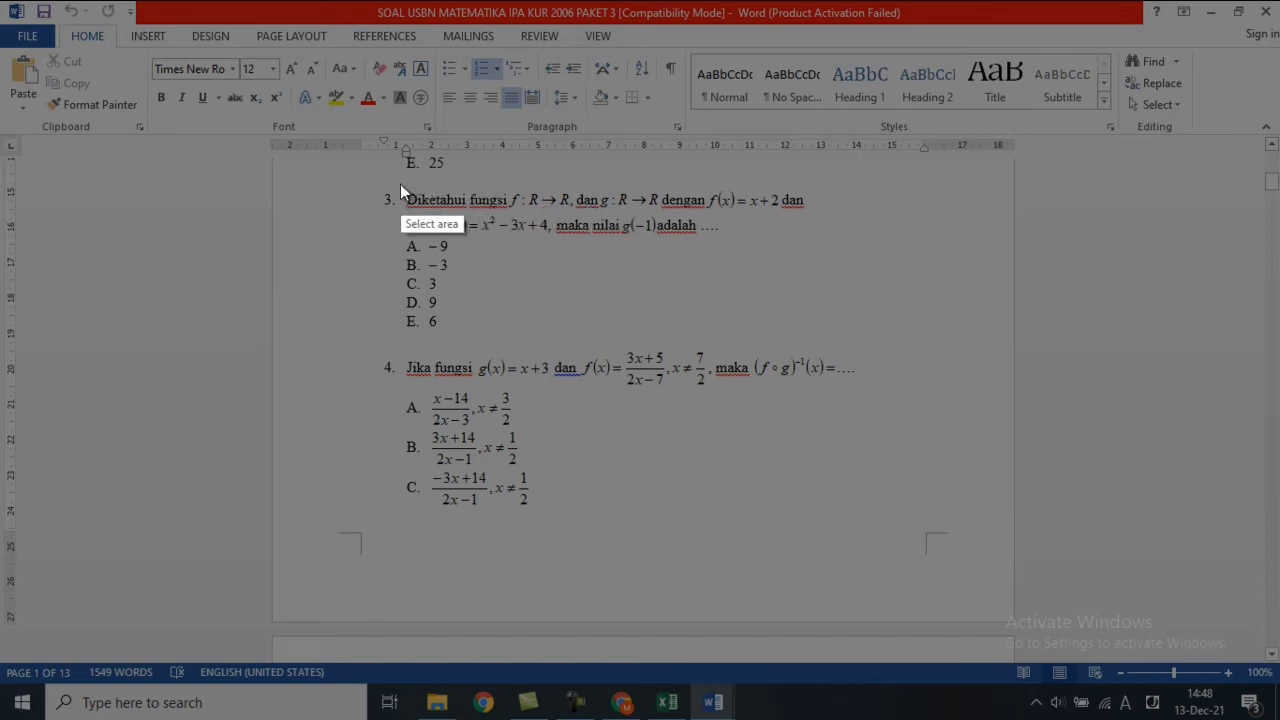
drag(400, 184, 813, 240)
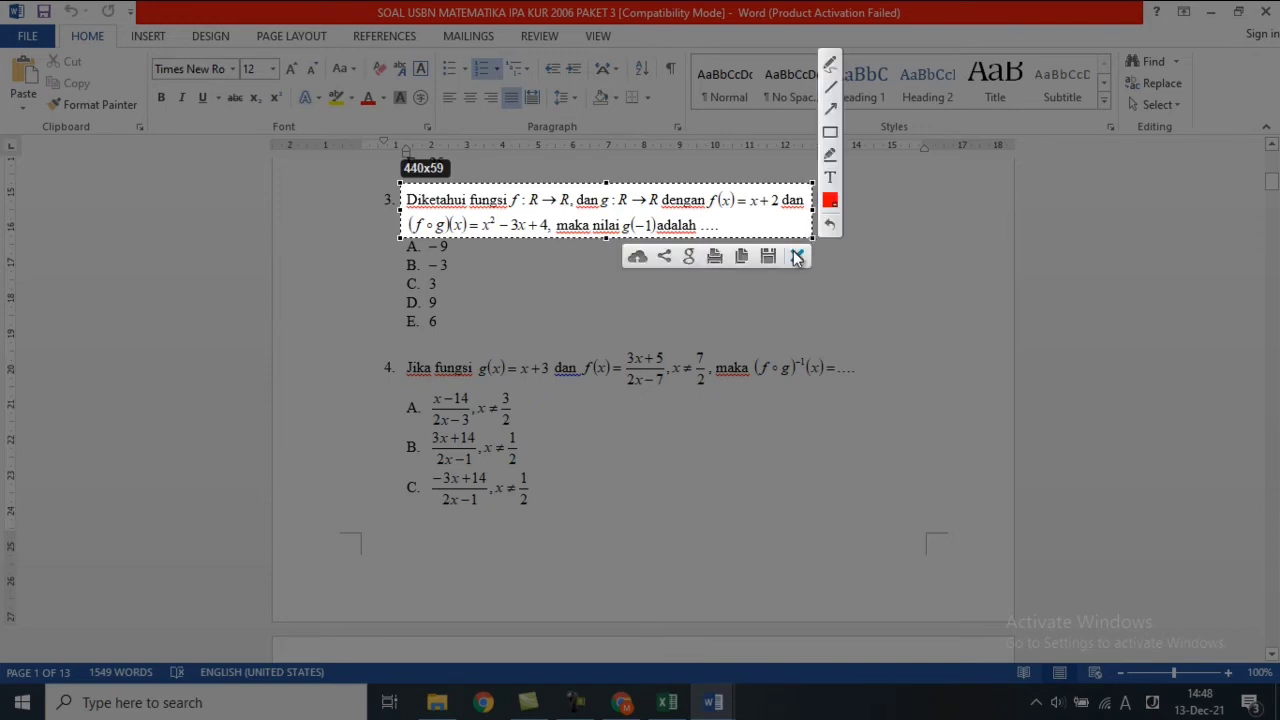
click(768, 256)
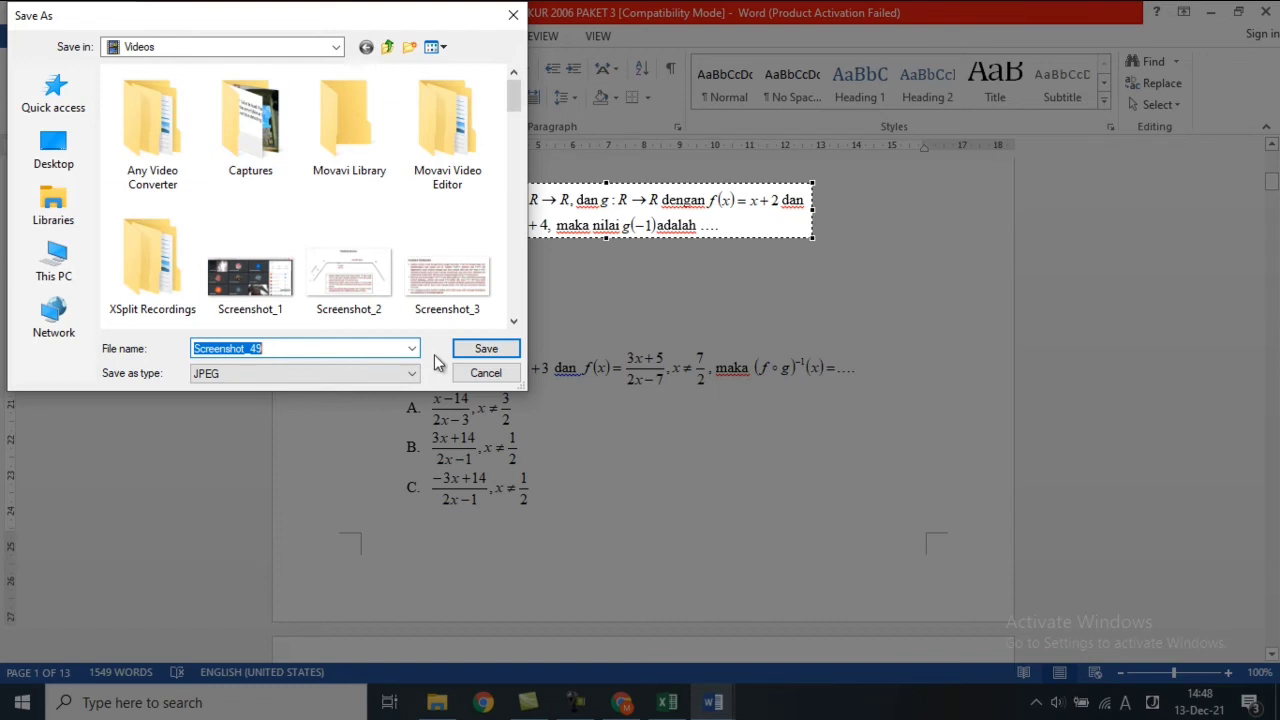
click(474, 348)
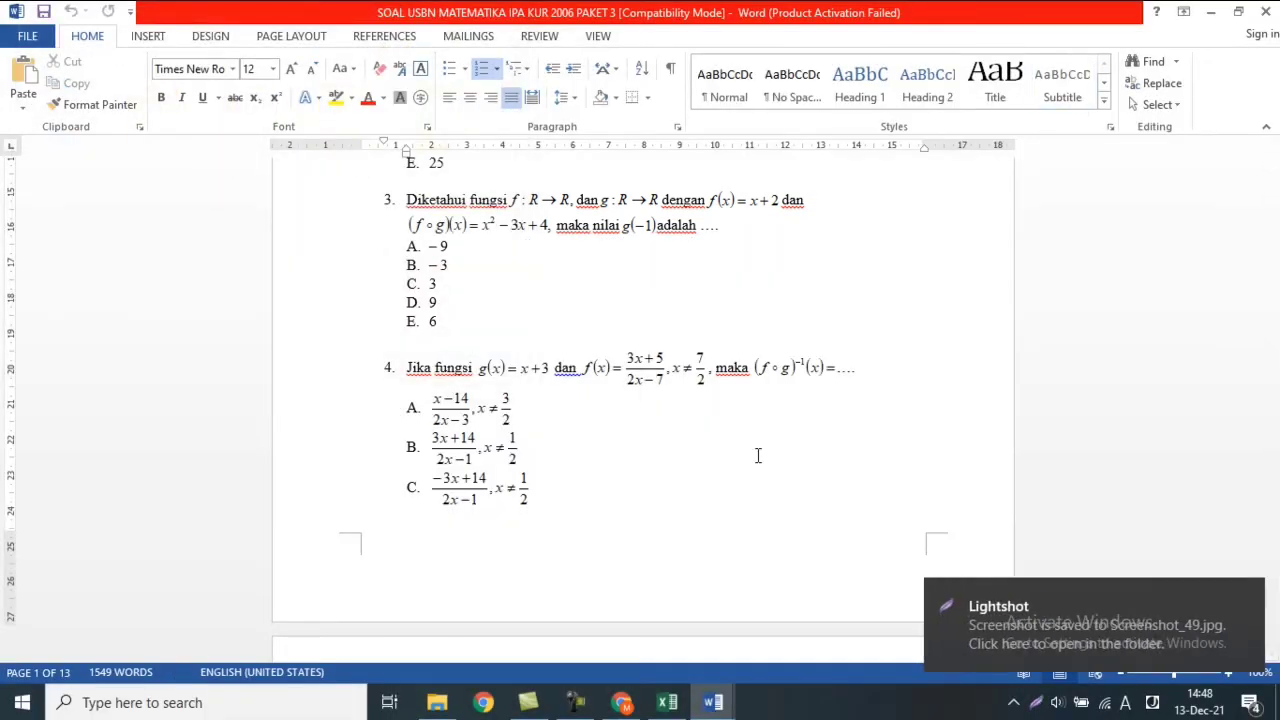
click(626, 702)
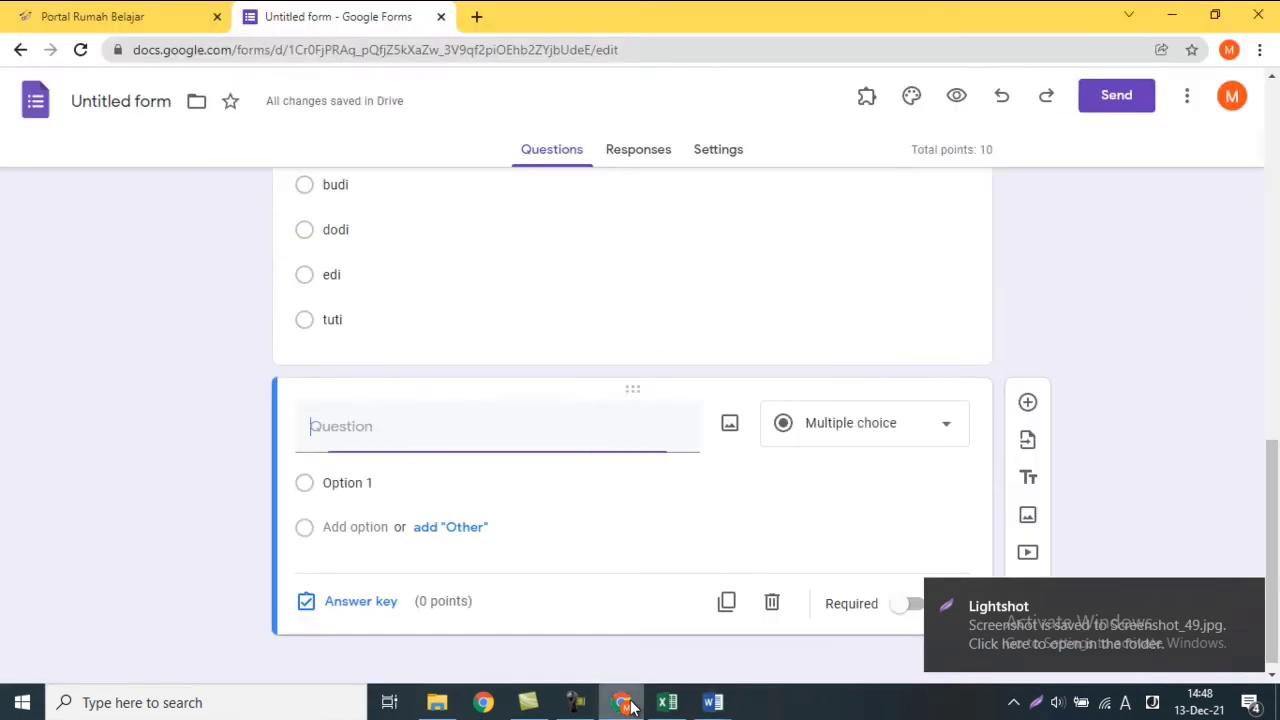
Upload Screenshot_48 from the Videos folder as the new question's image.
click(731, 427)
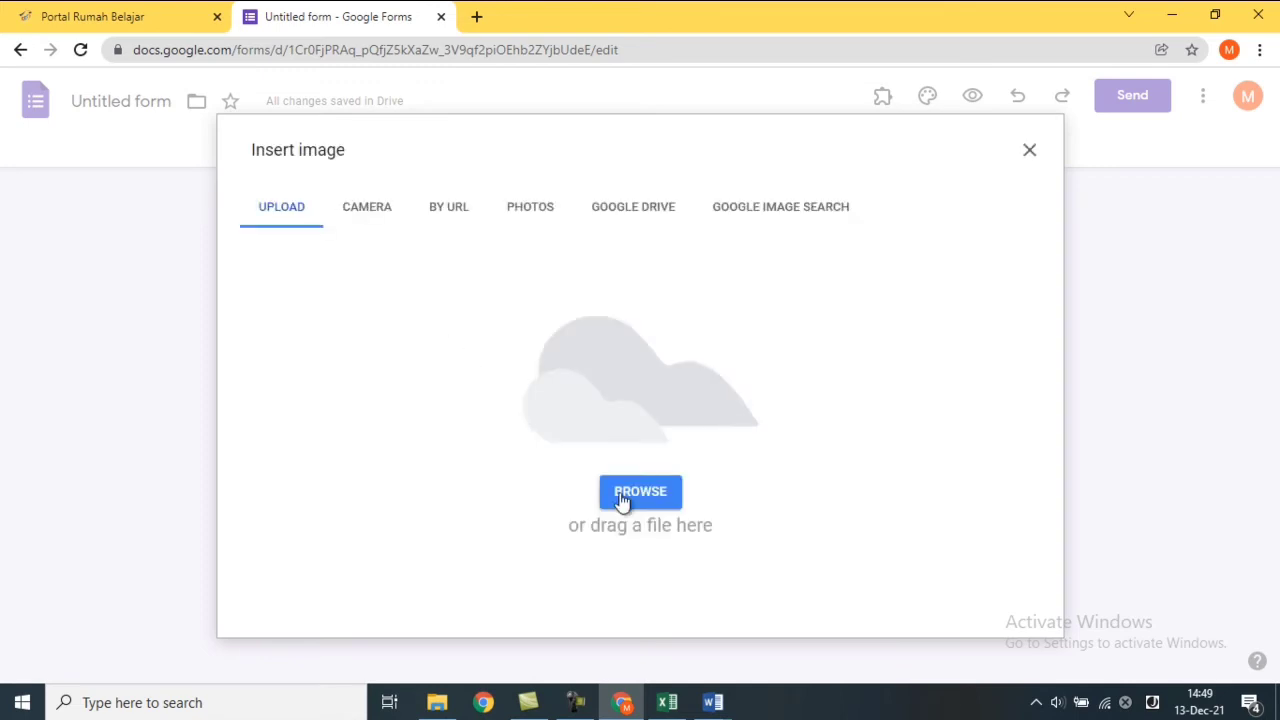
click(621, 496)
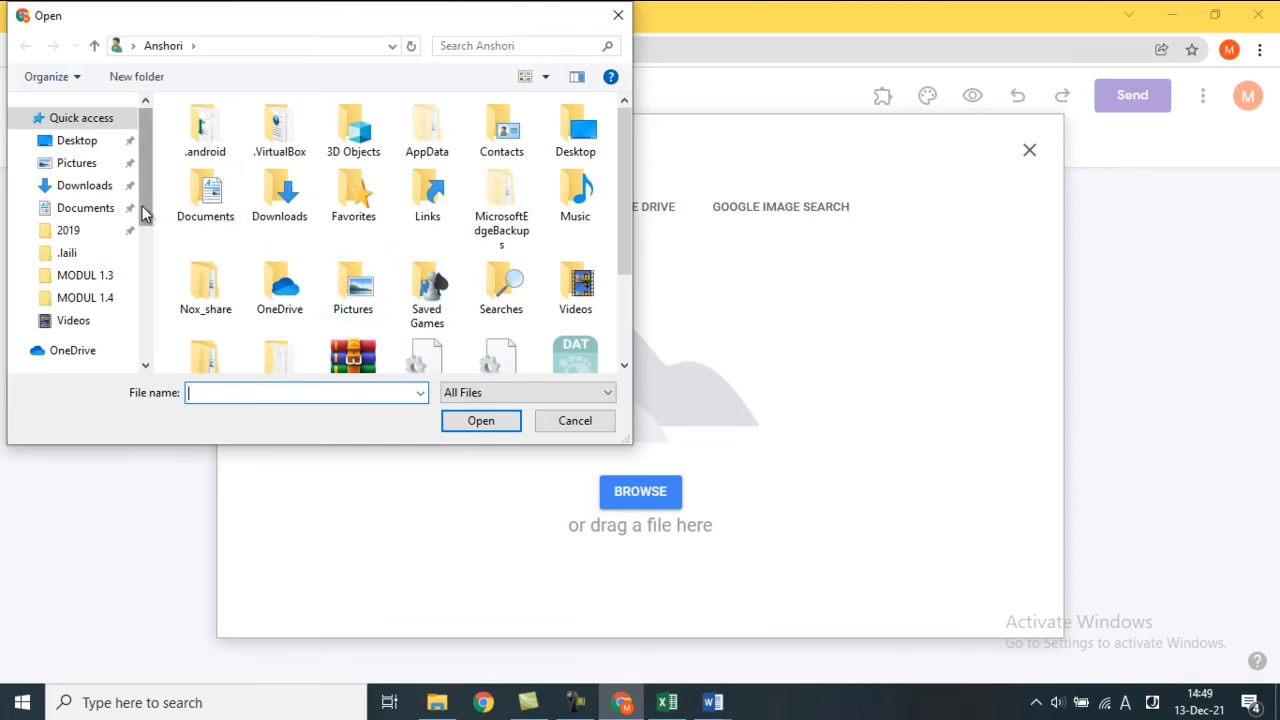
click(86, 320)
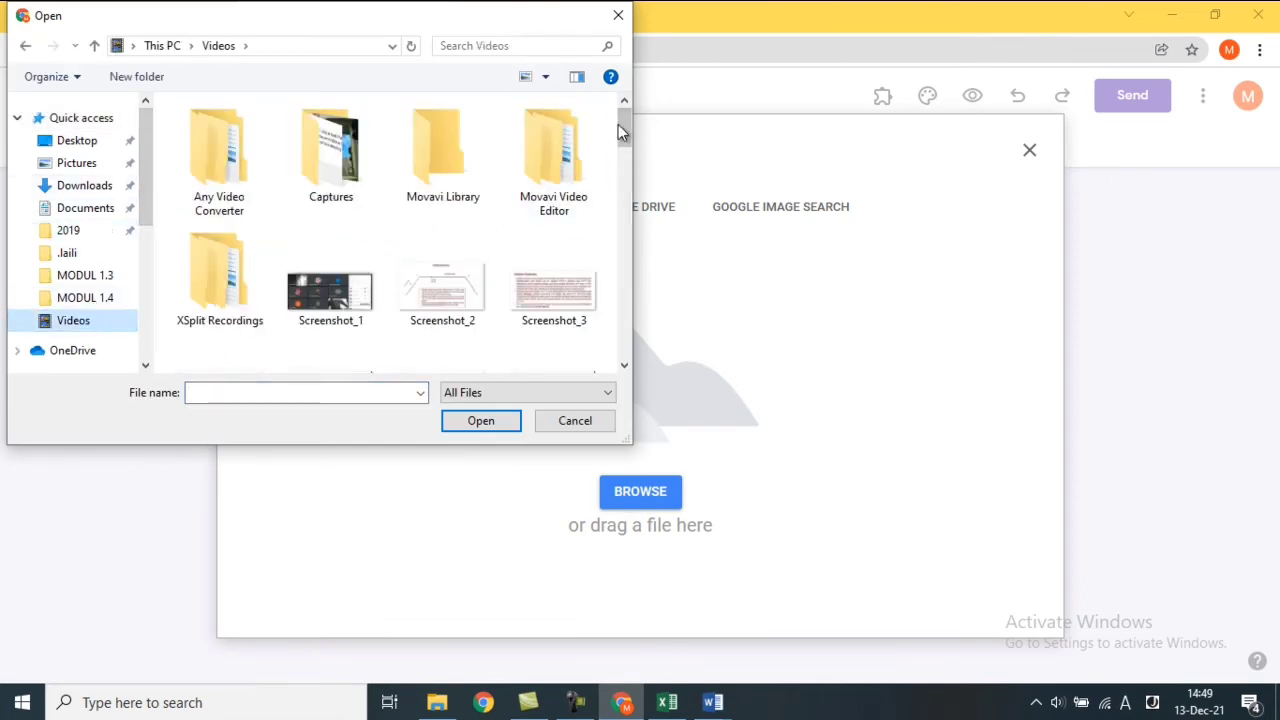
drag(618, 124, 615, 325)
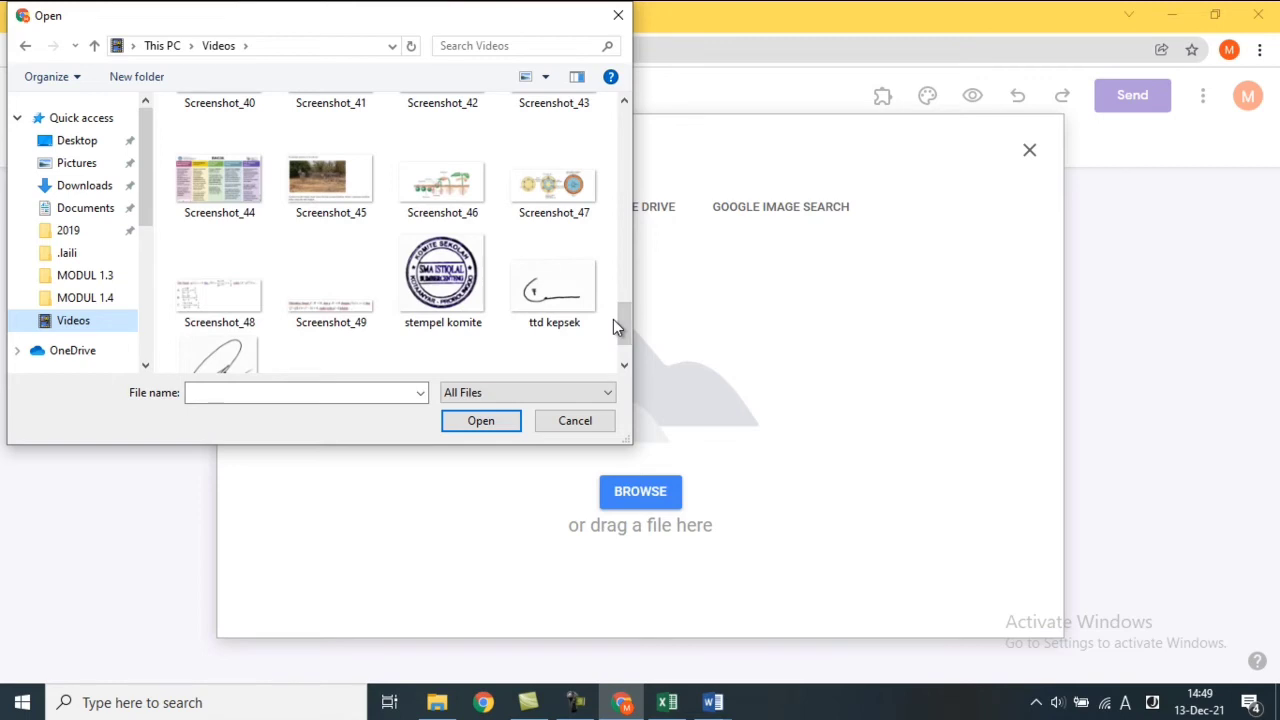
click(256, 284)
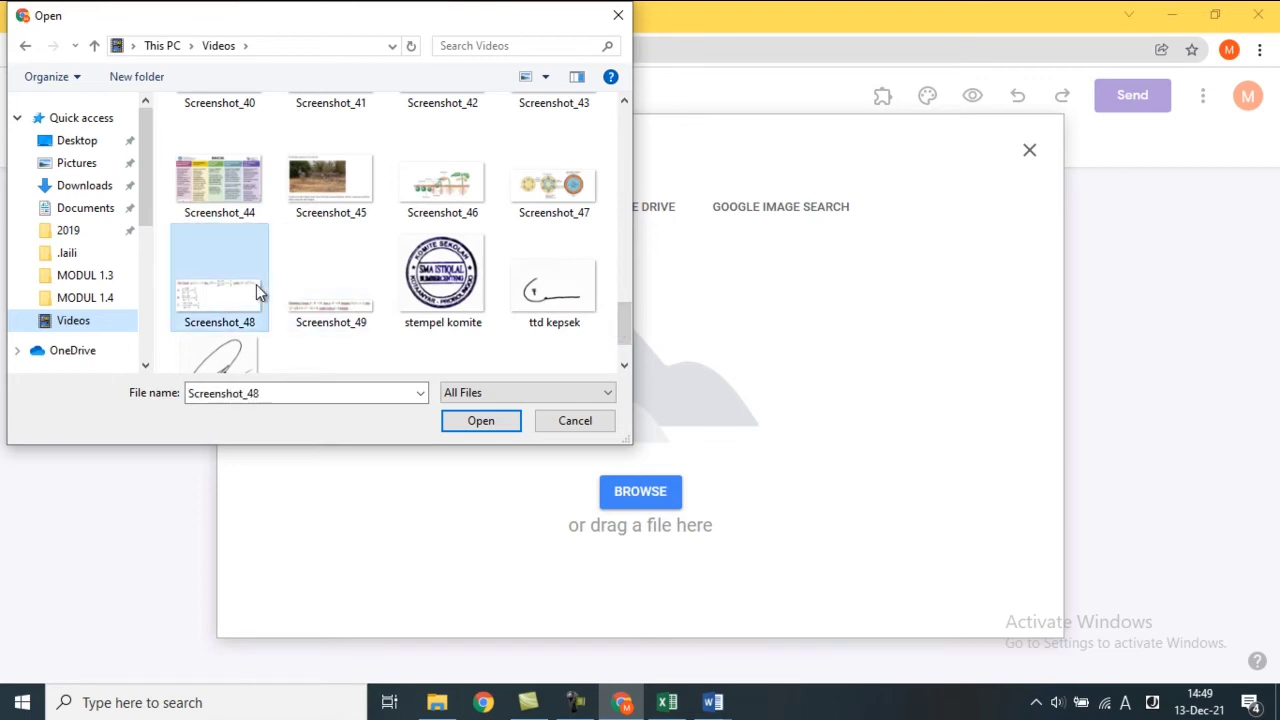
click(472, 427)
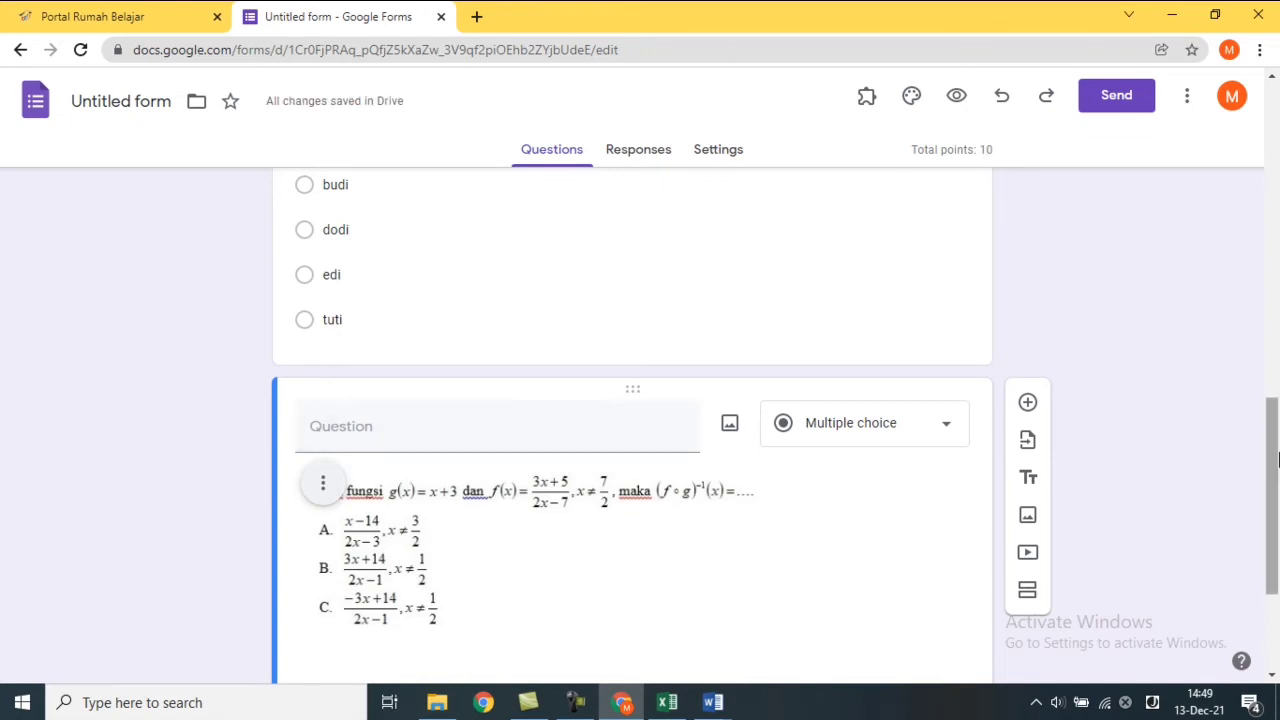
Fill the five answer options with capital letters A, B, C, D and E.
scroll(1278, 513, down, 3)
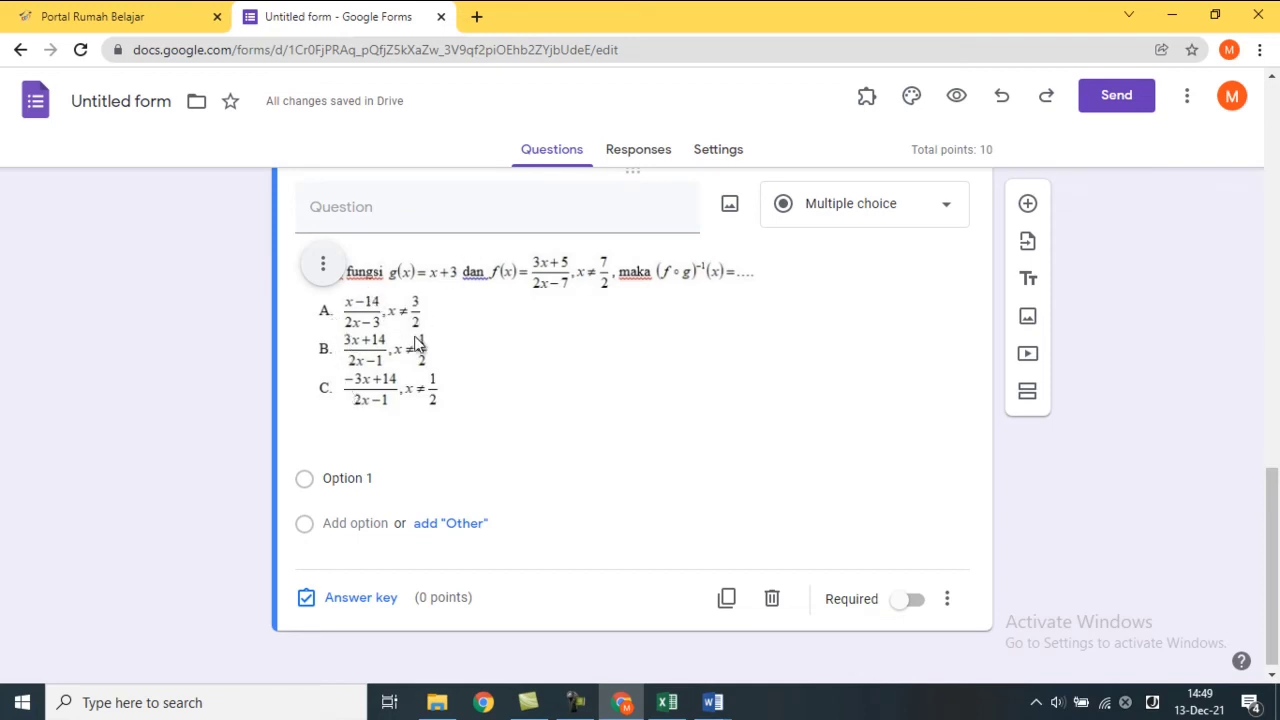
click(393, 476)
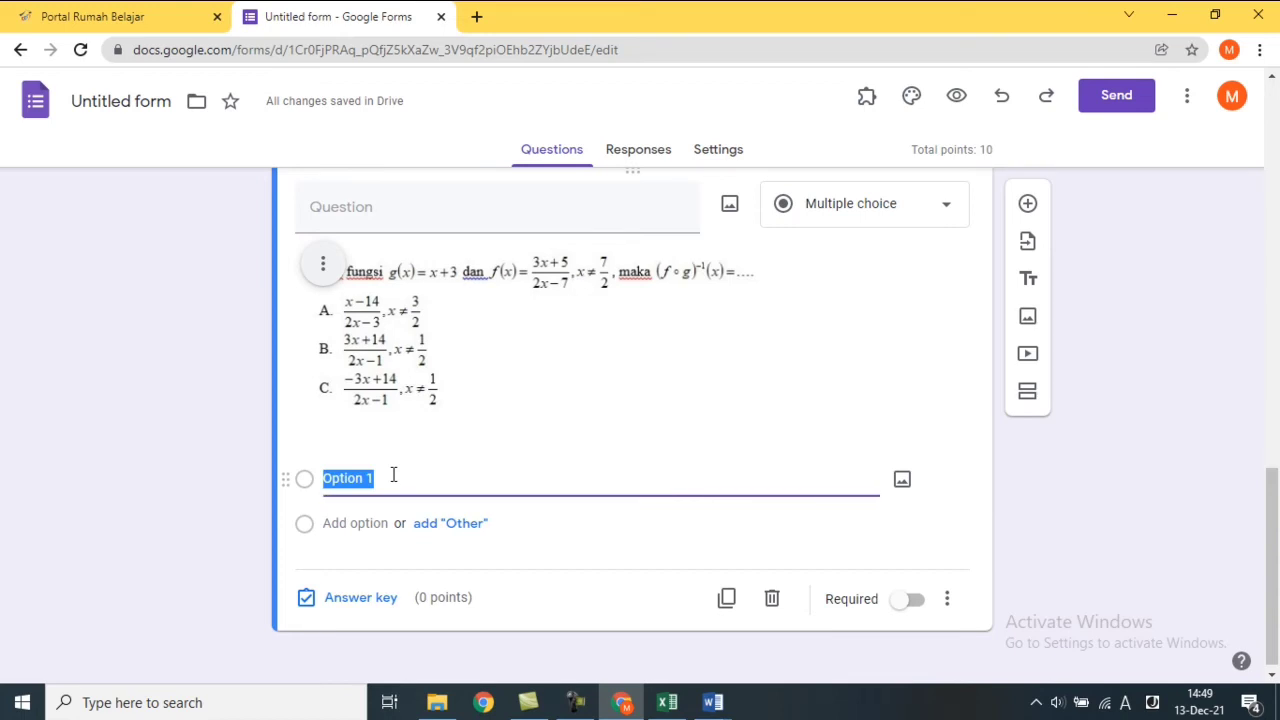
key(Caps_Lock)
text(A)
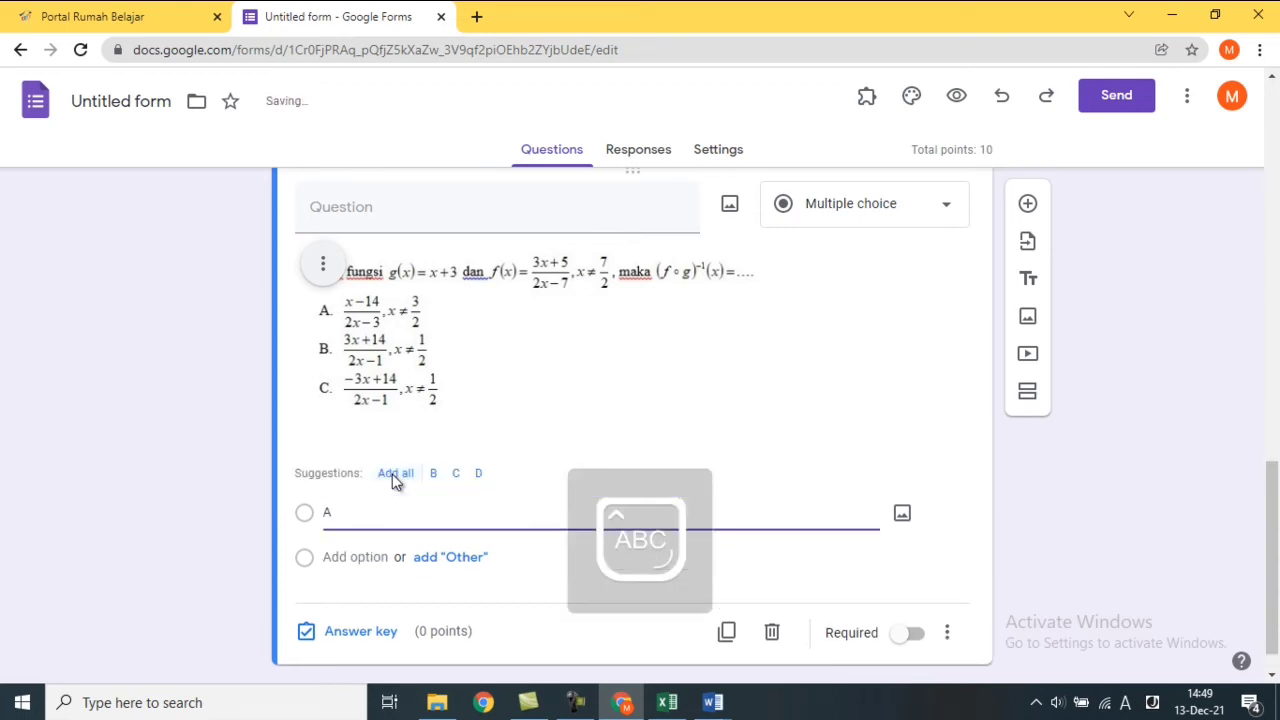
key(Return)
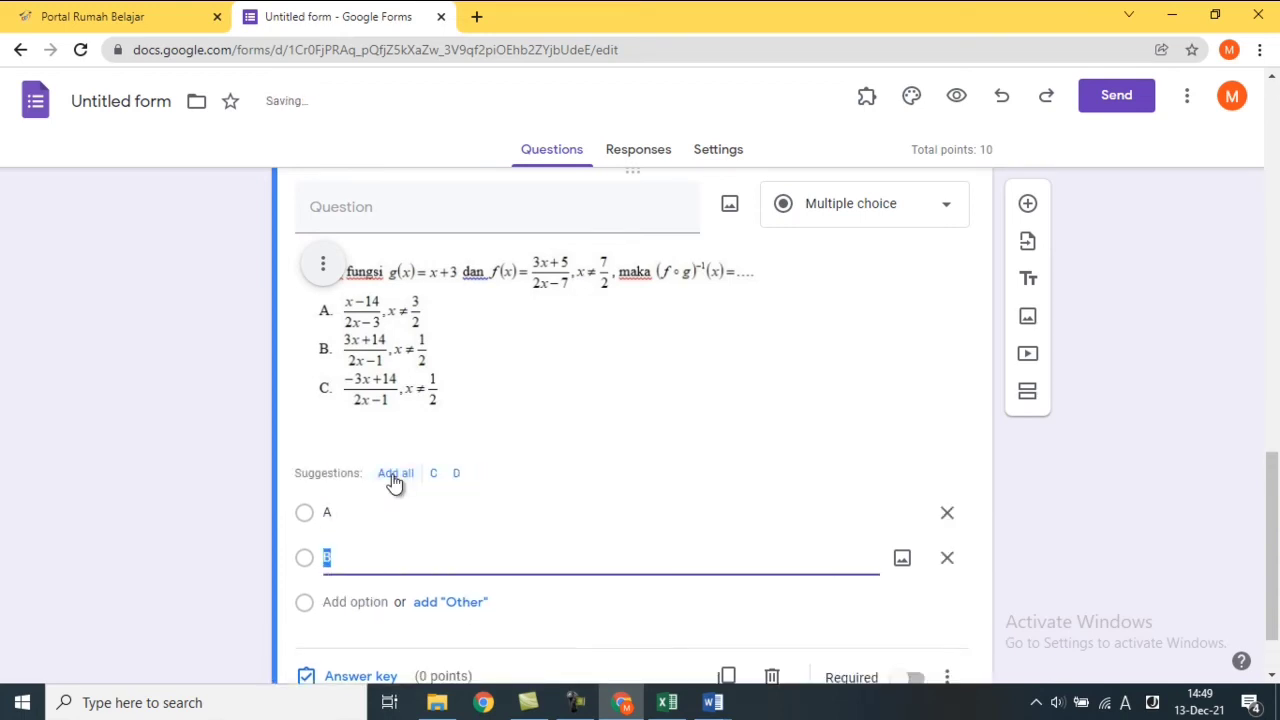
key(Return)
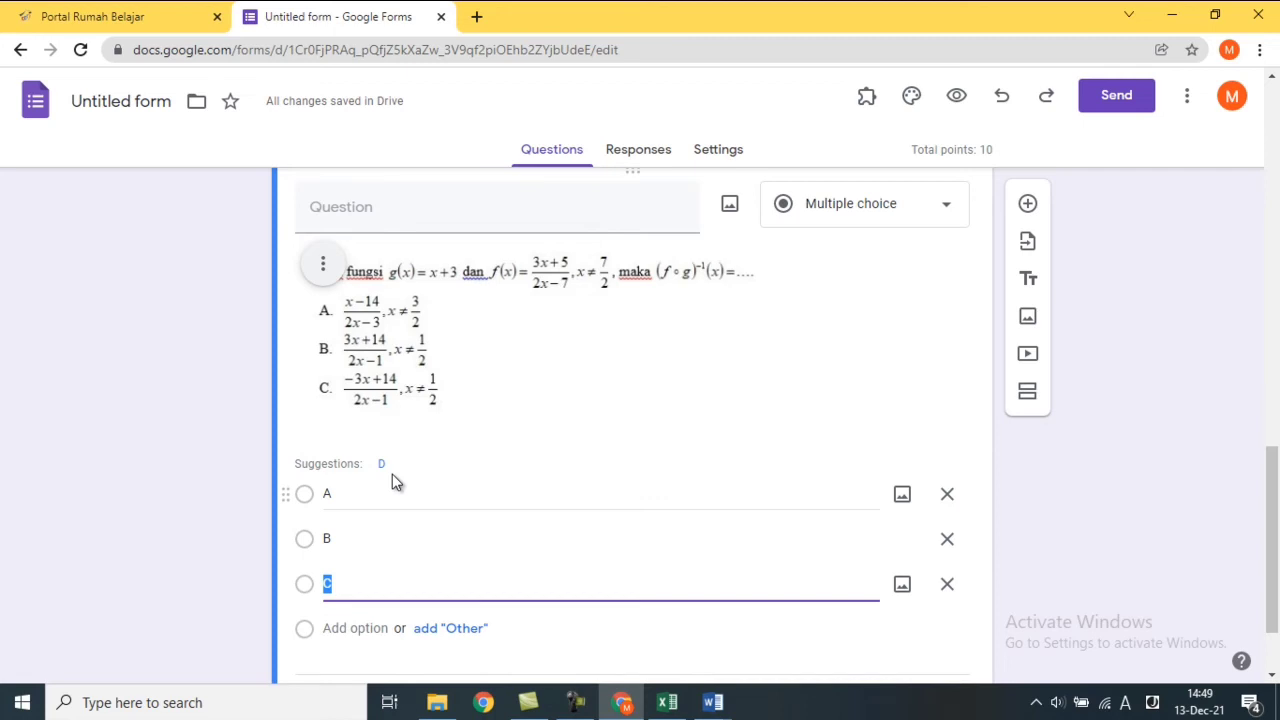
key(Return)
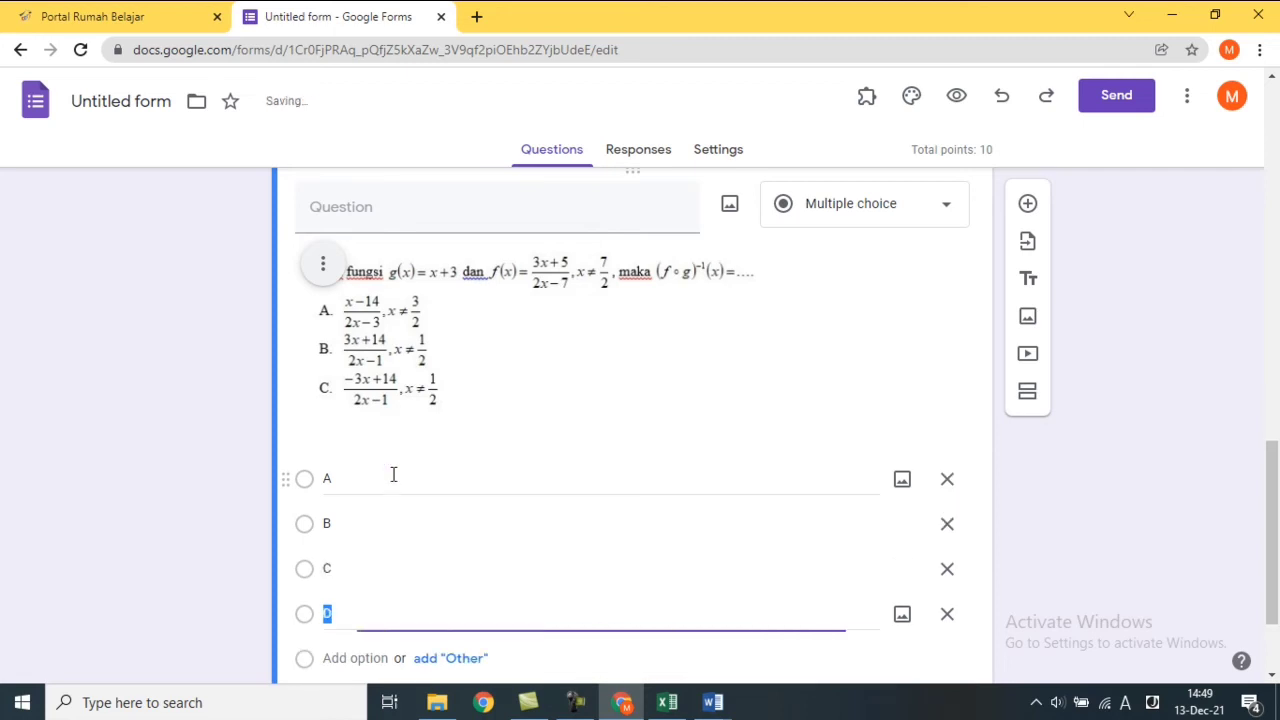
key(Return)
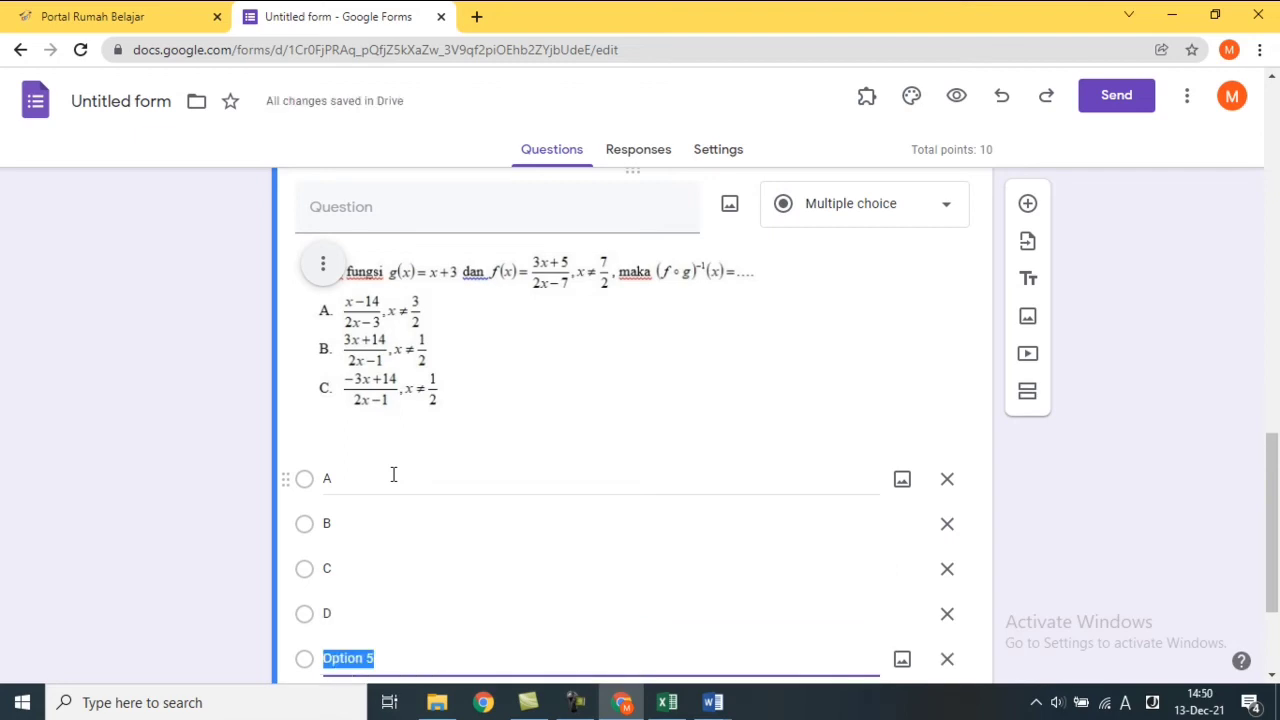
text(E)
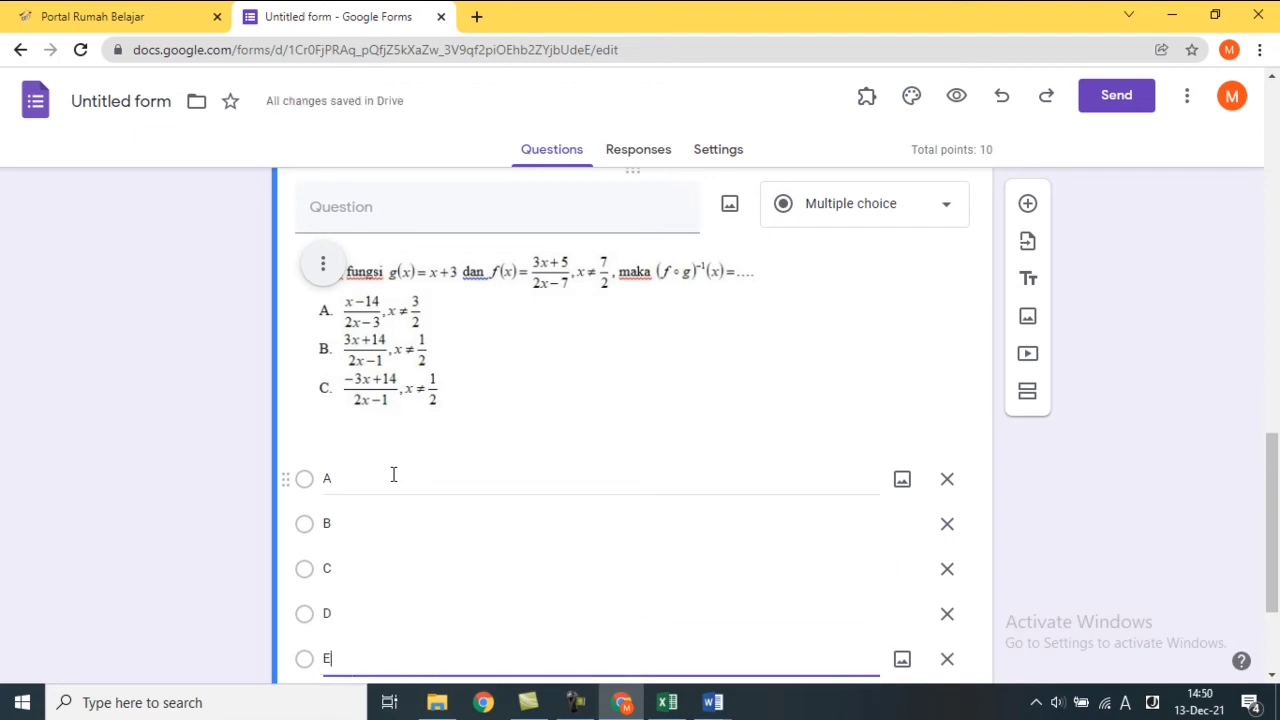
scroll(652, 574, down, 2)
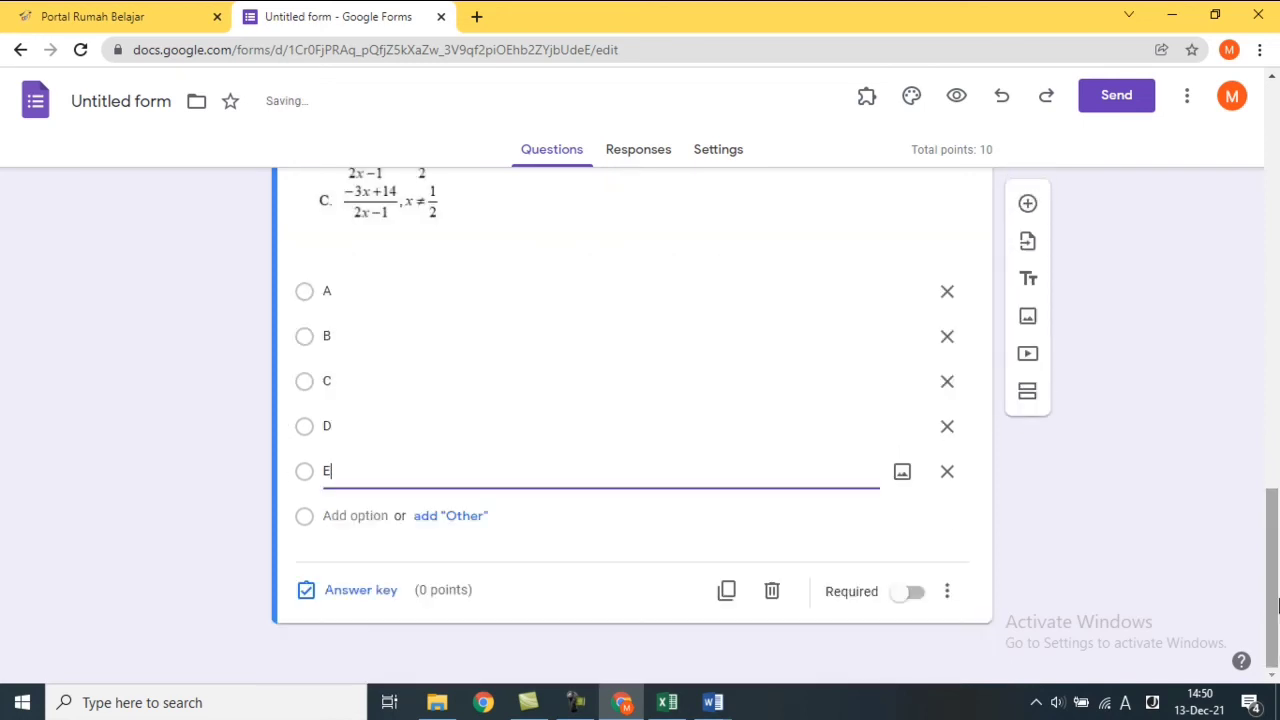
In the answer key, mark option A correct and set the question to 10 points.
click(389, 594)
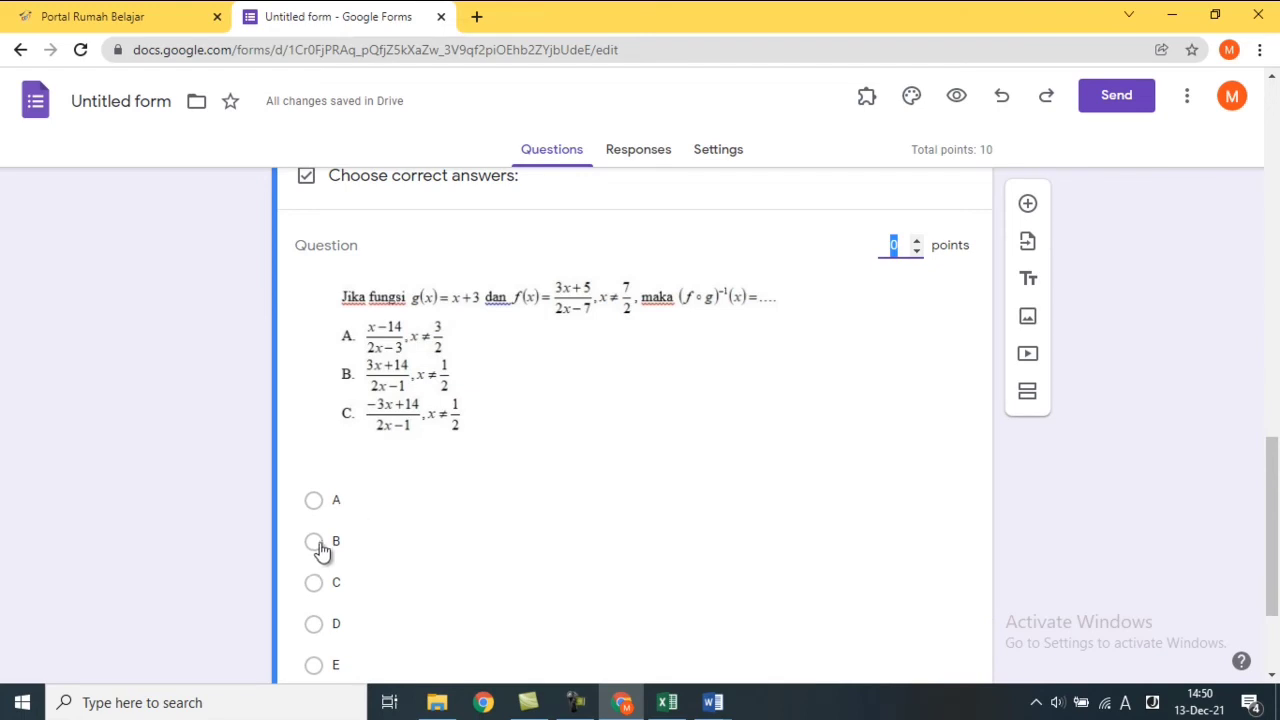
click(313, 501)
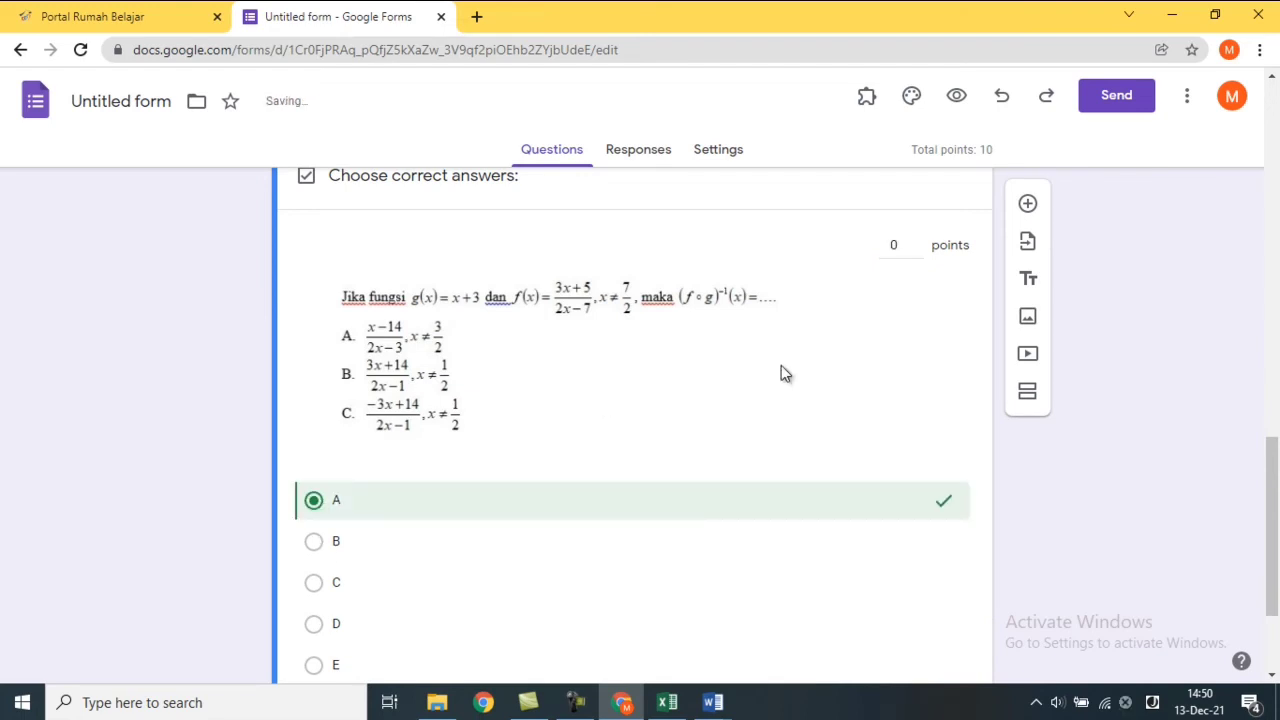
click(907, 246)
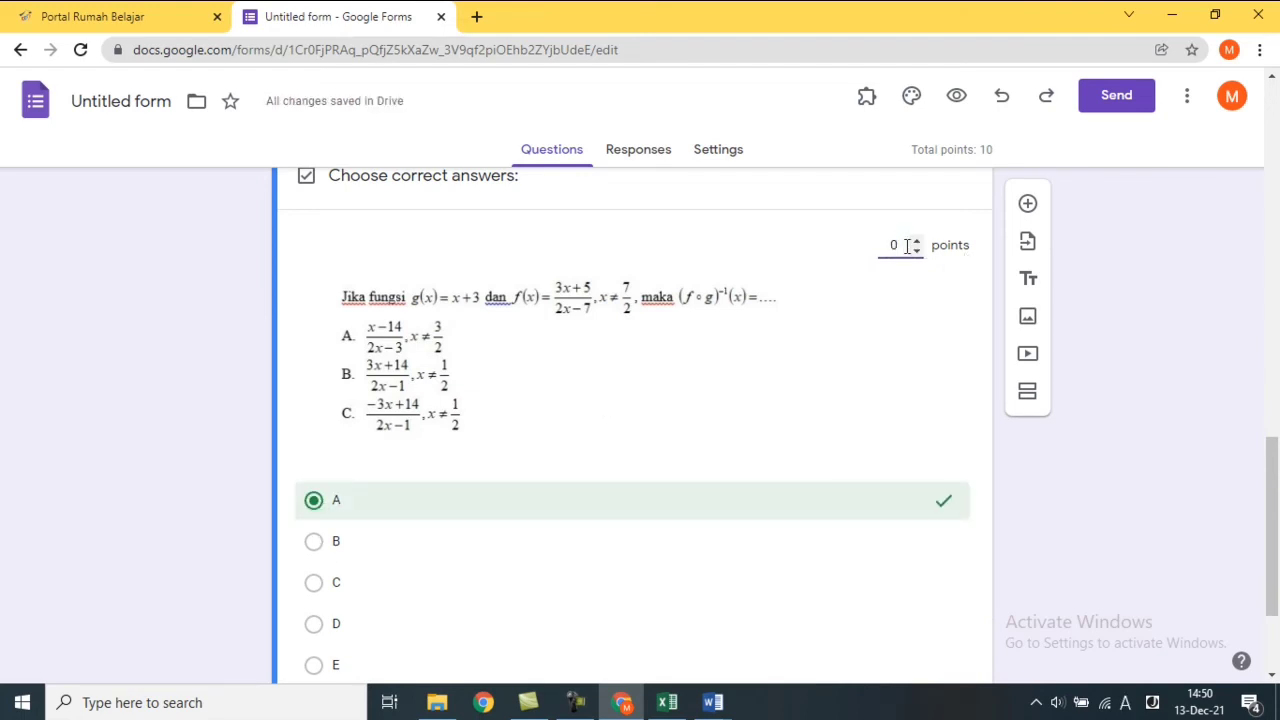
key(Left)
text(1)
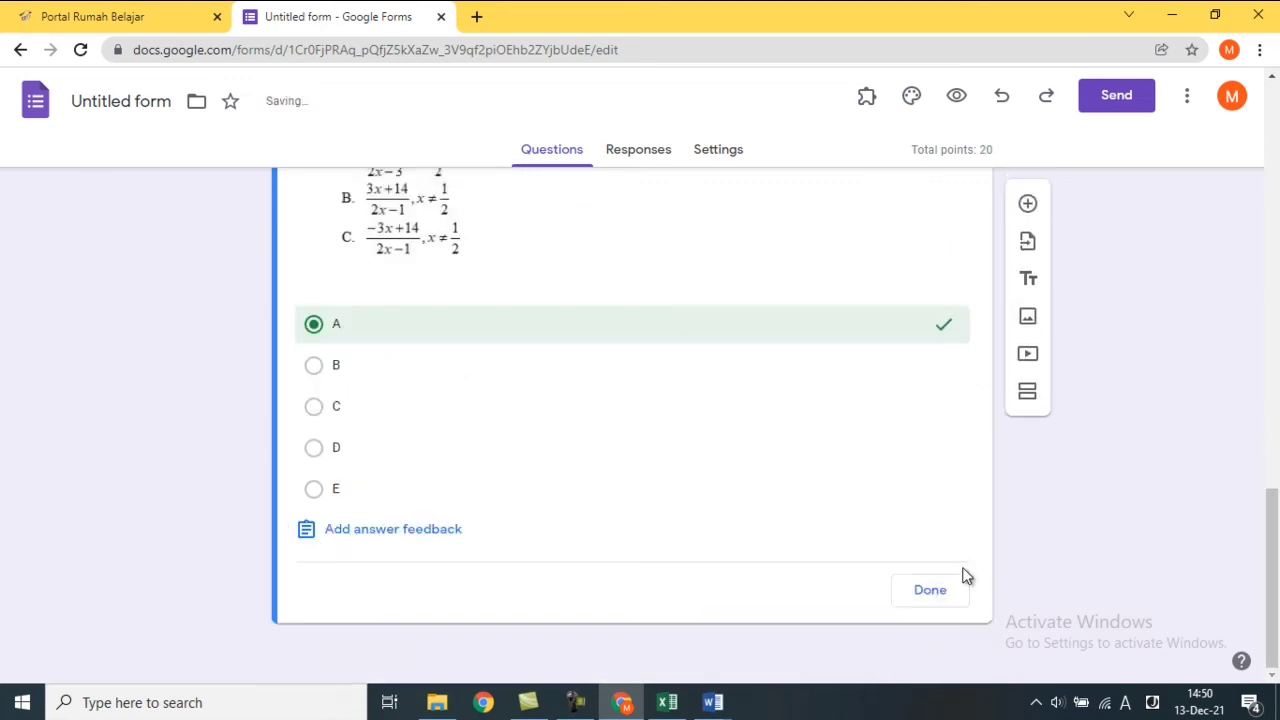
click(929, 590)
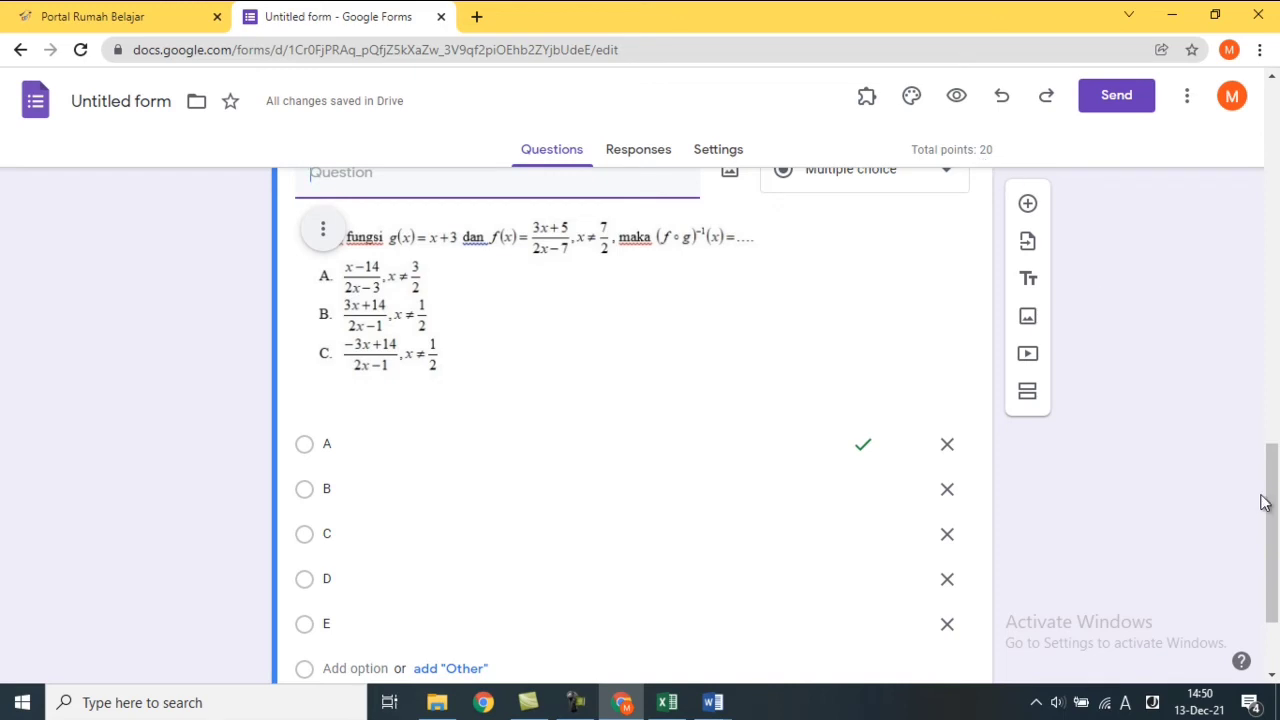
Make the question-4 item required and duplicate it.
drag(1277, 502, 1278, 551)
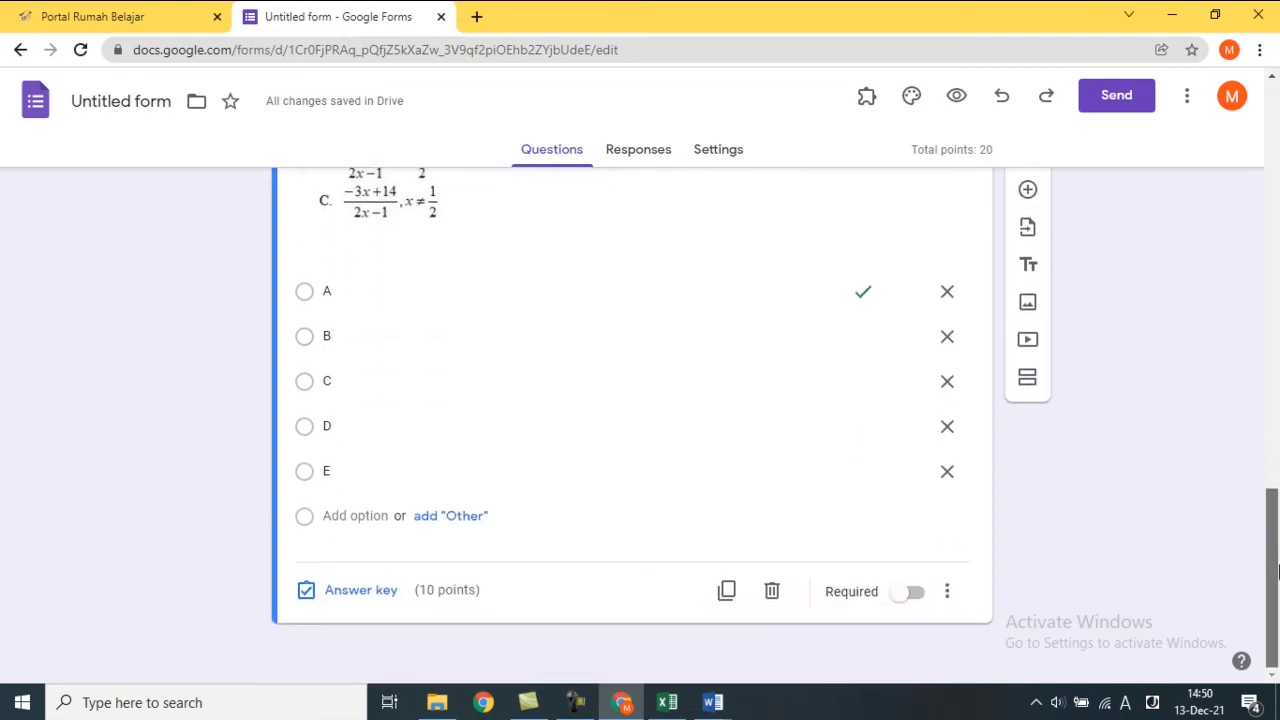
click(899, 593)
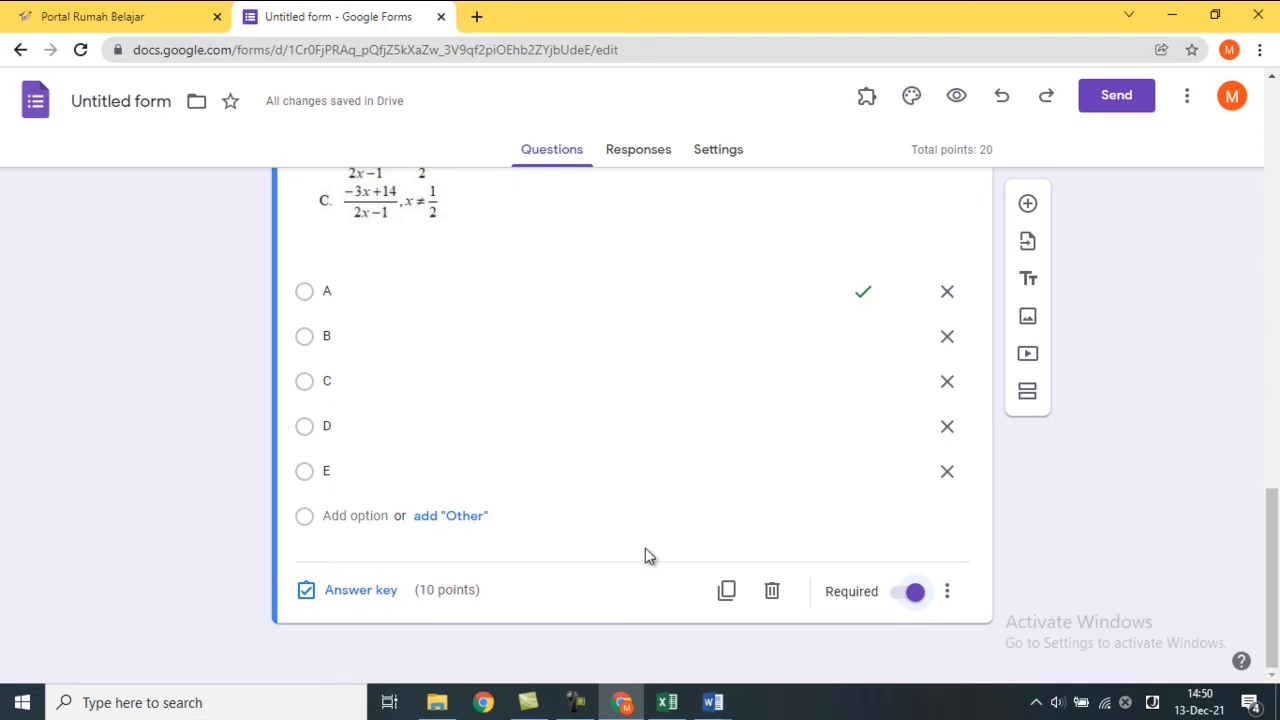
click(726, 591)
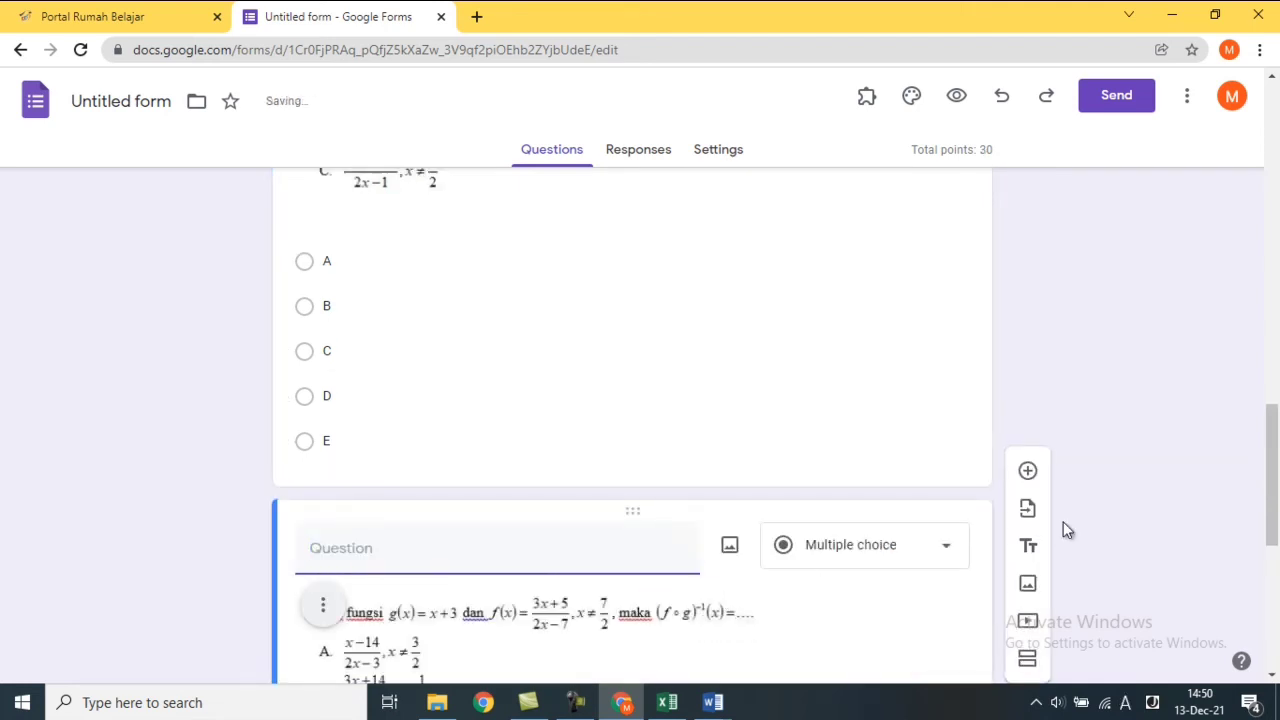
Remove the question-4 math image from the duplicated question.
drag(1277, 447, 1275, 511)
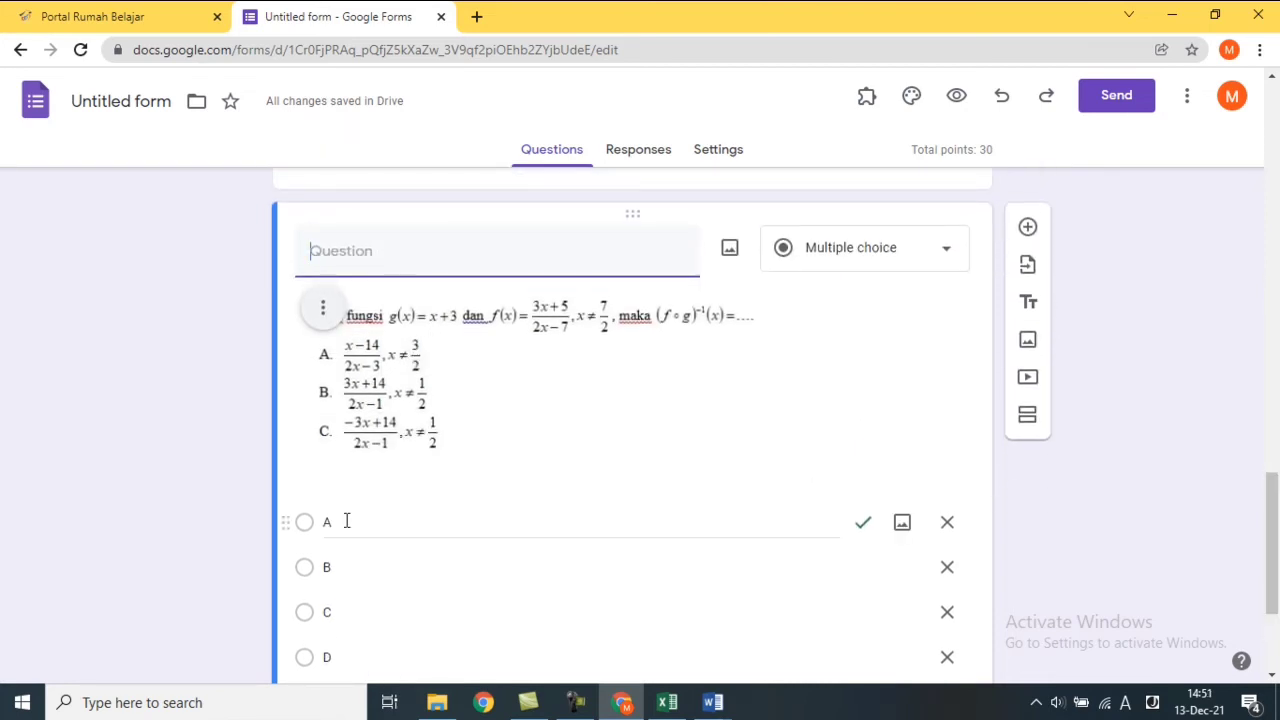
click(325, 311)
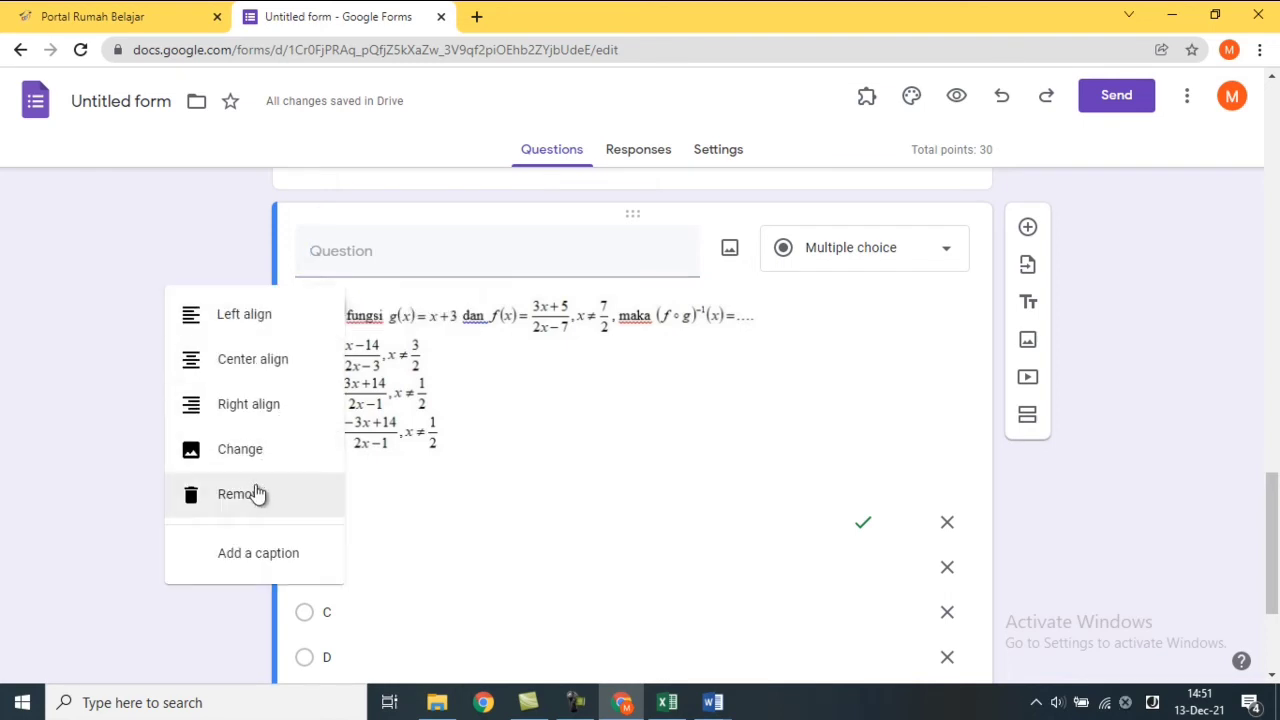
click(254, 492)
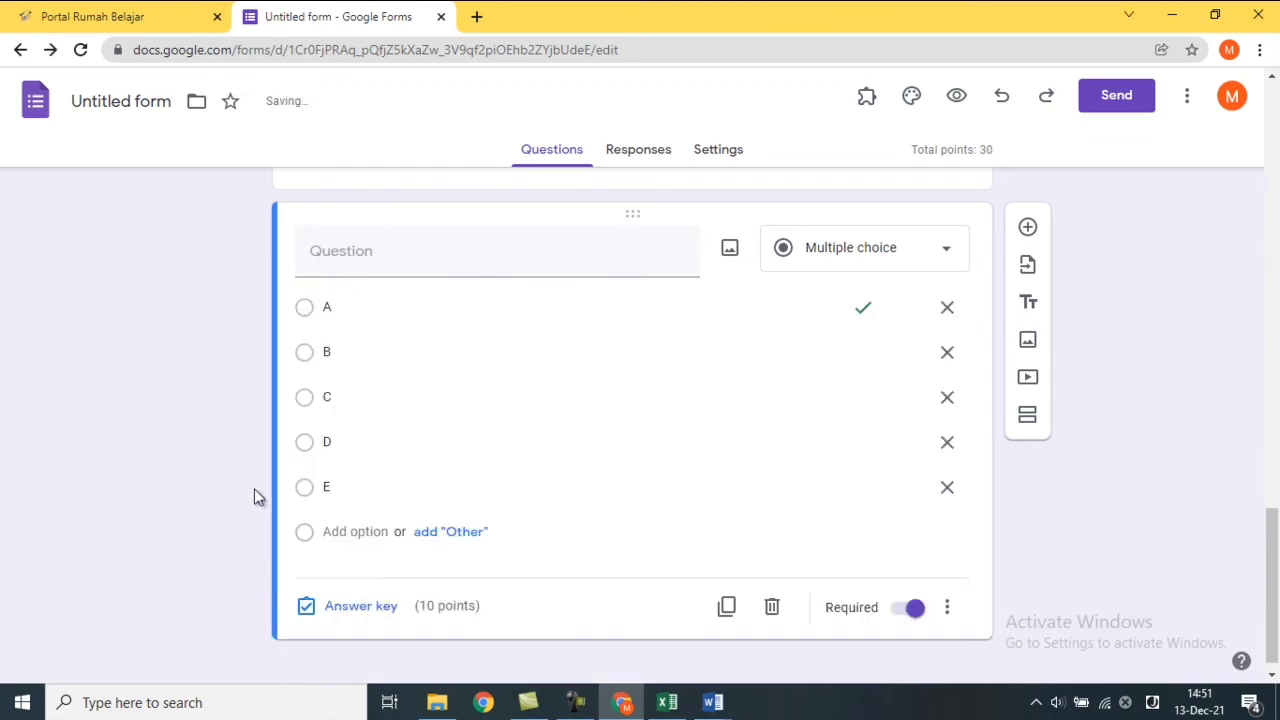
Insert Screenshot_49, the g(−1) question with f(x) = x + 2, into the copied question.
click(420, 268)
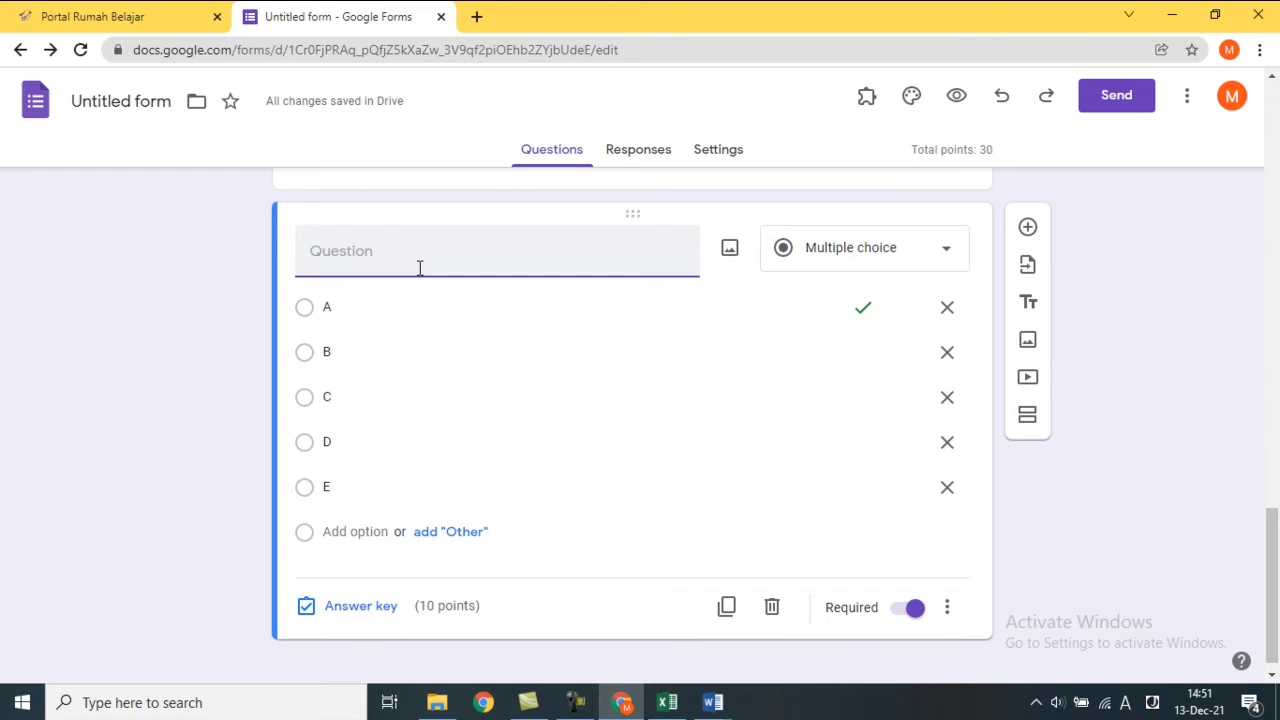
click(728, 256)
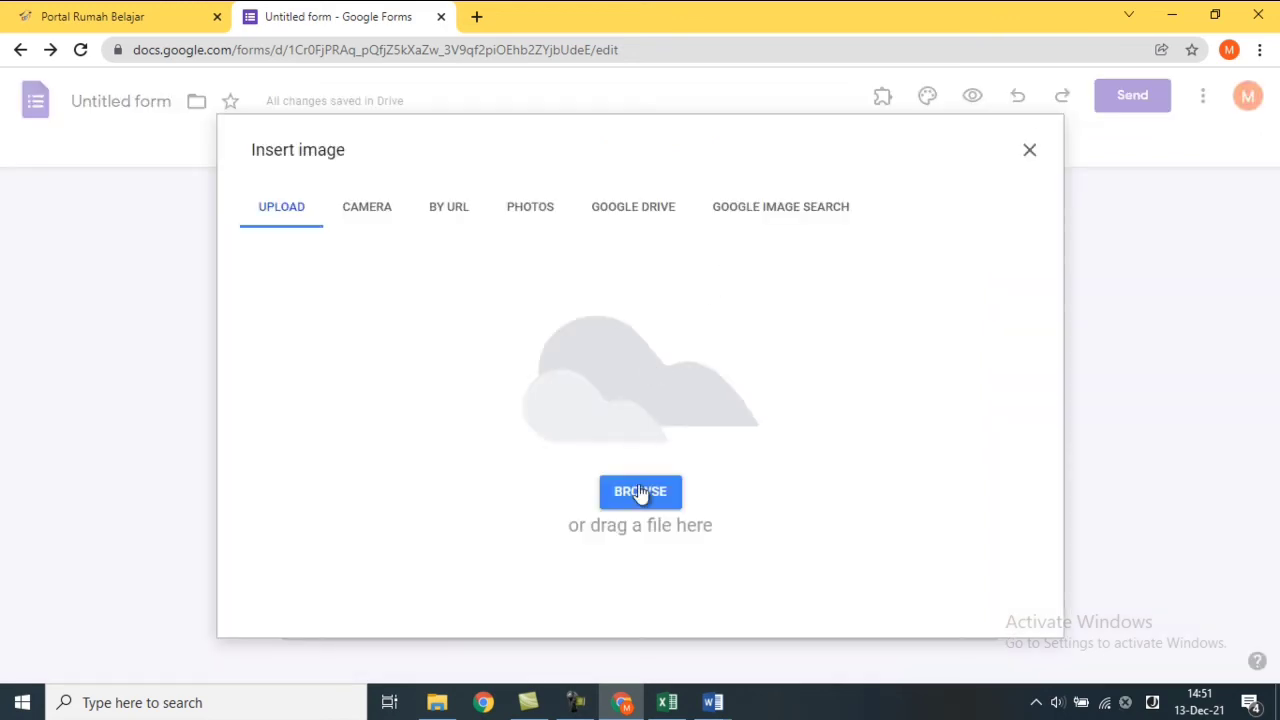
click(640, 492)
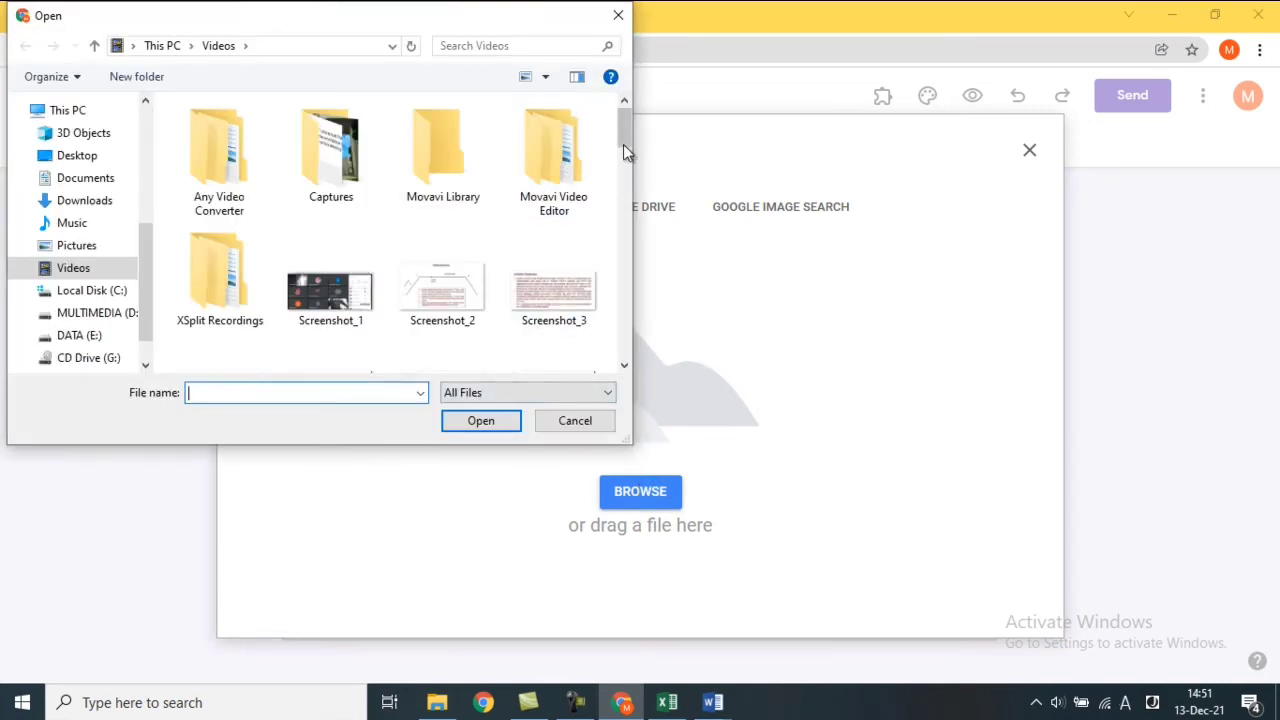
drag(623, 130, 642, 362)
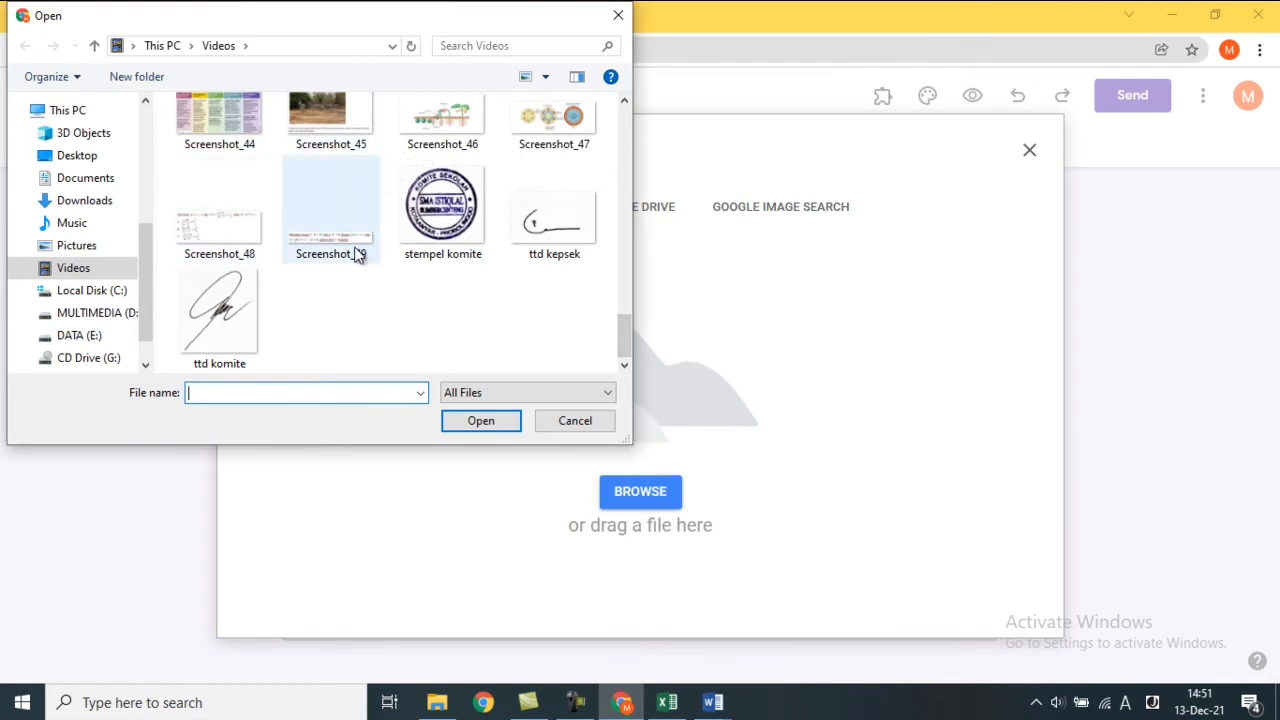
double_click(331, 220)
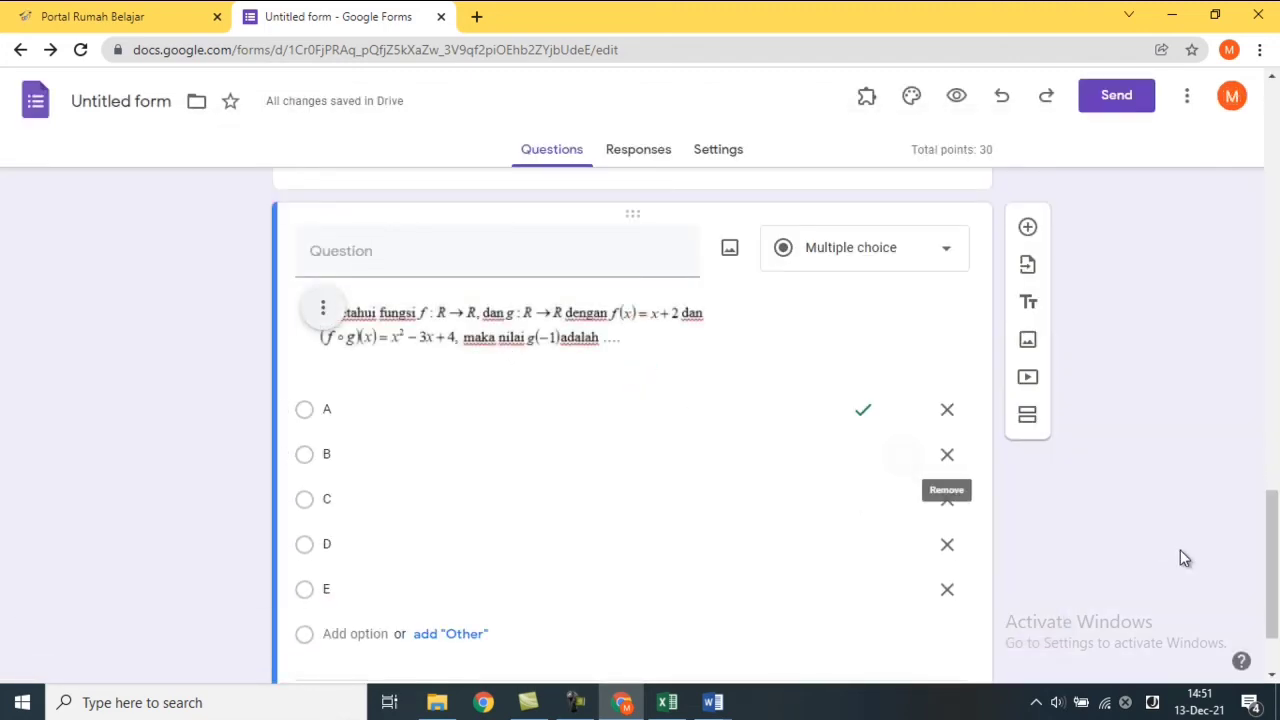
Change the first options to 9 and 4, undoing an accidental extra option.
drag(1262, 572, 1264, 578)
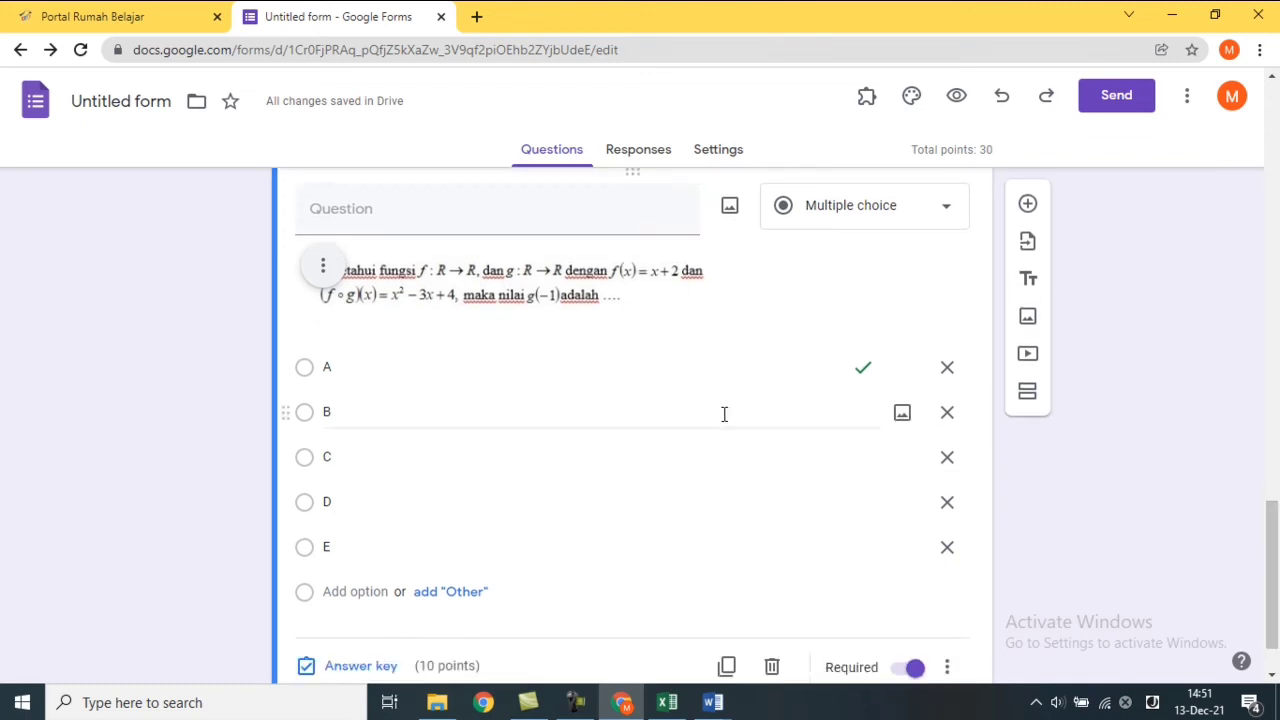
click(380, 392)
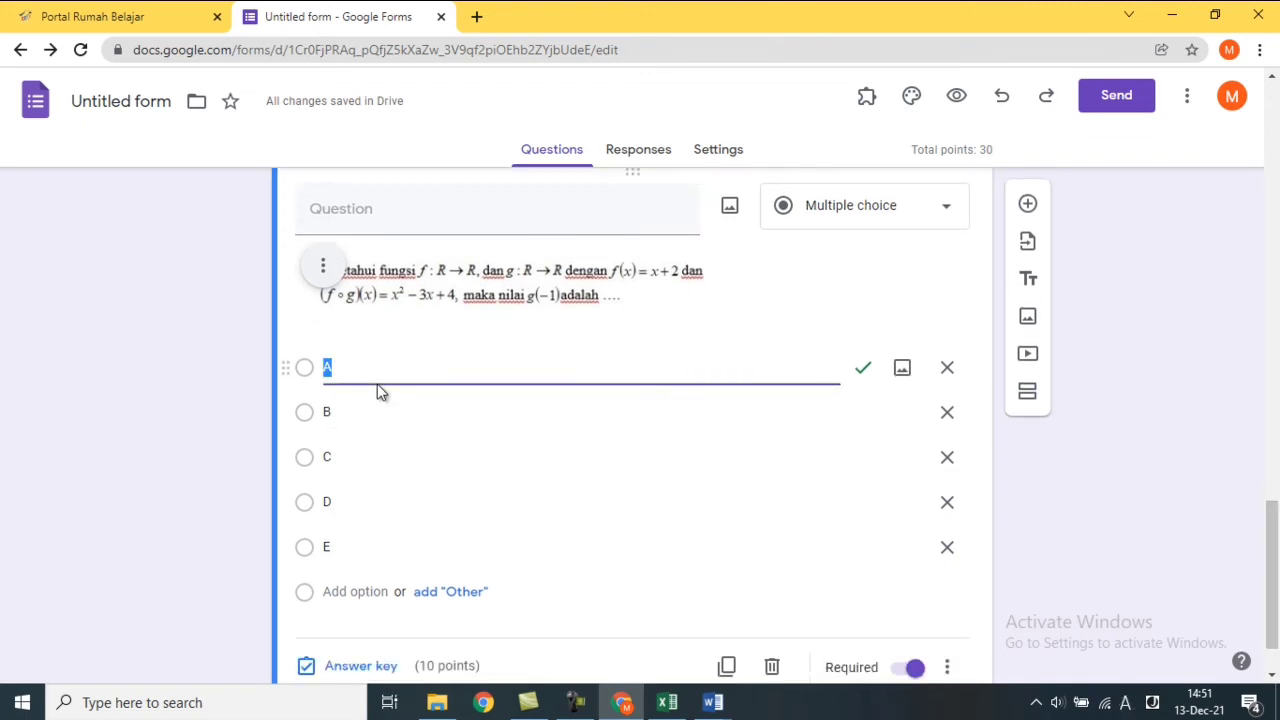
text(9)
key(Return)
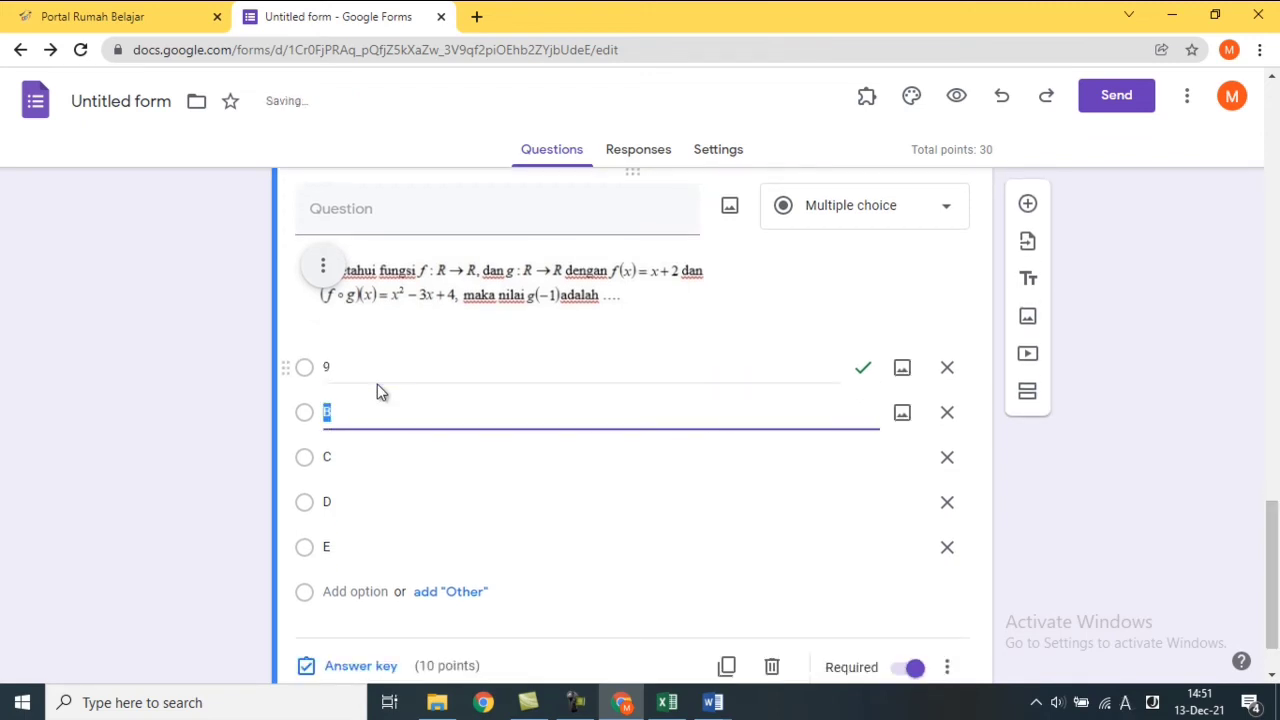
text(4)
key(Return)
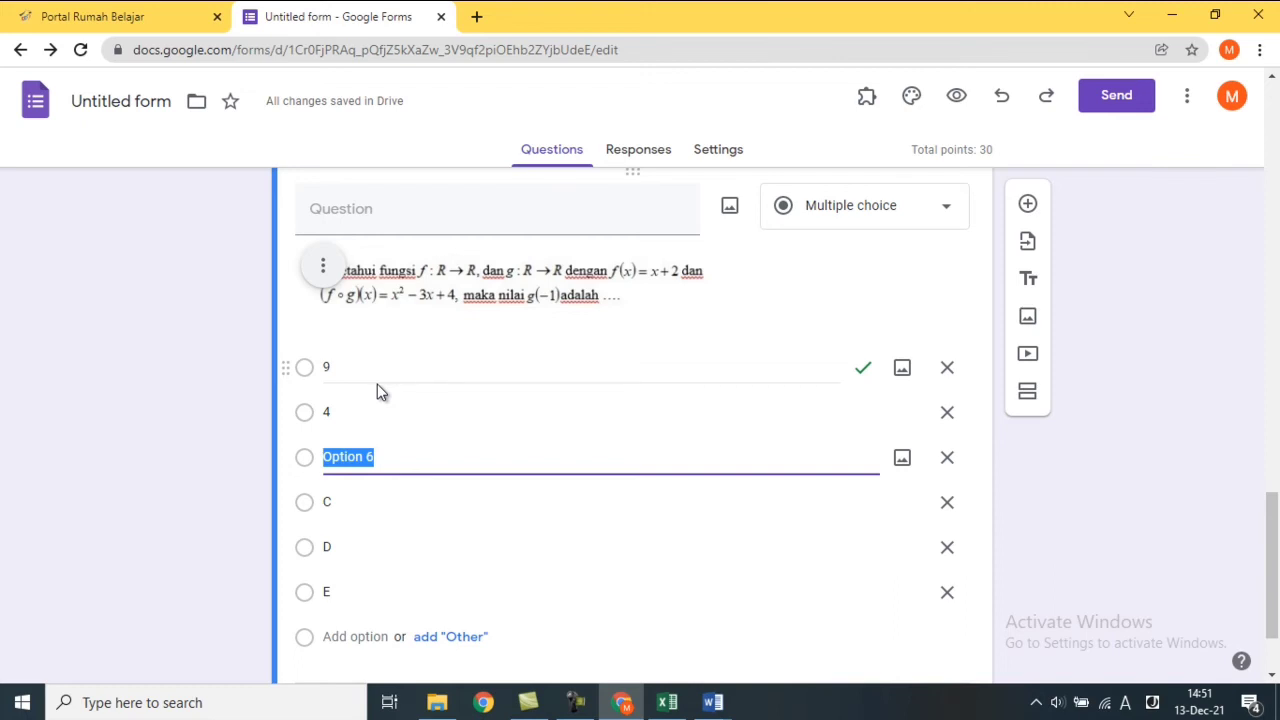
key(Delete)
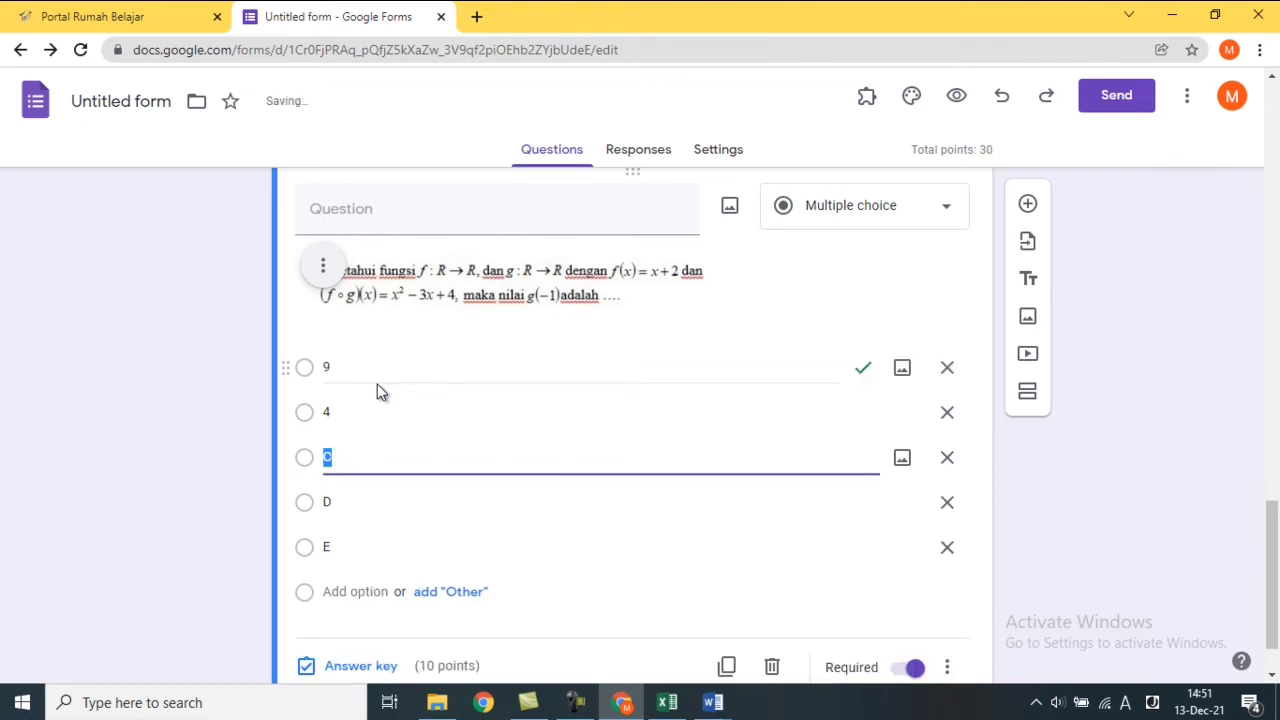
key(ctrl+z)
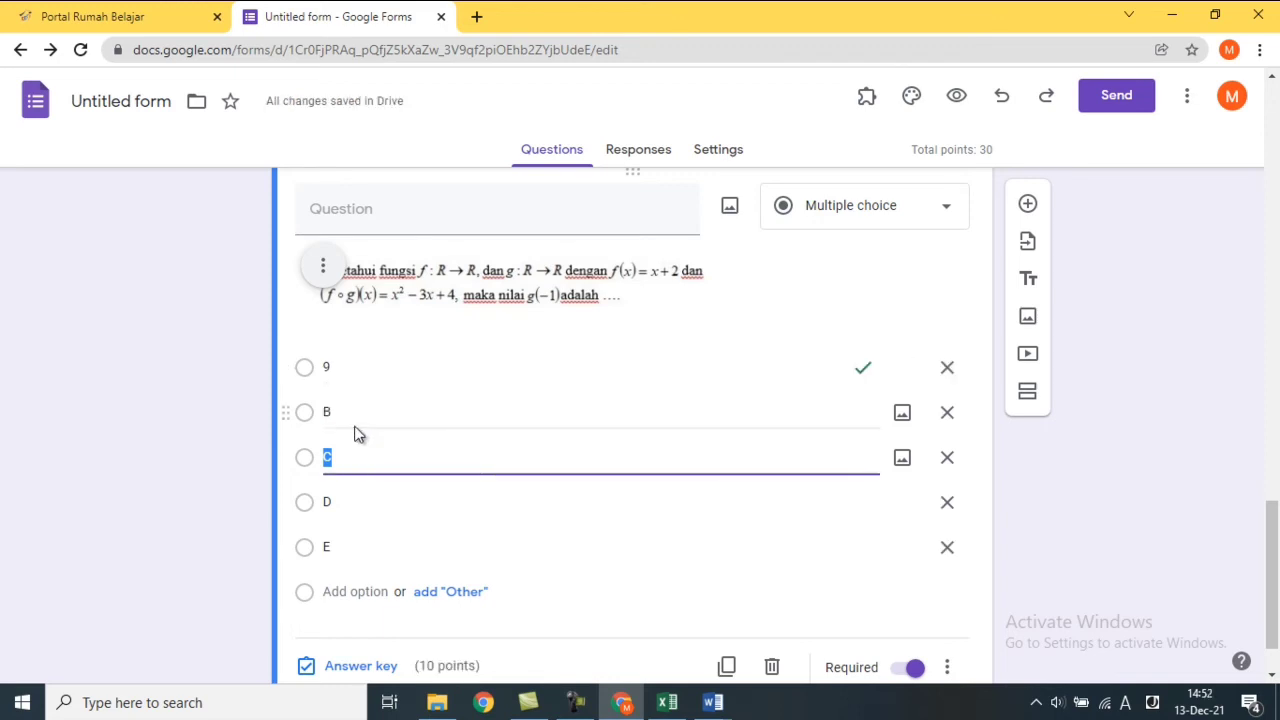
Set the second through fifth options to 4, 3, 2 and 1.
click(355, 420)
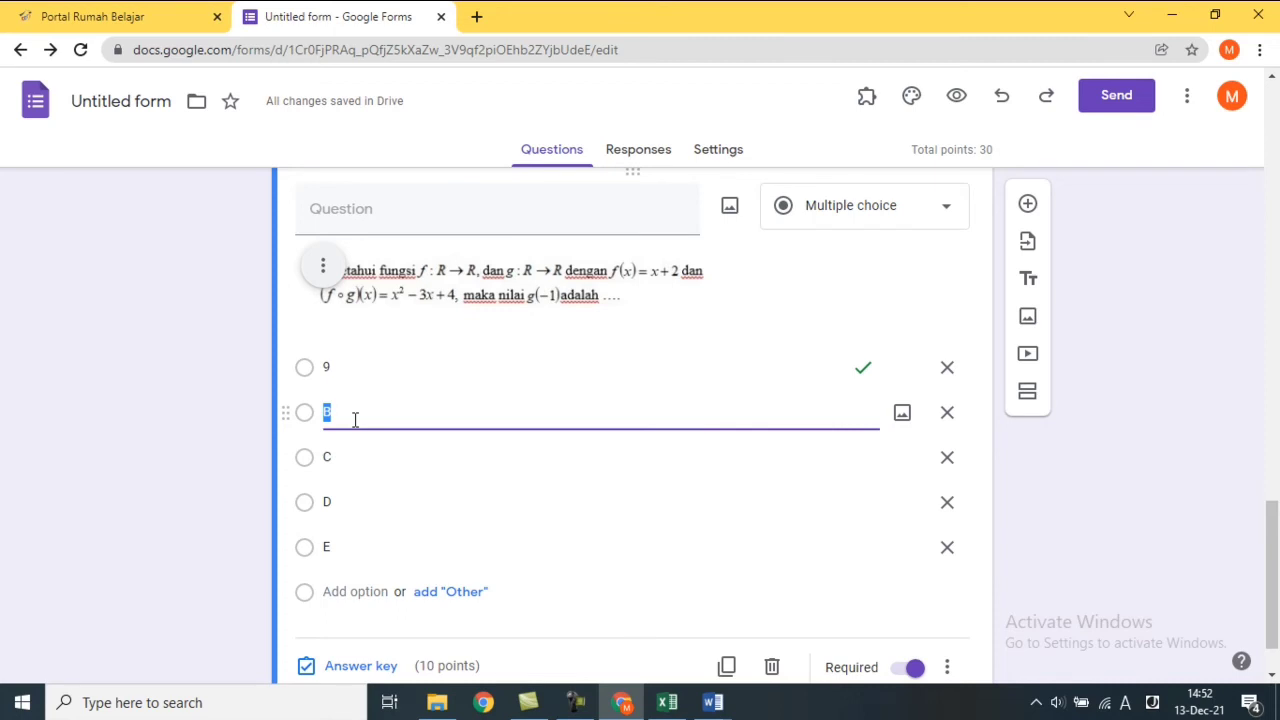
text(4)
key(Tab)
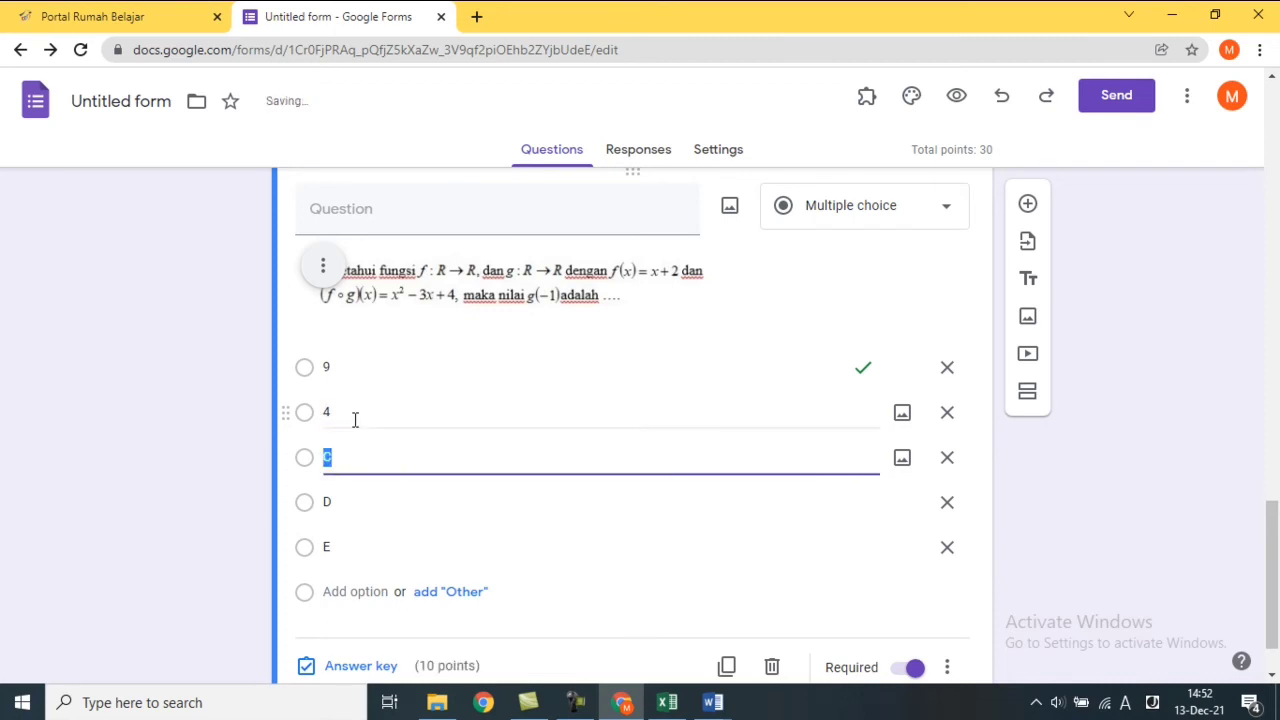
text(3)
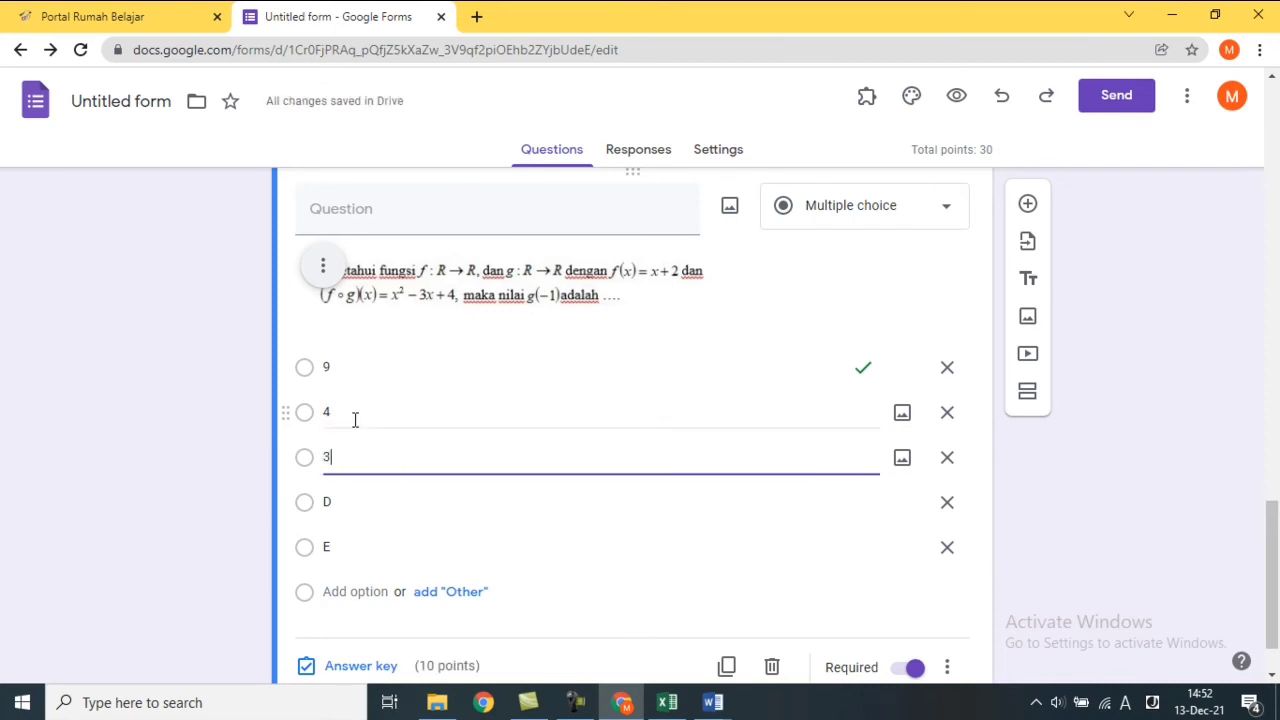
key(Tab)
text(2)
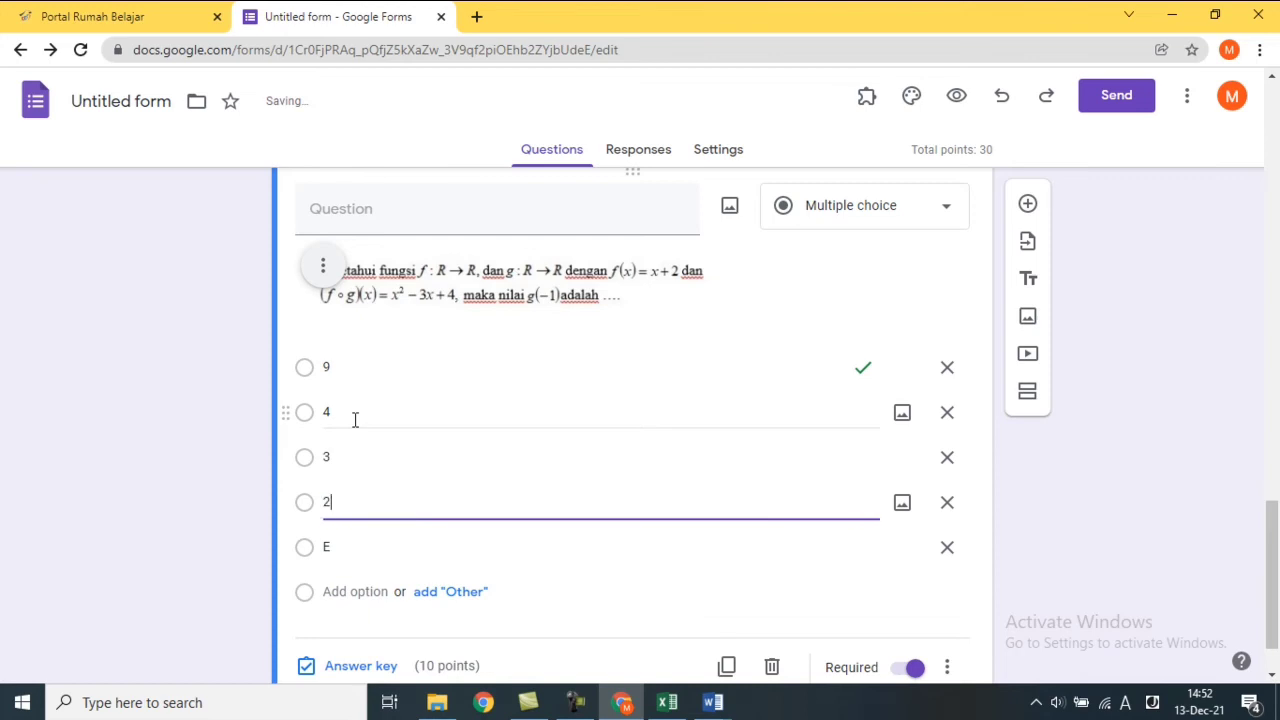
key(Tab)
text(1)
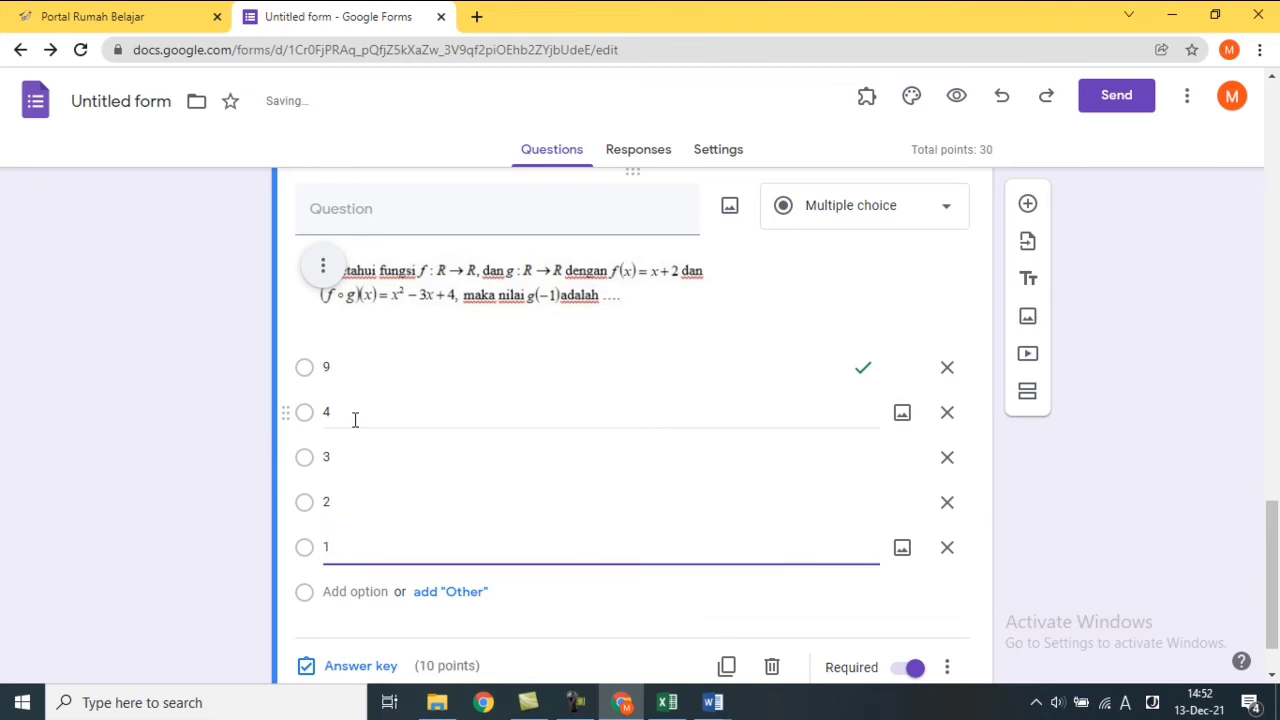
click(1025, 560)
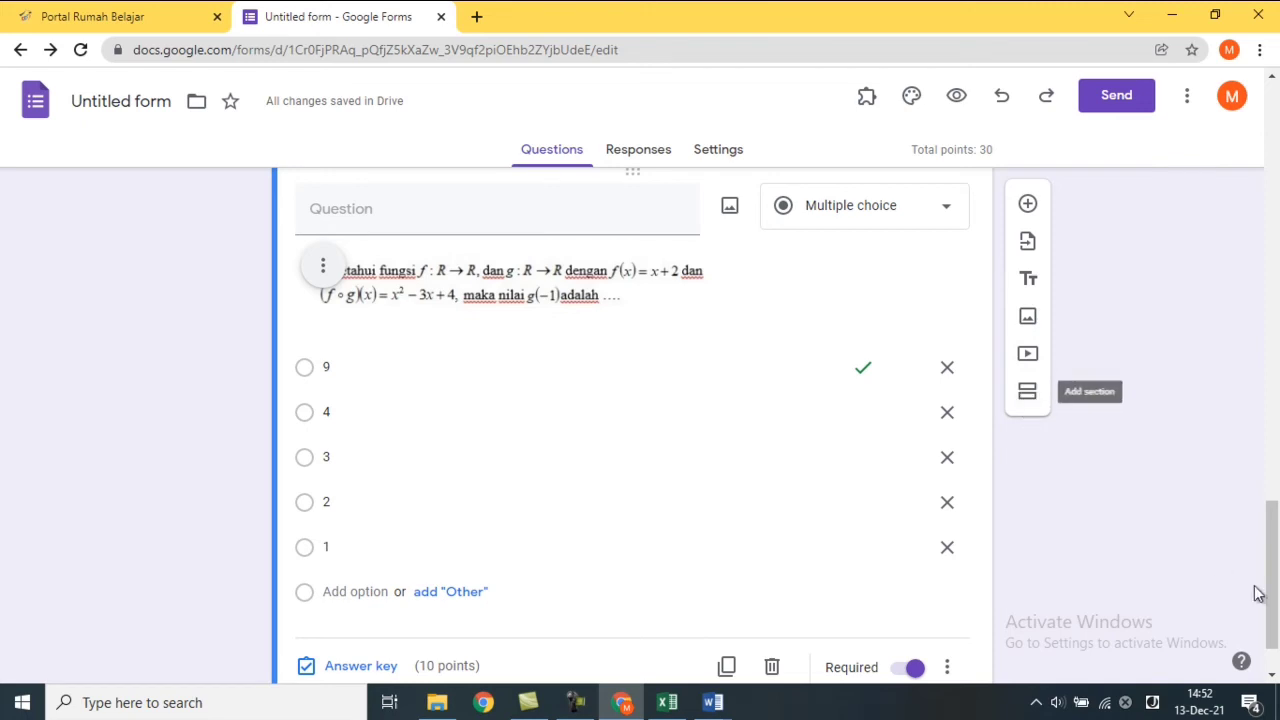
Scroll to the top and change the file name to 'matematika kelas x', matching the quiz title.
drag(1270, 585, 1275, 85)
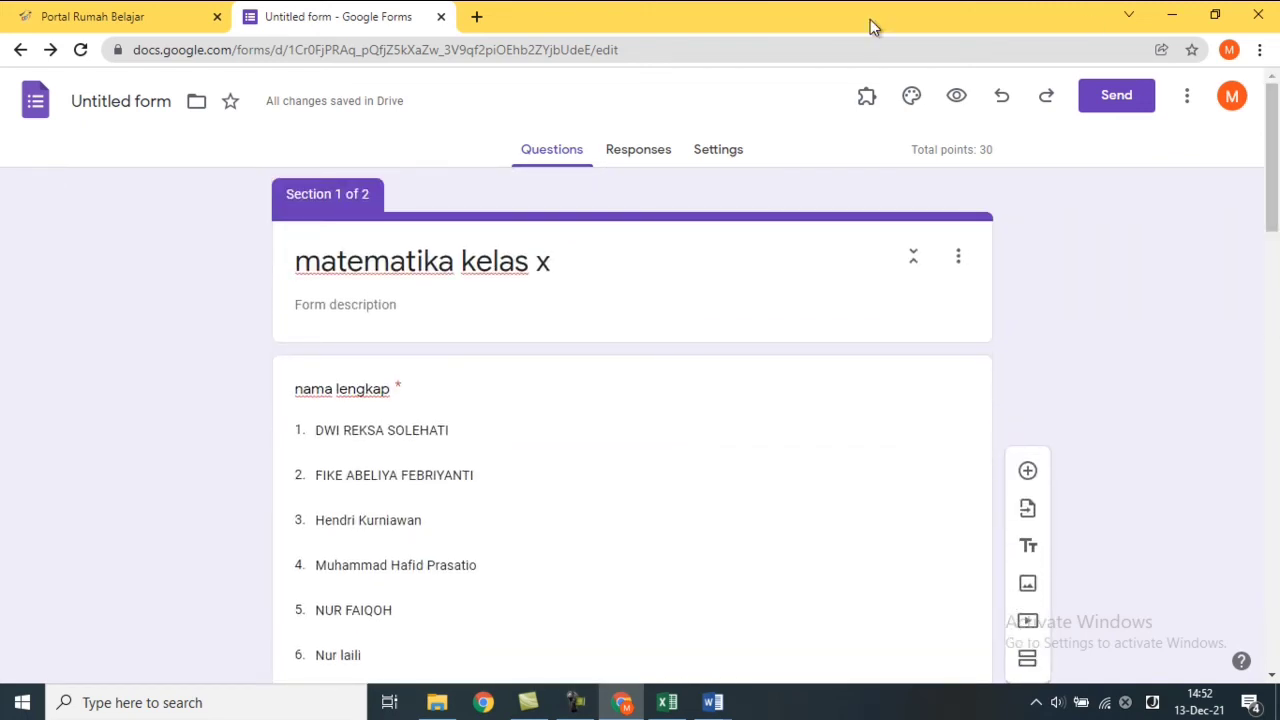
mouse_move(317, 107)
click(382, 252)
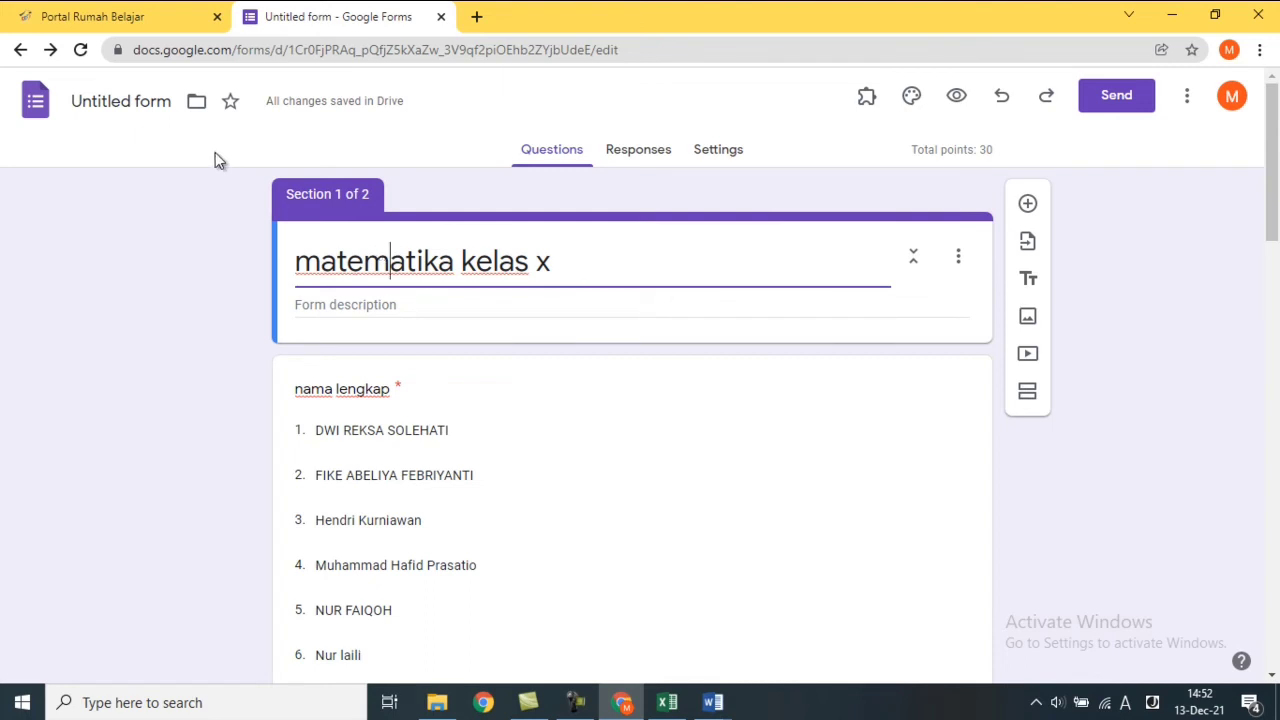
click(140, 106)
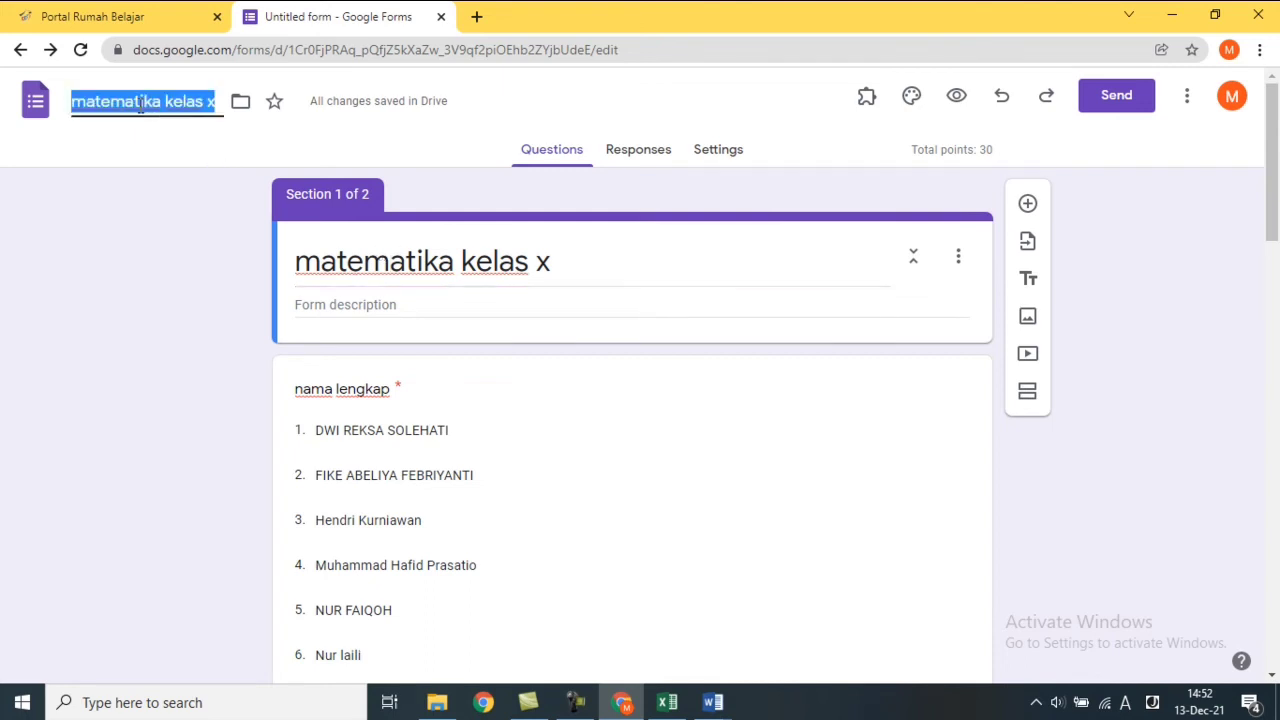
click(362, 260)
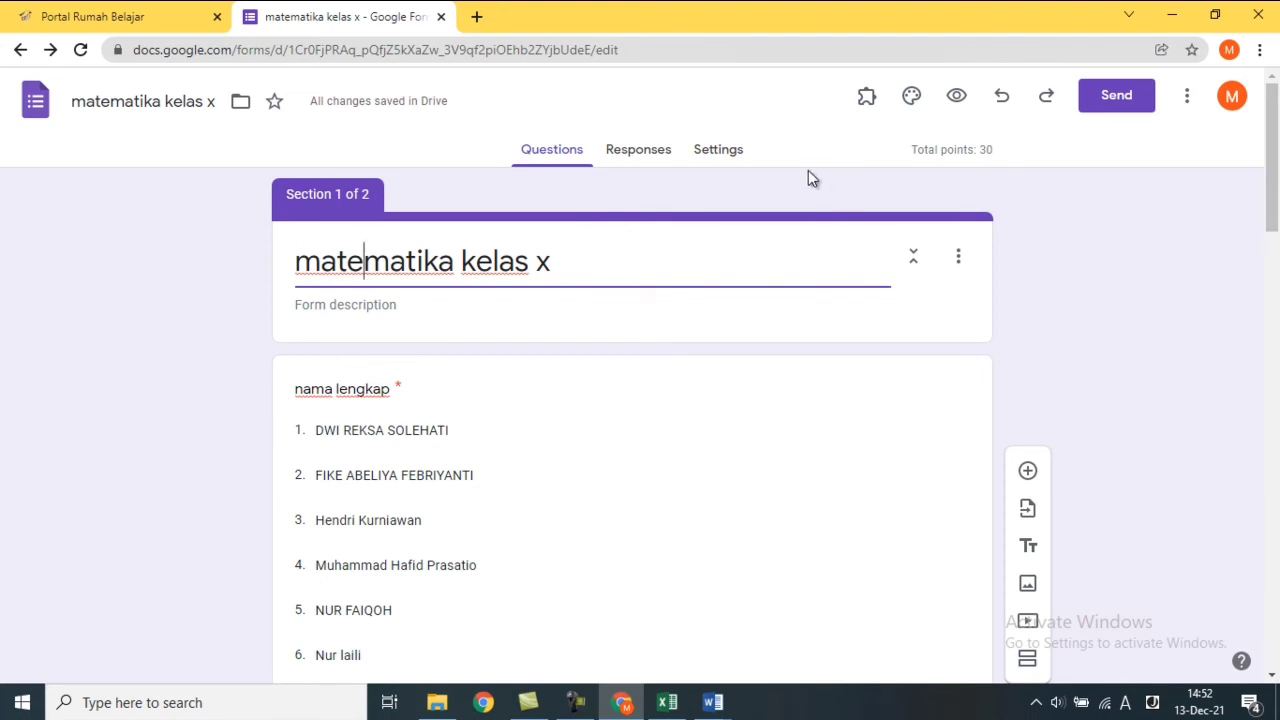
Look over the Responses and Questions views, then open the Settings tab with quiz options.
click(658, 150)
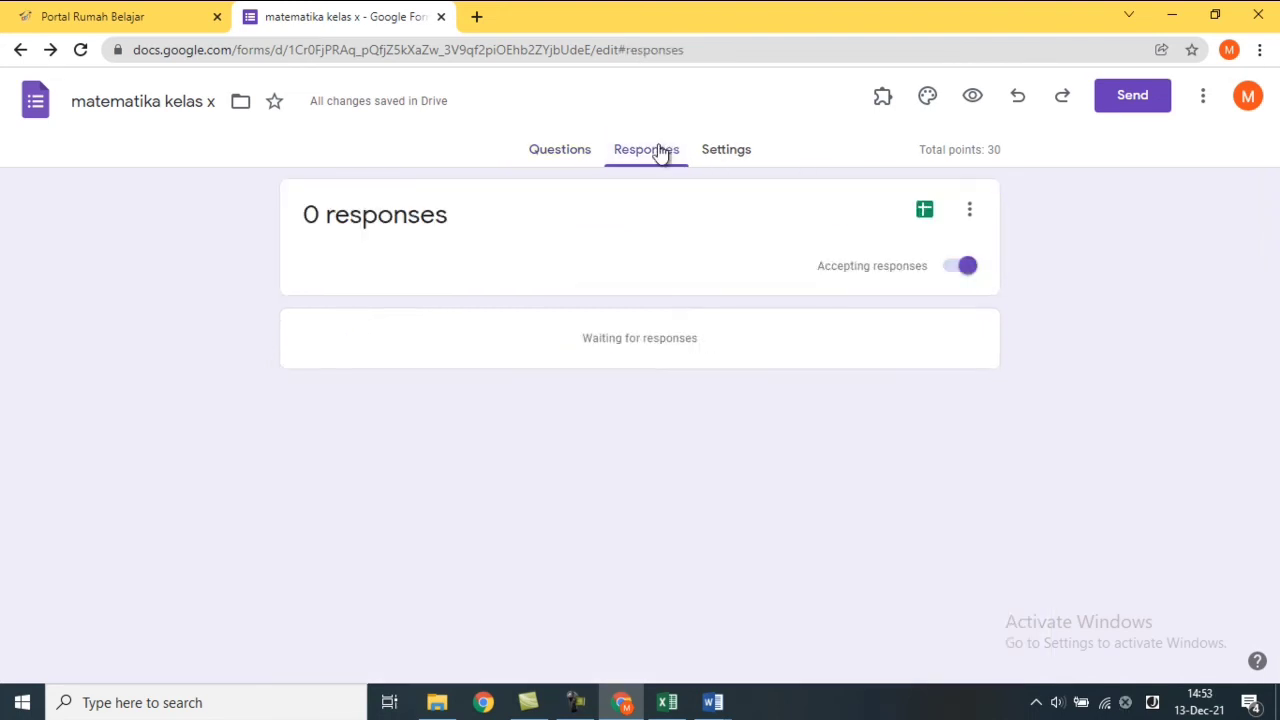
click(543, 155)
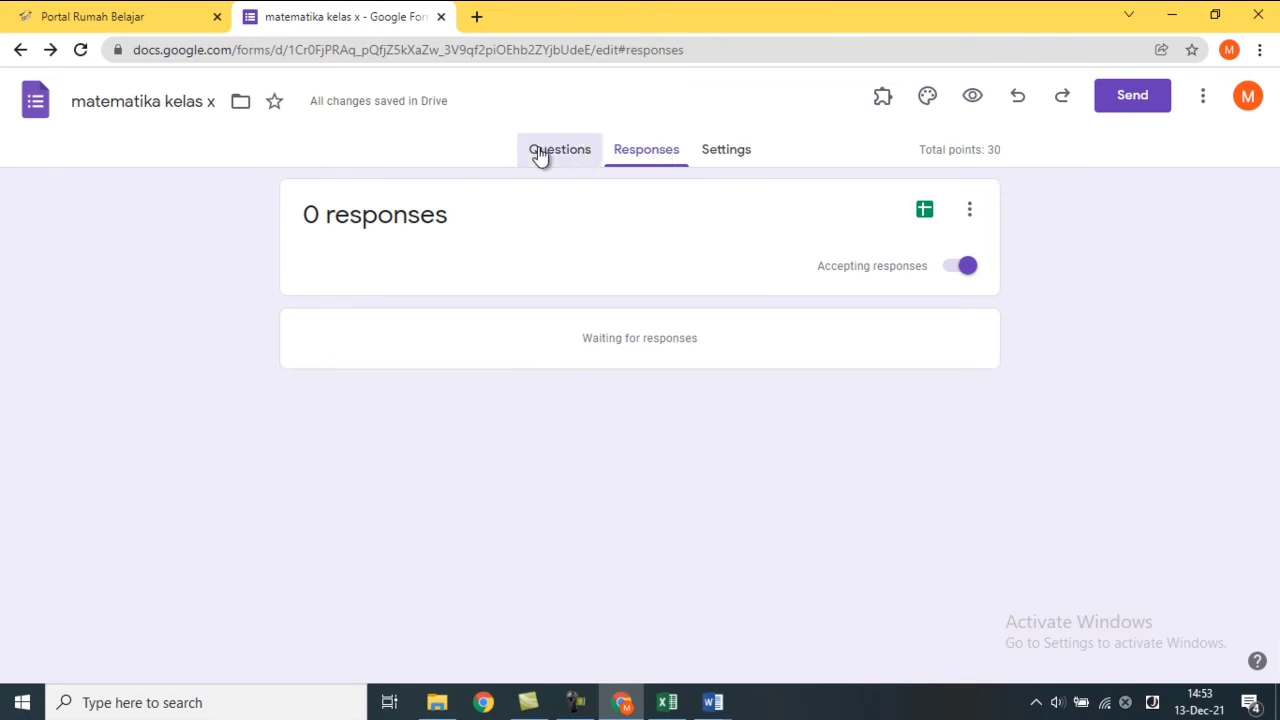
click(630, 160)
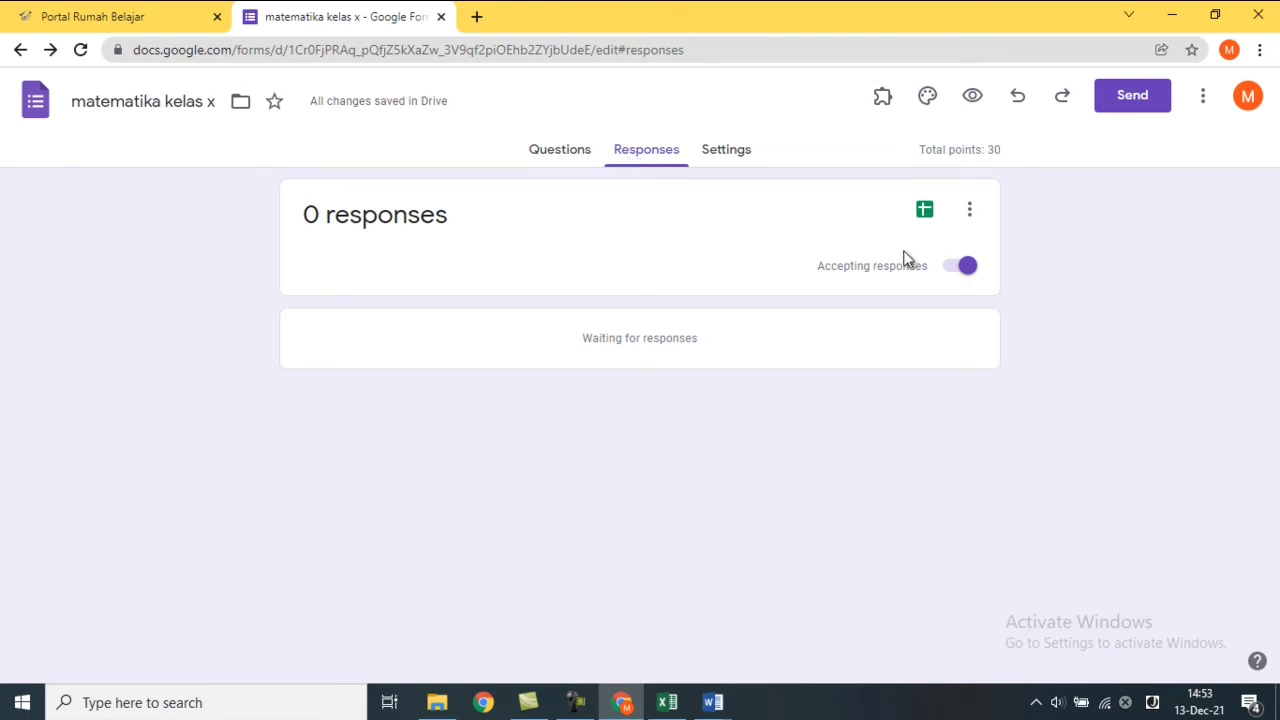
click(731, 163)
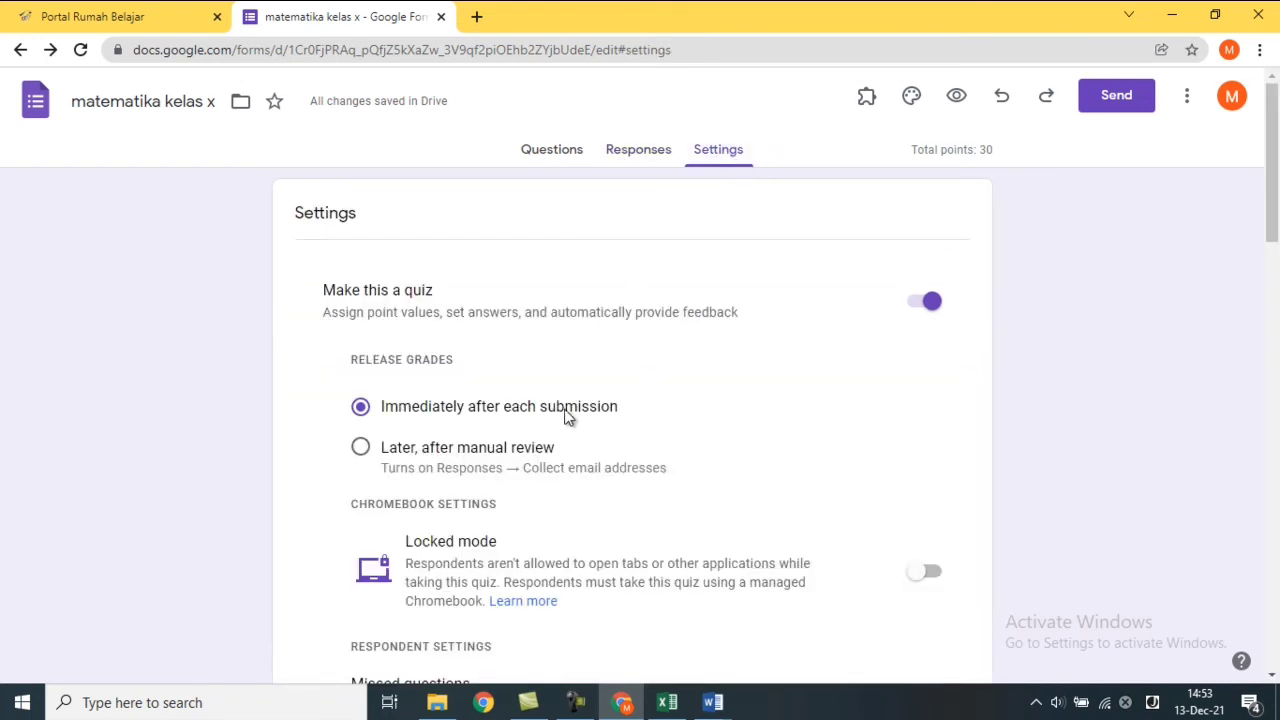
Set Release grades to 'Later, after manual review' and expand the Form and Question defaults.
click(452, 448)
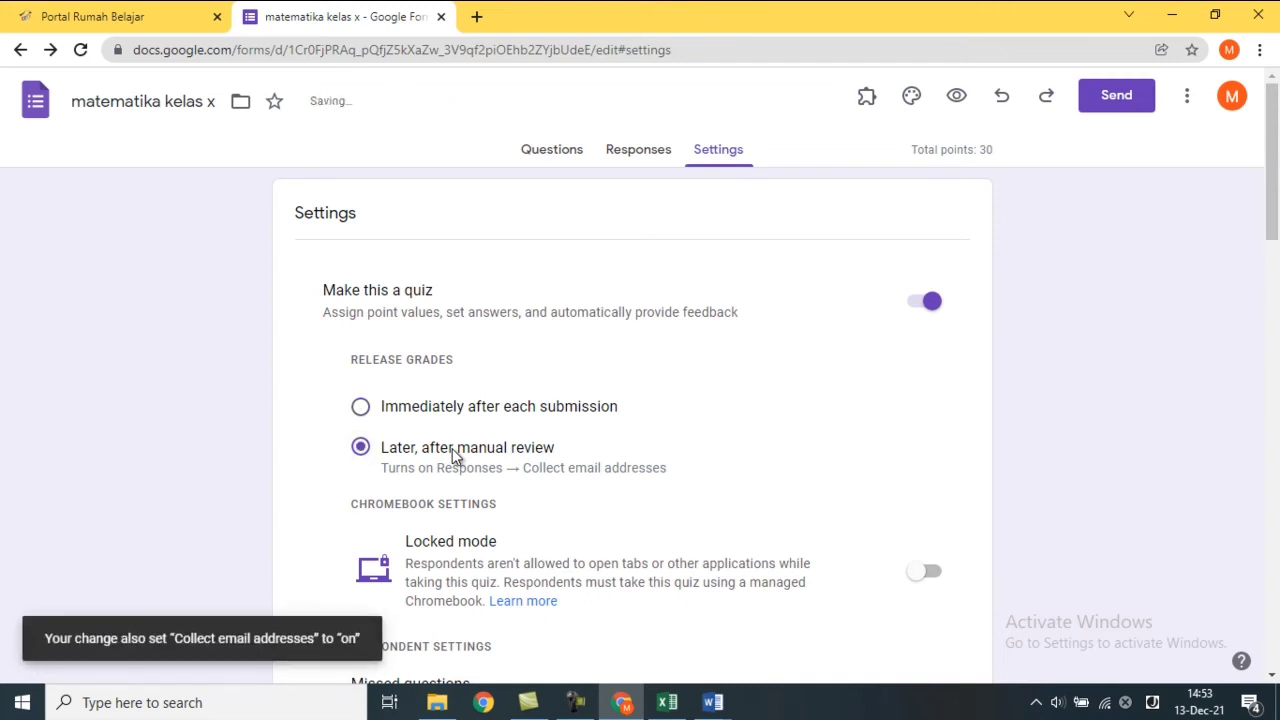
drag(1274, 217, 1276, 655)
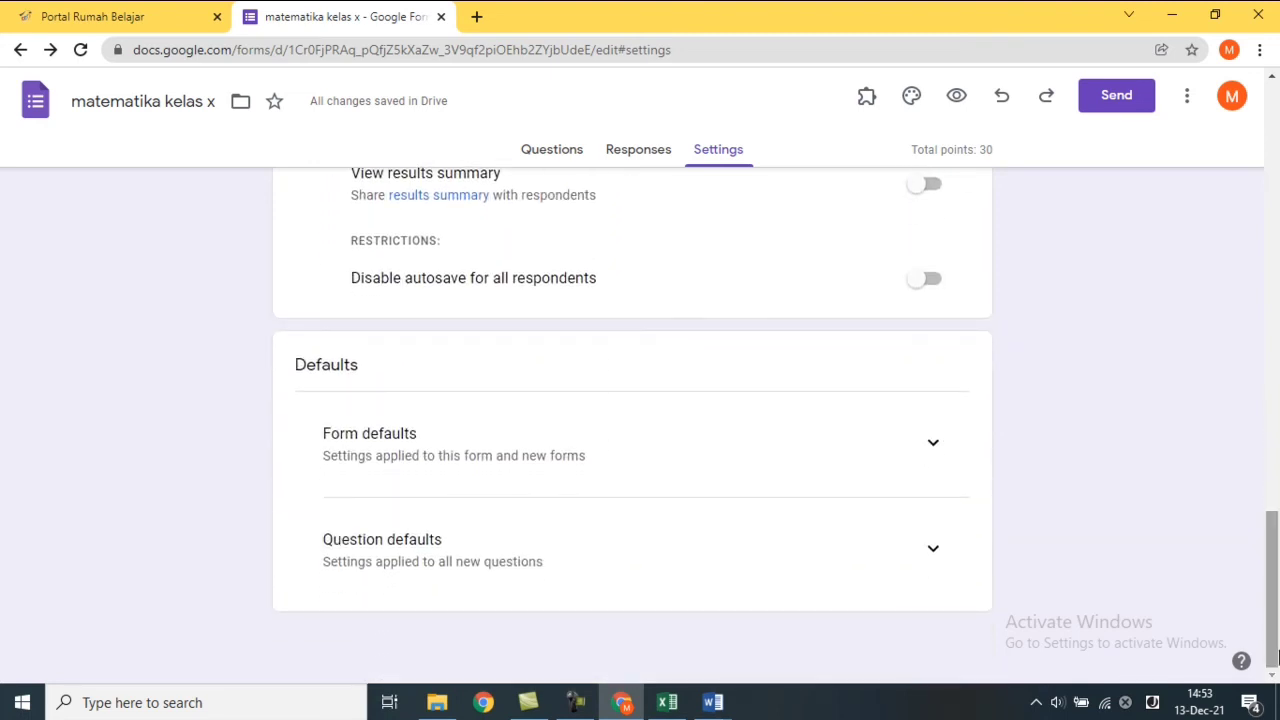
click(931, 445)
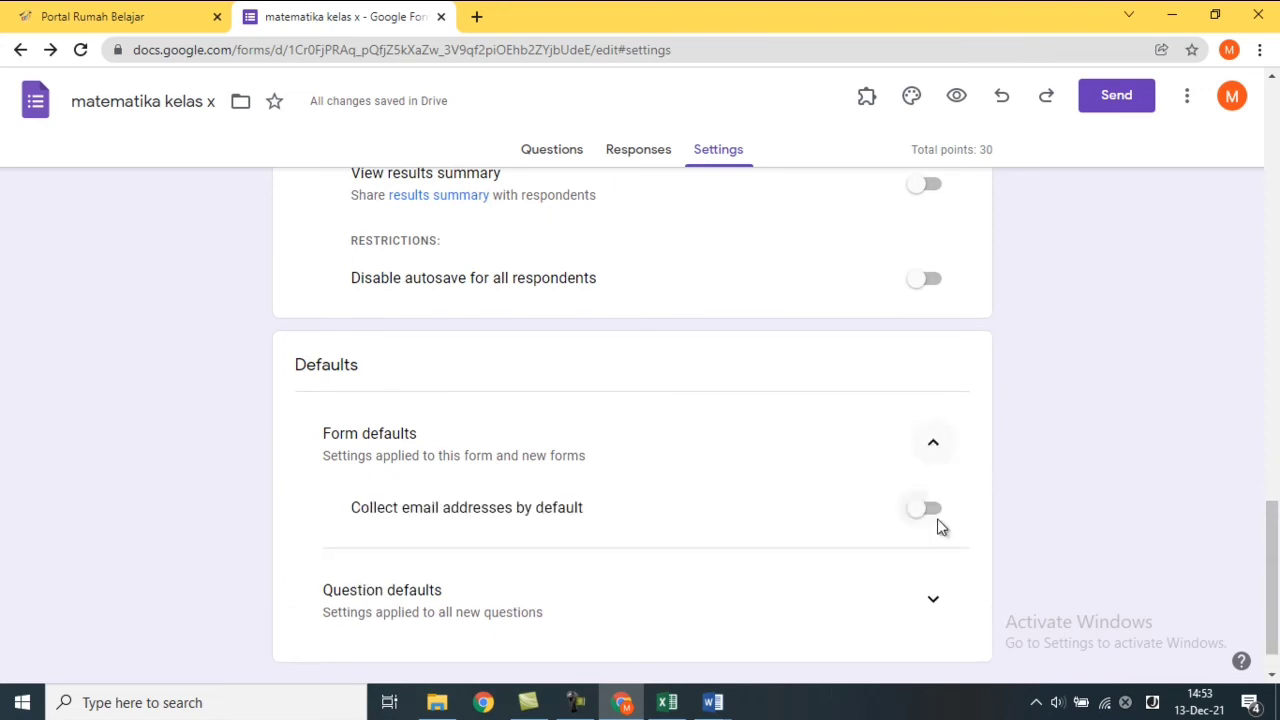
click(932, 600)
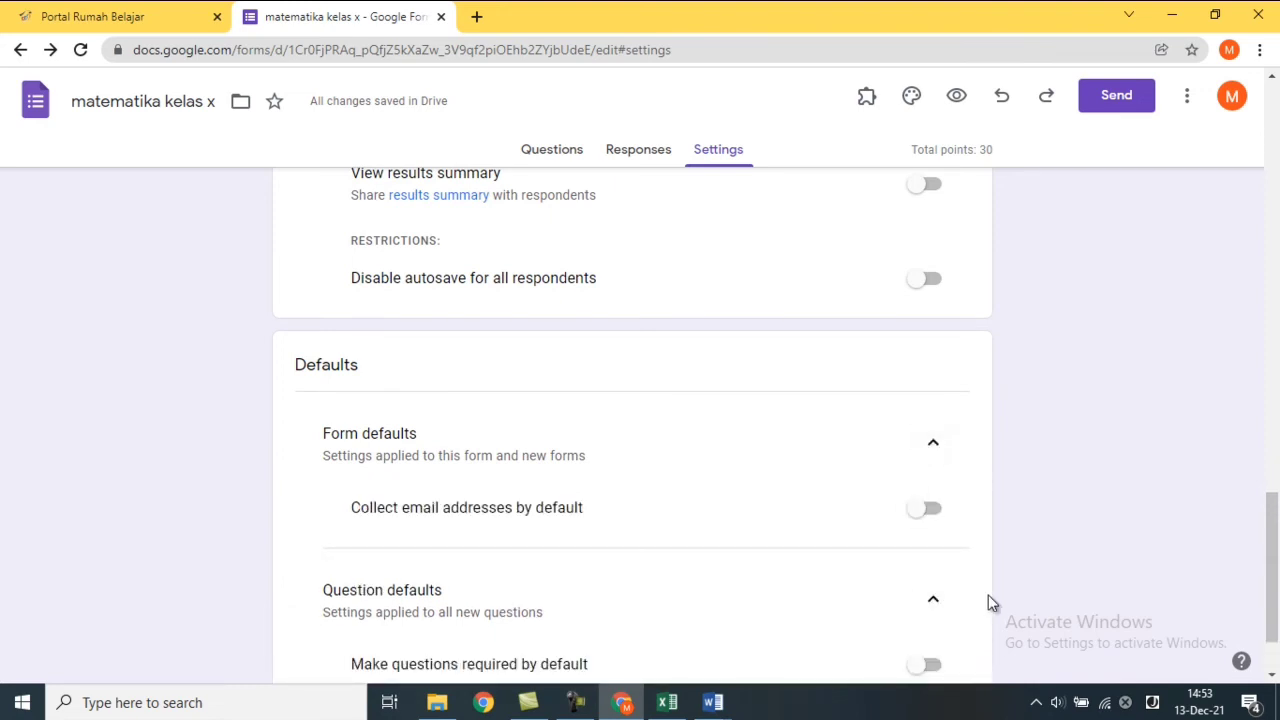
drag(1272, 598, 1278, 372)
drag(1277, 372, 1269, 140)
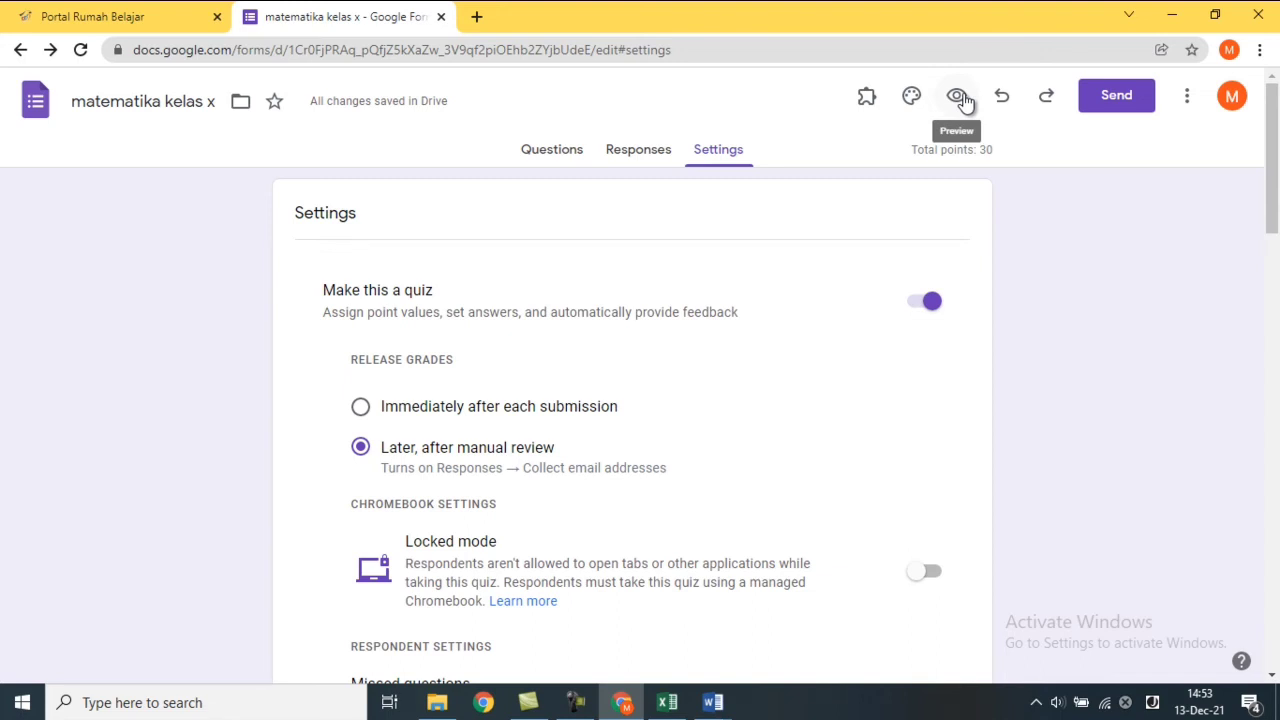
Preview 'matematika kelas x' as a respondent, then go back to the editor.
click(958, 96)
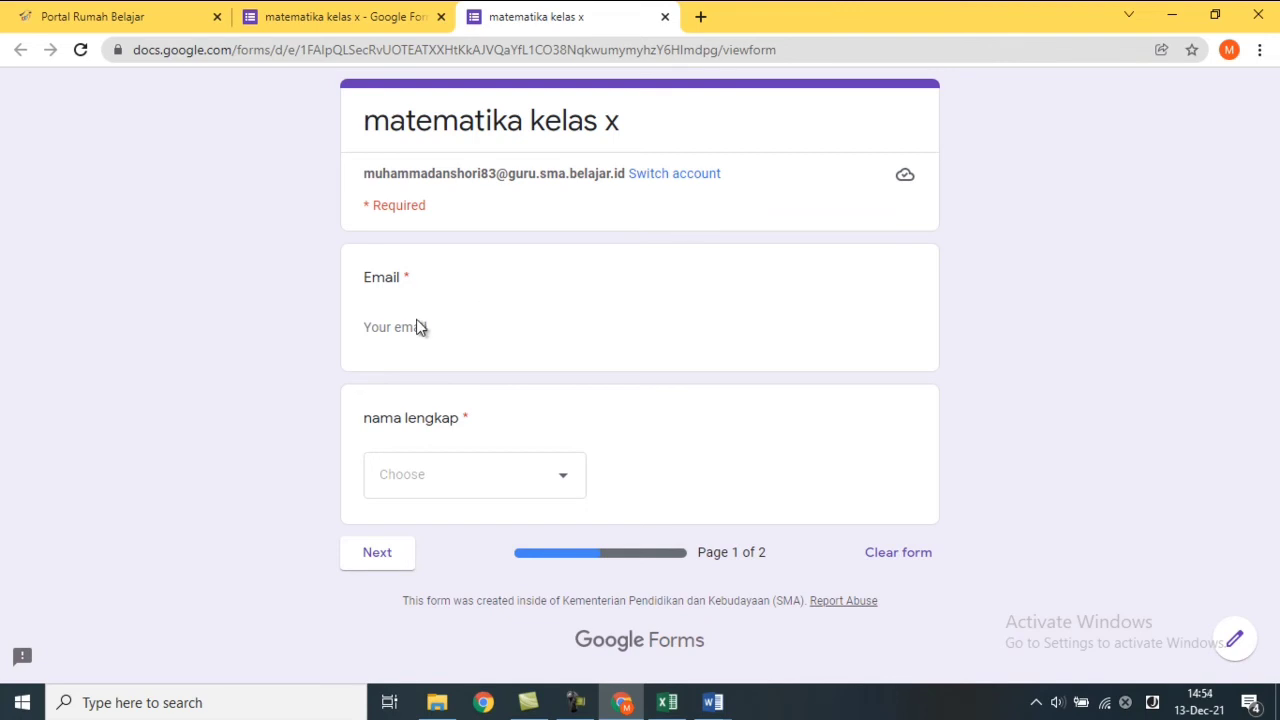
click(345, 8)
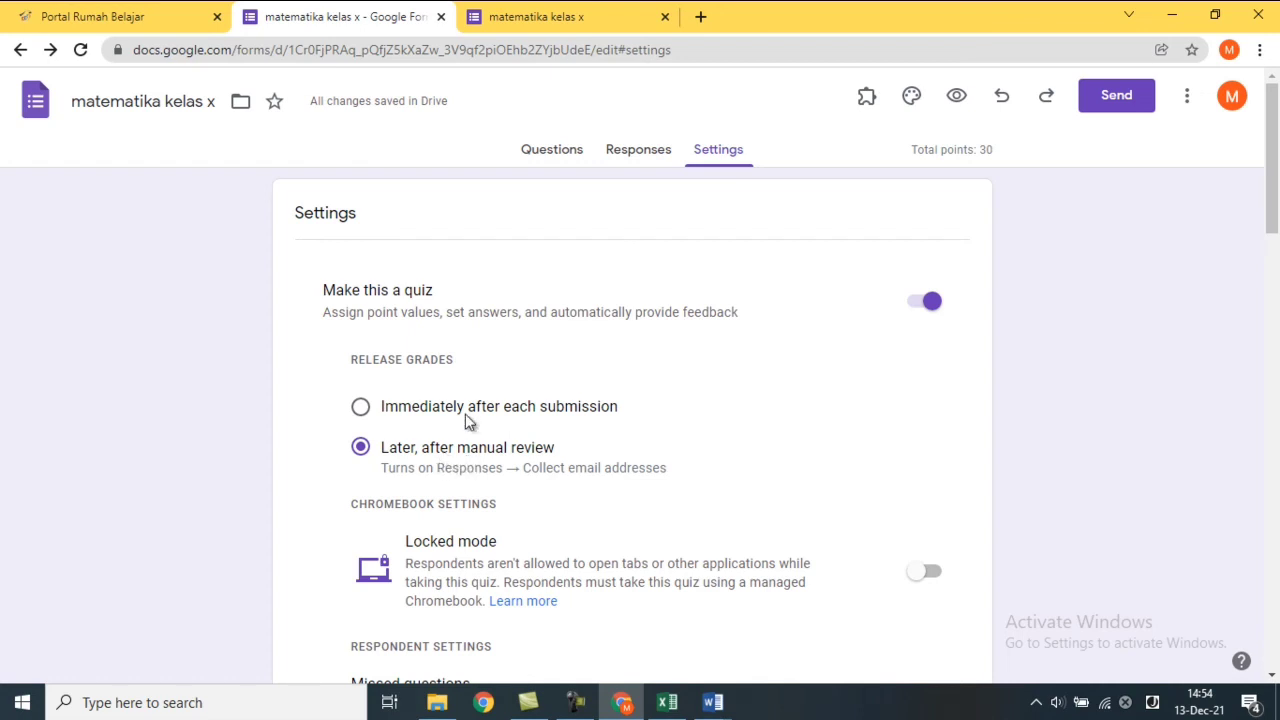
Set Release grades to 'Immediately after each submission' and return to the preview.
click(466, 421)
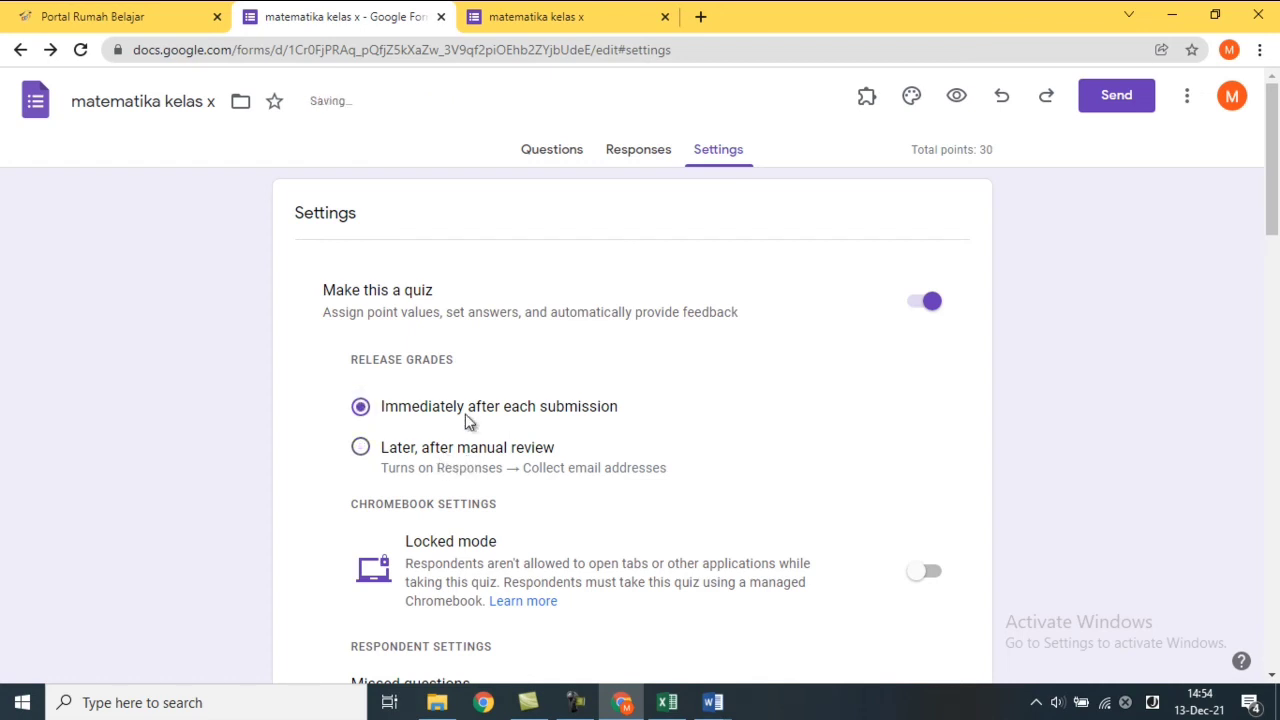
click(565, 24)
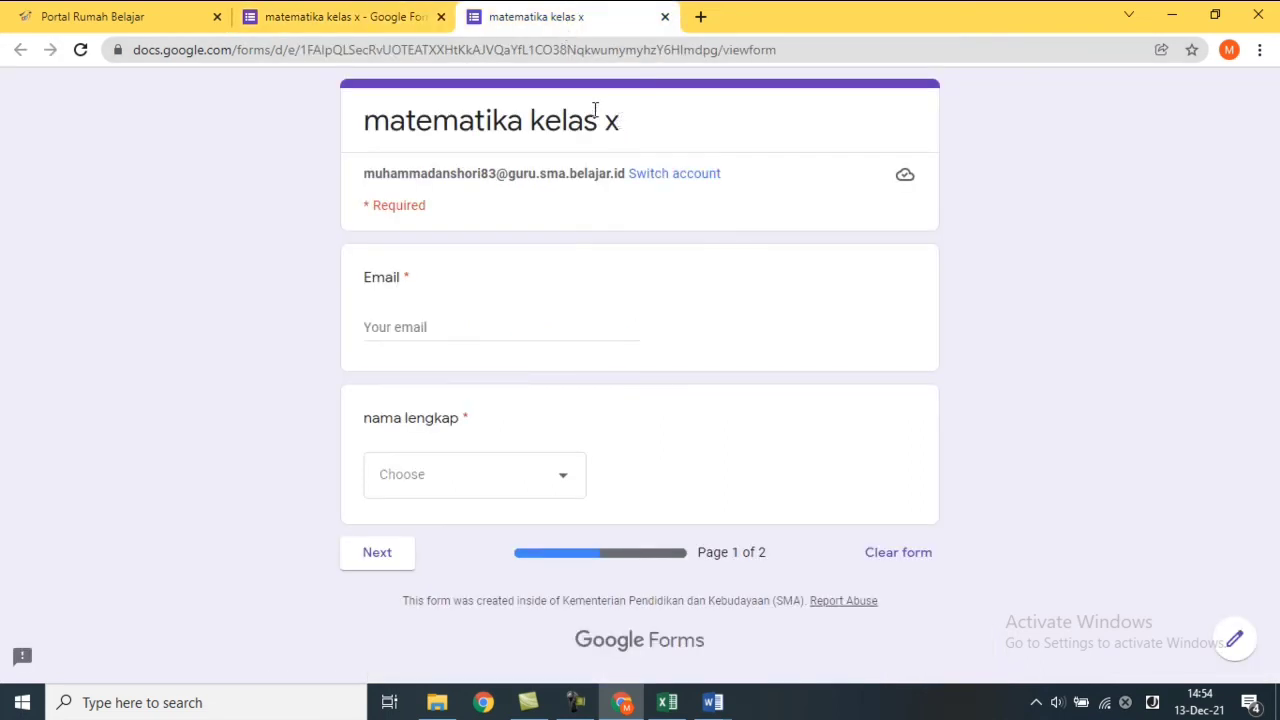
Reopen a fresh preview and pick a student's name from the nama lengkap dropdown.
click(665, 17)
click(956, 97)
click(463, 326)
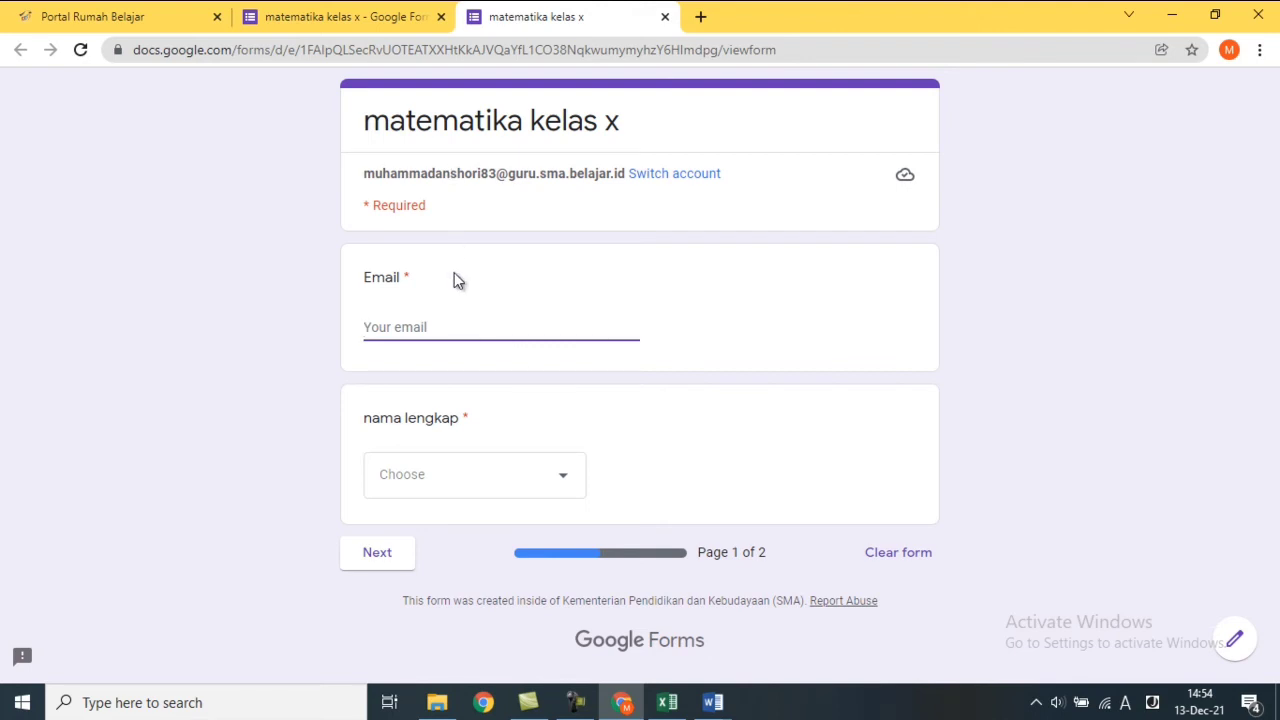
click(575, 482)
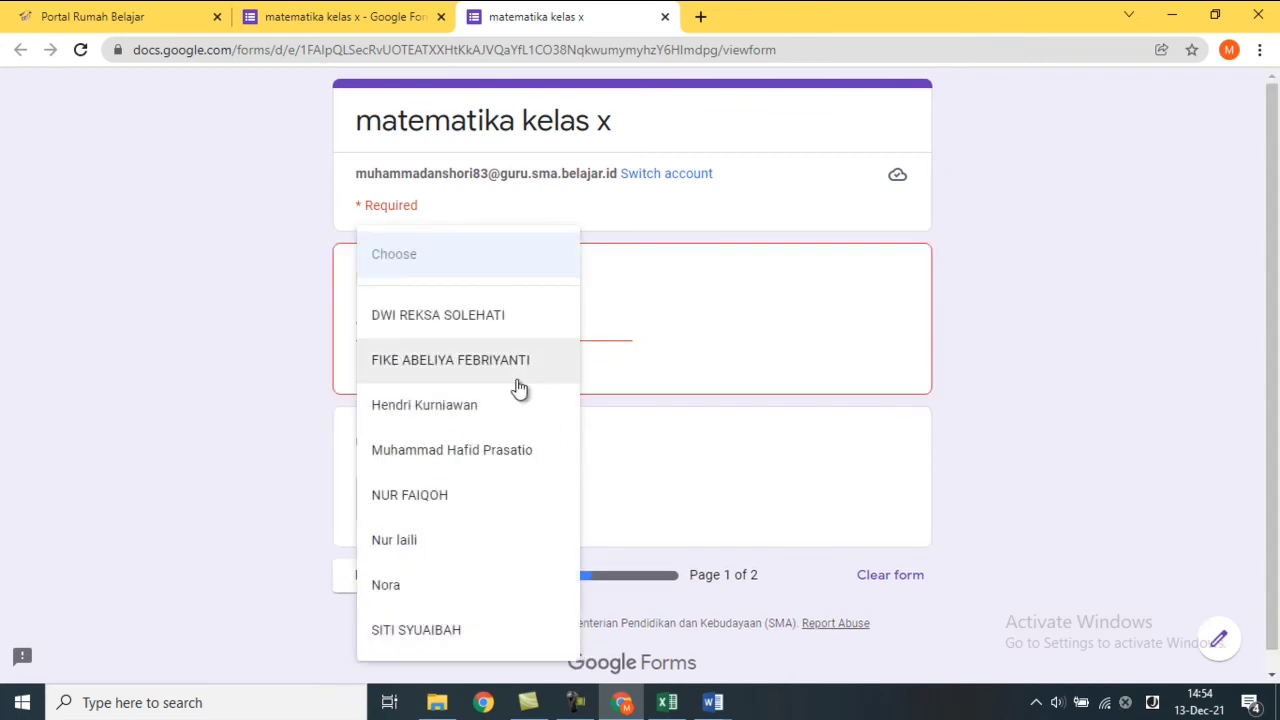
click(465, 425)
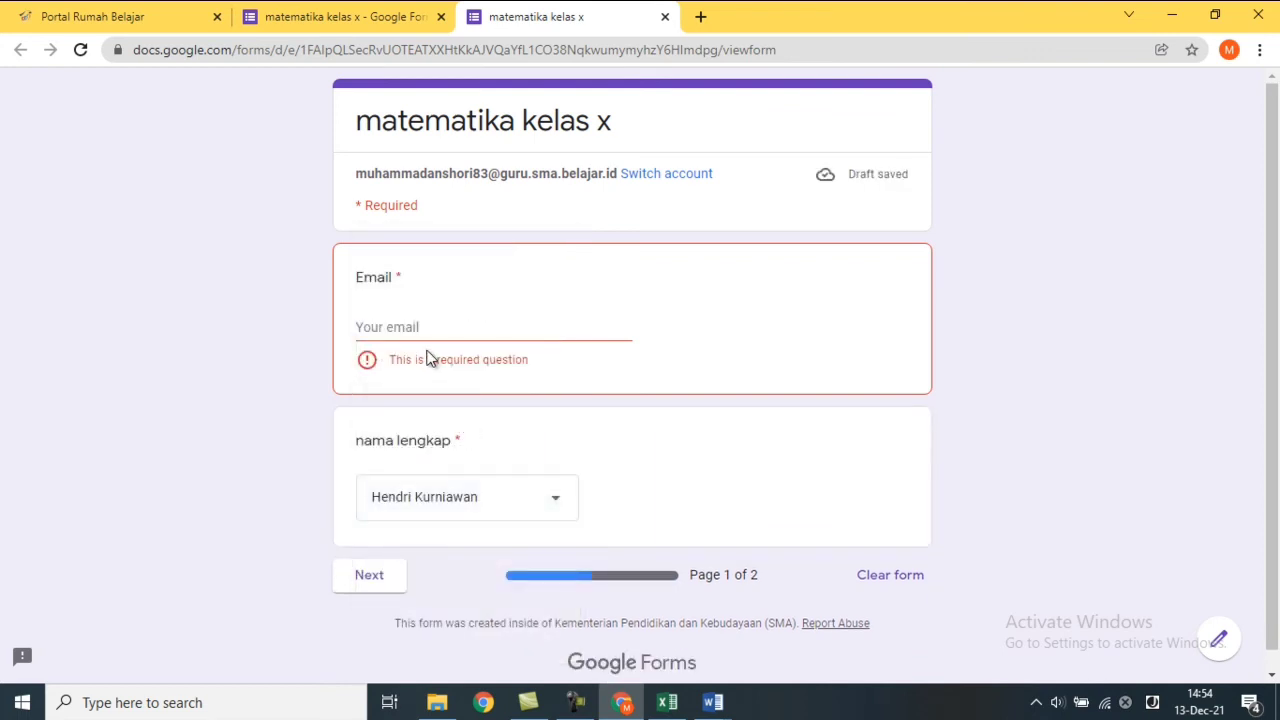
Type and erase test letters in the Email field, then return to the editor's Settings.
click(420, 326)
text(MU)
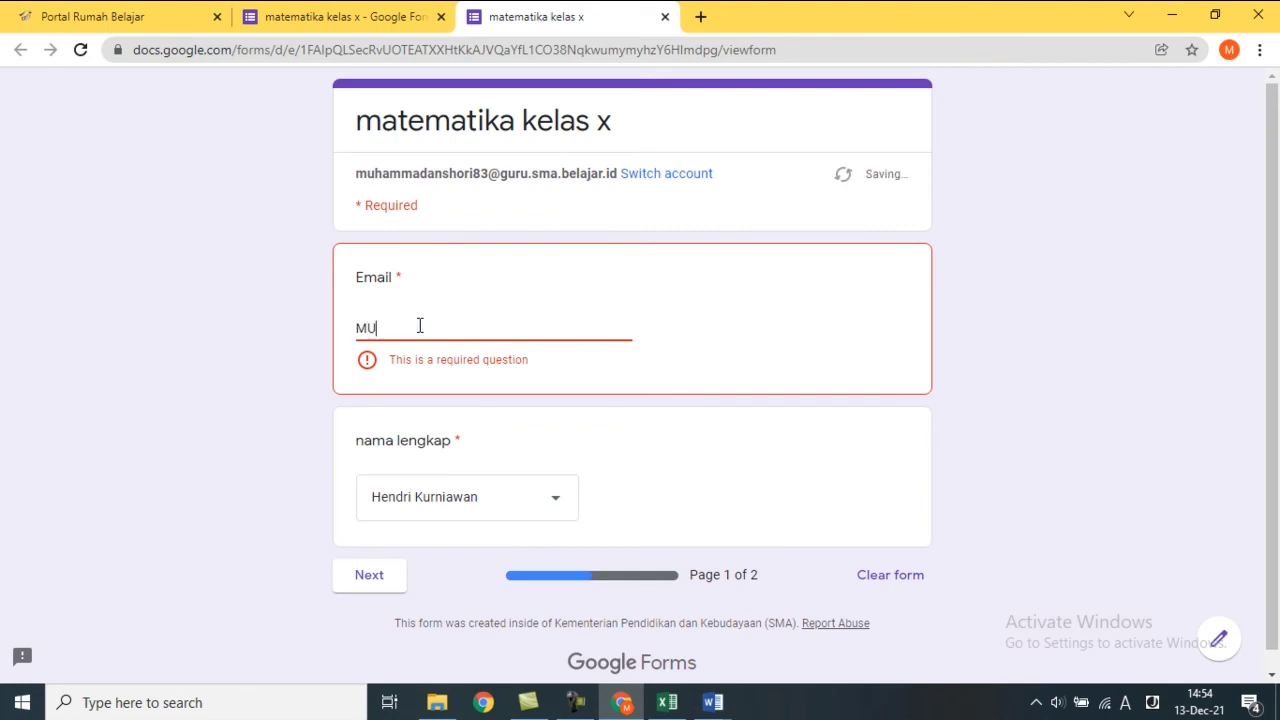
key(BackSpace)
key(BackSpace)
key(Caps_Lock)
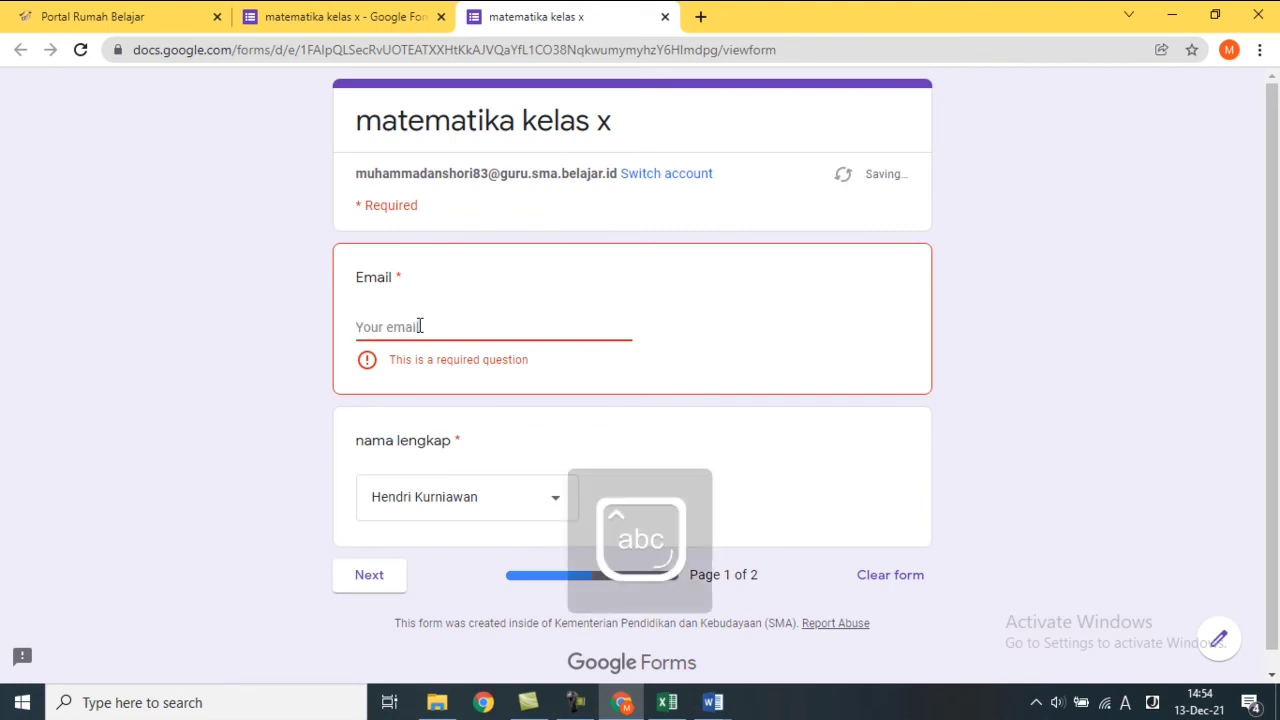
click(343, 14)
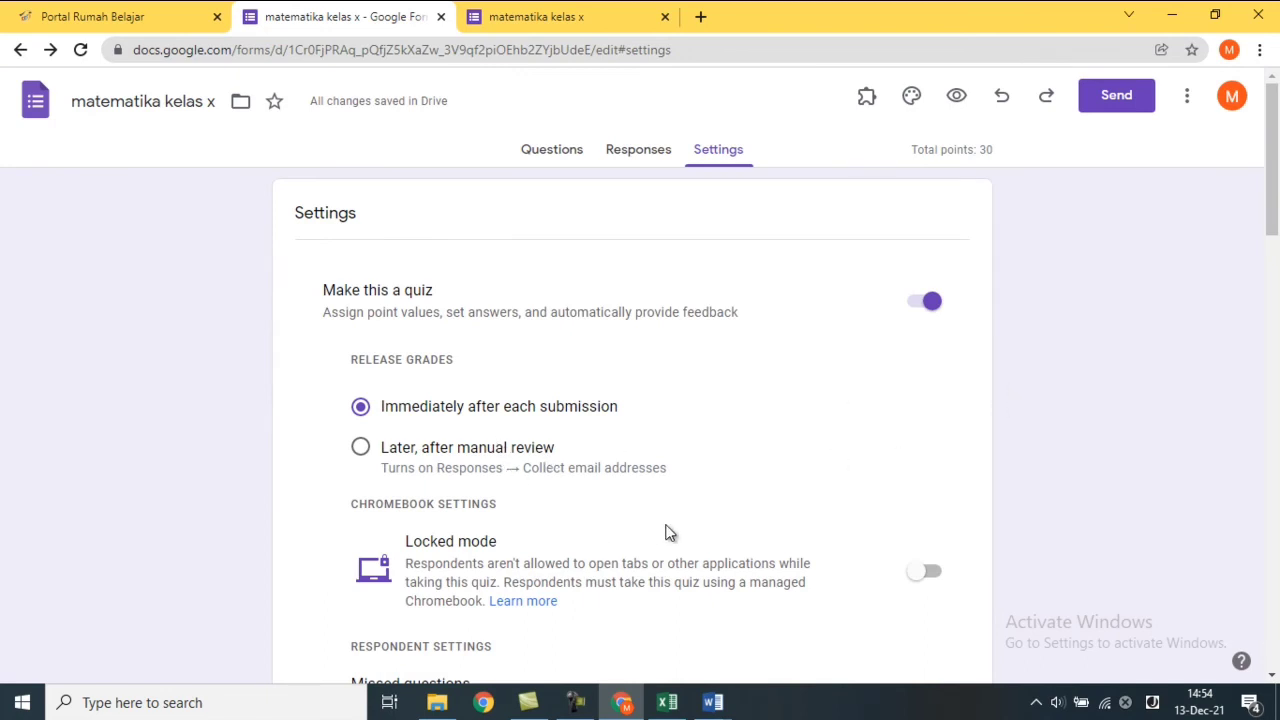
Switch off 'Collect email addresses' in the Responses settings.
drag(1268, 166, 1268, 345)
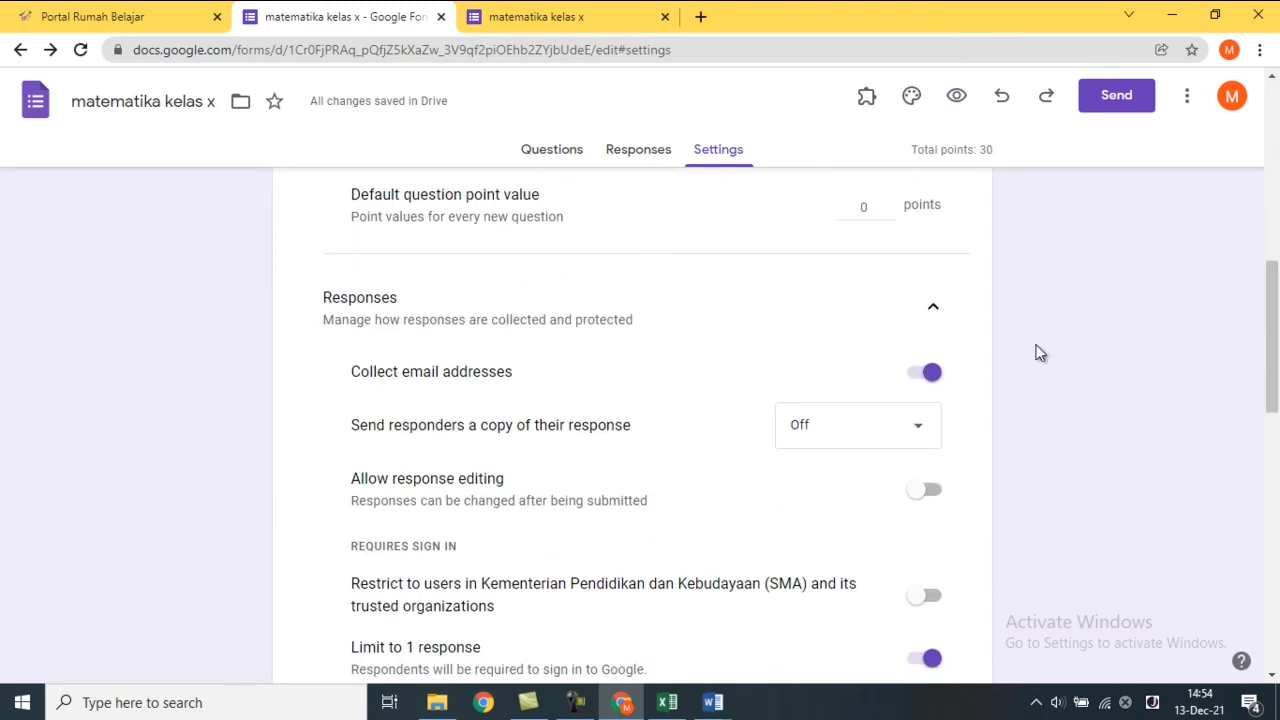
click(926, 378)
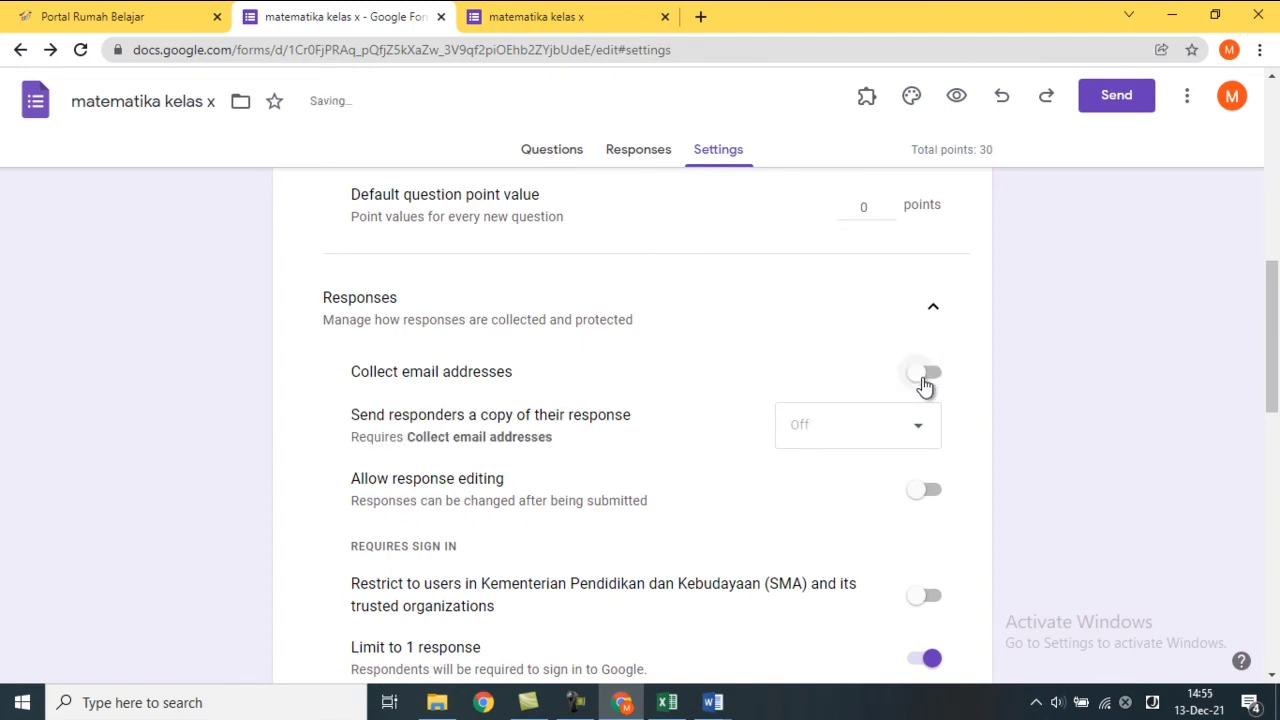
drag(1272, 323, 1277, 148)
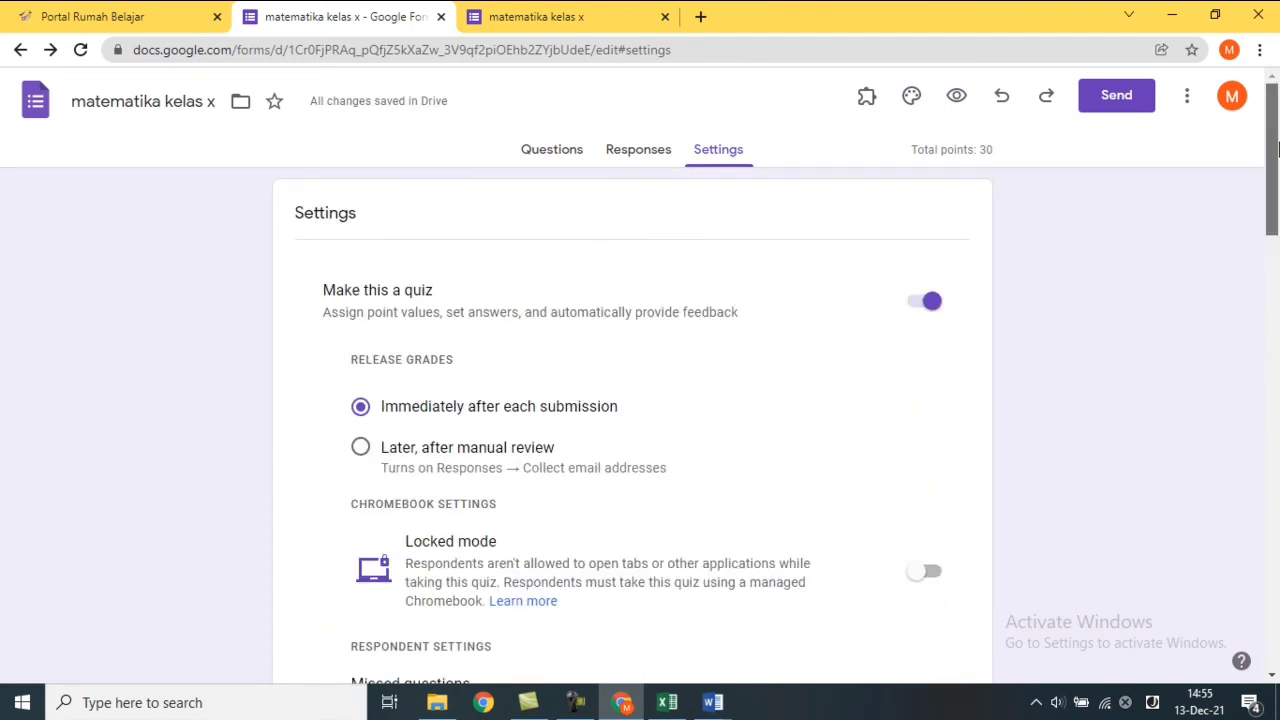
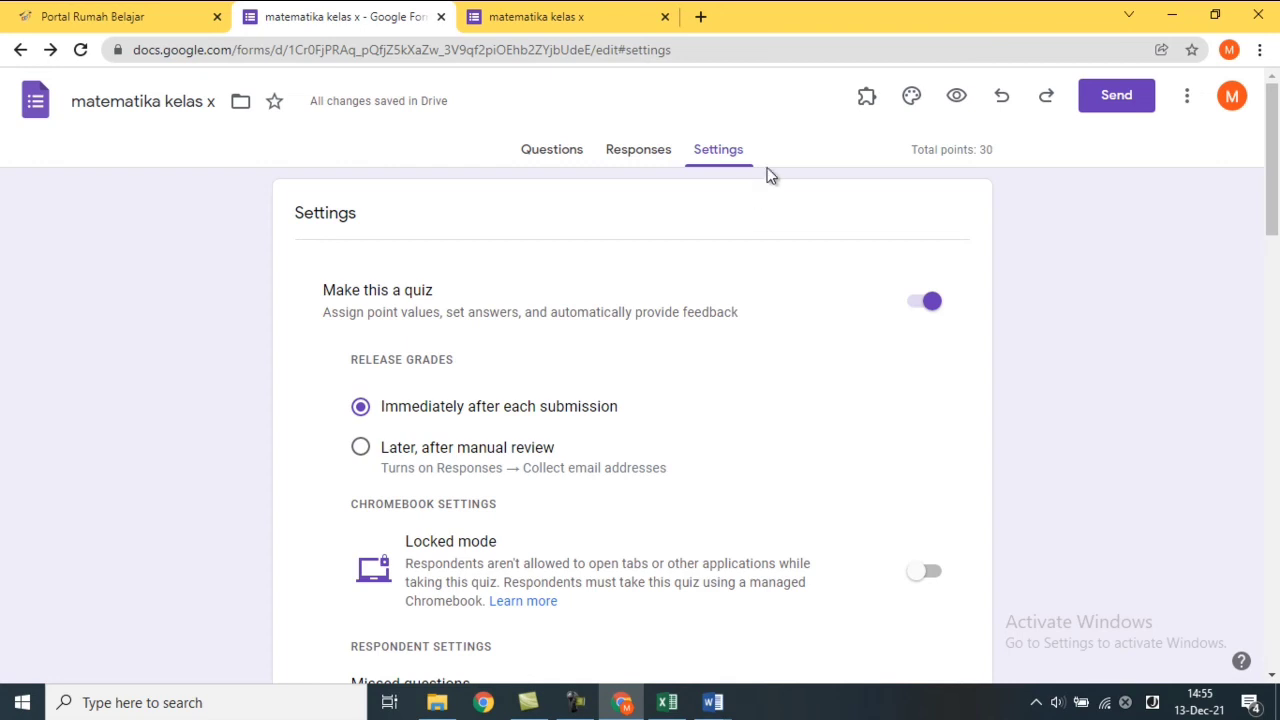
Close the leftover browser tab holding the old quiz preview.
click(663, 17)
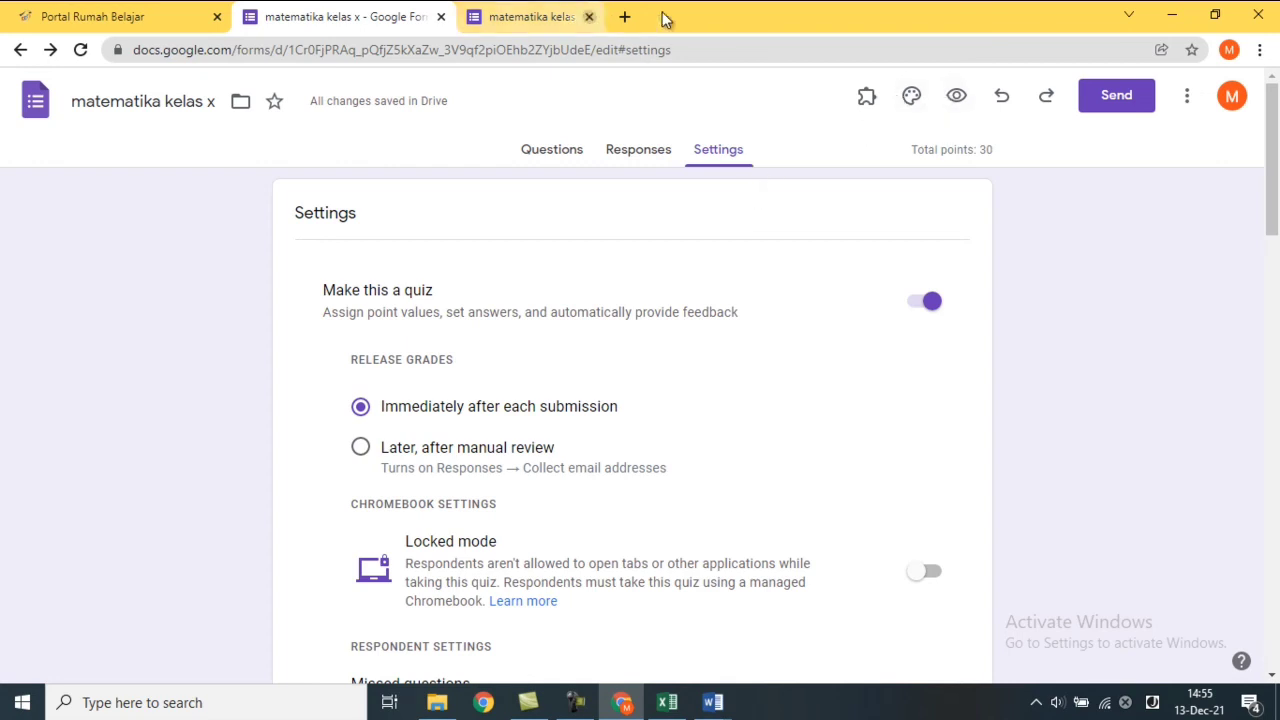
Preview the quiz, go to the questions page, and answer budi, B and 3.
click(966, 101)
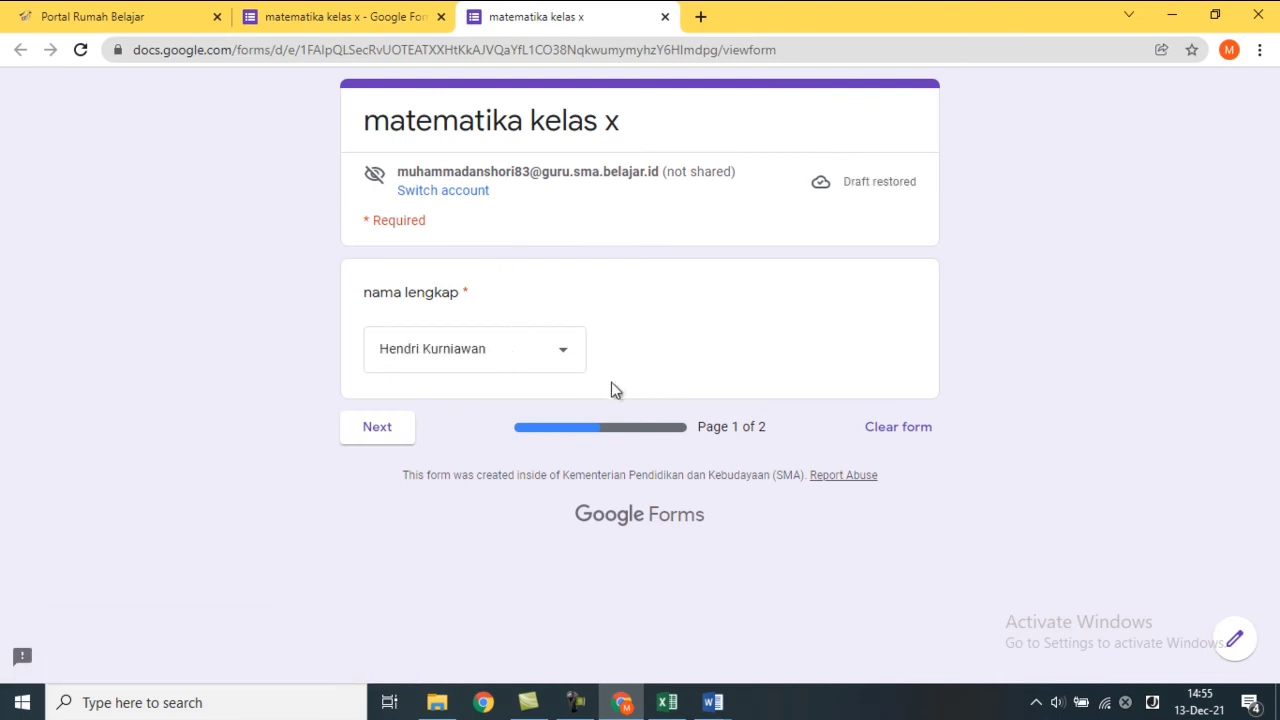
click(405, 437)
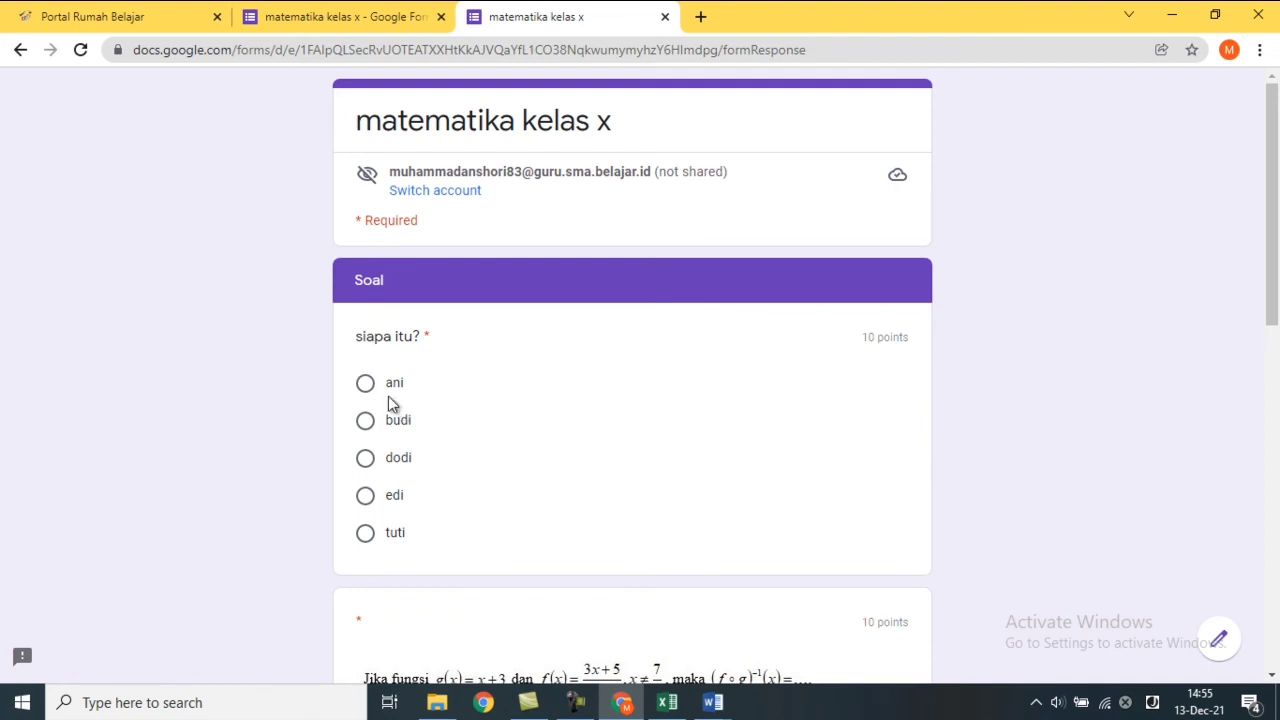
click(366, 424)
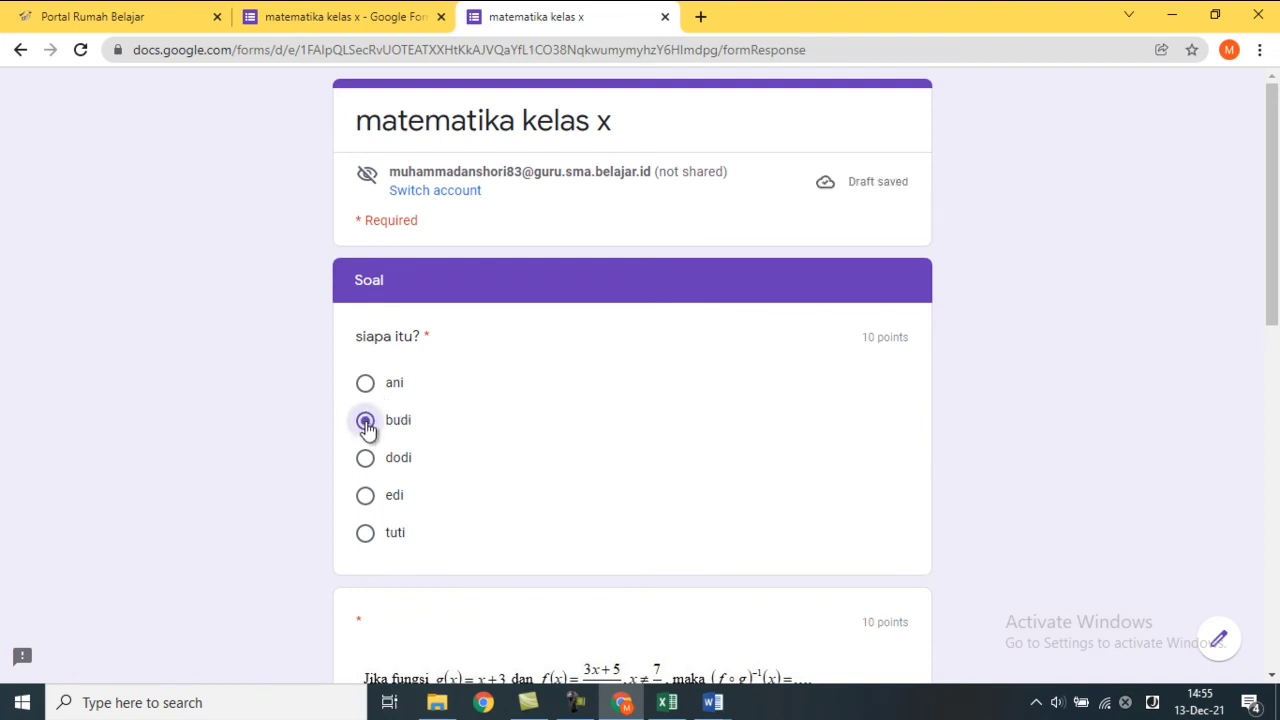
scroll(1268, 321, down, 3)
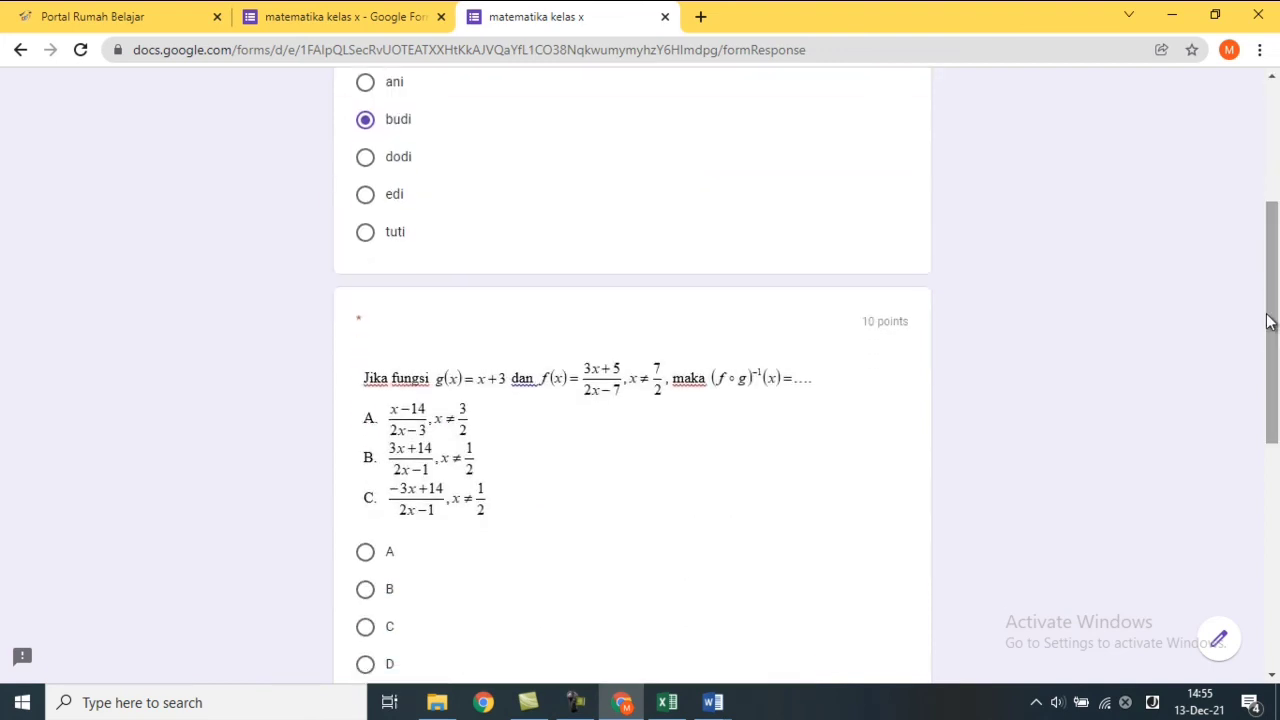
drag(1268, 321, 1260, 403)
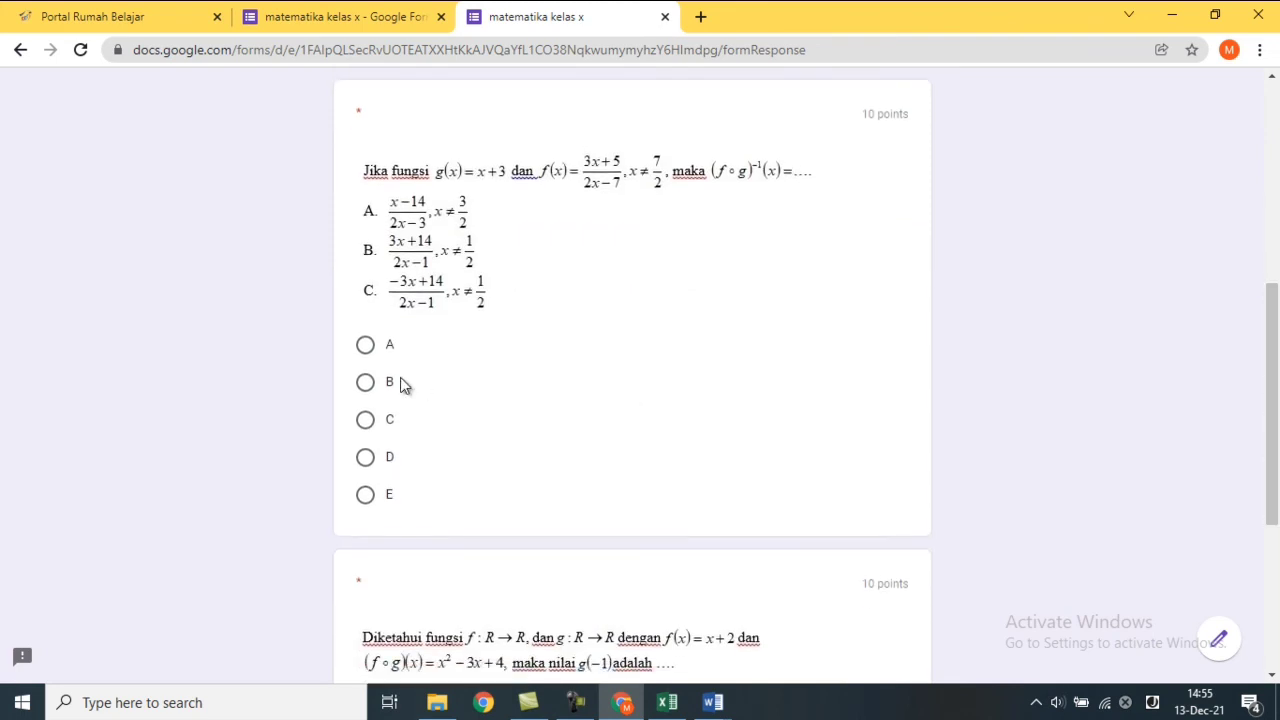
click(366, 383)
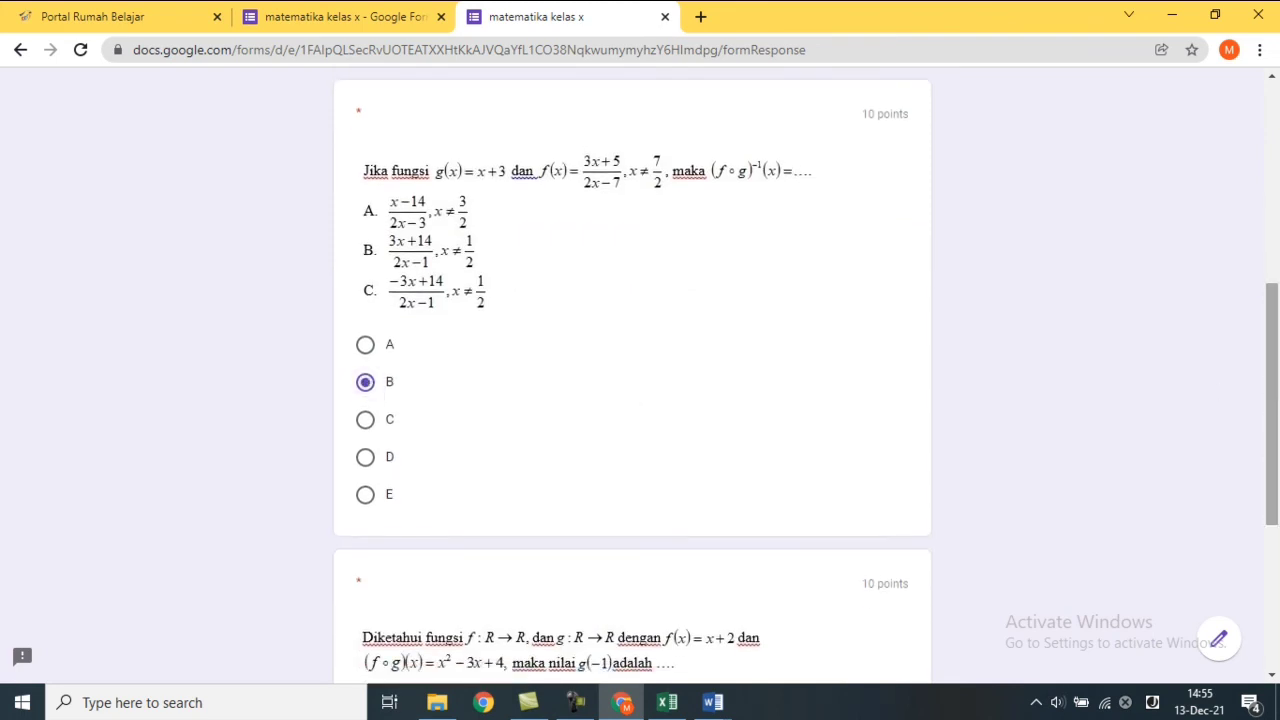
drag(1279, 400, 1279, 546)
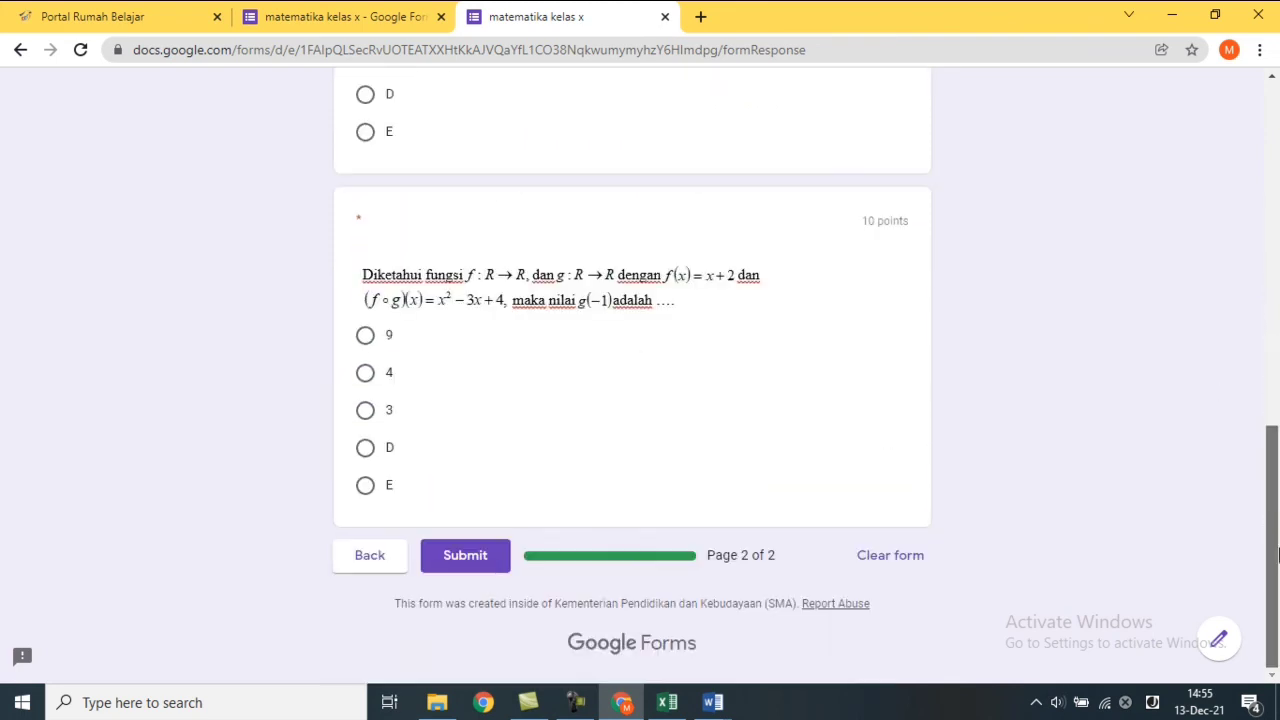
click(364, 411)
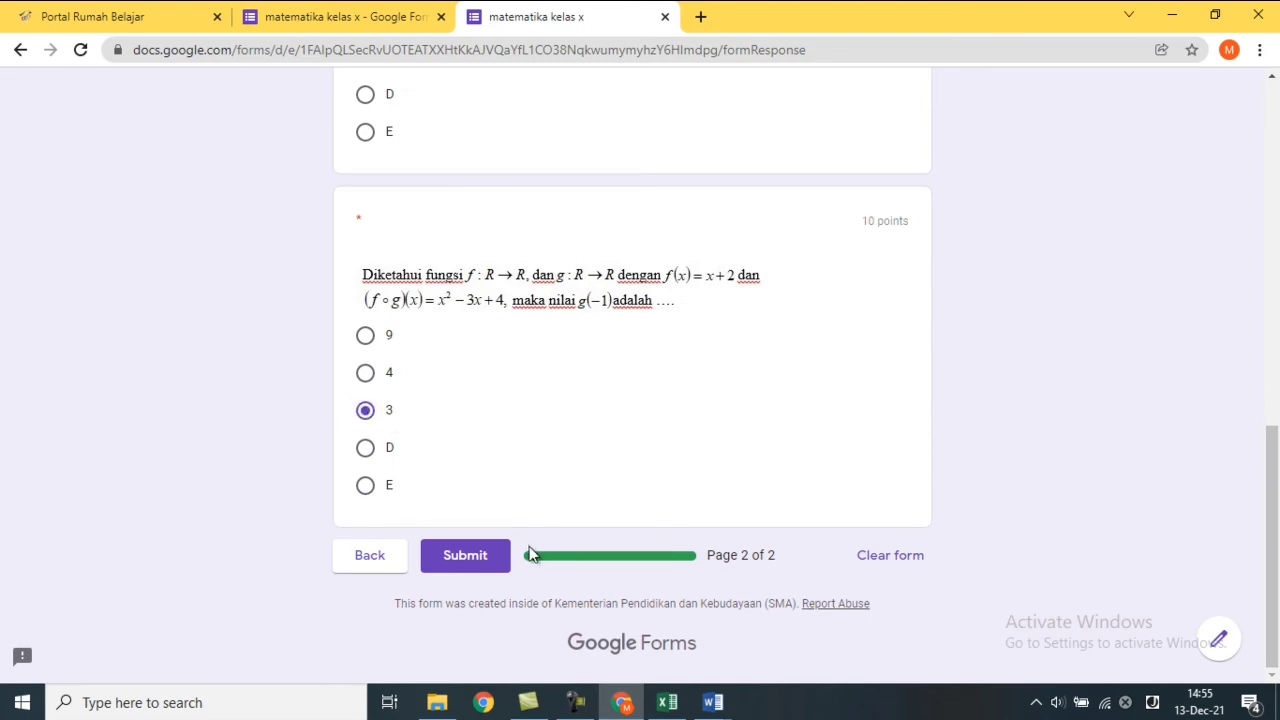
Submit the test response, review its 10/30 score, and close the score tab.
click(466, 556)
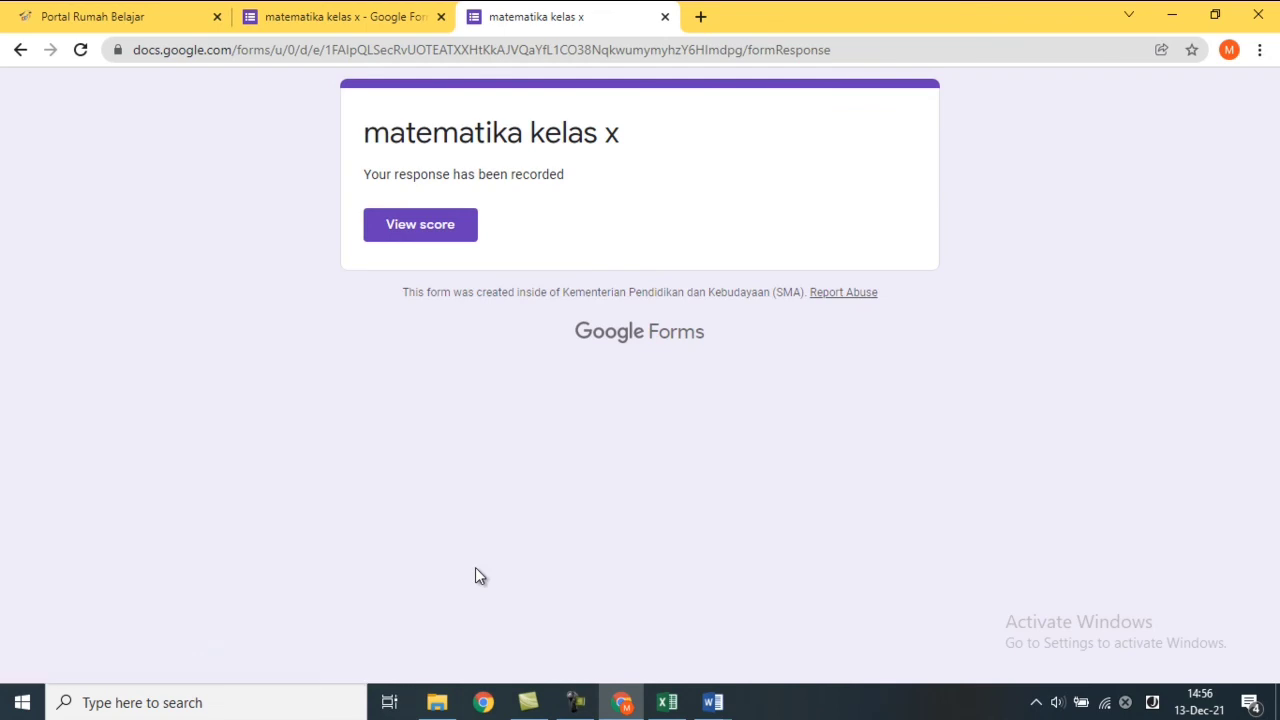
click(432, 238)
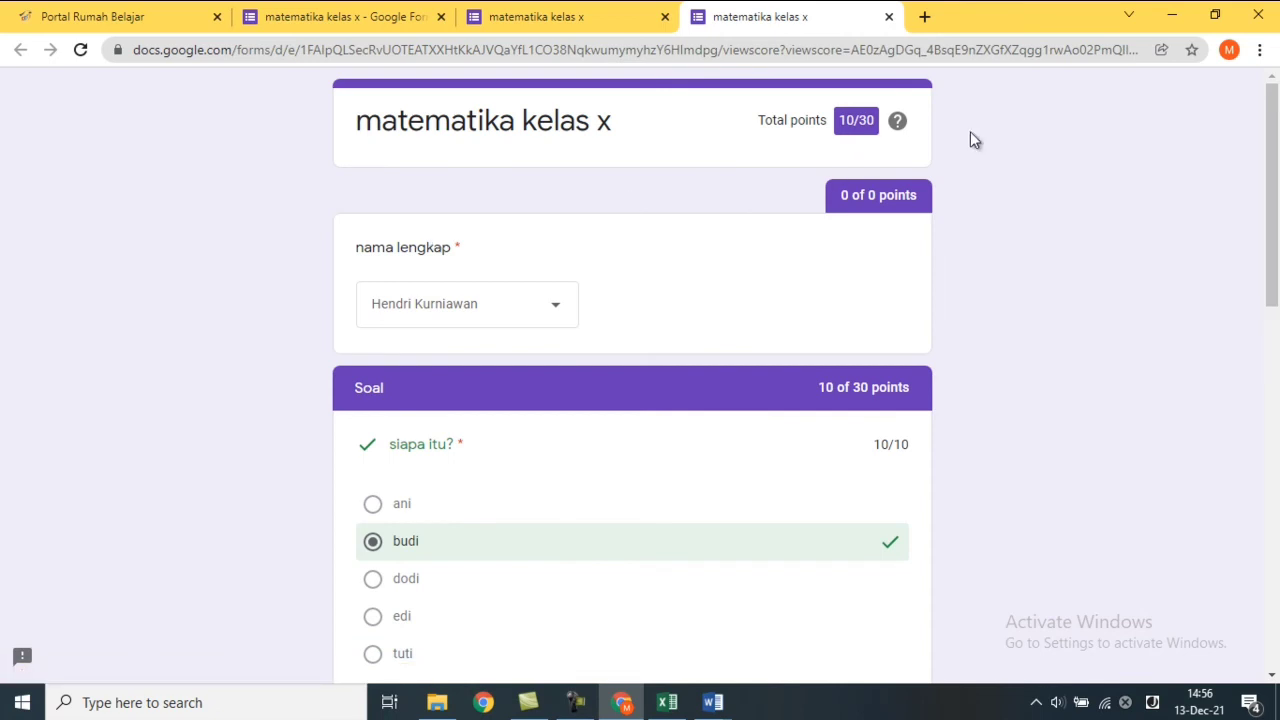
drag(1272, 186, 1269, 155)
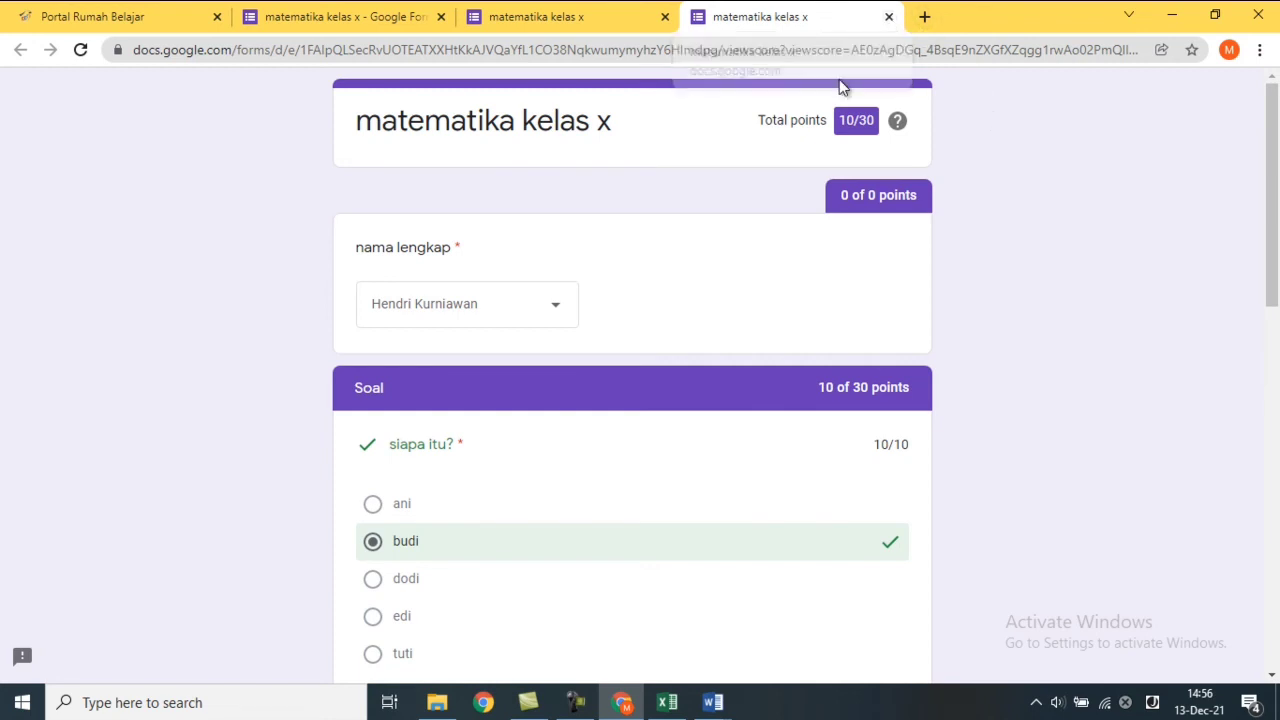
click(889, 18)
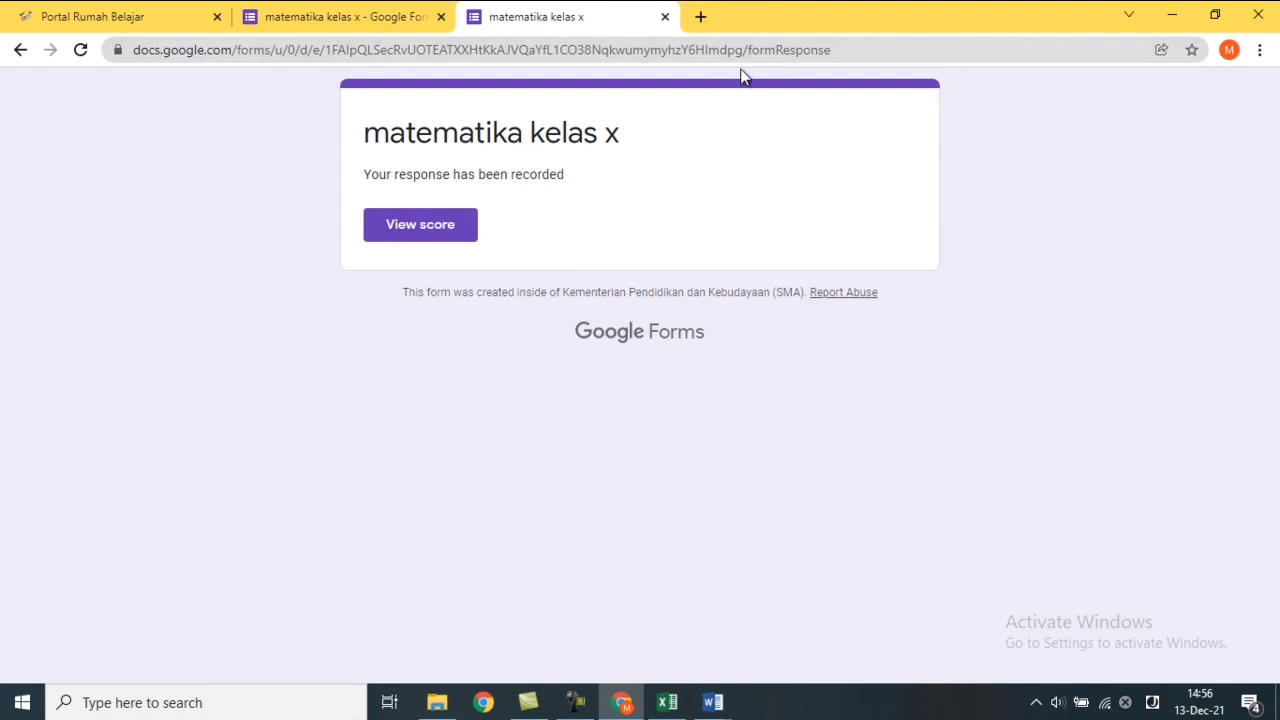
Close the response-recorded page and the Forms editor tab.
click(666, 18)
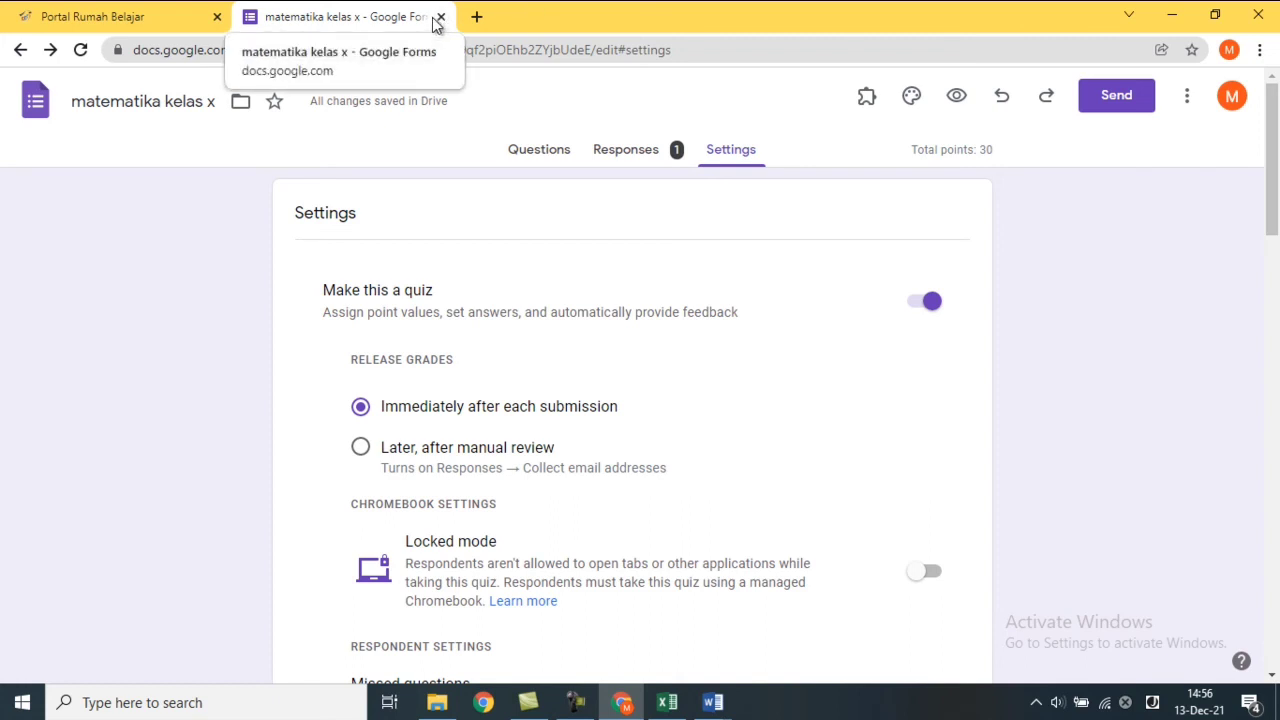
click(441, 17)
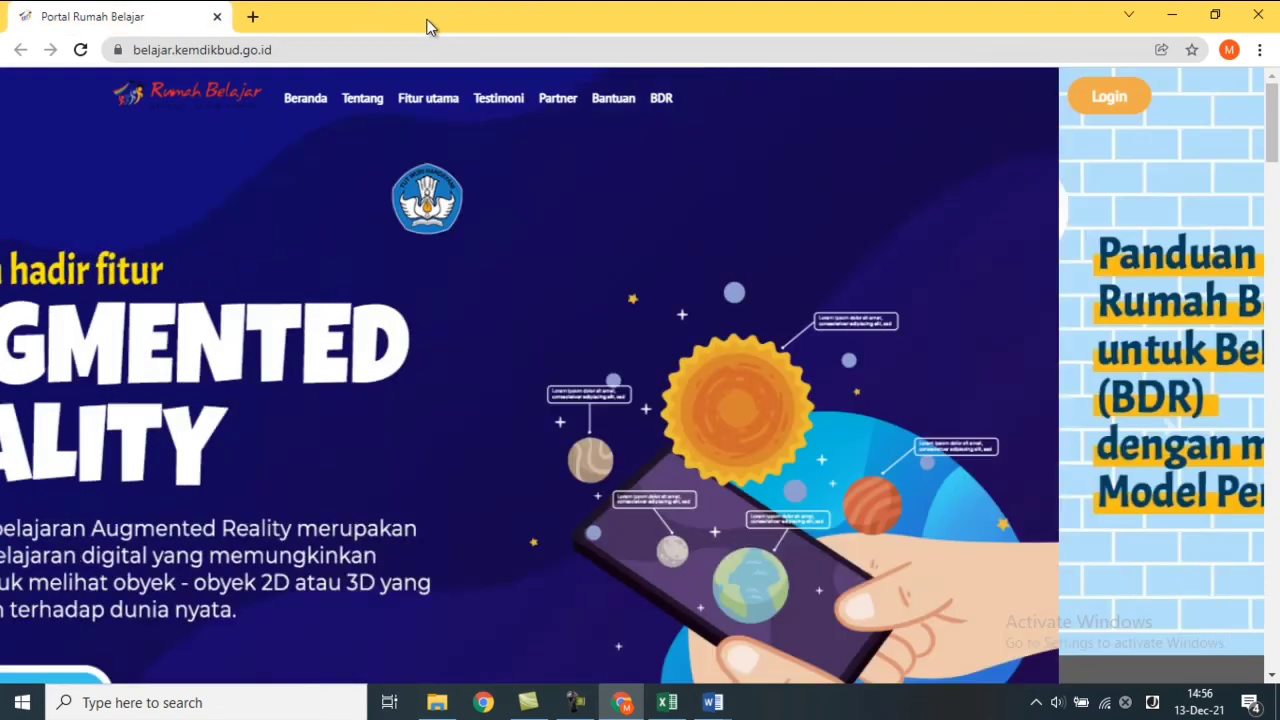
Close the Portal Rumah Belajar tab, search 'google form', and open the Google Forms sign-in result.
click(217, 16)
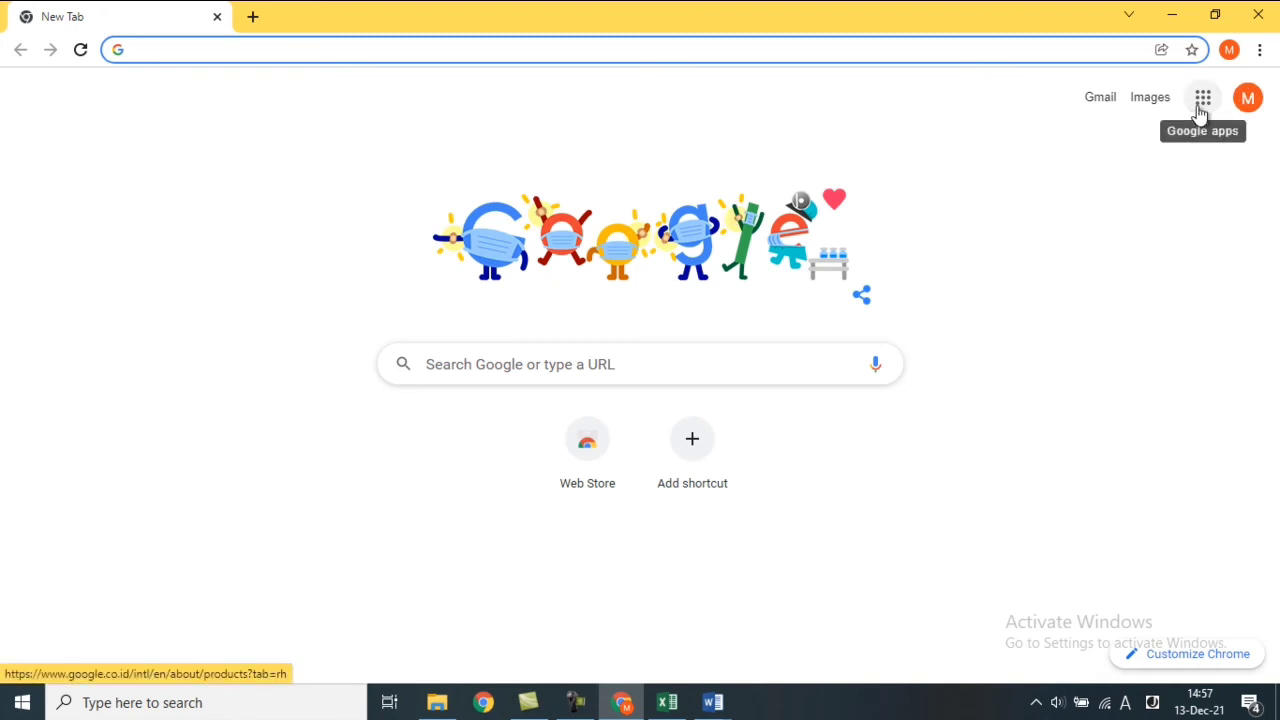
click(599, 371)
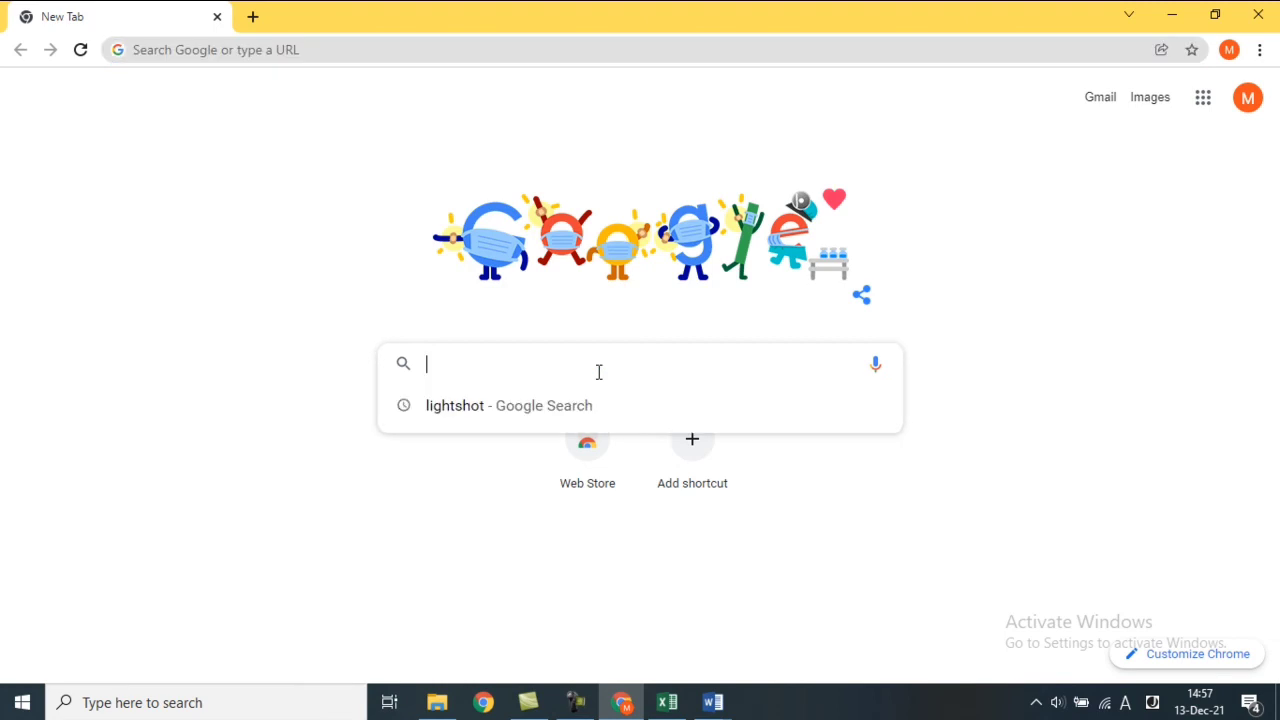
text(go)
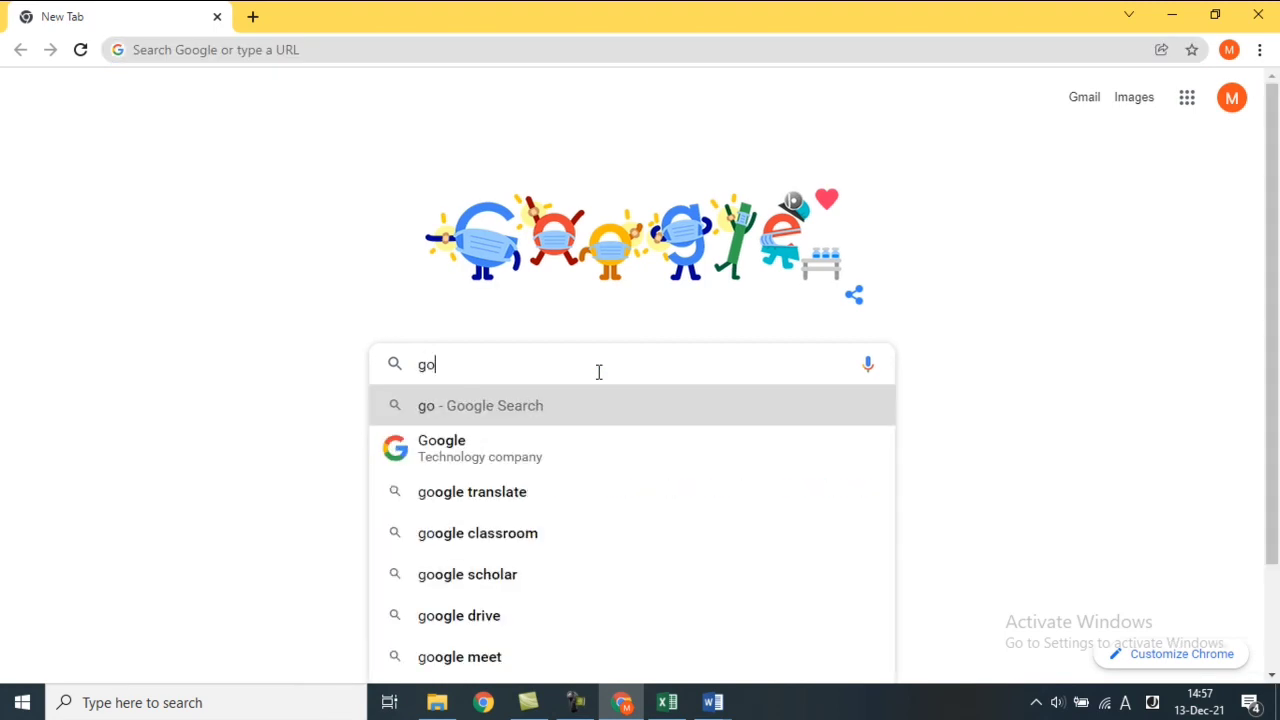
text(go)
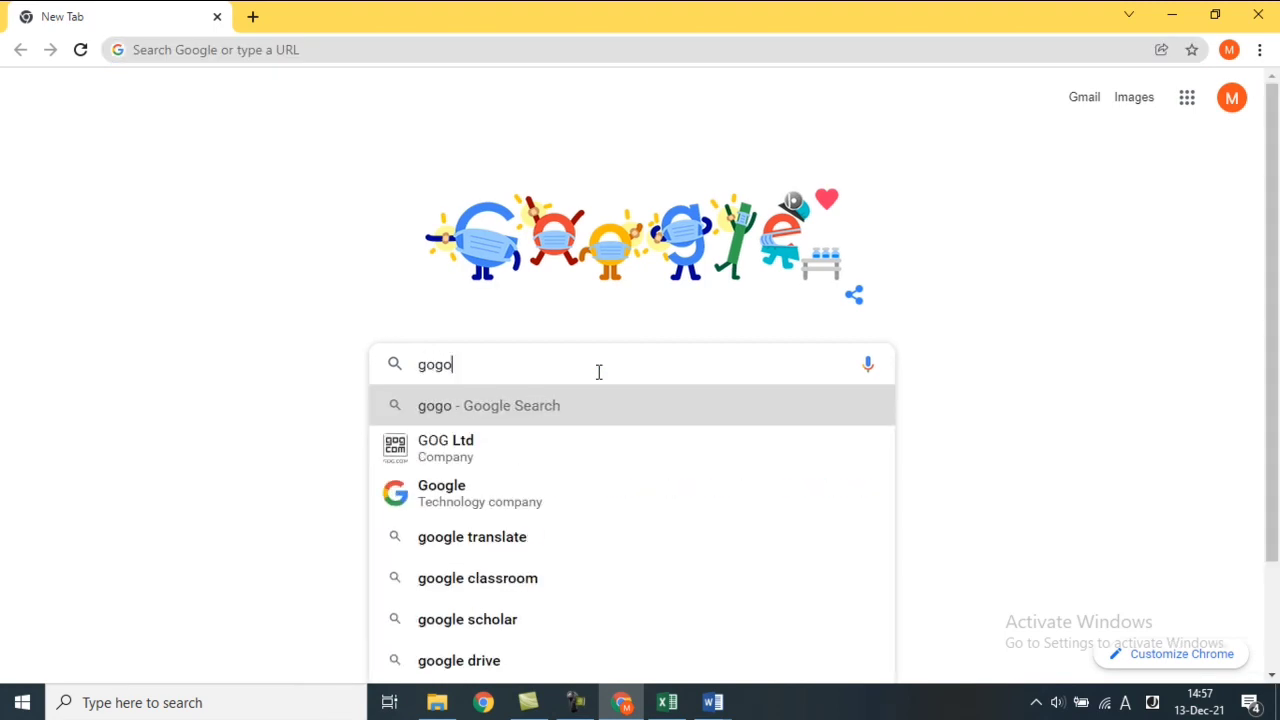
key(BackSpace)
key(BackSpace)
text(o)
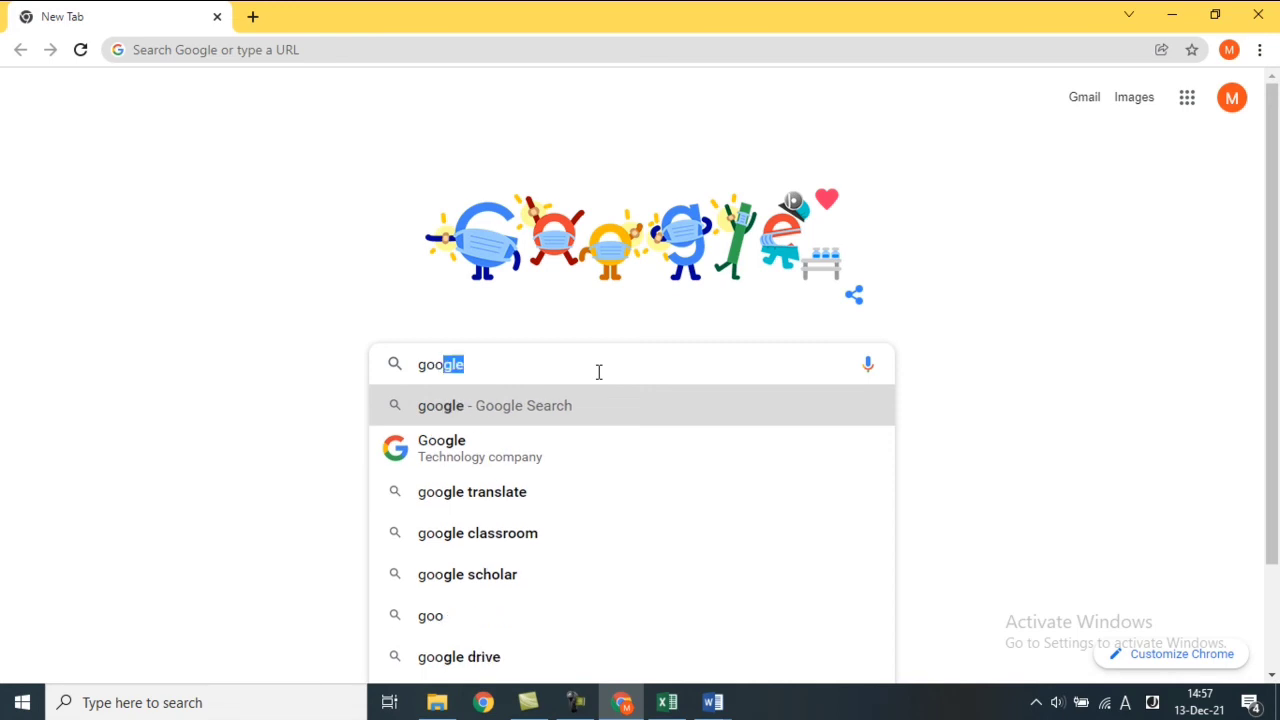
key(Right)
text(form)
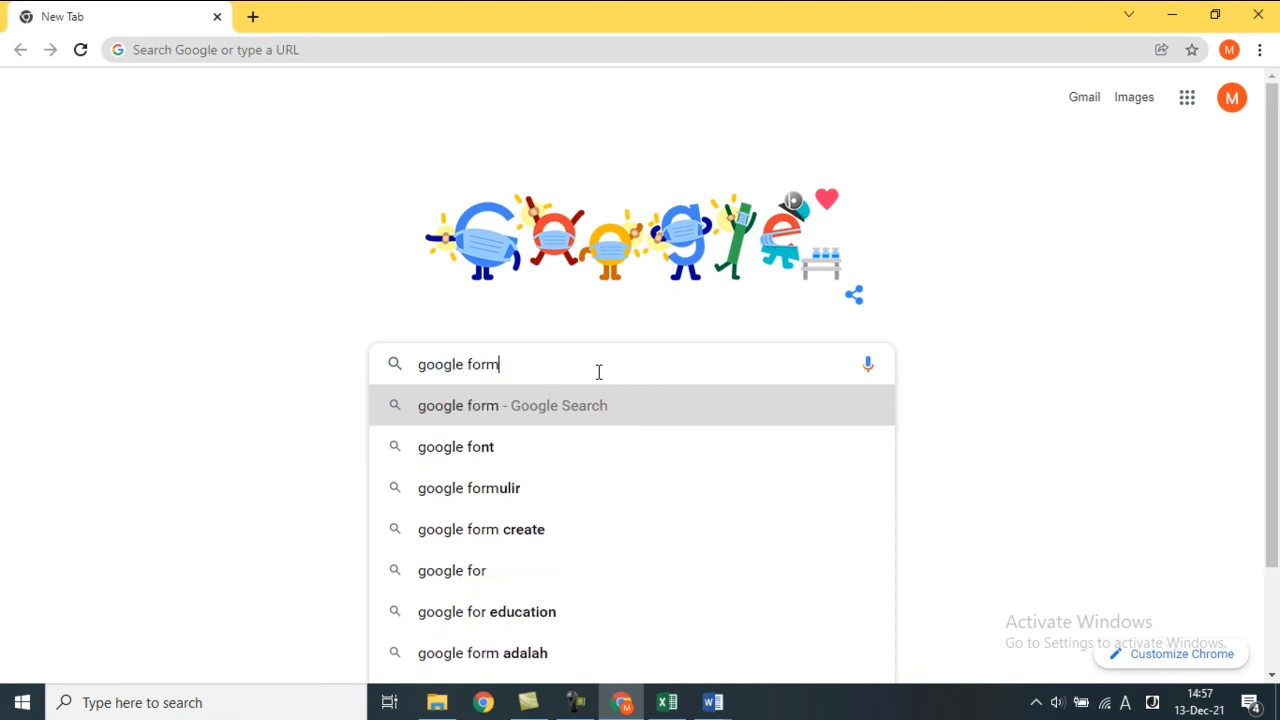
key(Return)
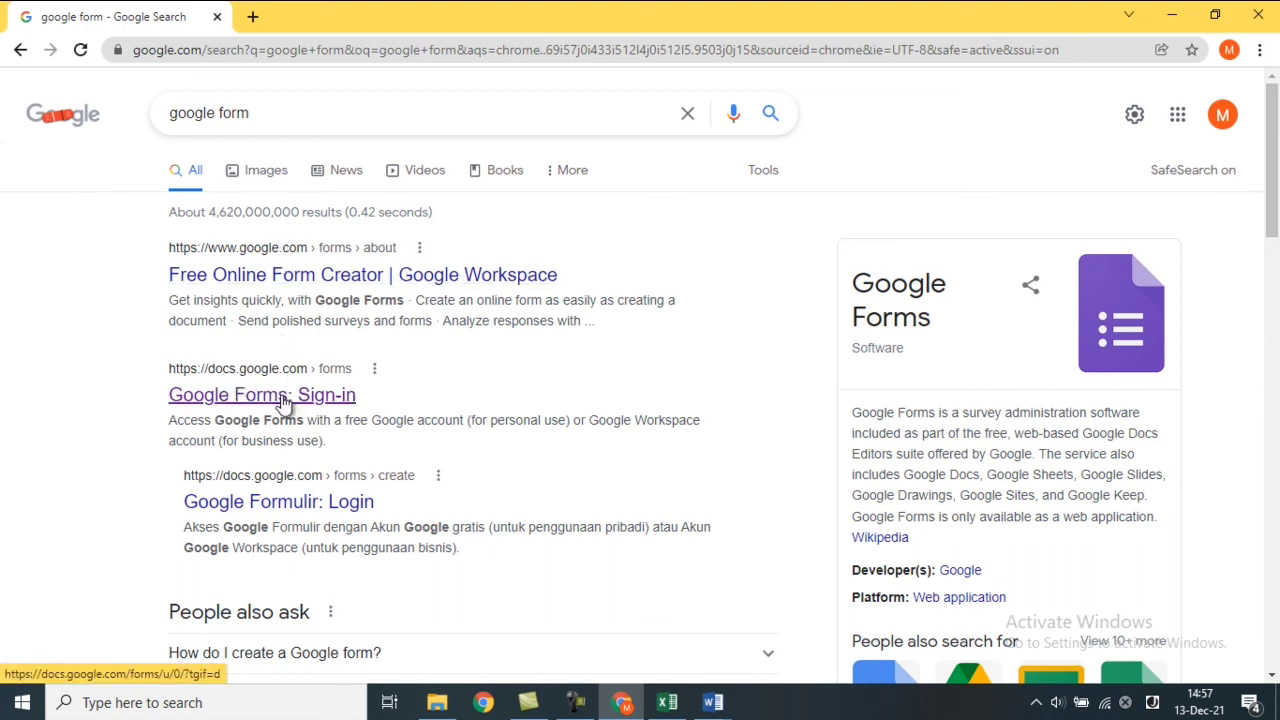
click(285, 398)
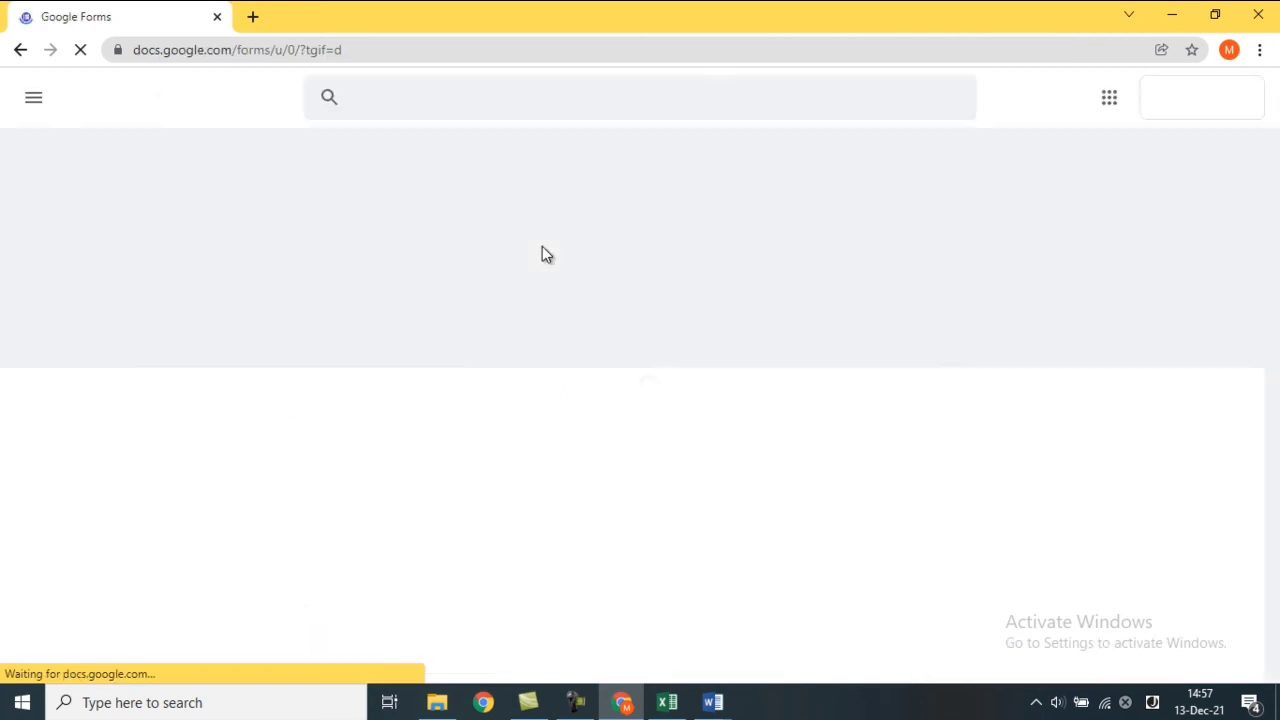
Open Google Forms from the apps grid in a new tab, then close the duplicate Forms tab.
click(253, 18)
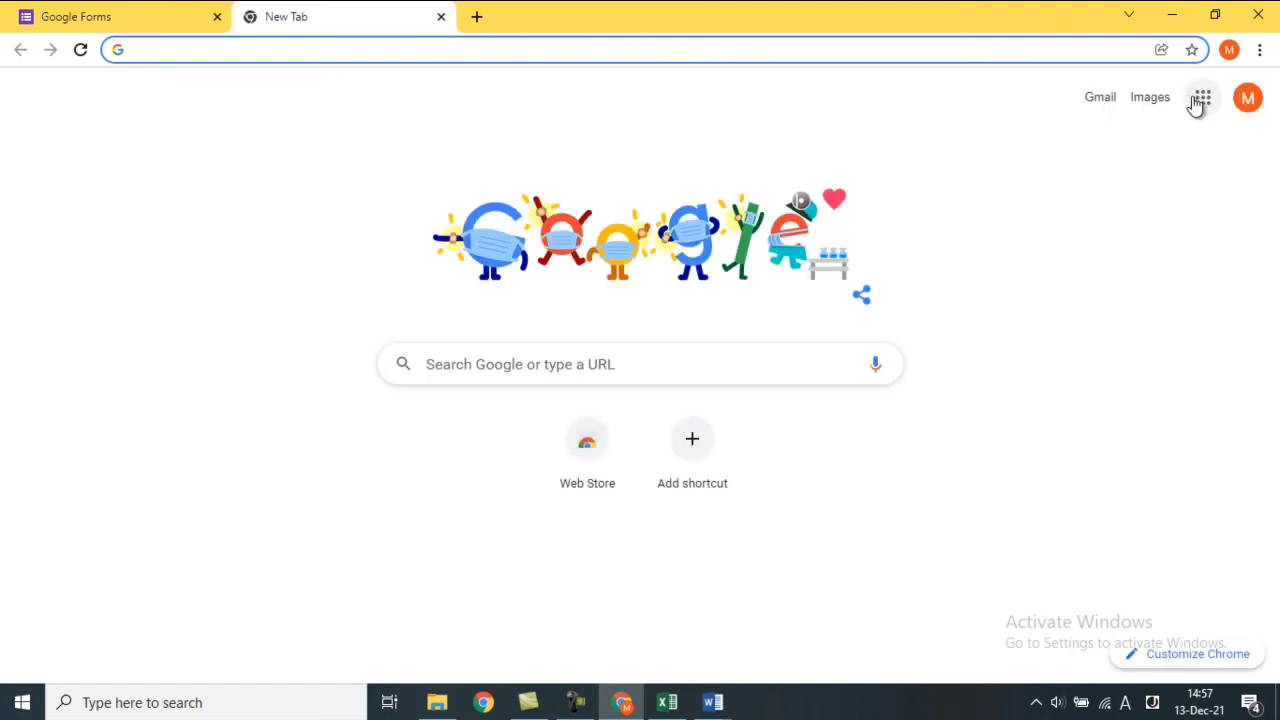
click(1200, 100)
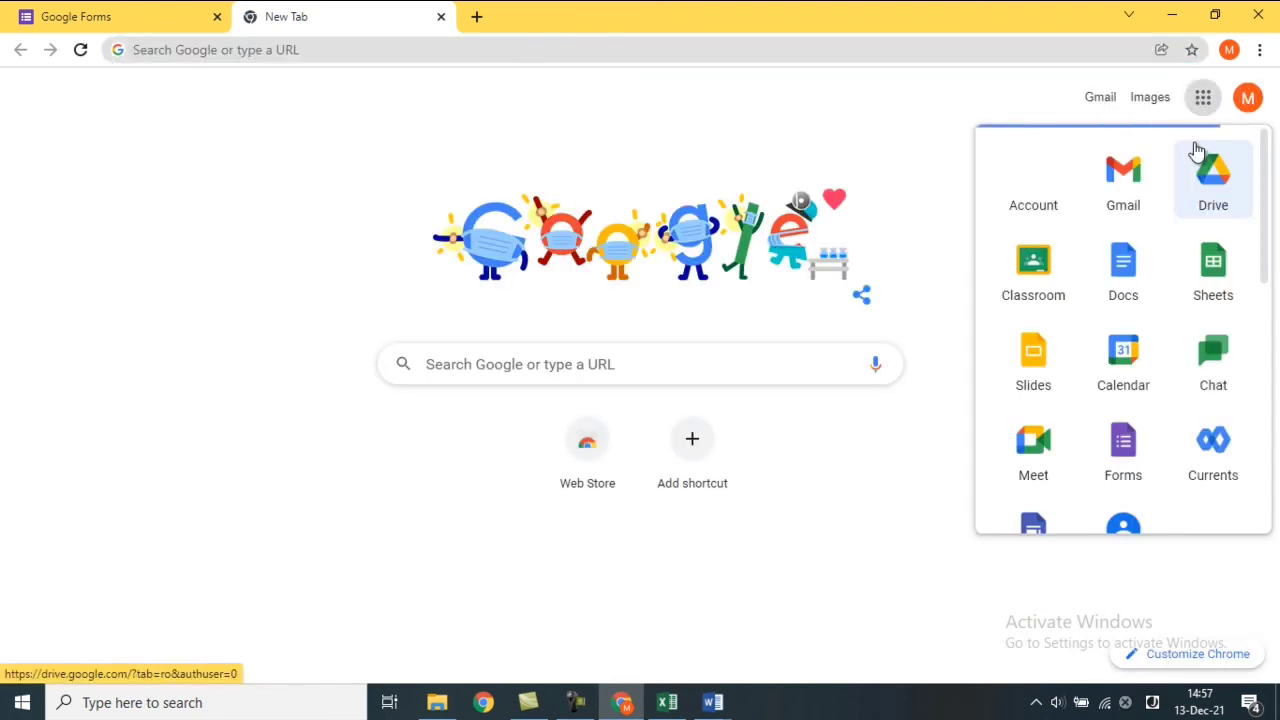
click(1133, 452)
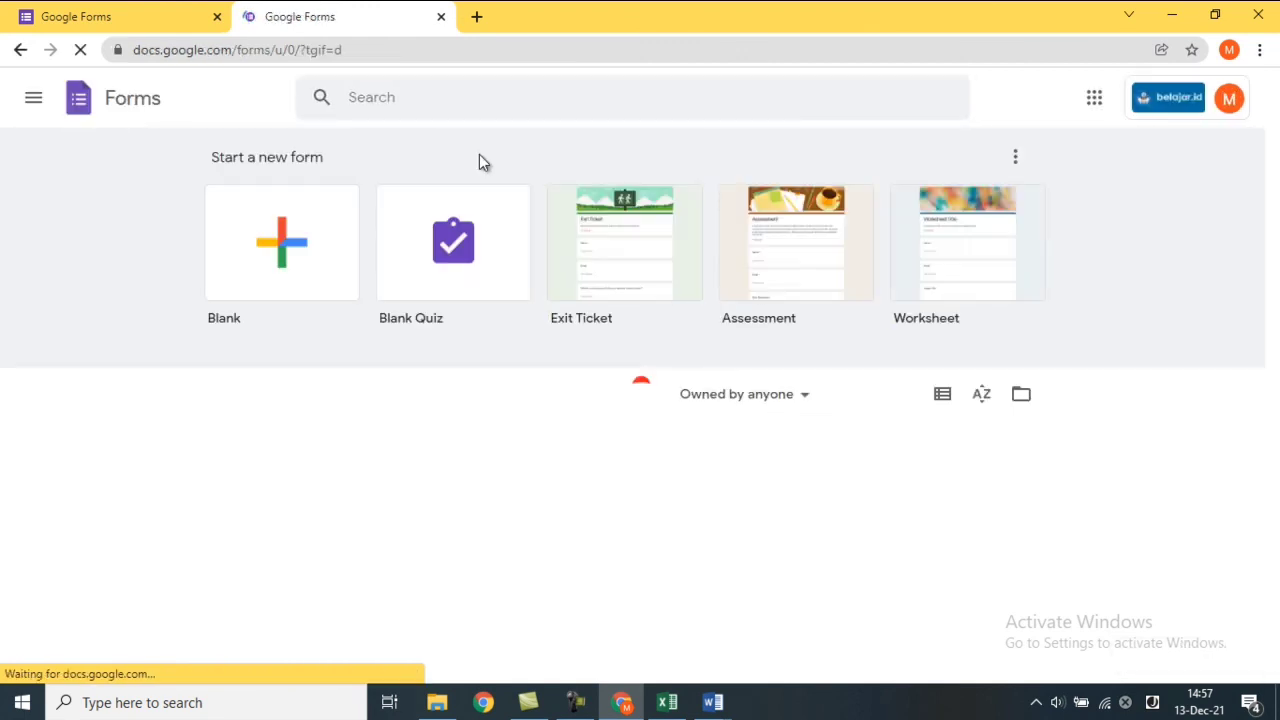
click(73, 14)
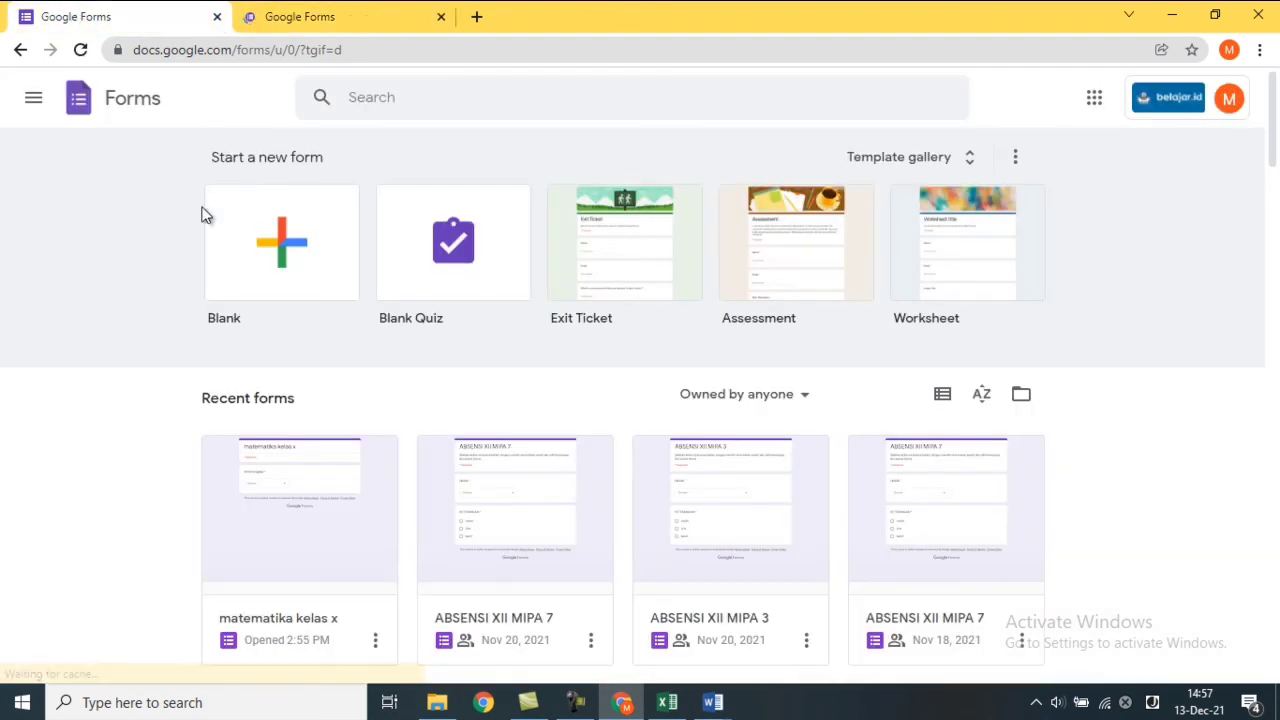
click(320, 12)
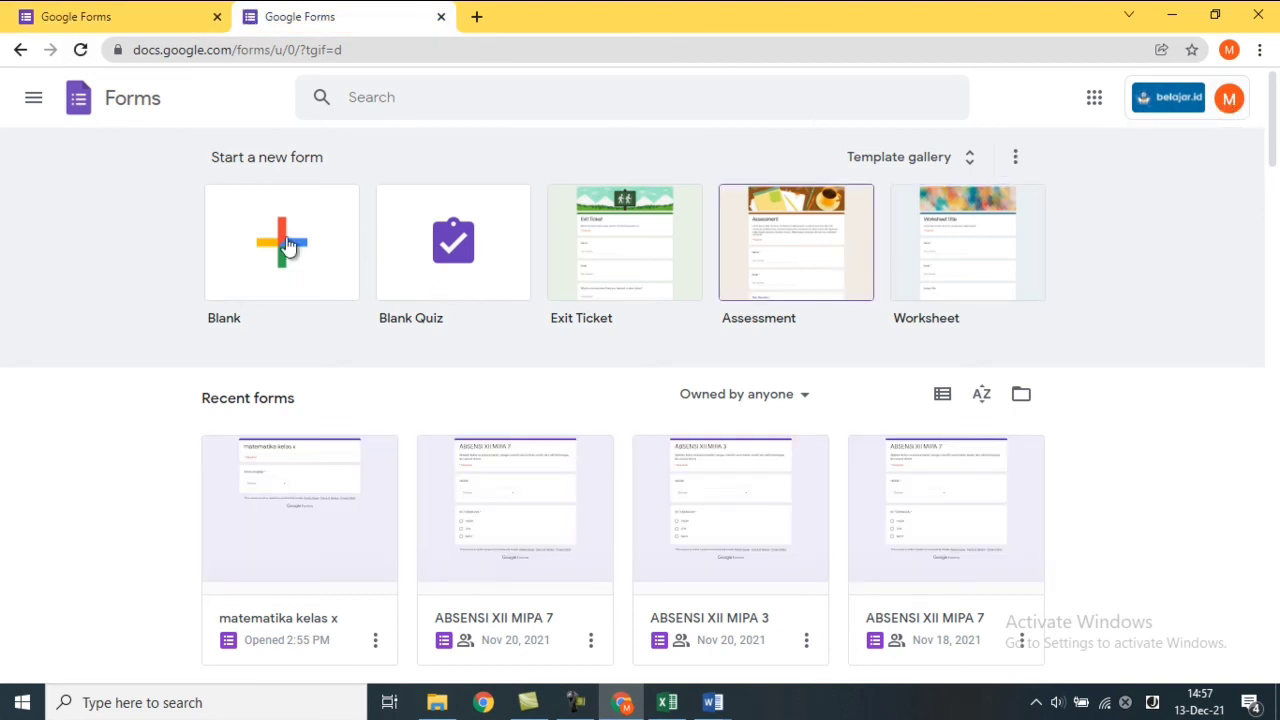
click(99, 12)
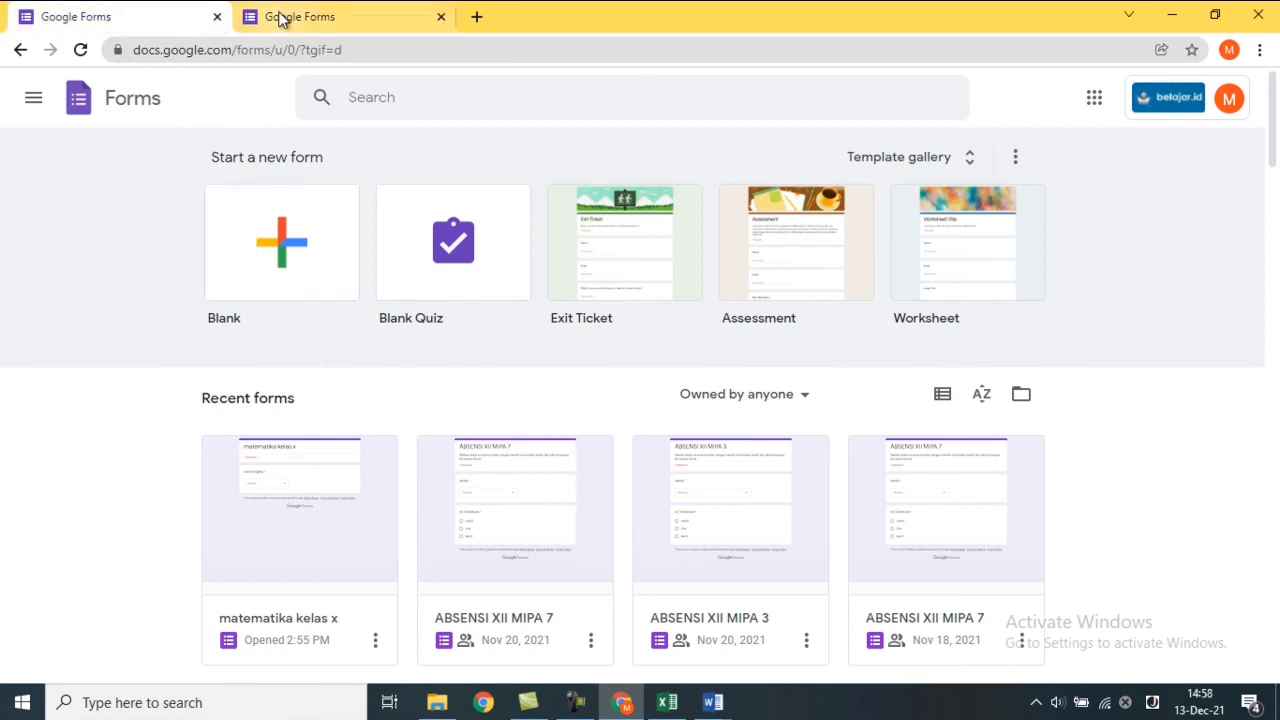
click(216, 18)
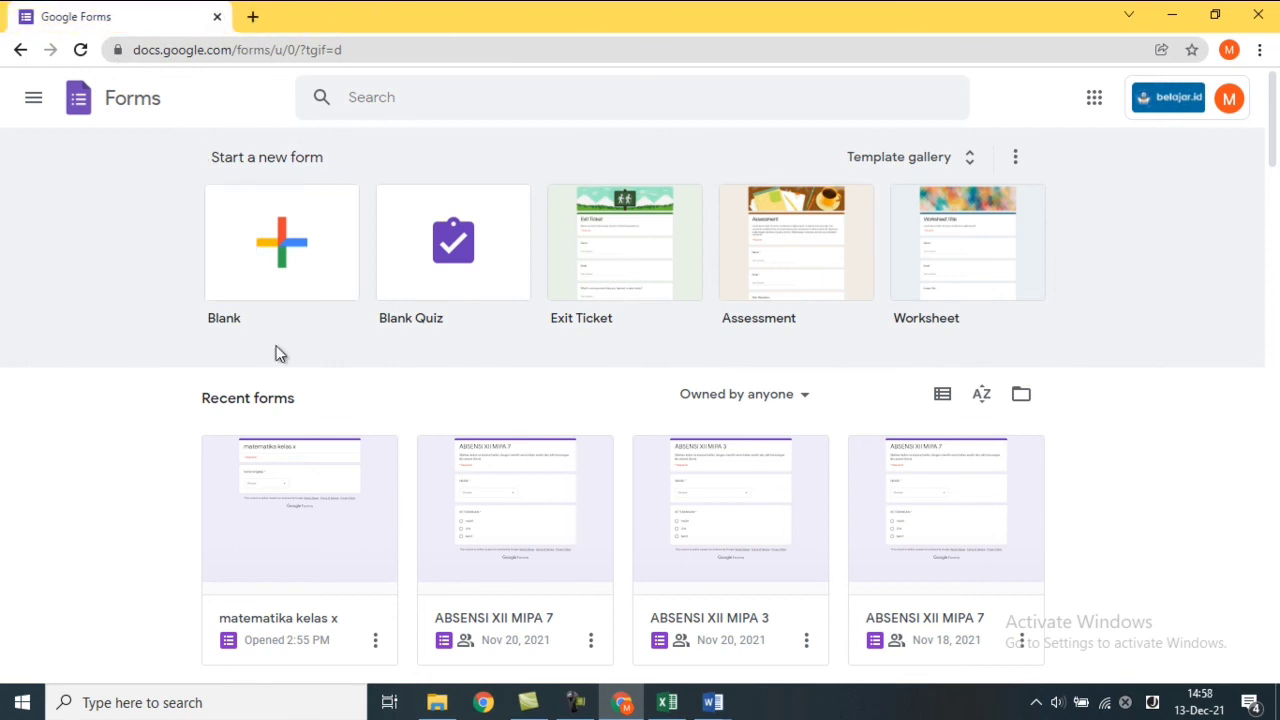
Open matematika kelas x and scroll its Responses summary: 1 response averaging 10/30.
click(311, 536)
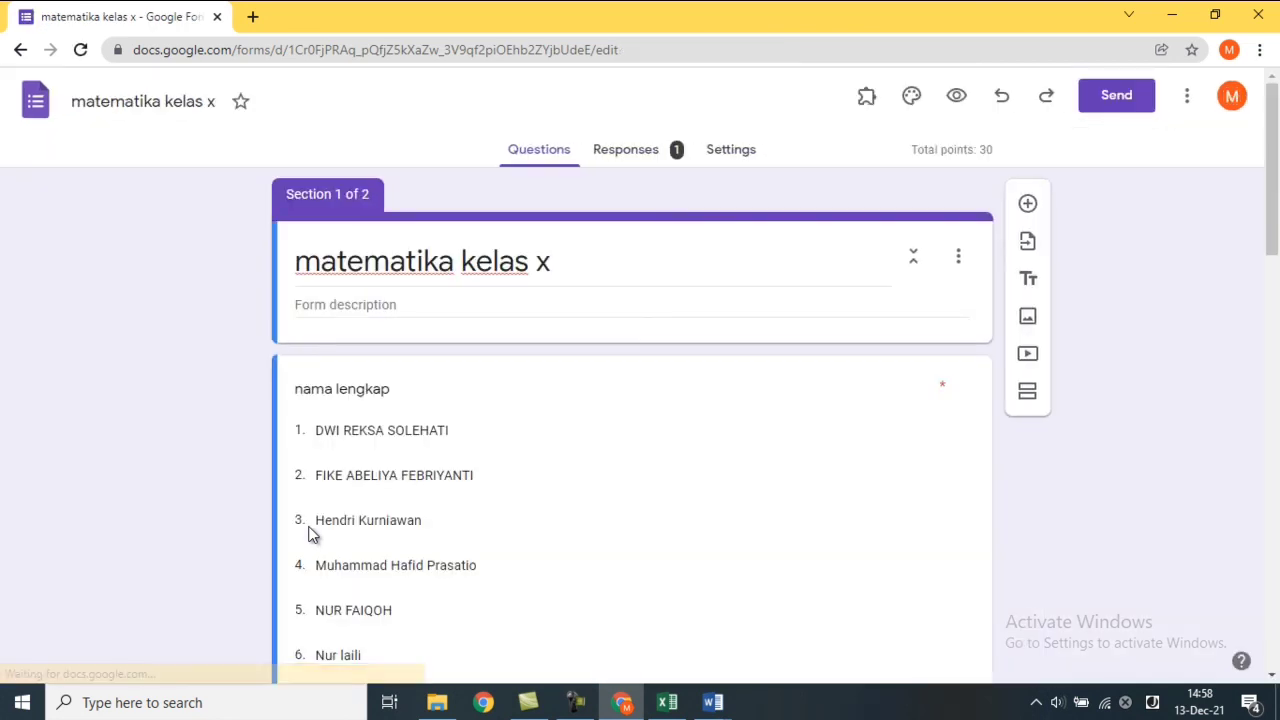
click(656, 160)
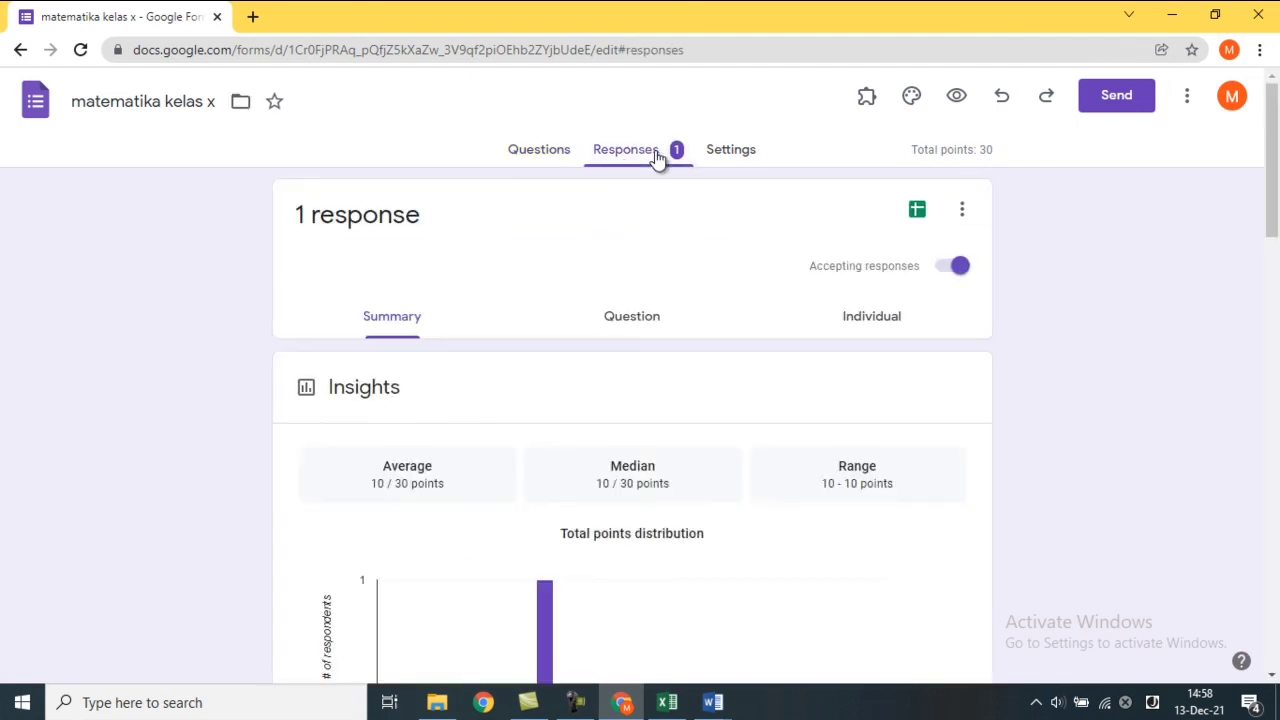
drag(1276, 202, 1245, 170)
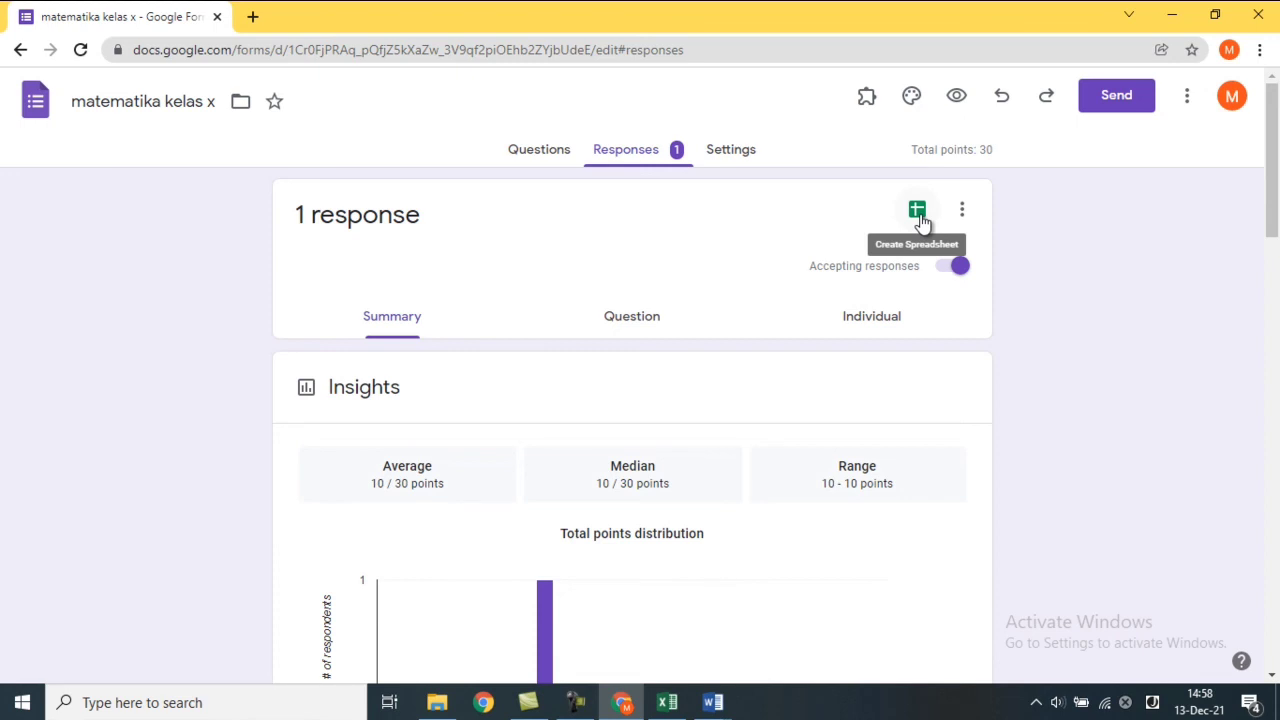
Link responses to a new spreadsheet, 'matematika kelas x (Responses)'.
click(918, 212)
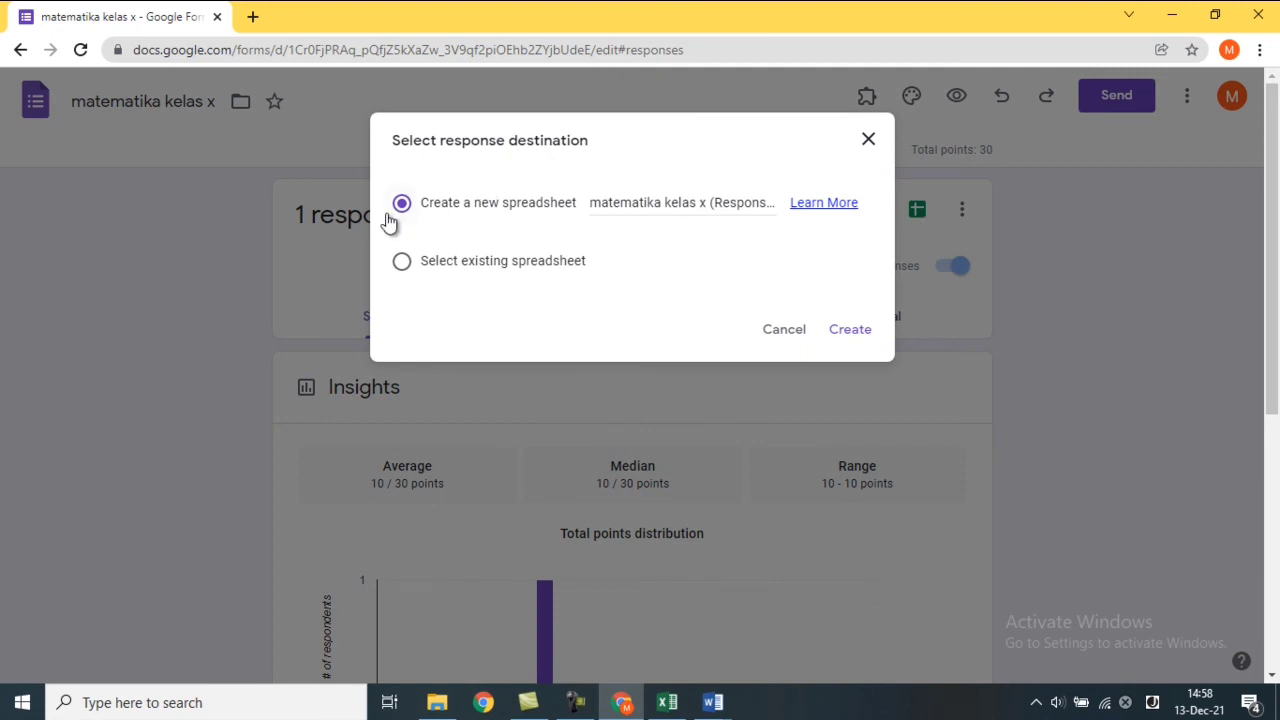
click(848, 331)
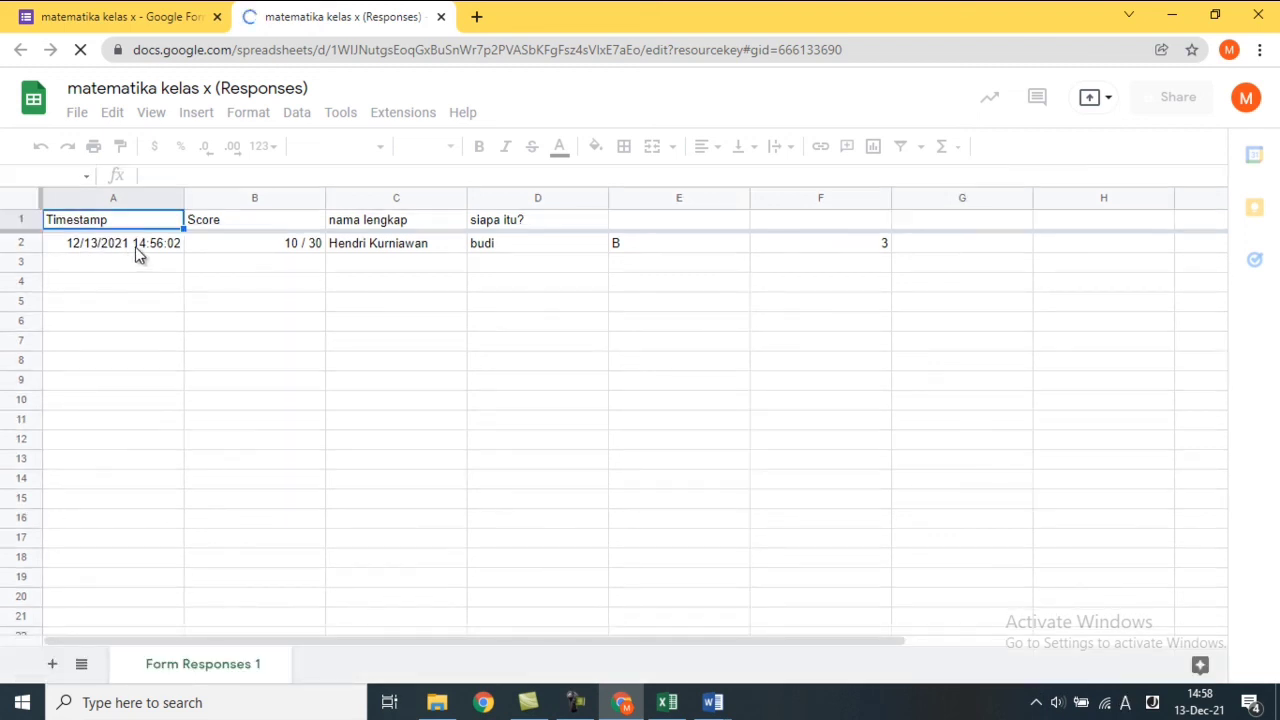
Check the response row's cells: score 10 / 30, full name, and answers budi and B.
click(262, 245)
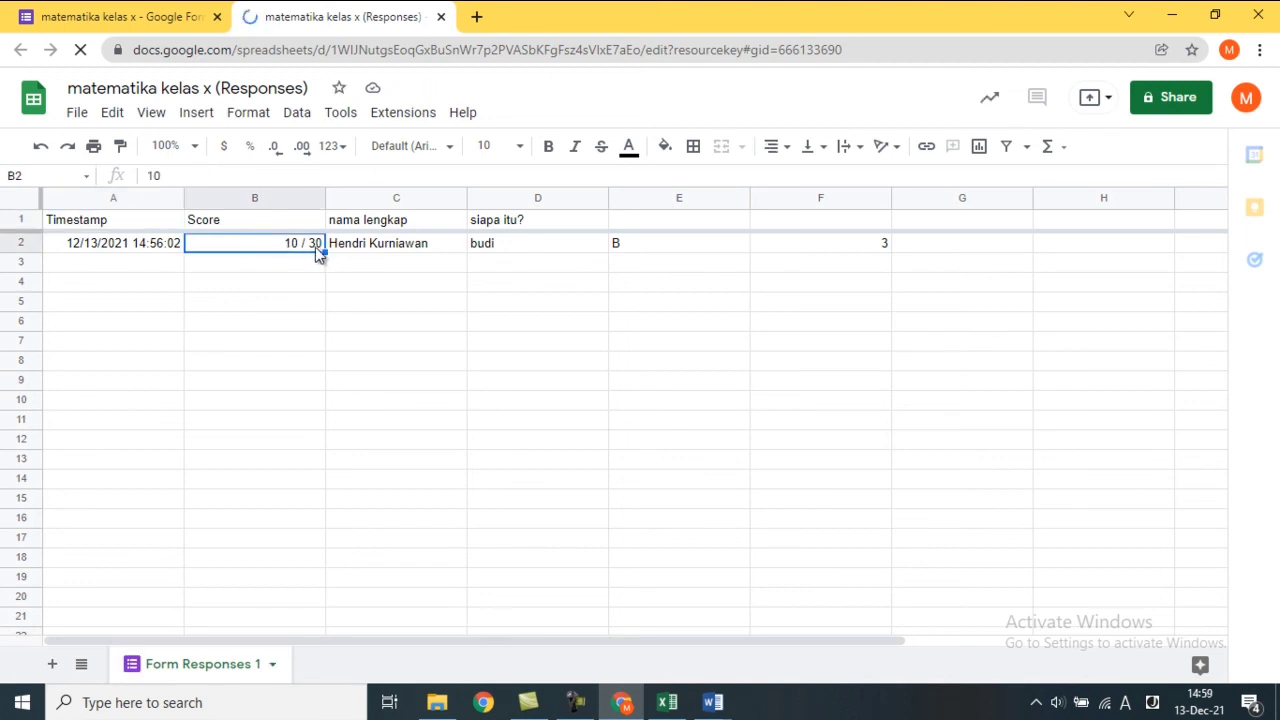
click(392, 243)
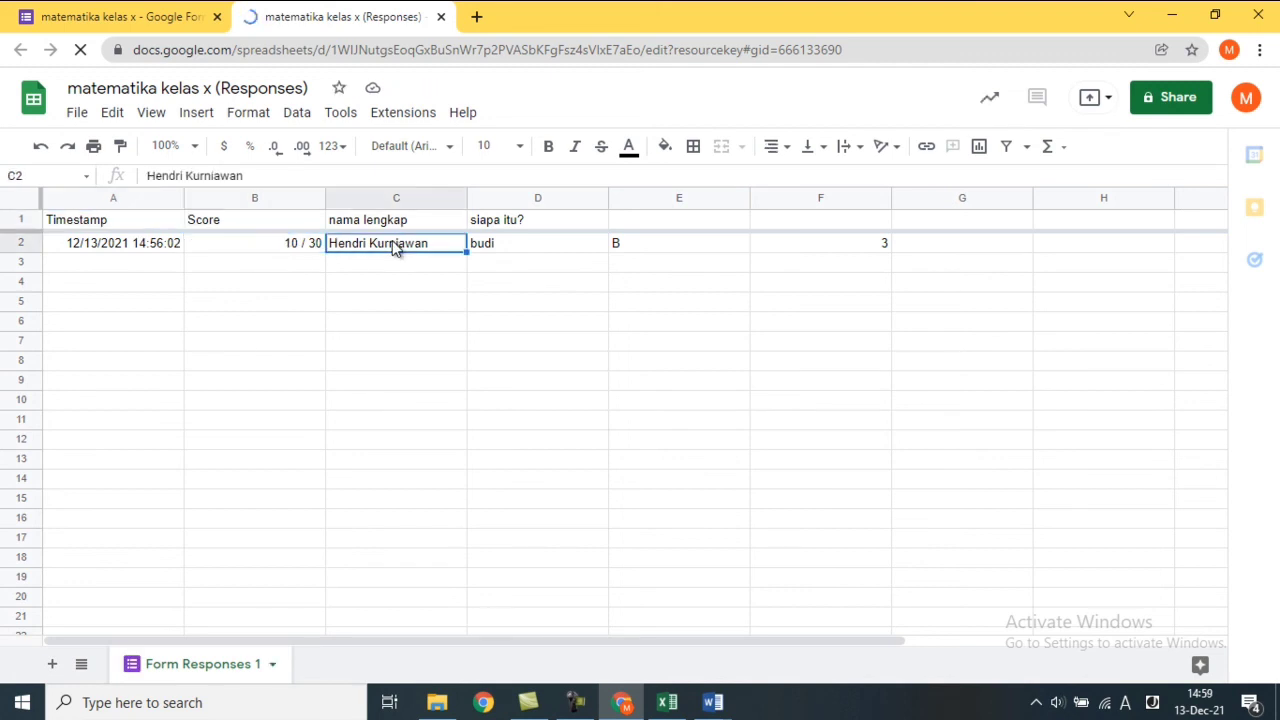
click(520, 246)
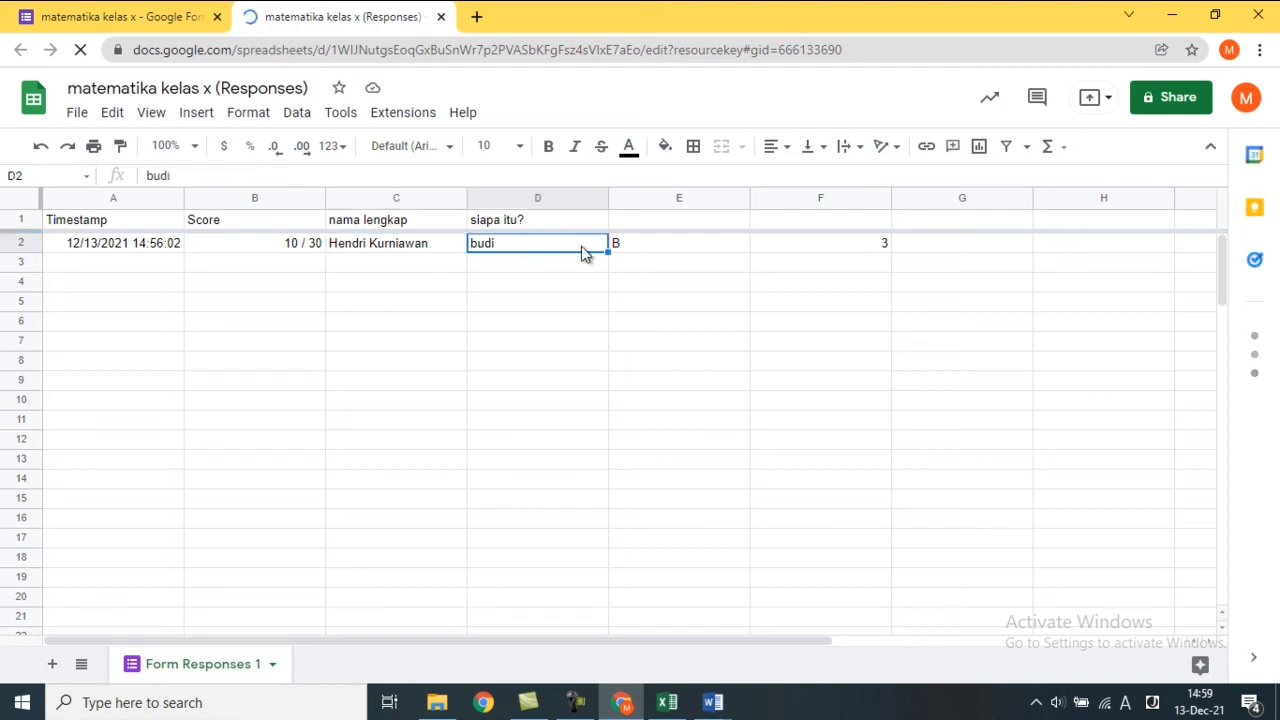
click(658, 250)
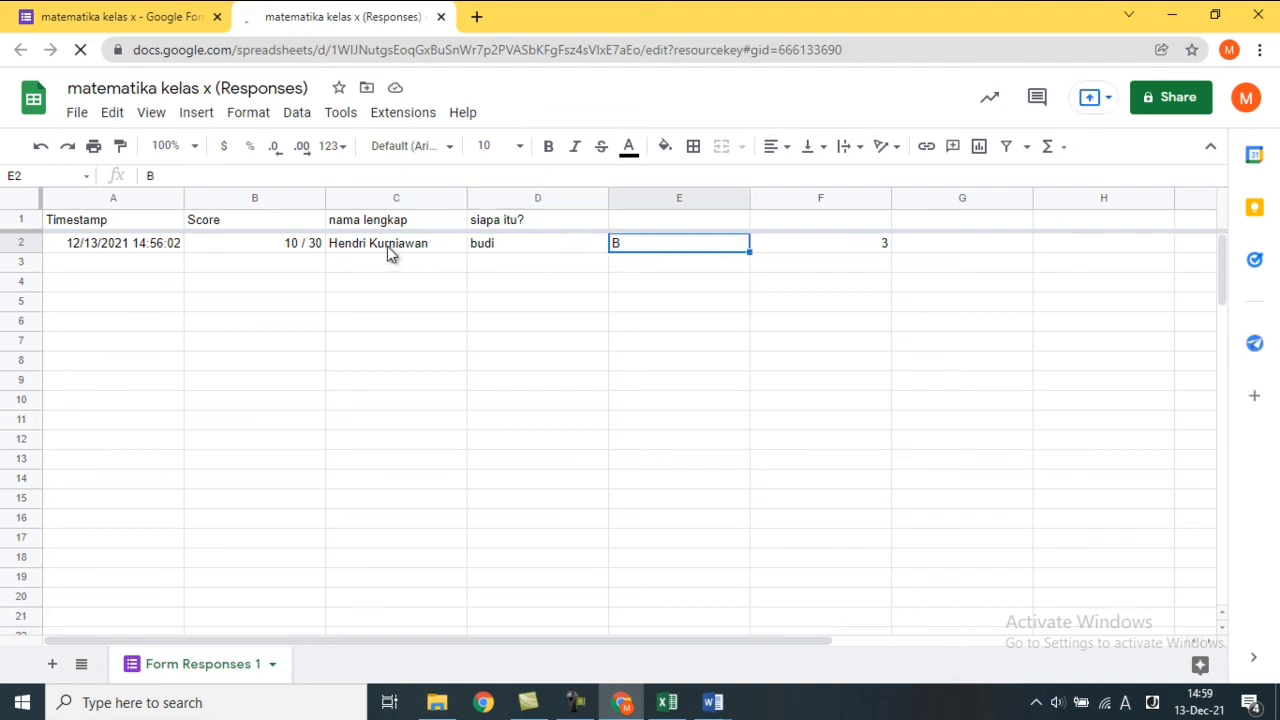
click(313, 248)
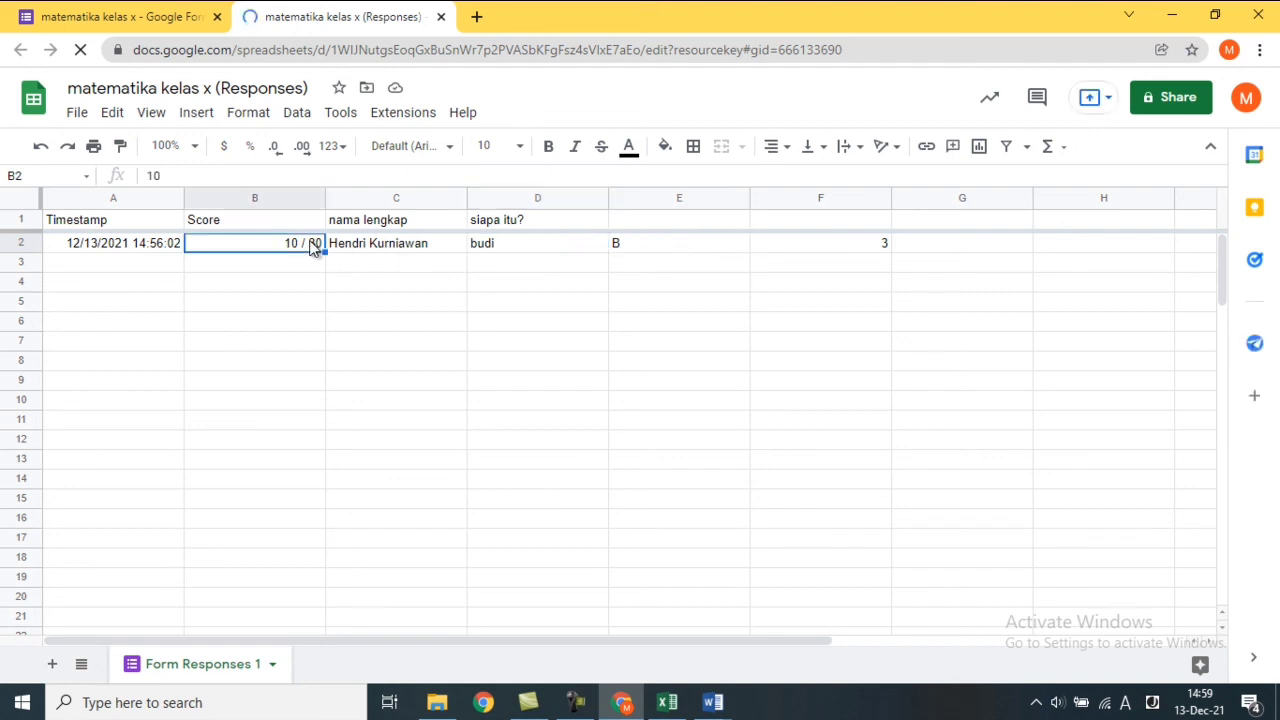
Close the spreadsheet, copy the quiz form's web address from the editor, and open a new tab.
click(440, 17)
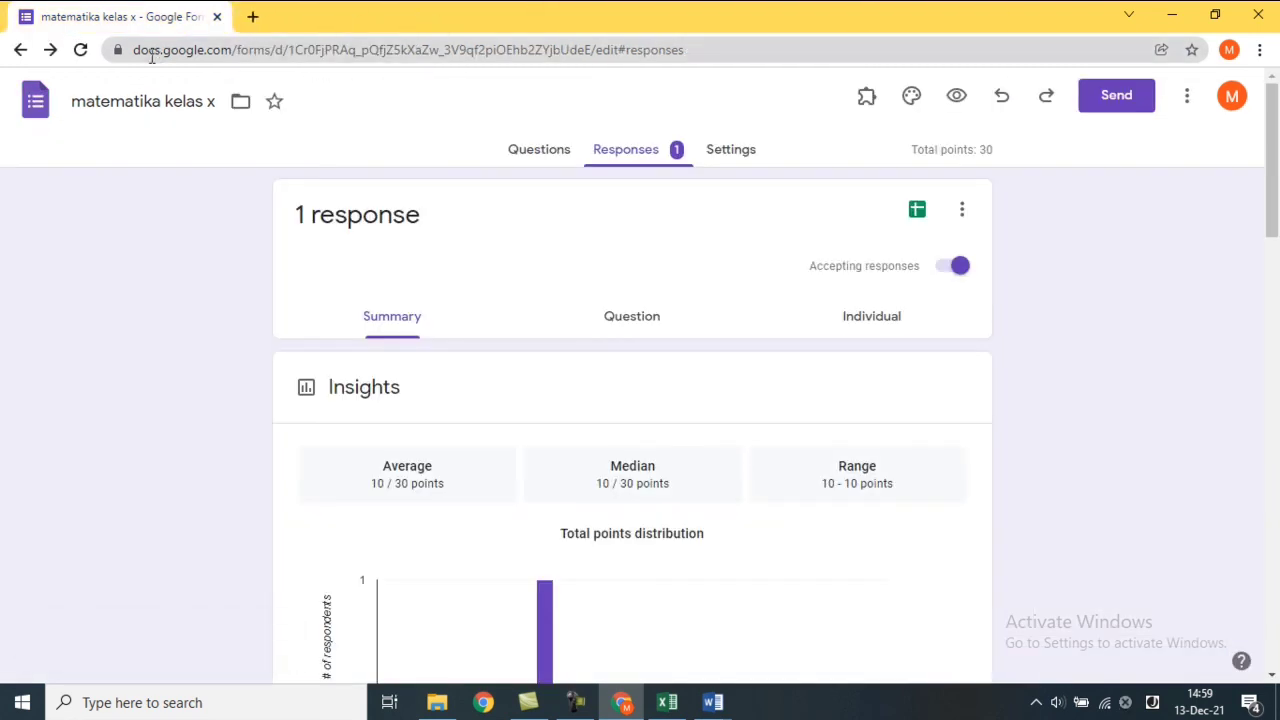
click(541, 153)
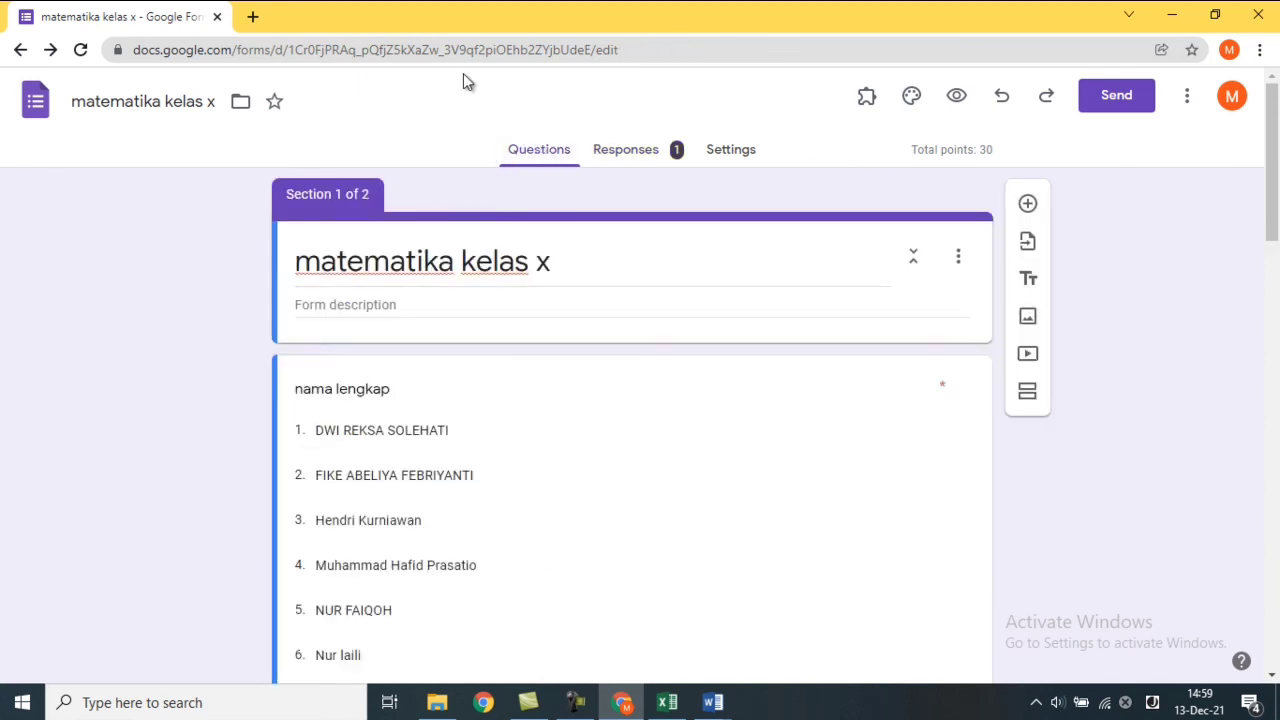
click(388, 50)
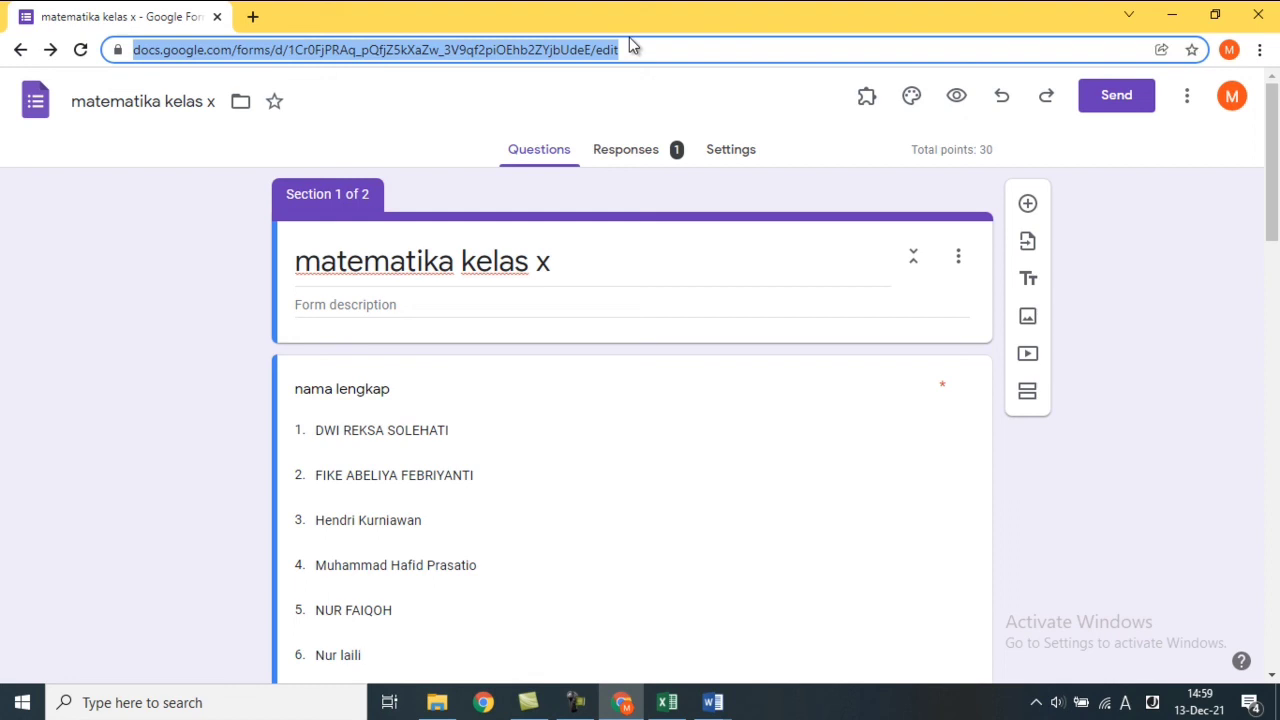
click(524, 112)
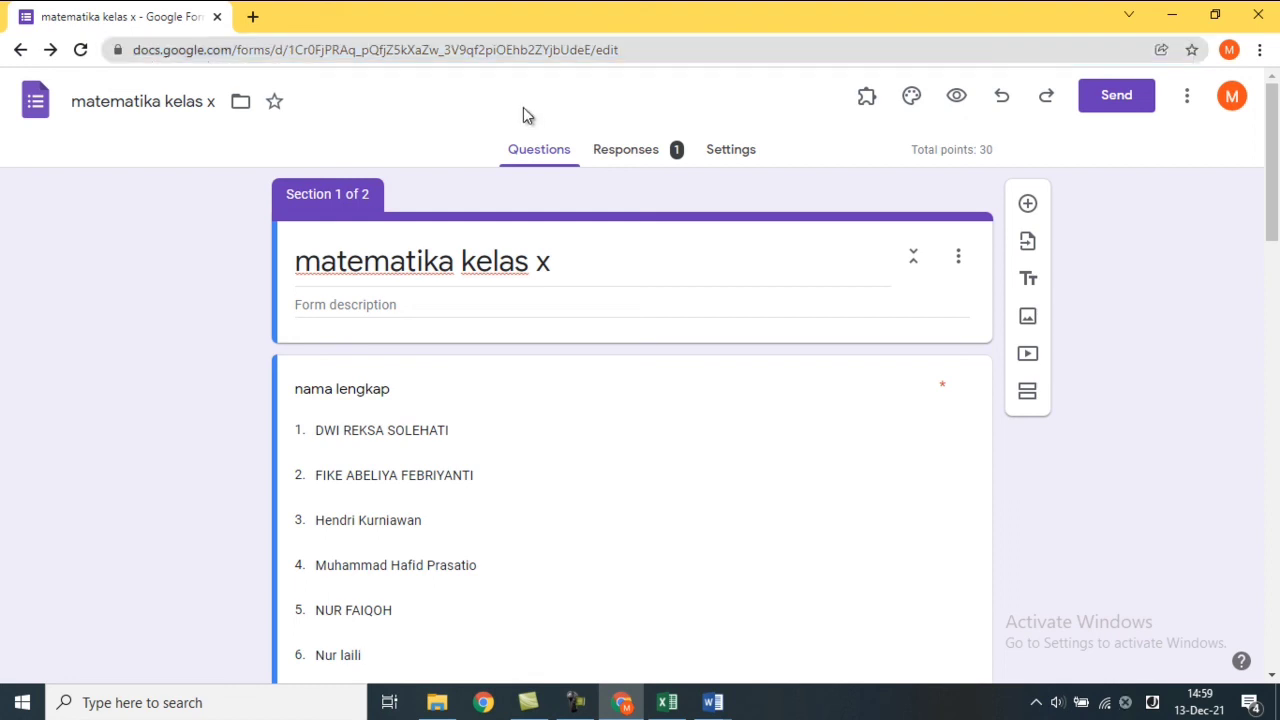
click(577, 50)
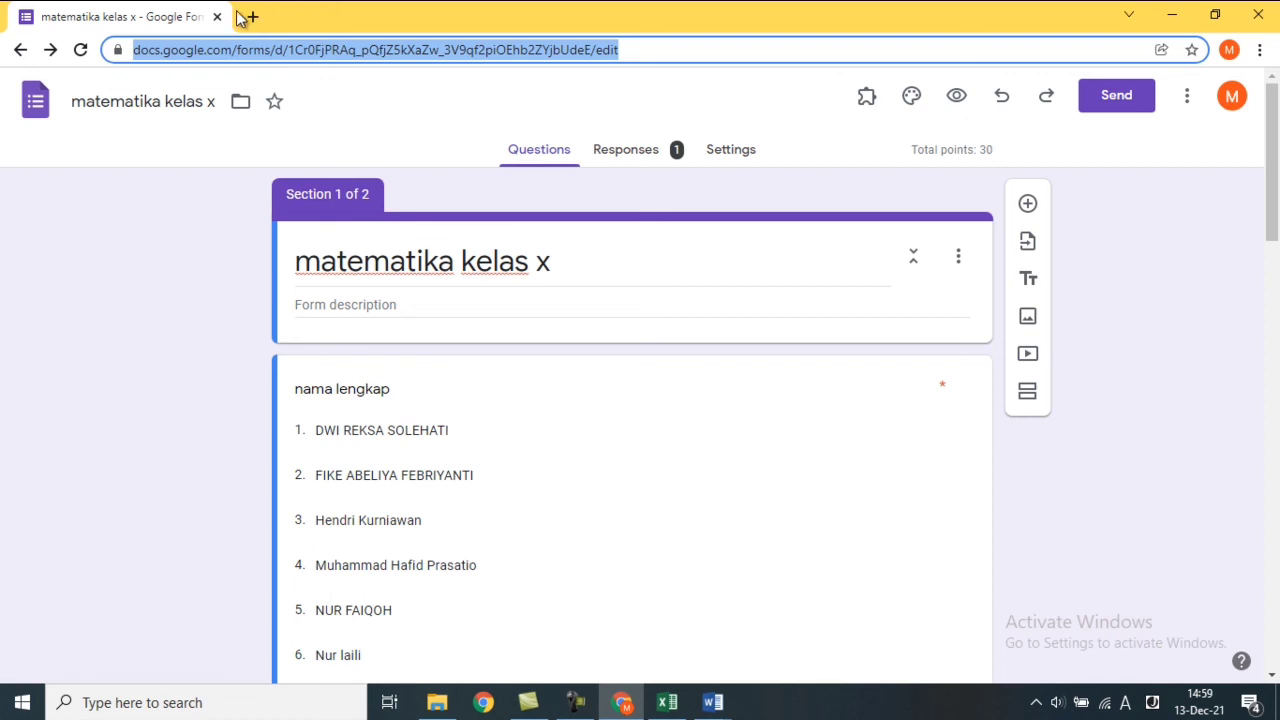
click(252, 17)
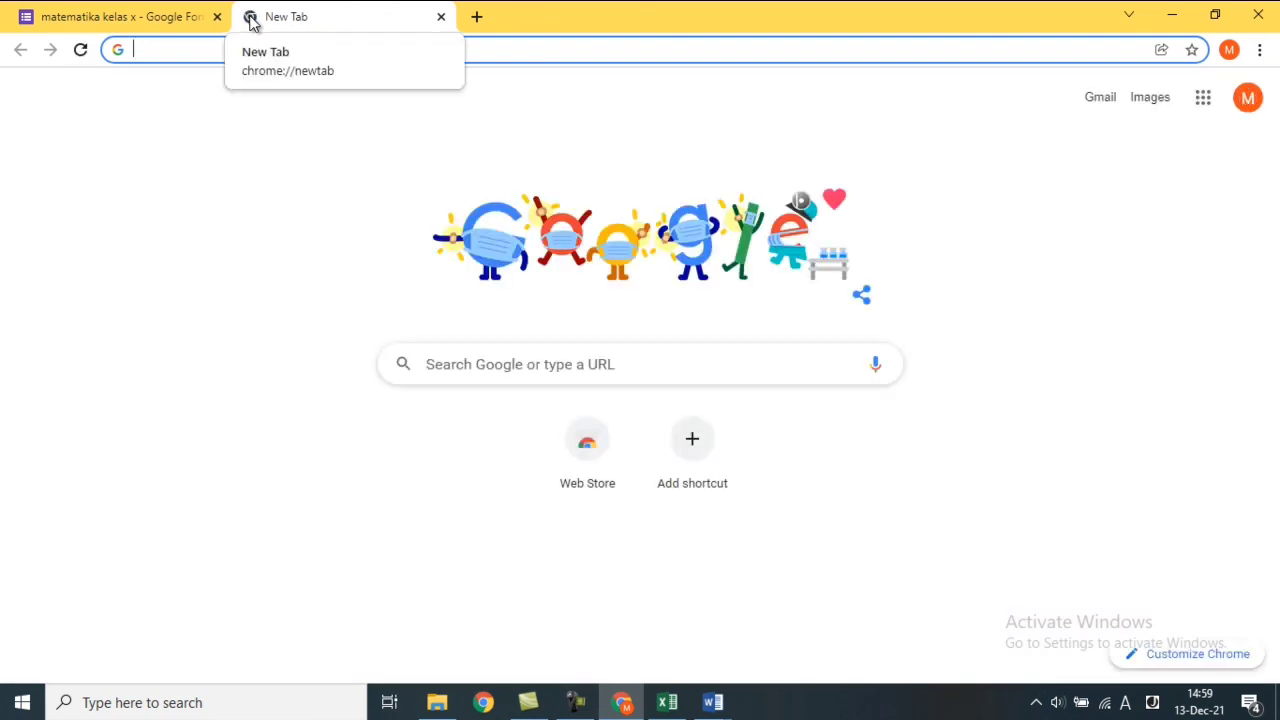
Search Google for 'shorten url' and open the shorturl.at URL Shortener result.
click(478, 366)
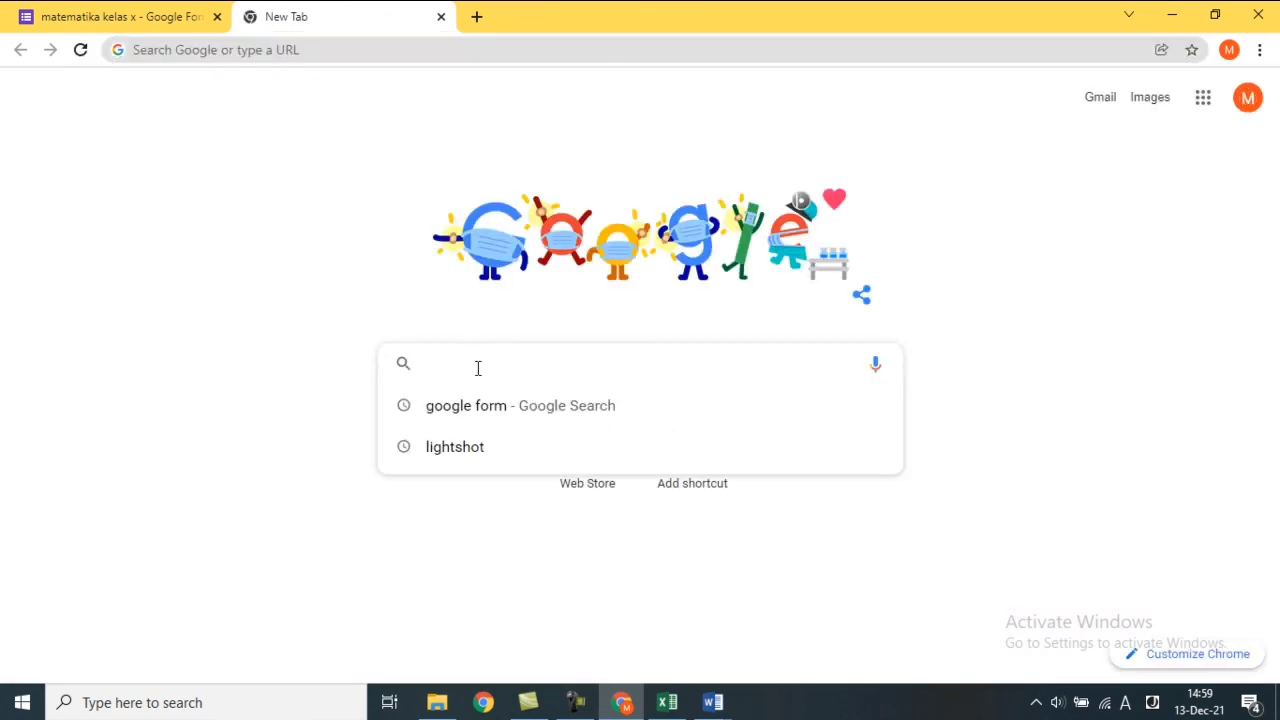
text(sho)
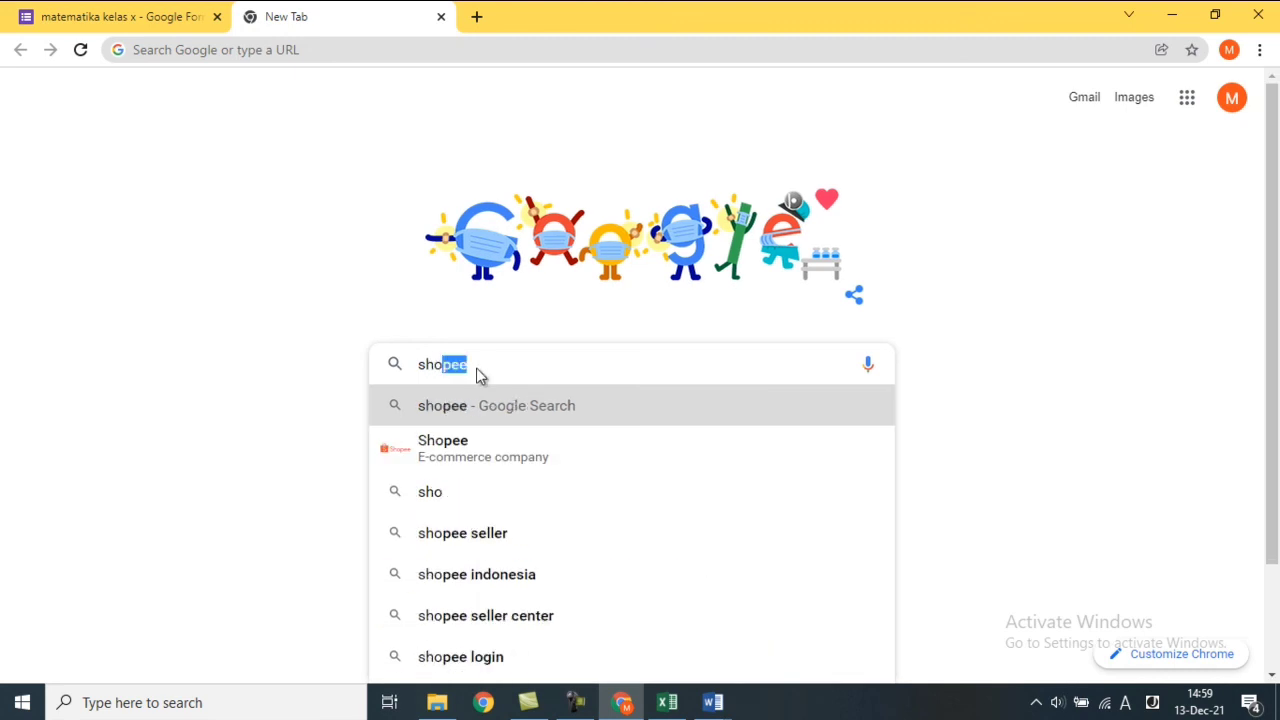
key(BackSpace)
text(rte)
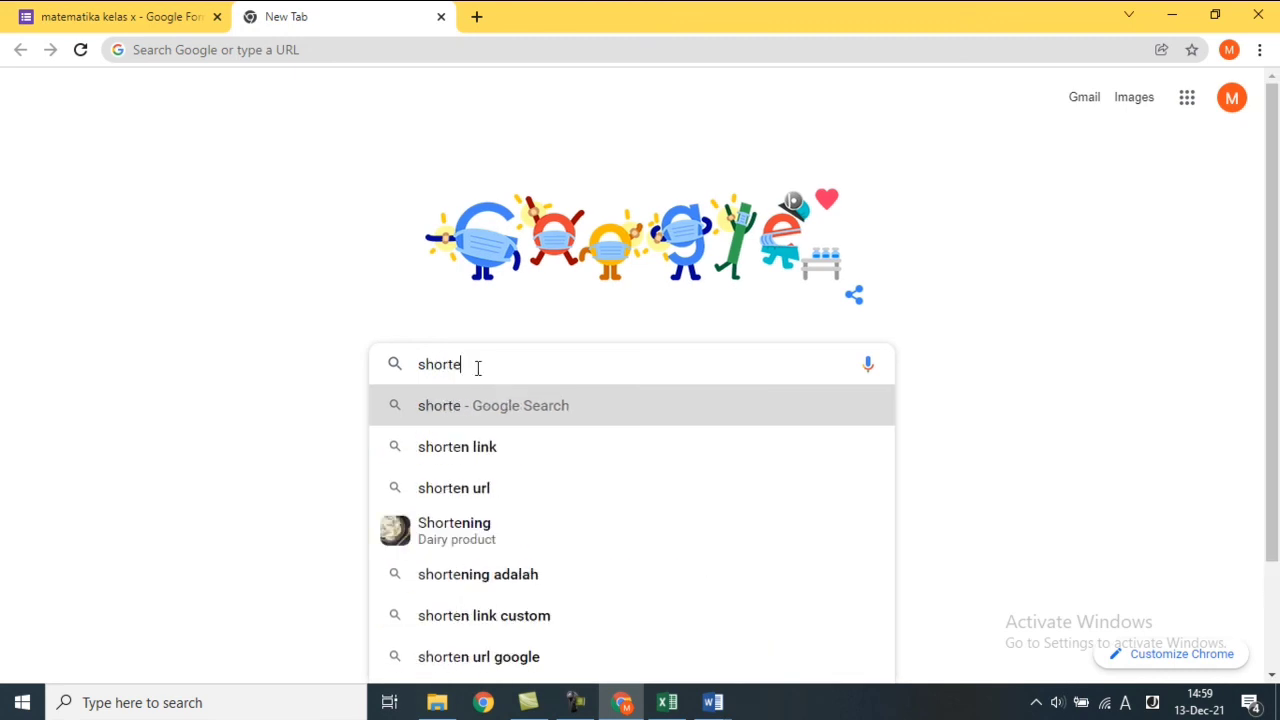
click(494, 490)
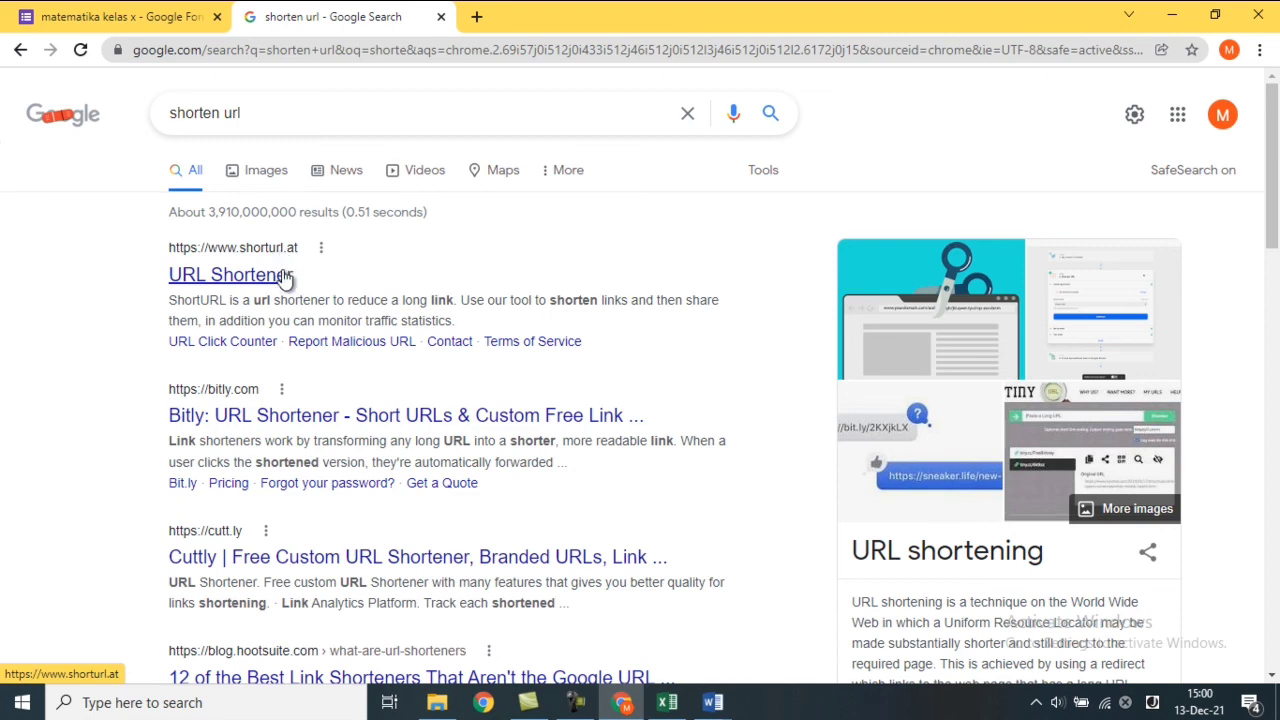
click(284, 275)
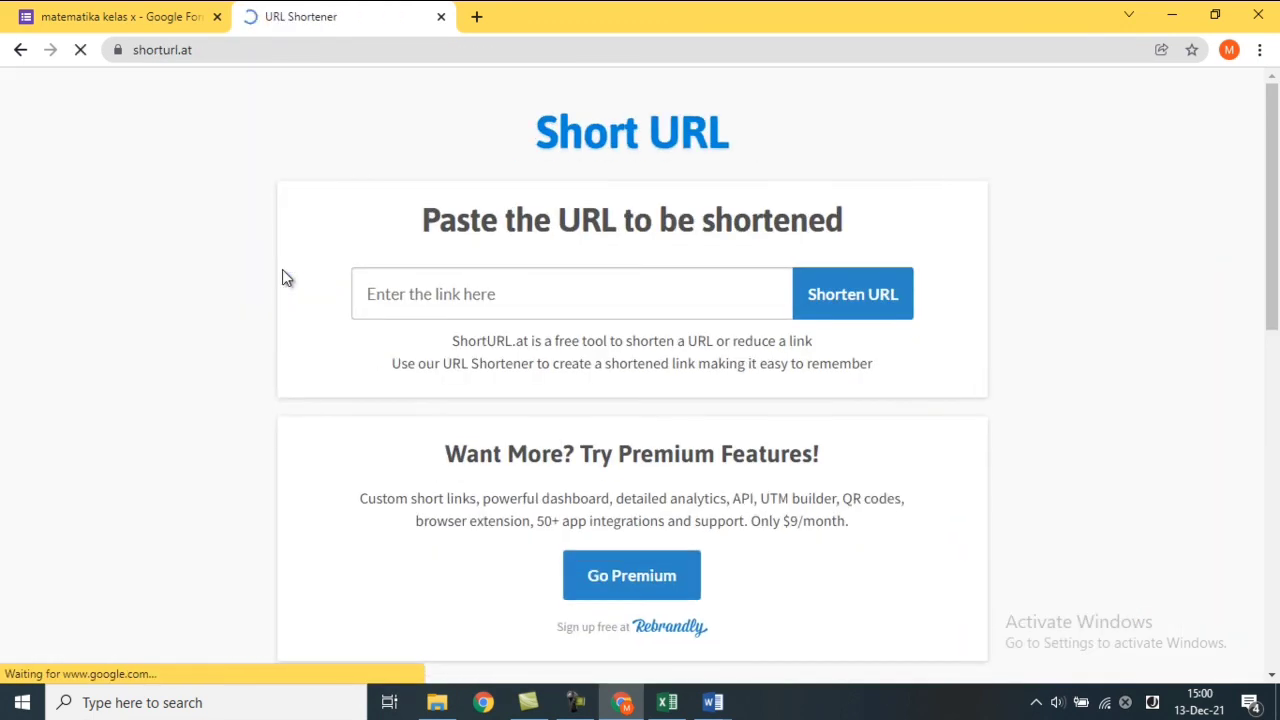
click(488, 294)
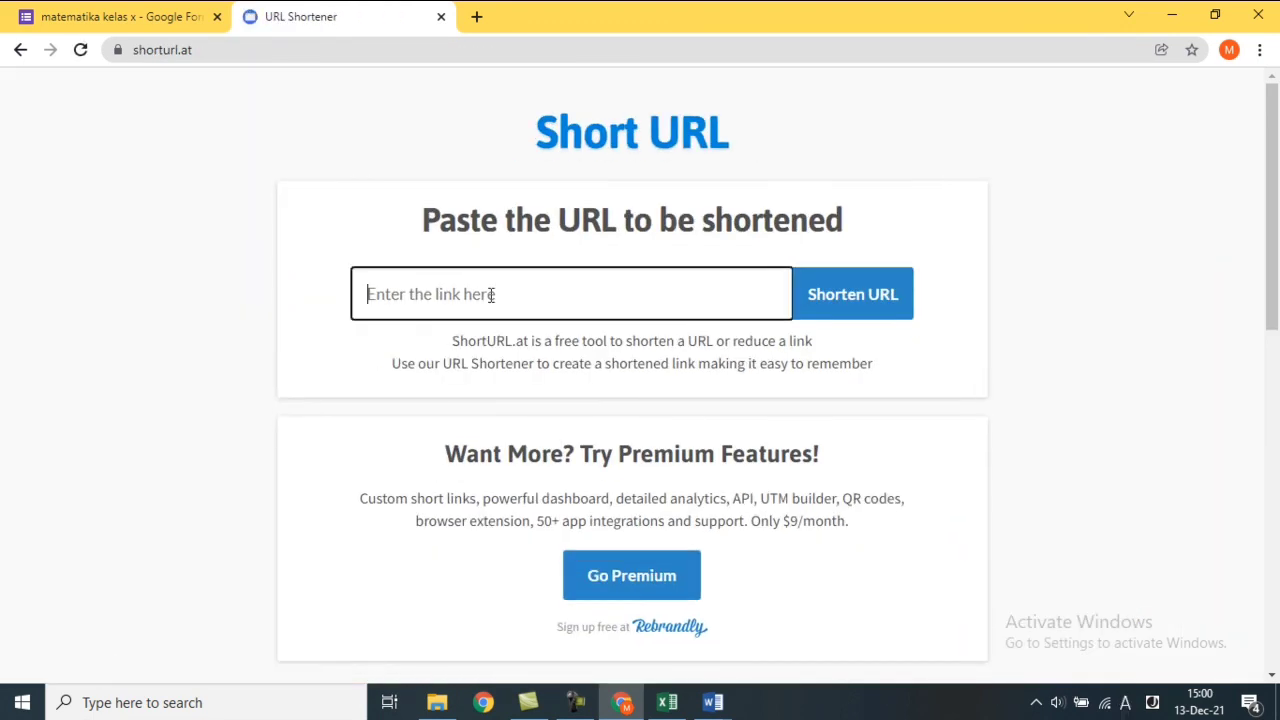
click(88, 10)
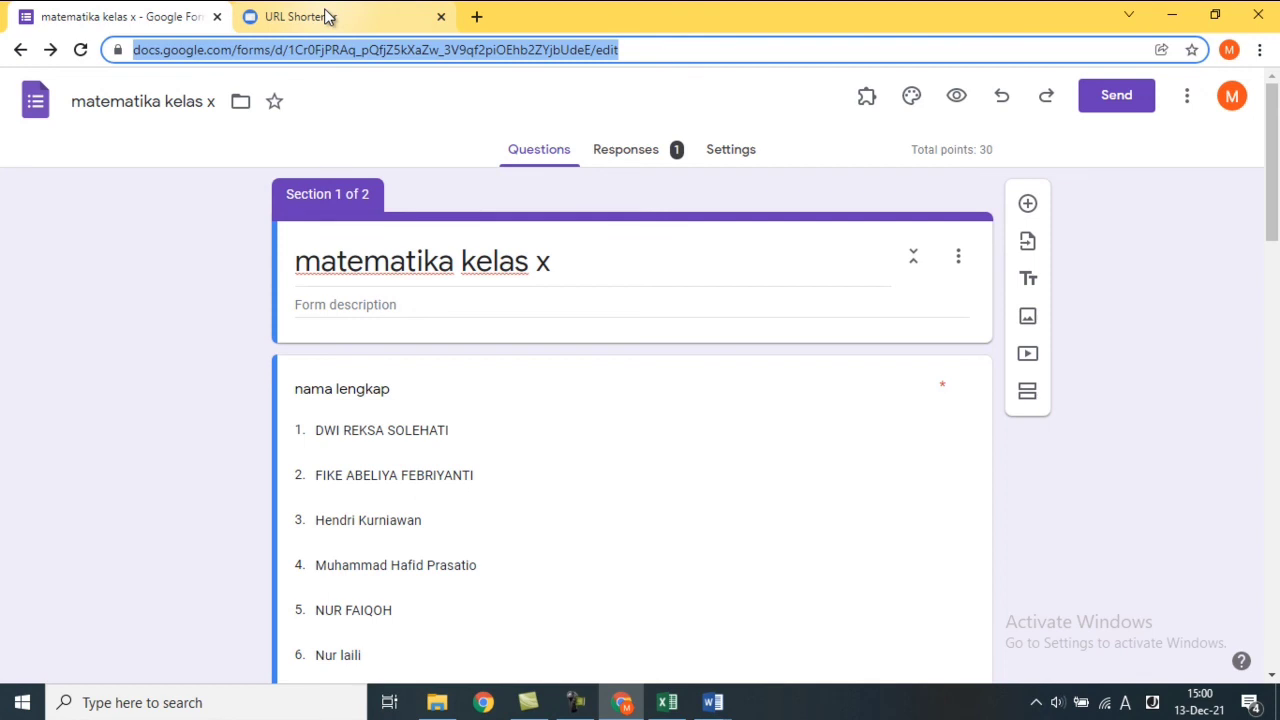
click(324, 12)
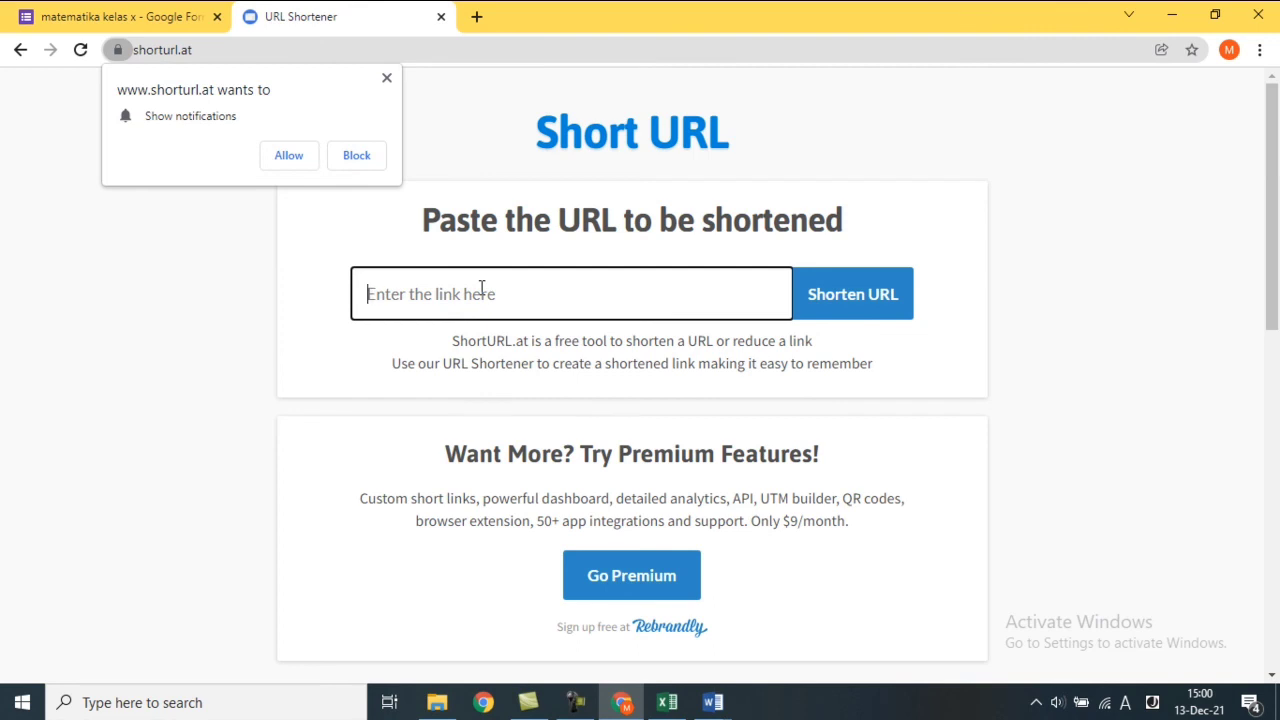
key(ctrl+v)
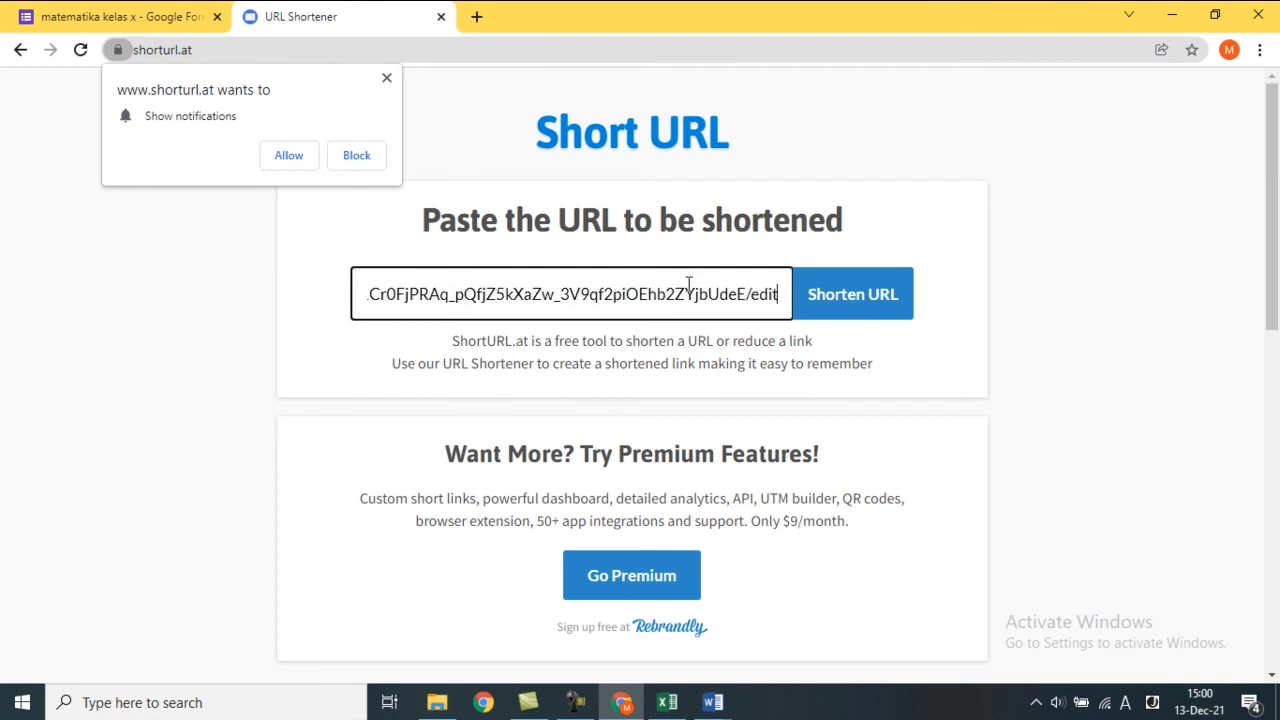
click(845, 312)
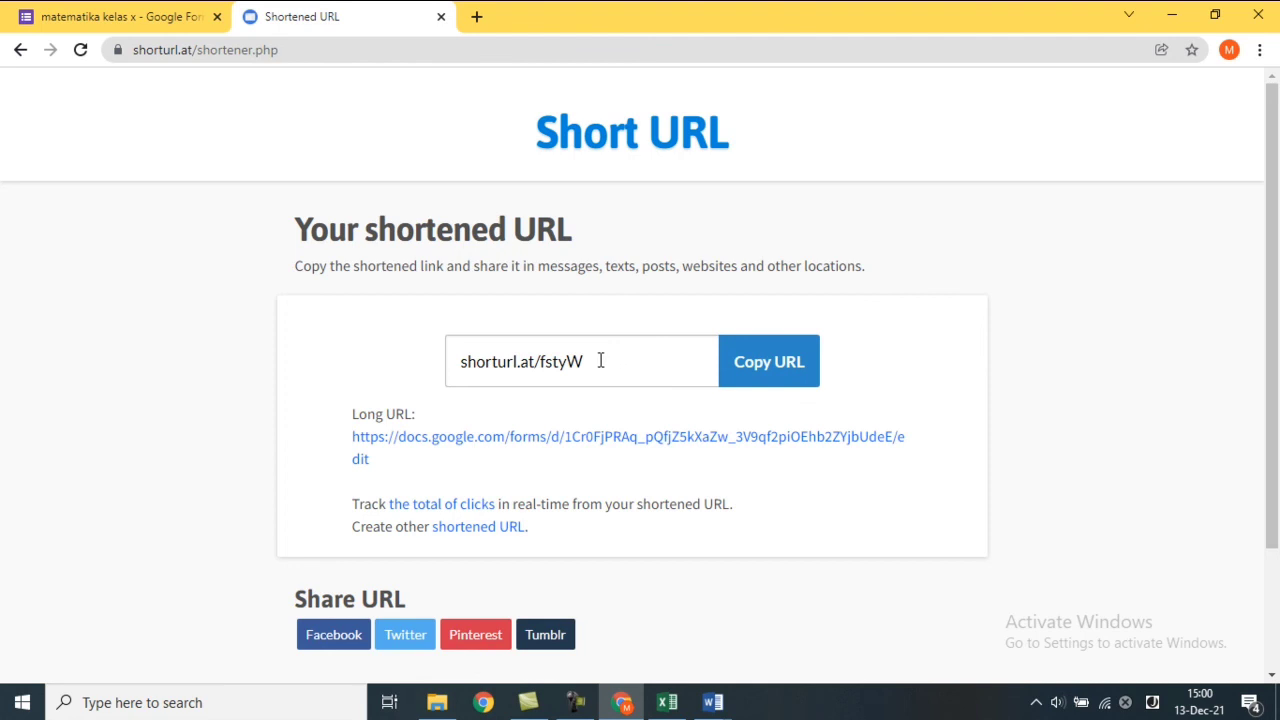
drag(600, 361, 453, 356)
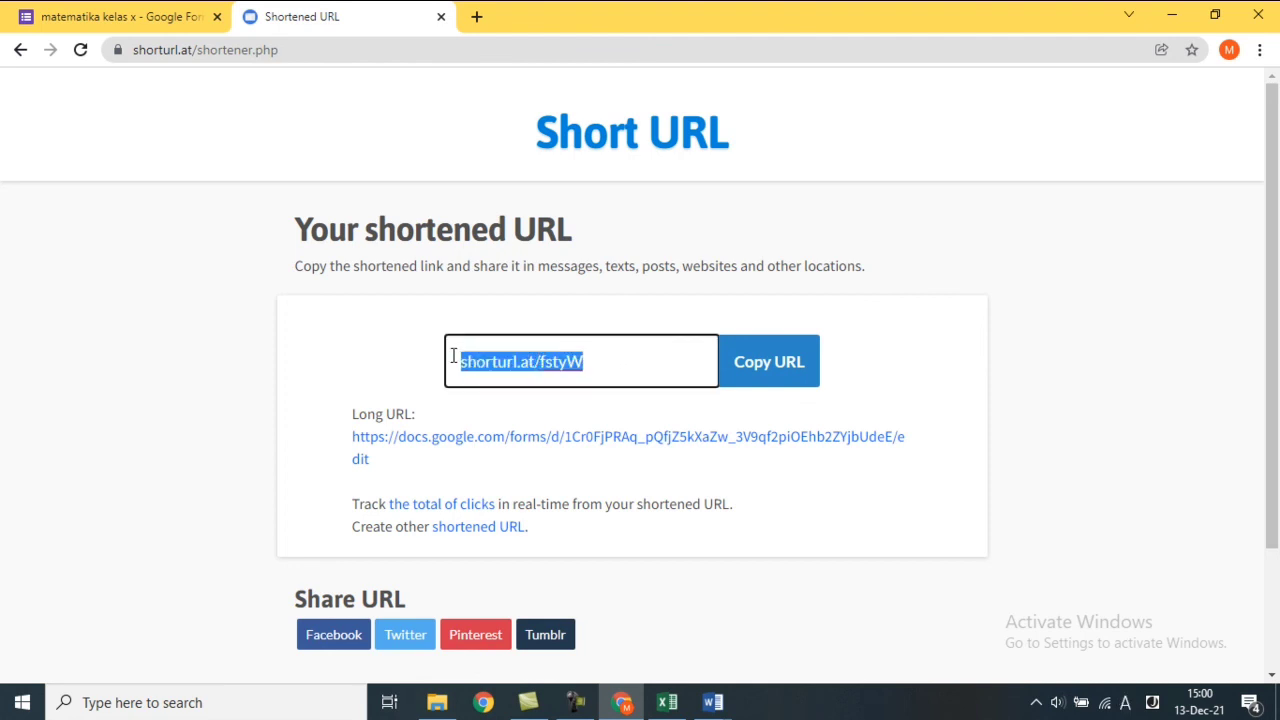
click(86, 8)
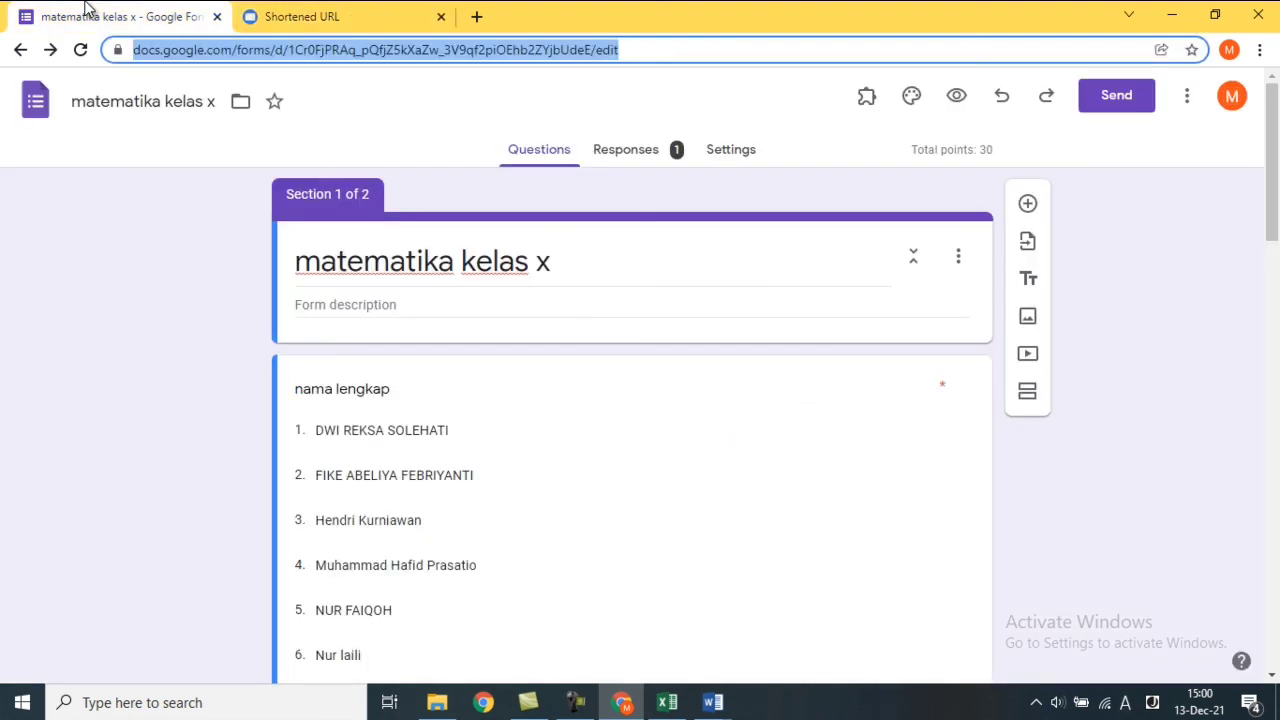
click(412, 22)
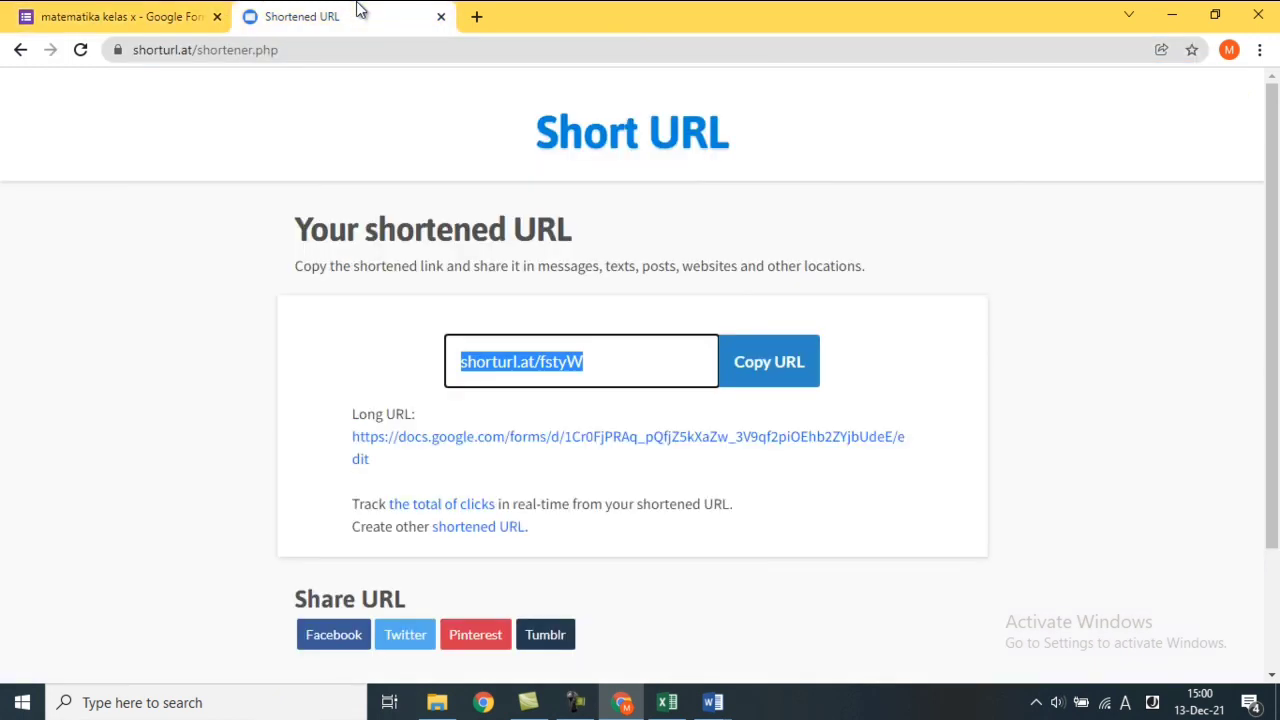
drag(604, 357, 690, 368)
click(783, 387)
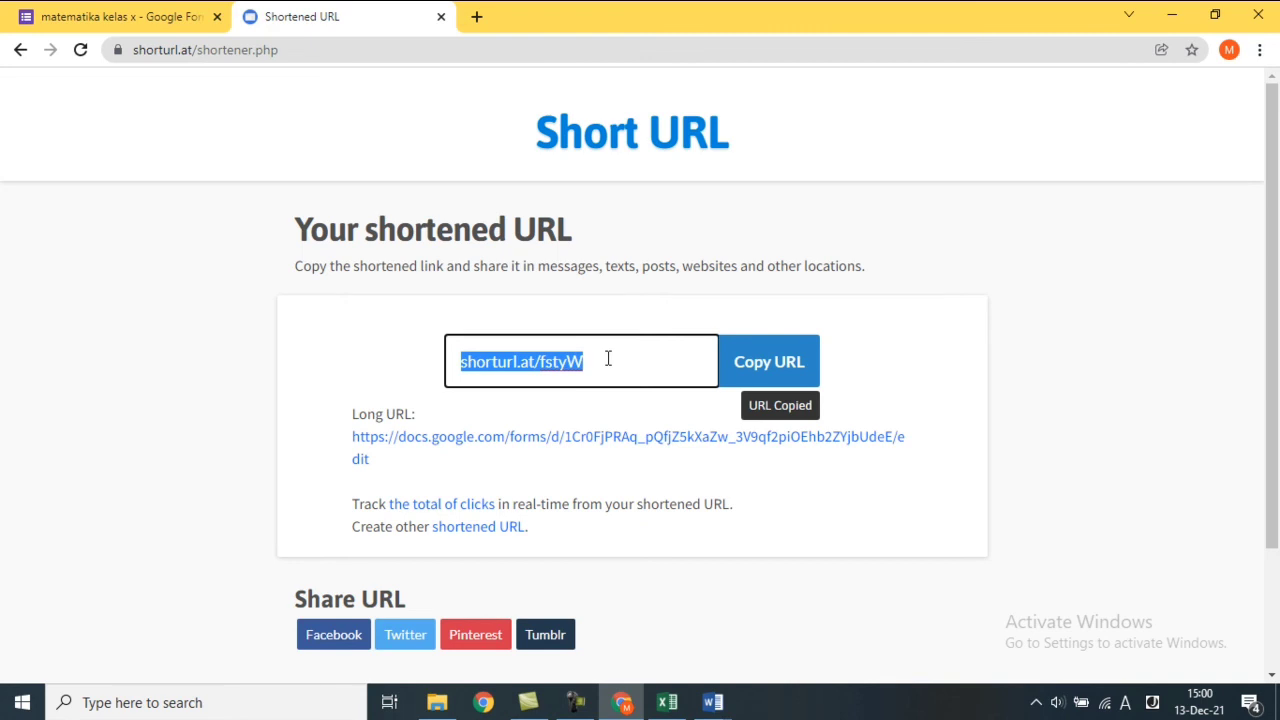
click(482, 22)
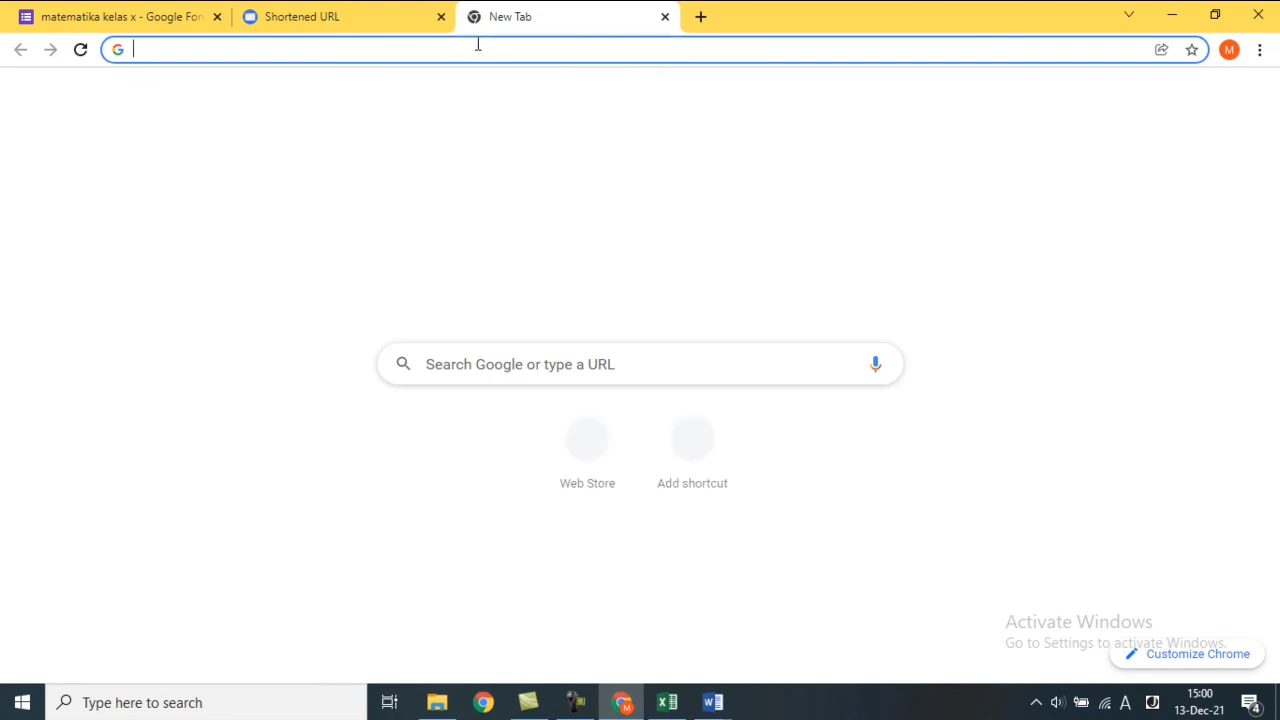
click(475, 46)
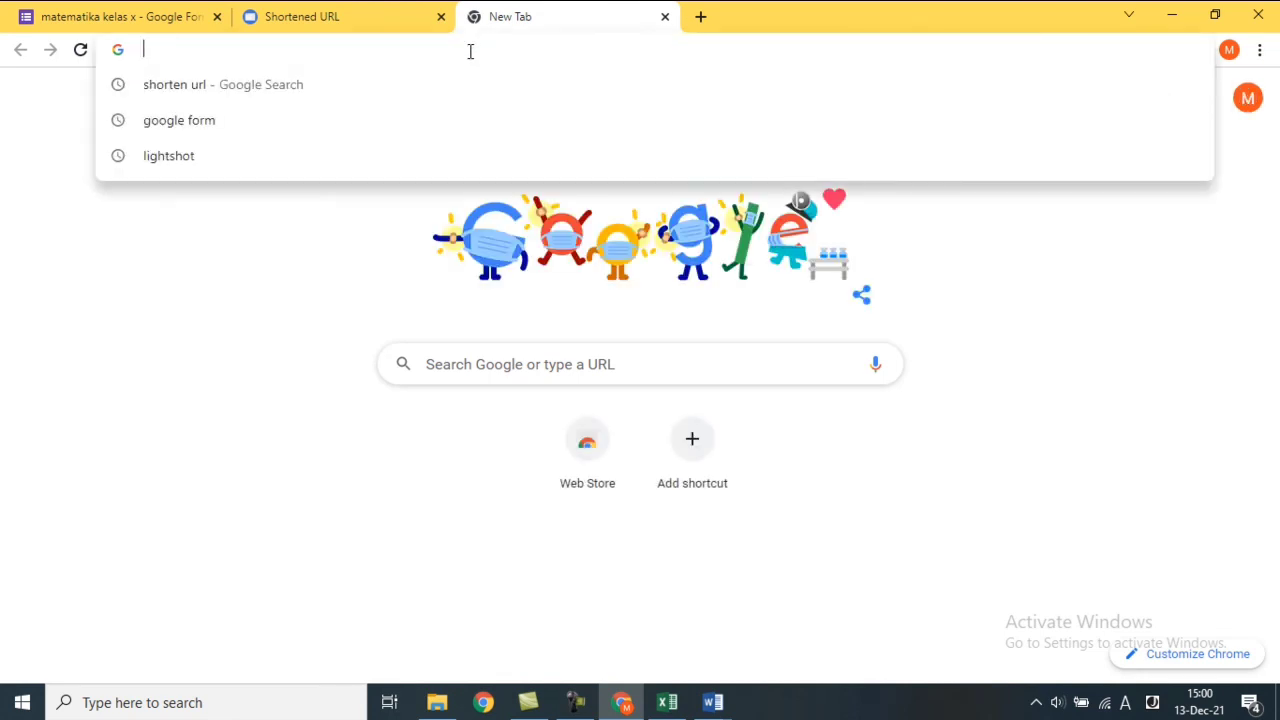
key(ctrl+v)
key(Return)
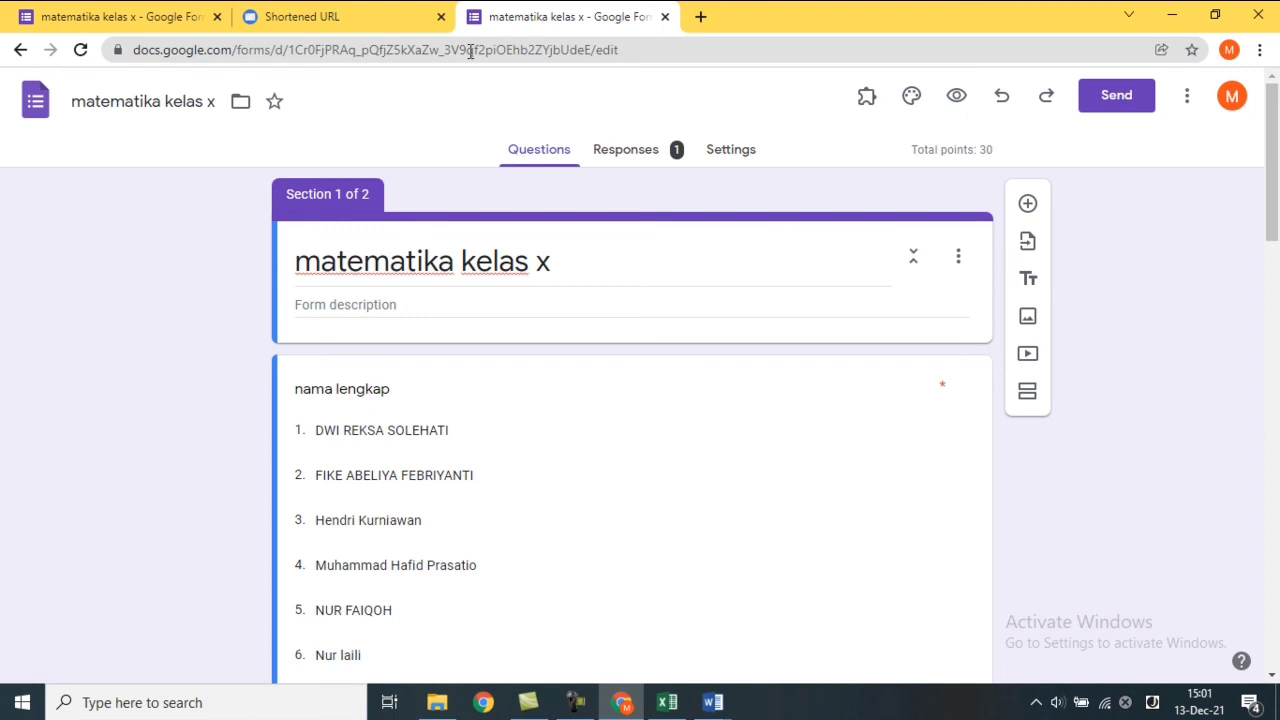
click(375, 19)
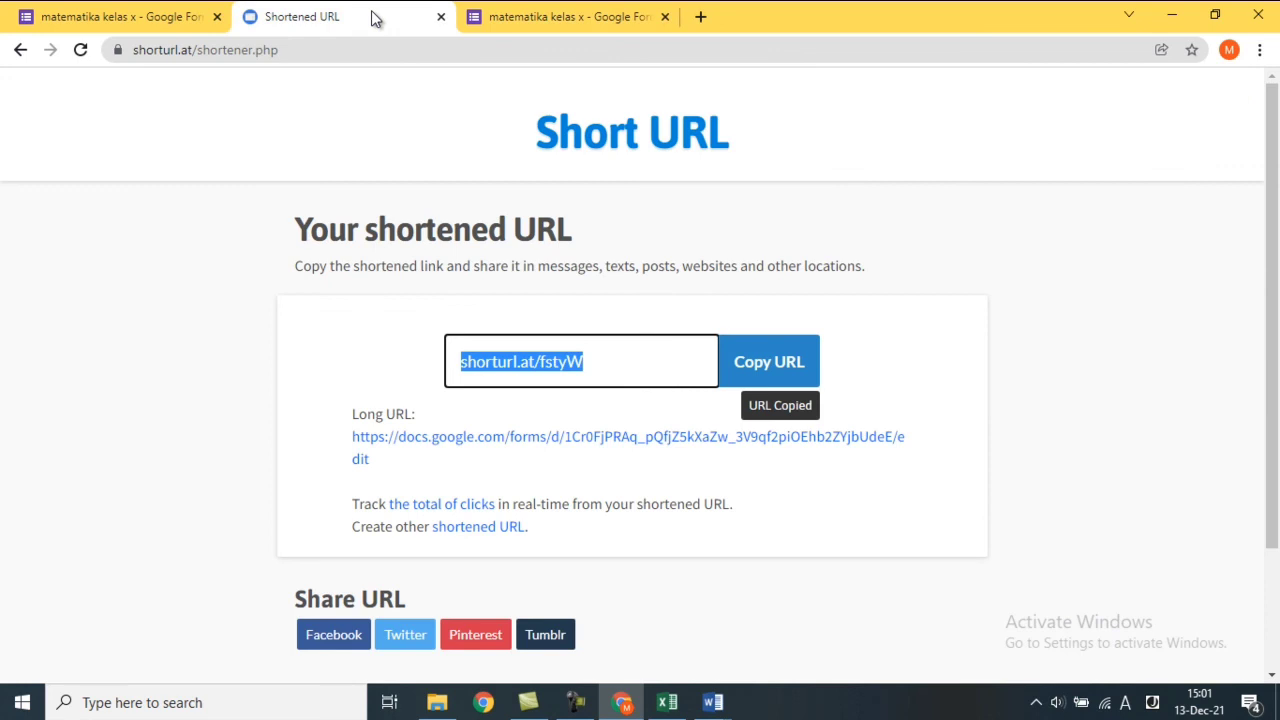